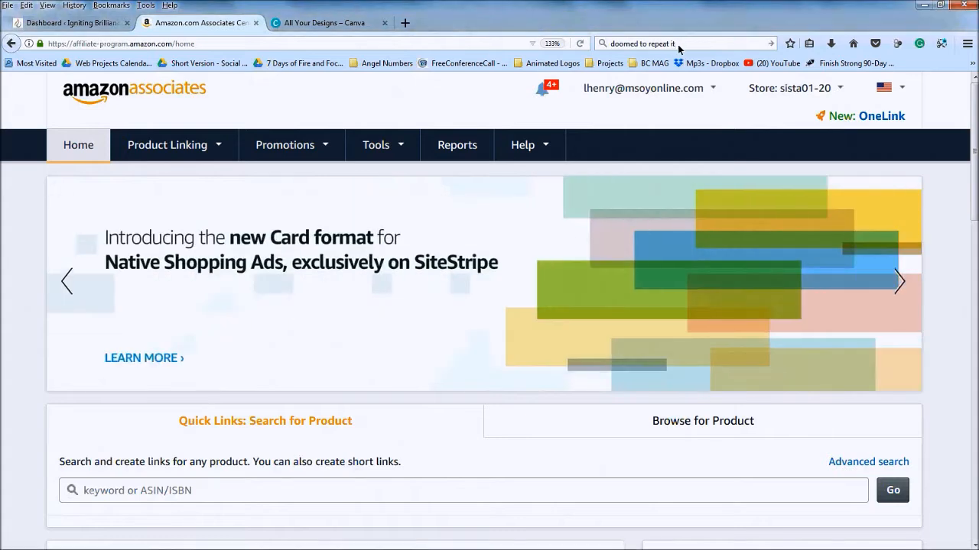
Clear the leftover search phrase from the Firefox search box
left_click(677, 44)
key("BackSpace")
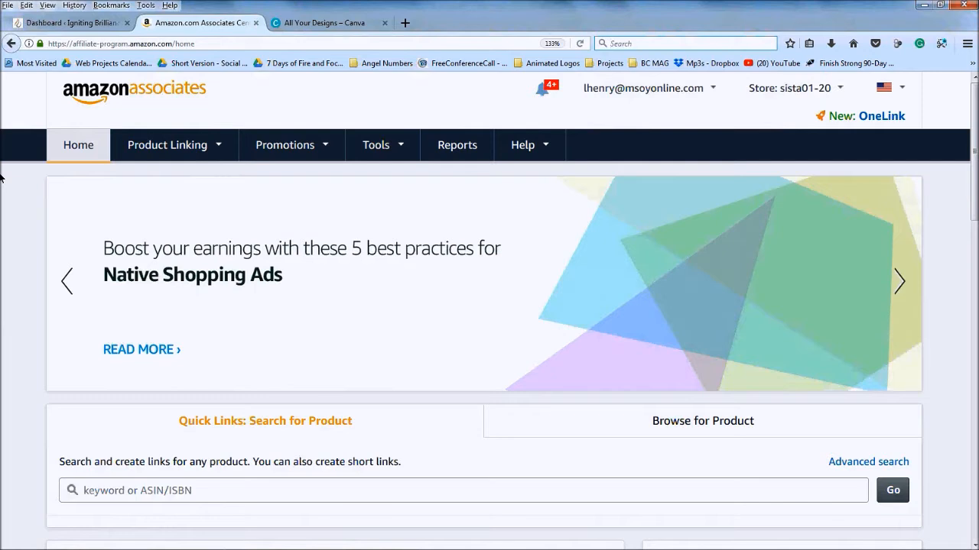
mouse_move(127, 549)
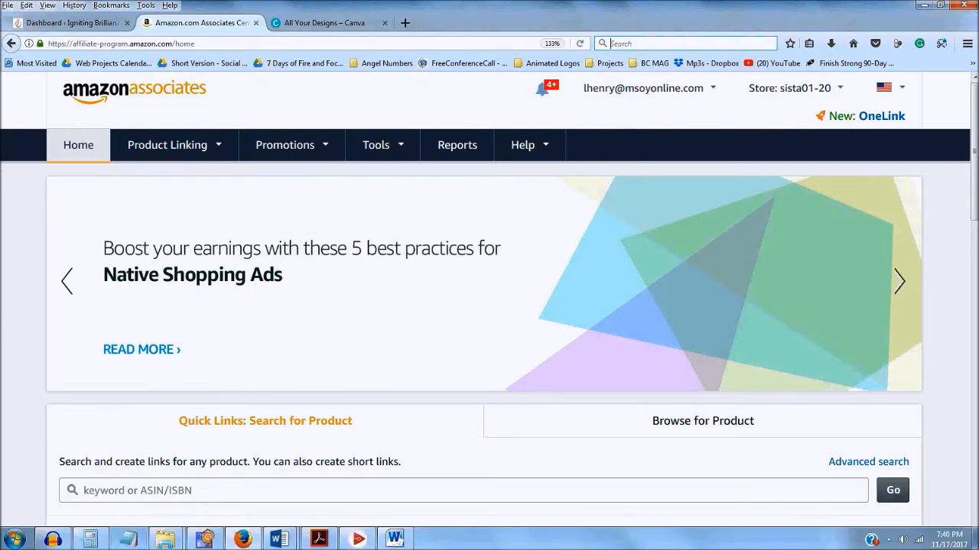
mouse_move(165, 539)
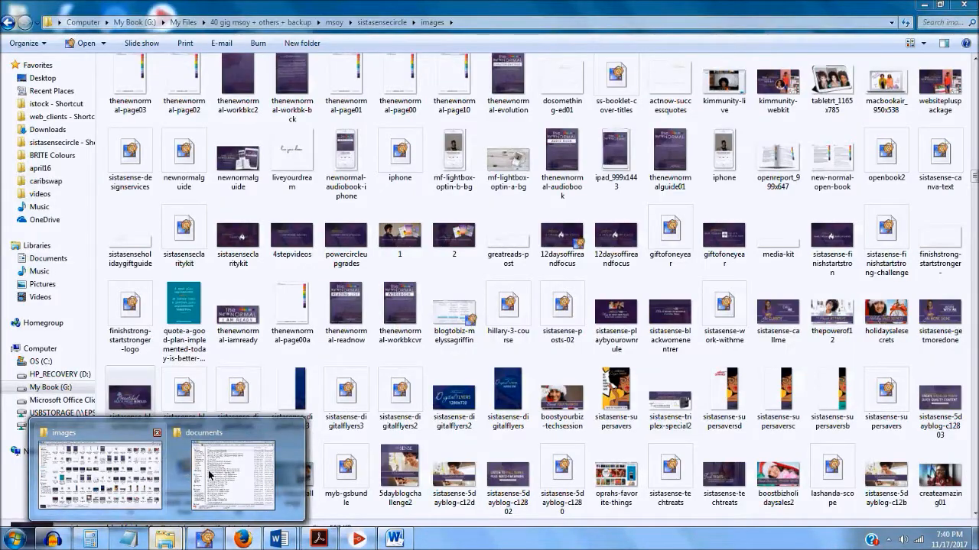
From the documents folder, open the Ready Set Sell Guide and Back to Business - Get It Goals - Guide PDFs
mouse_move(209, 476)
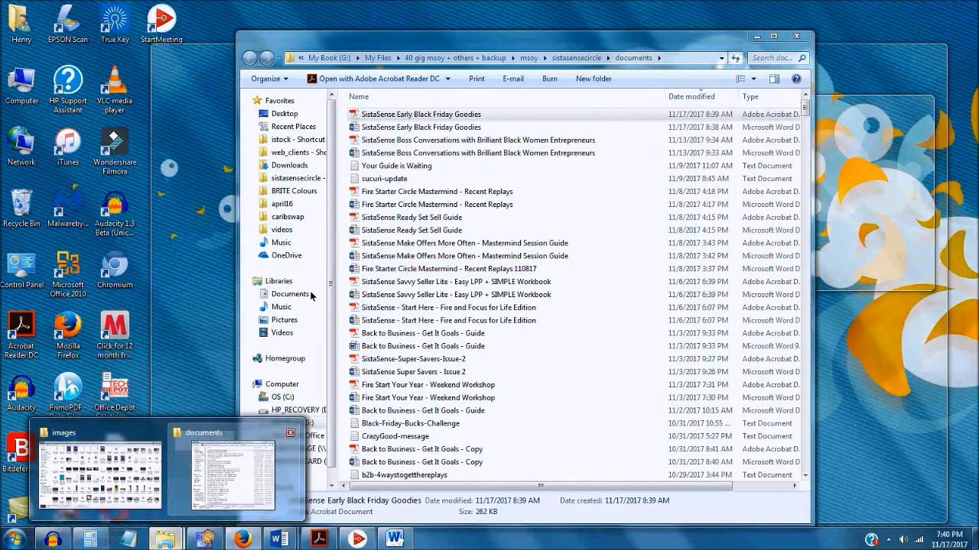
left_click(214, 478)
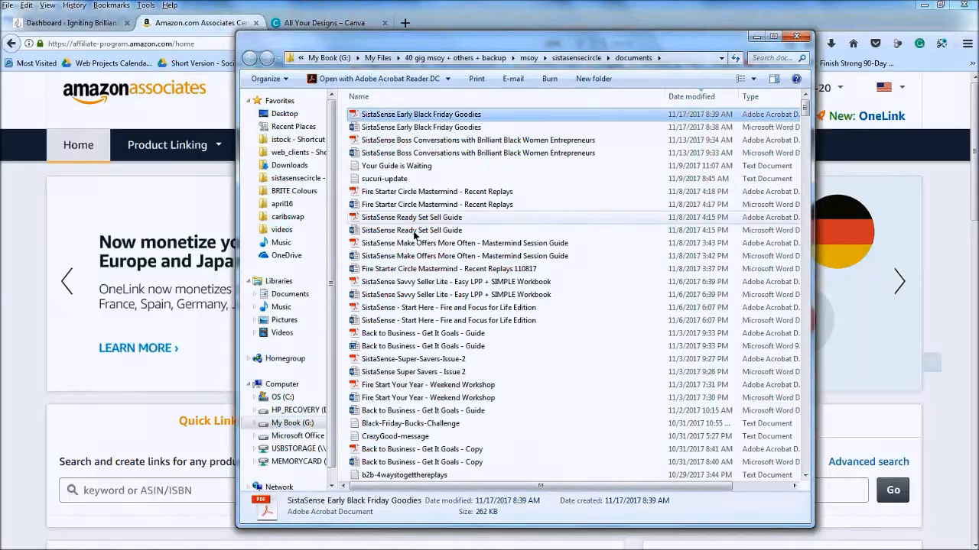
left_click(415, 231)
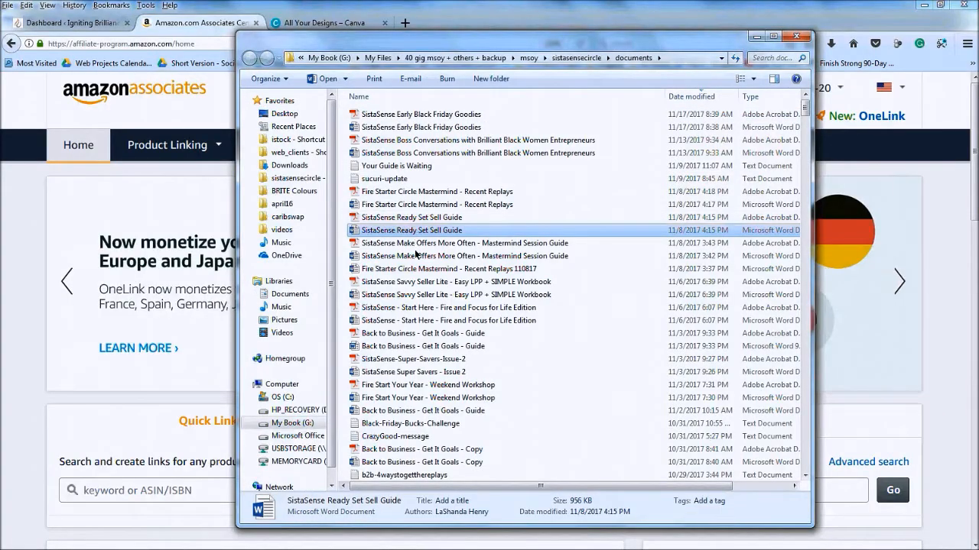
left_click(427, 336)
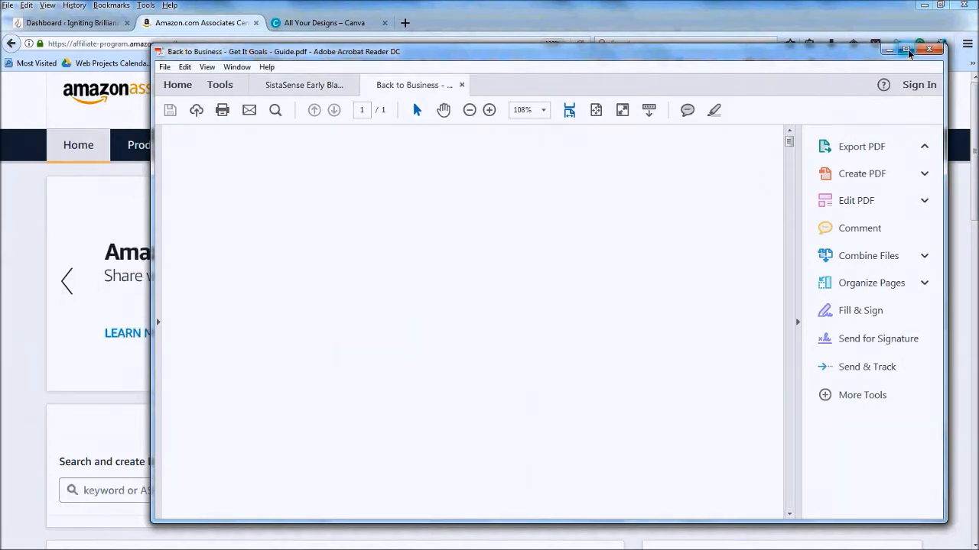
Maximize Acrobat and zoom the Early Black Friday Goodies flyer out to 75%
left_click(906, 50)
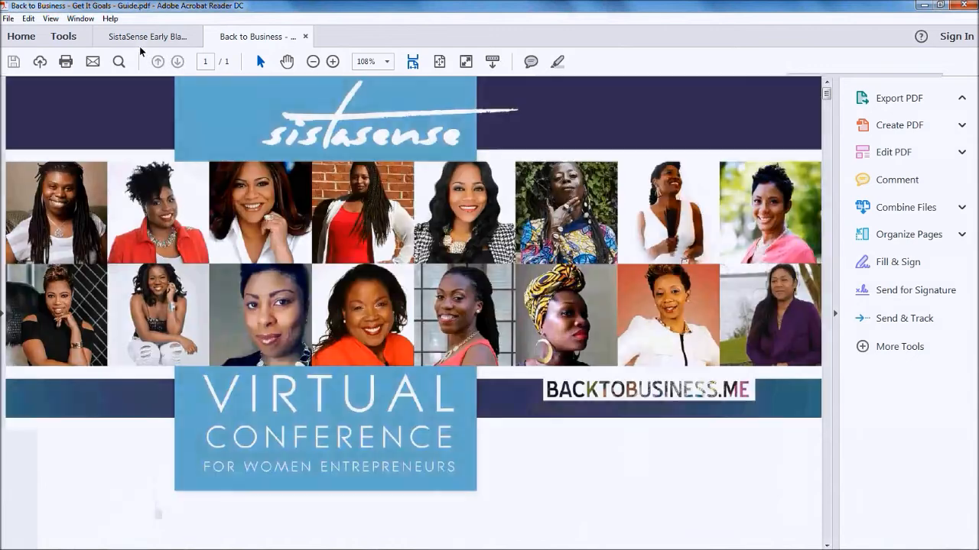
left_click(137, 43)
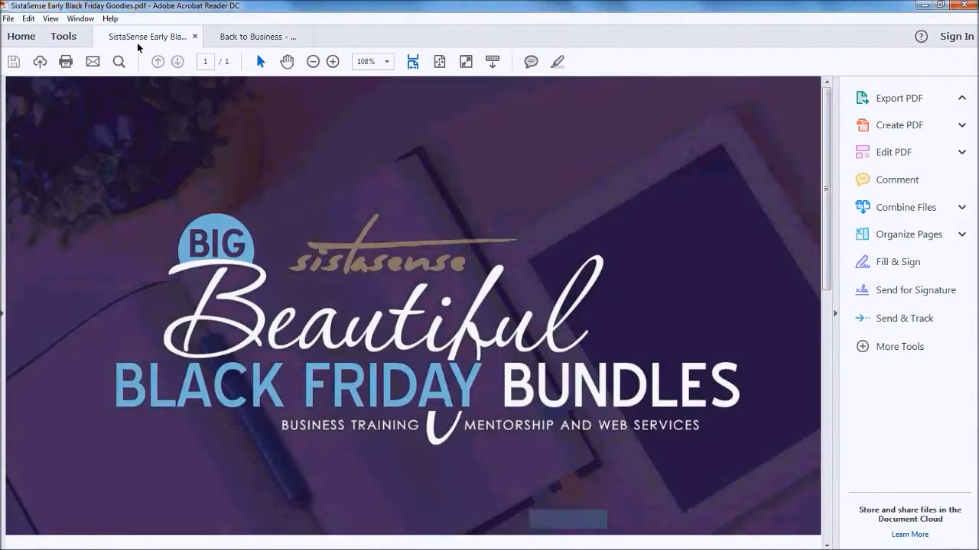
scroll(227, 283, "down", 1)
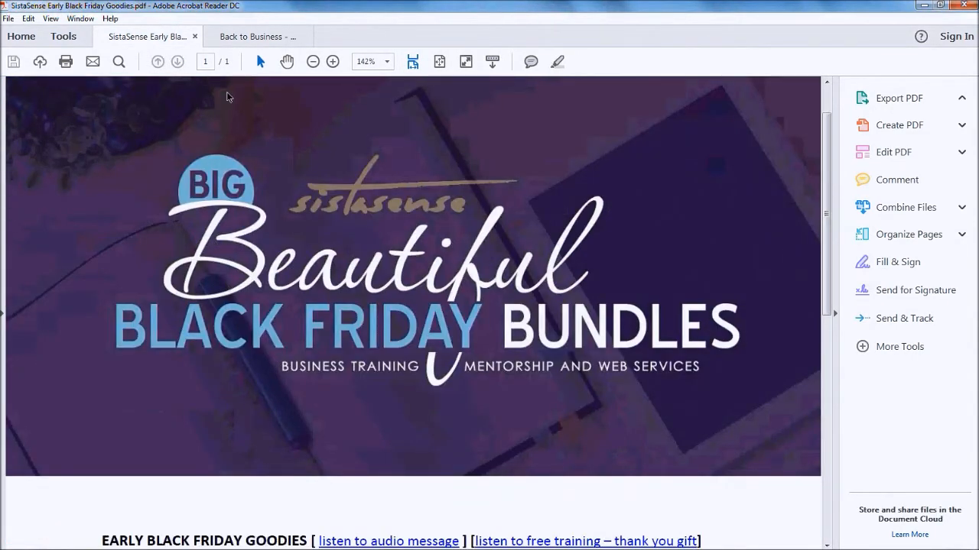
left_click(312, 62)
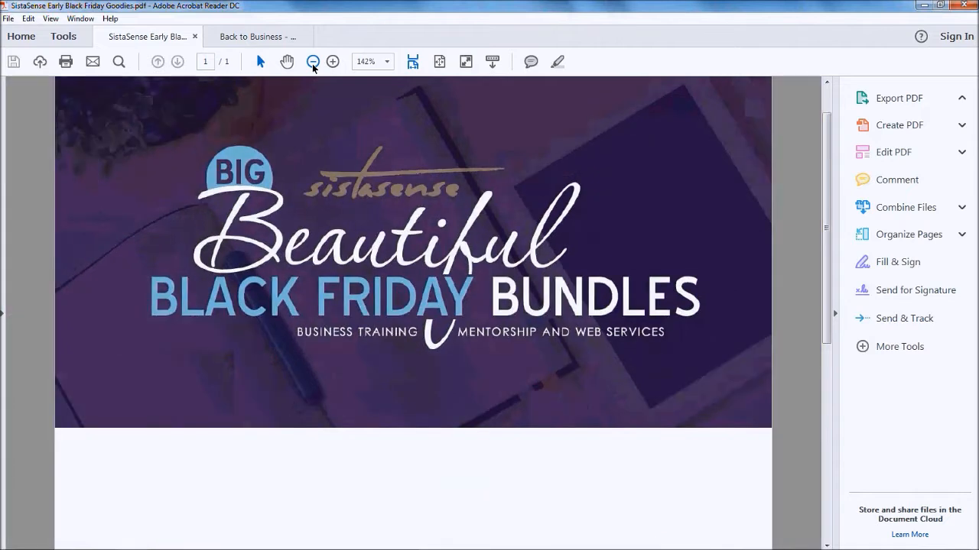
left_click(313, 64)
left_click(313, 64)
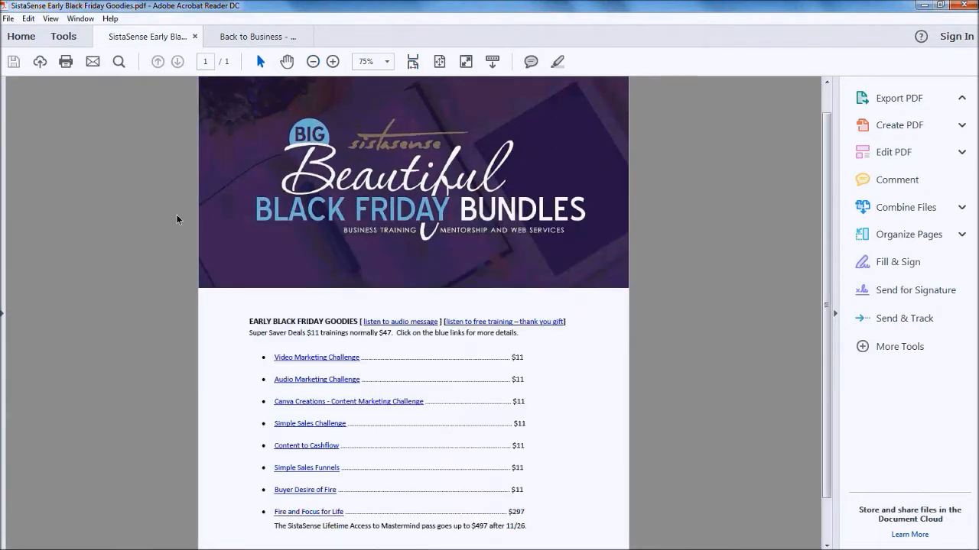
Scroll the flyer from banner to price list, then return to Firefox
scroll(177, 220, "down", 1)
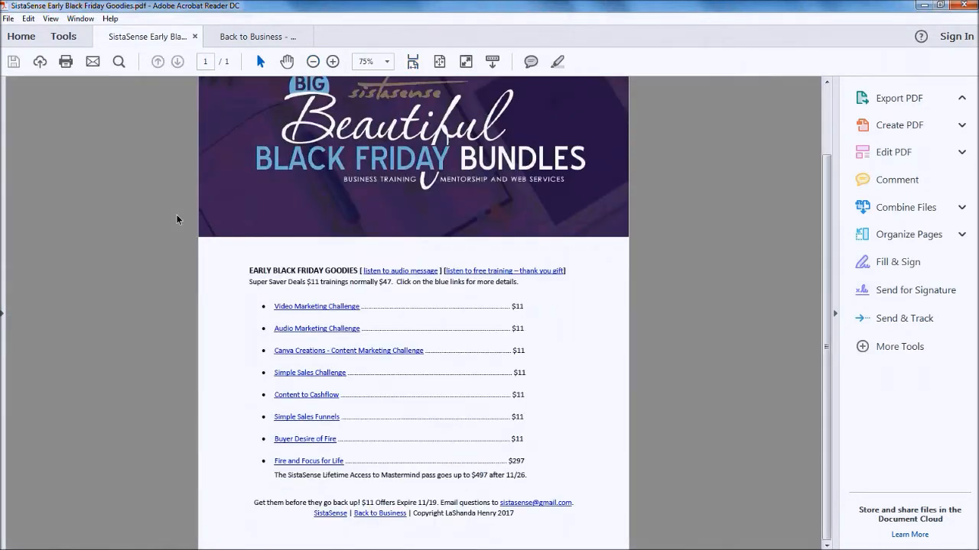
scroll(176, 220, "up", 1)
scroll(177, 219, "up", 1)
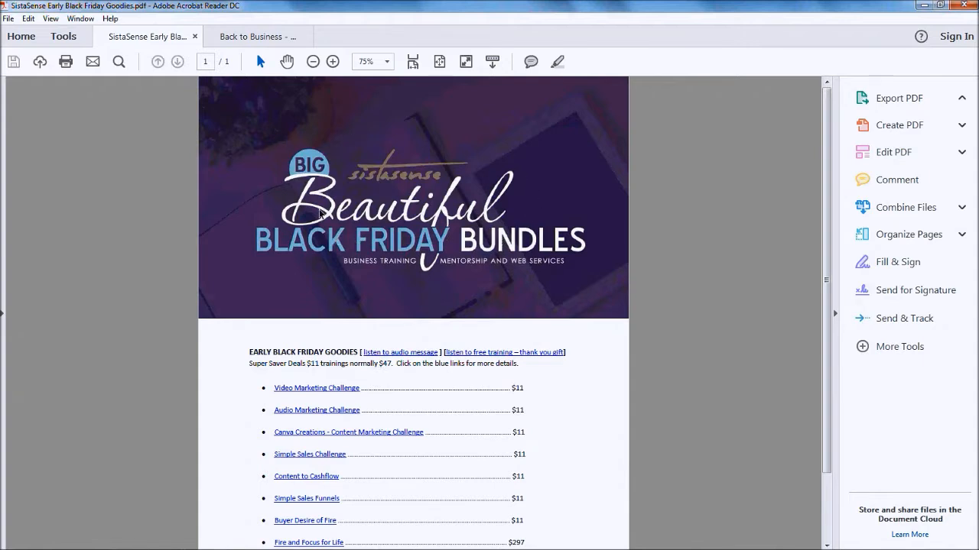
scroll(594, 224, "down", 3)
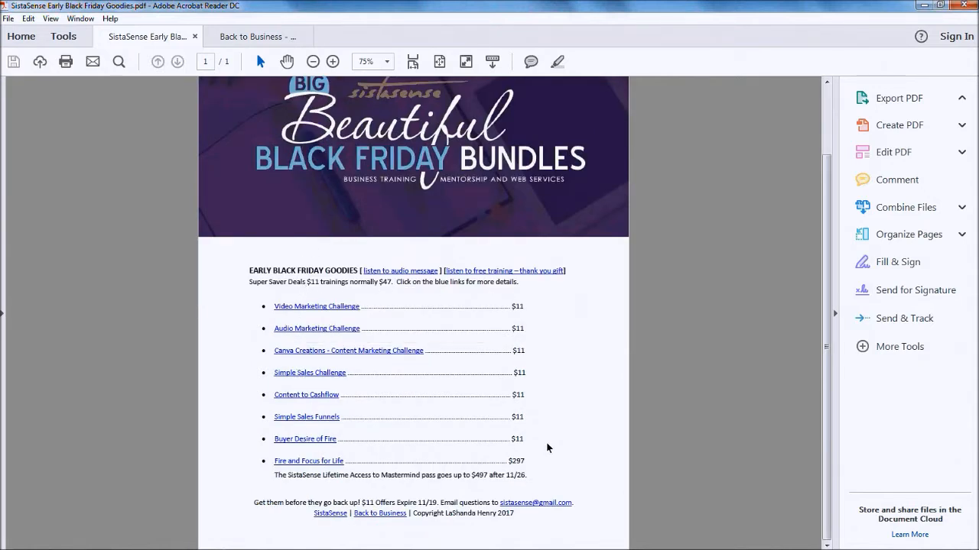
scroll(321, 229, "up", 3)
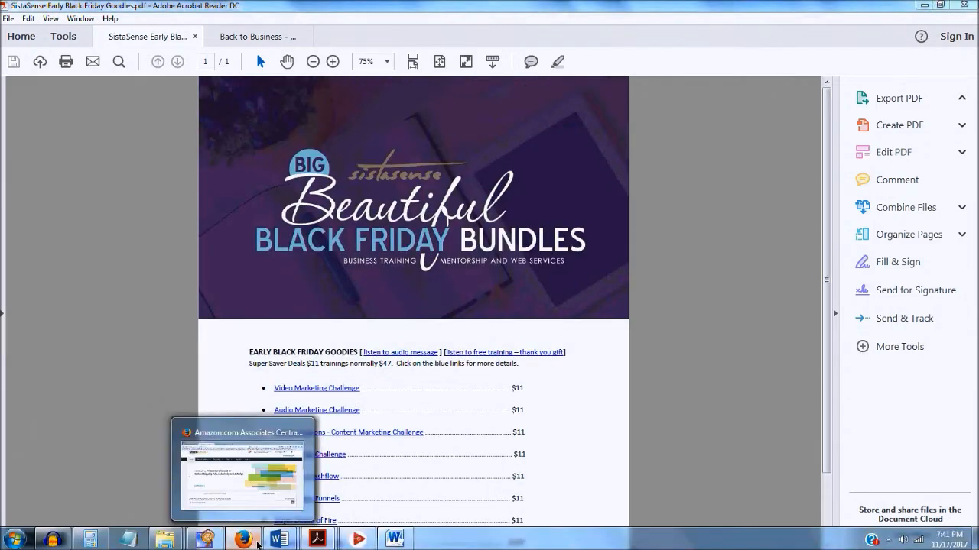
left_click(257, 544)
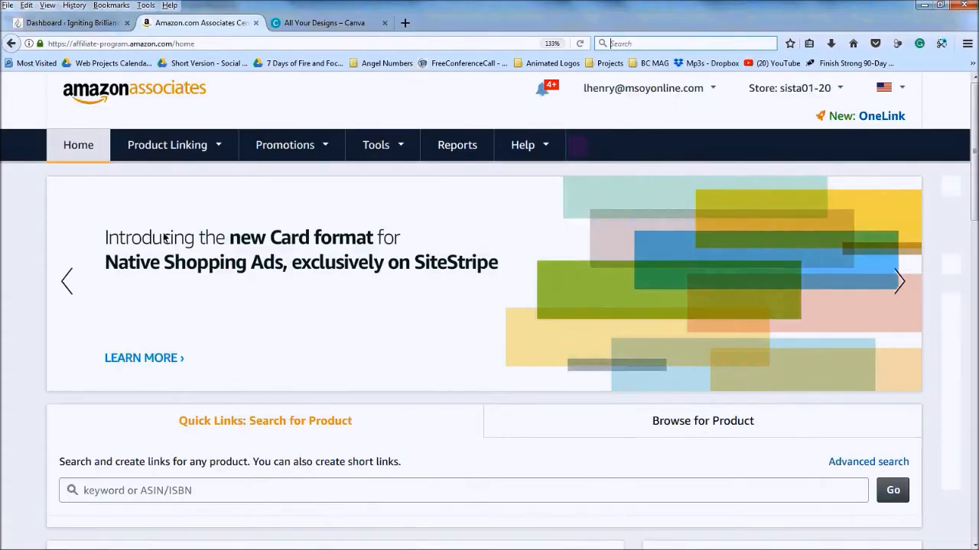
In a new Firefox tab, go to the short link rebrand.ly/bfsista
left_click(405, 23)
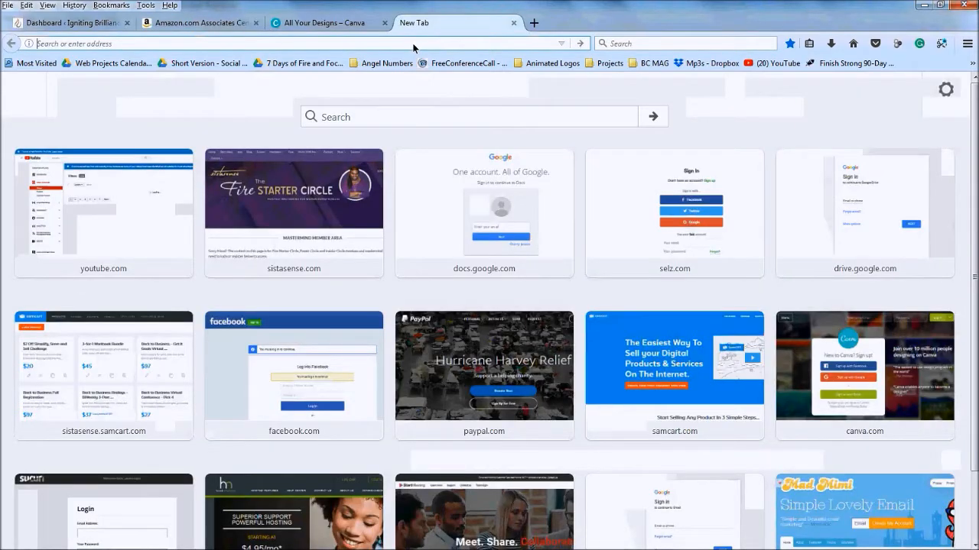
type("ren")
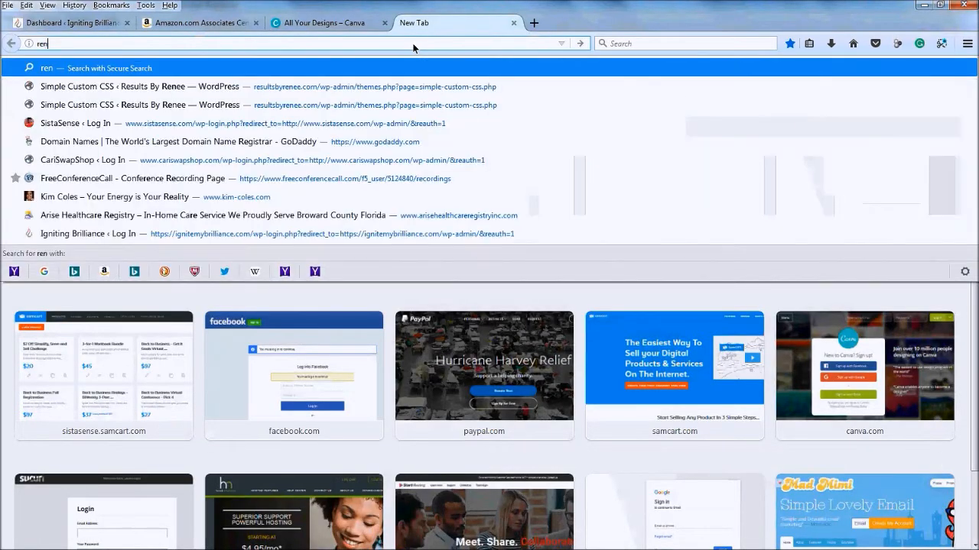
key("BackSpace")
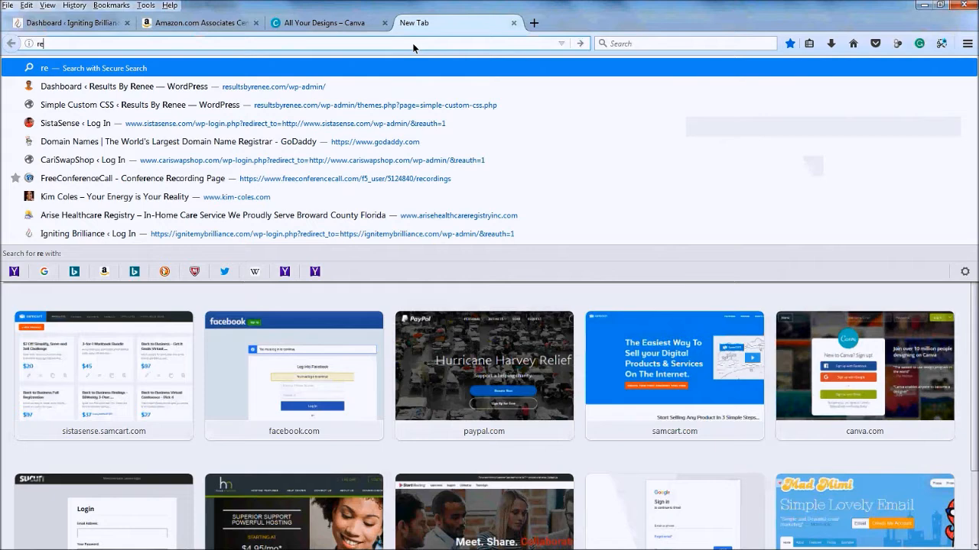
type("brand")
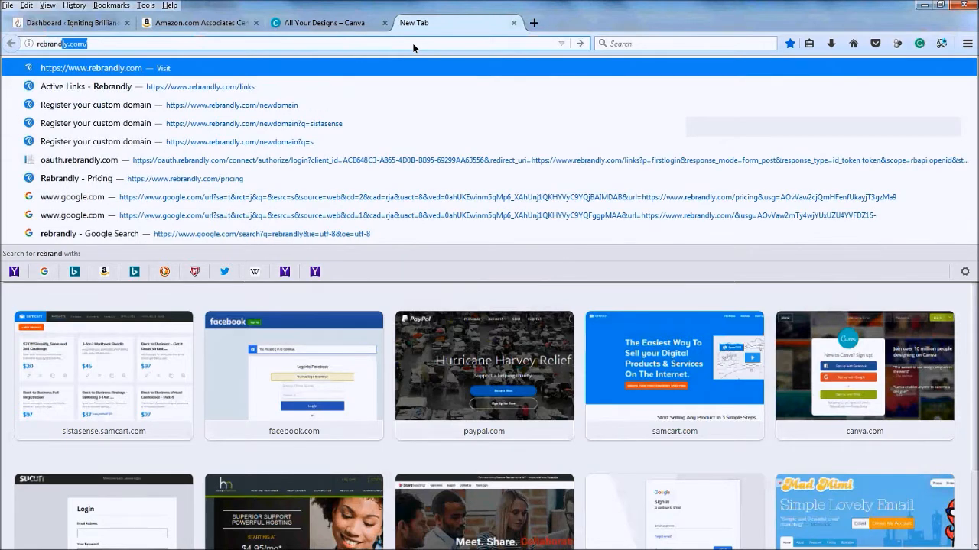
key("Right")
key("BackSpace")
key("BackSpace")
key("BackSpace")
key("BackSpace")
key("BackSpace")
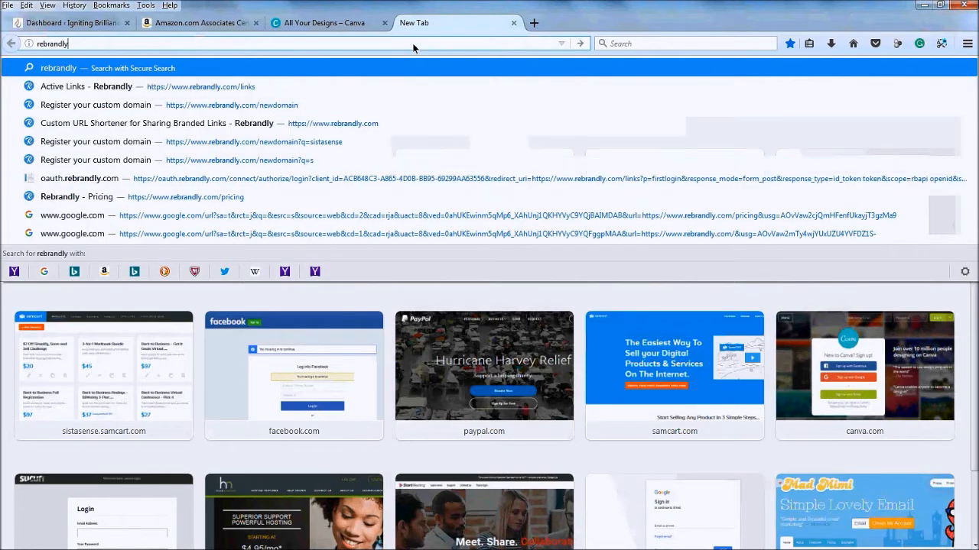
key("BackSpace")
key("BackSpace")
type(".")
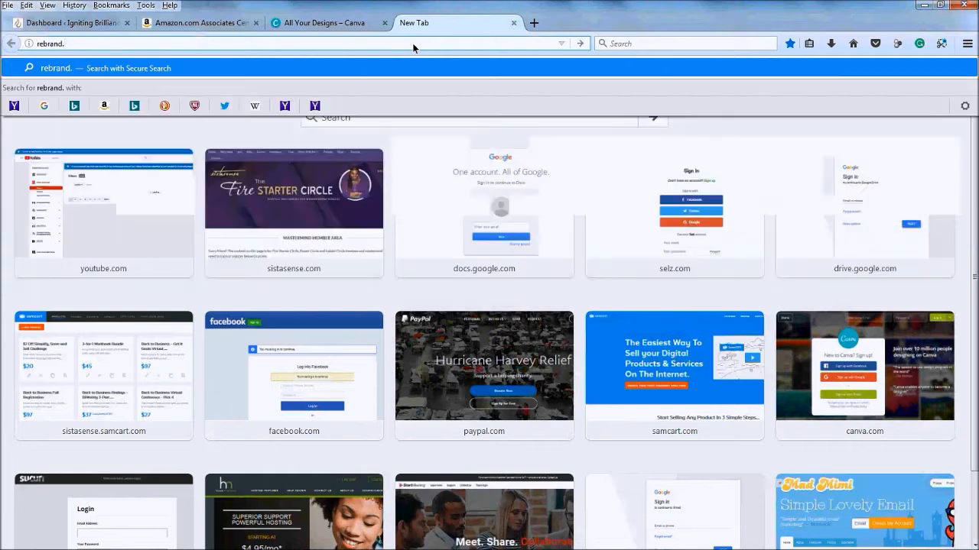
type("ly")
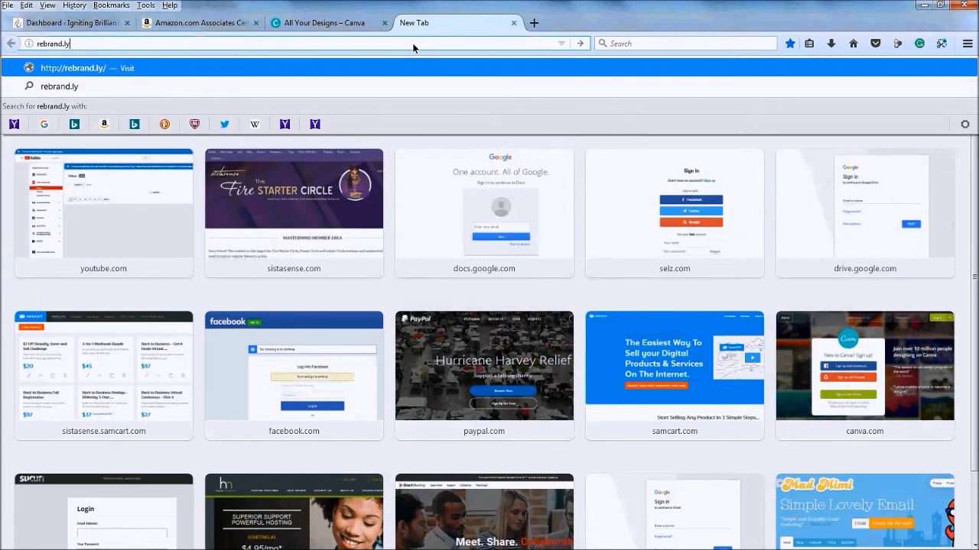
type("/bfsistasense")
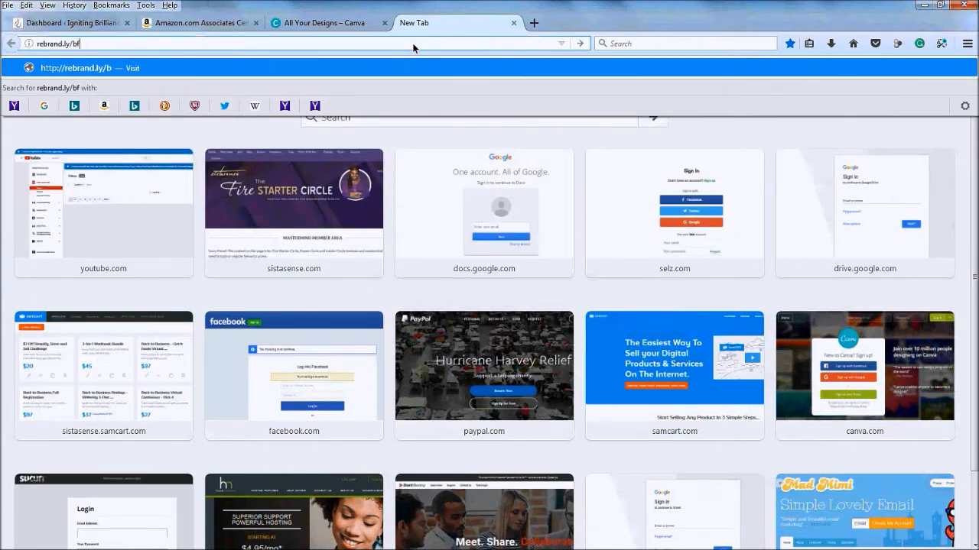
key("BackSpace")
key("BackSpace")
key("BackSpace")
key("BackSpace")
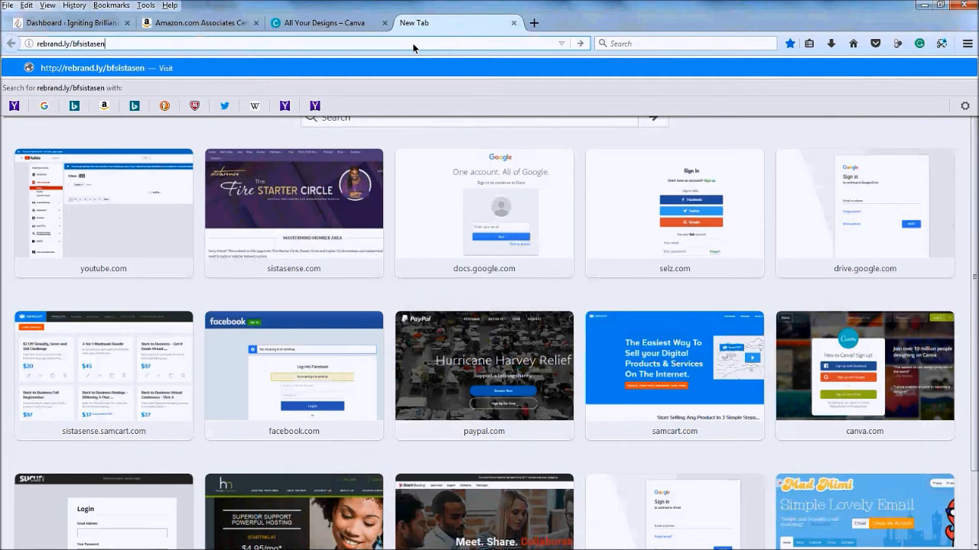
key("BackSpace")
key("Return")
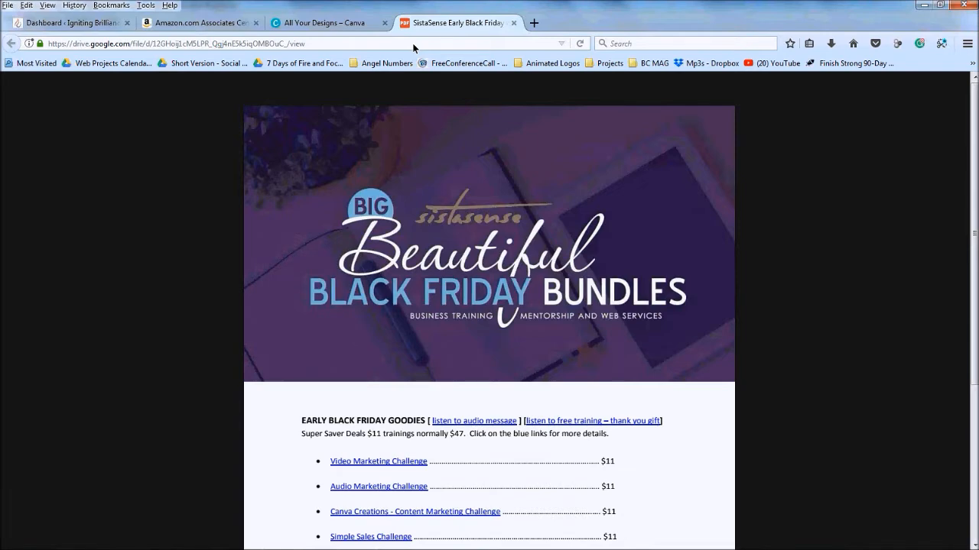
scroll(178, 199, "down", 1)
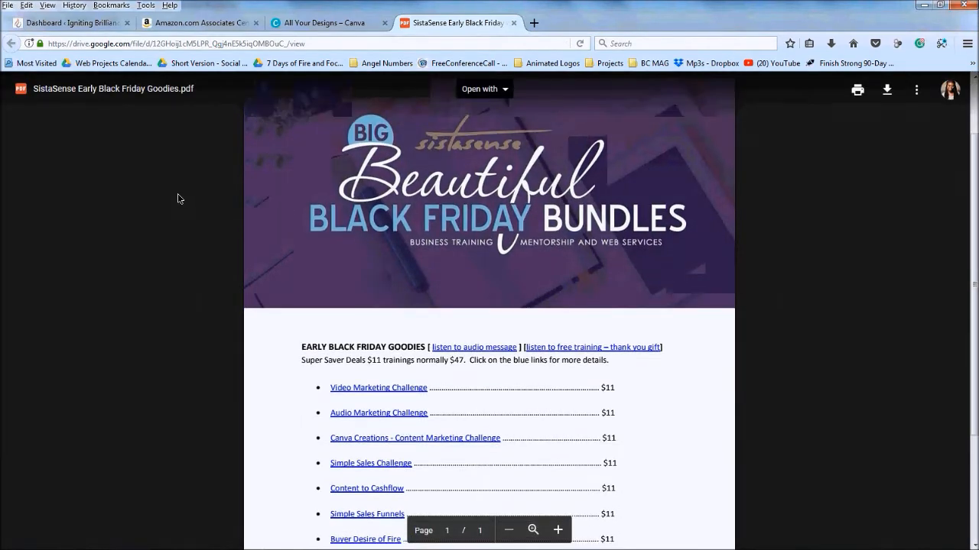
scroll(177, 197, "down", 1)
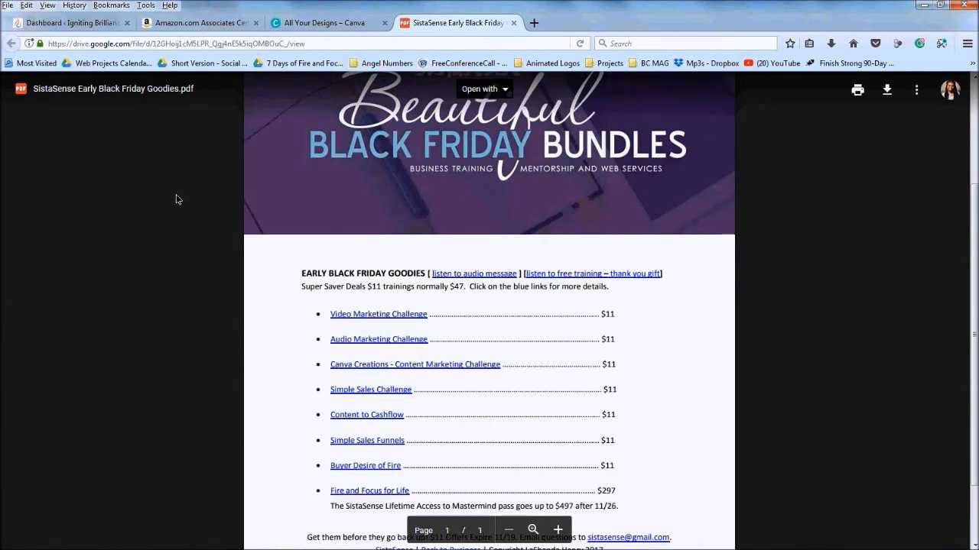
scroll(175, 200, "down", 1)
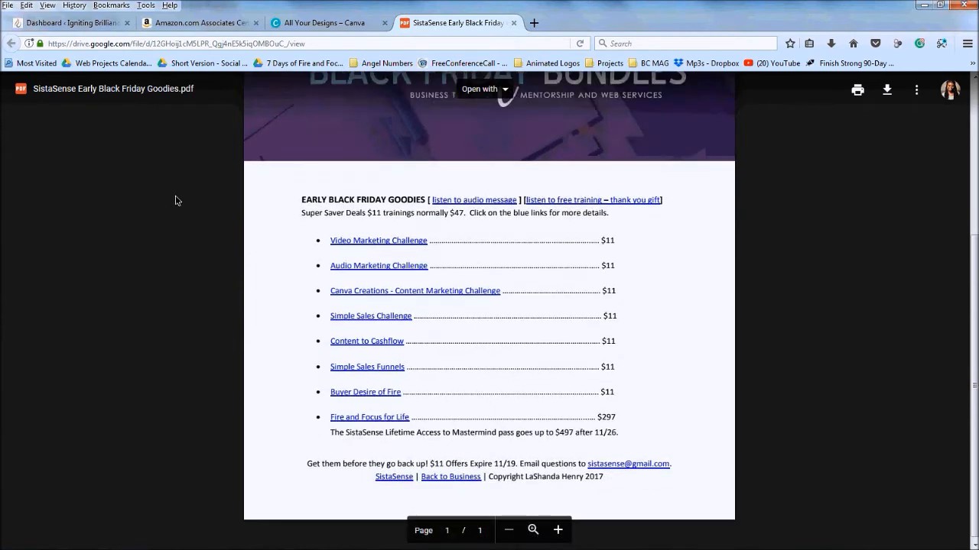
scroll(175, 200, "up", 1)
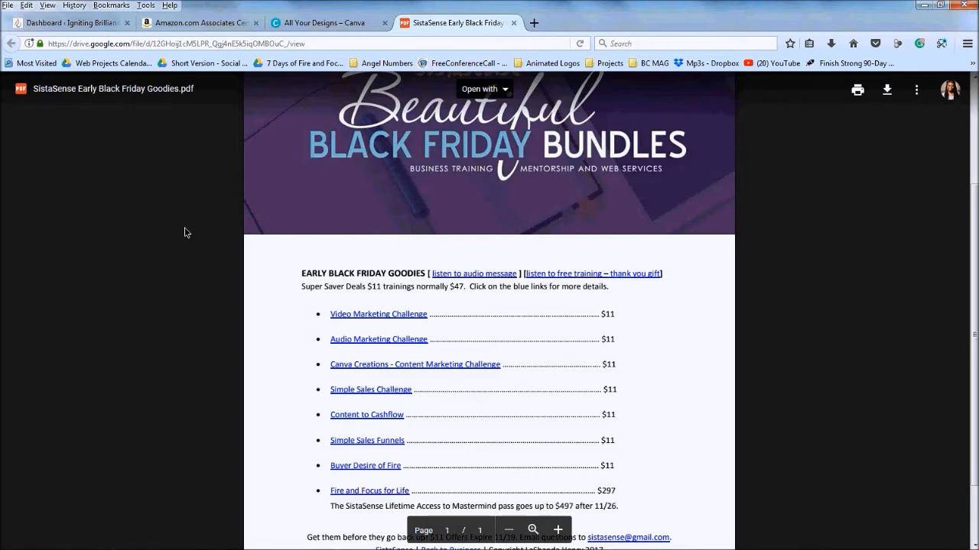
scroll(222, 220, "up", 3)
scroll(221, 220, "down", 3)
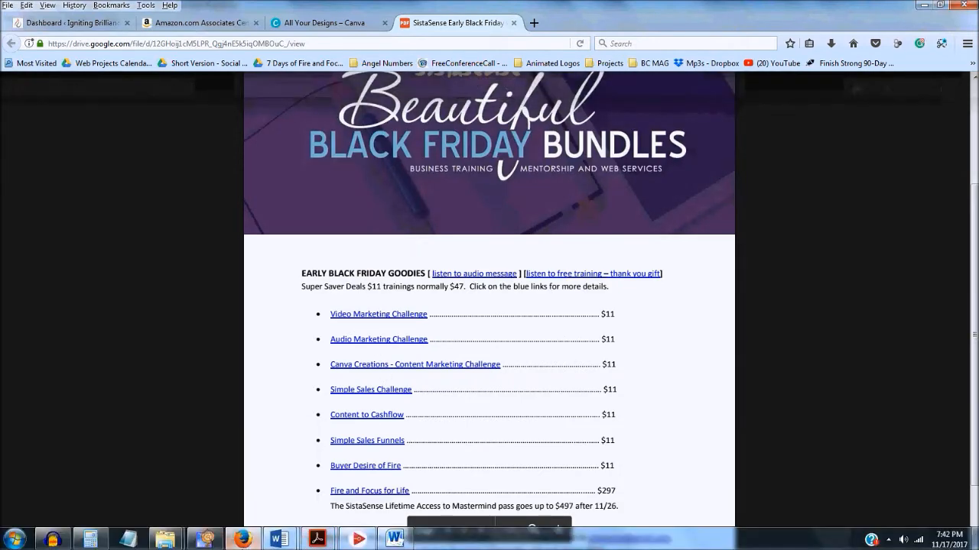
mouse_move(238, 543)
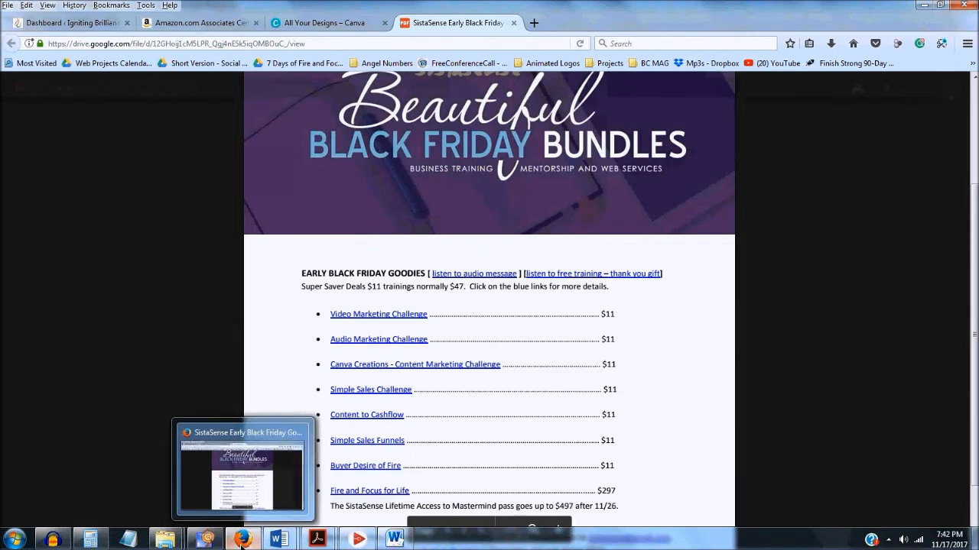
mouse_move(318, 543)
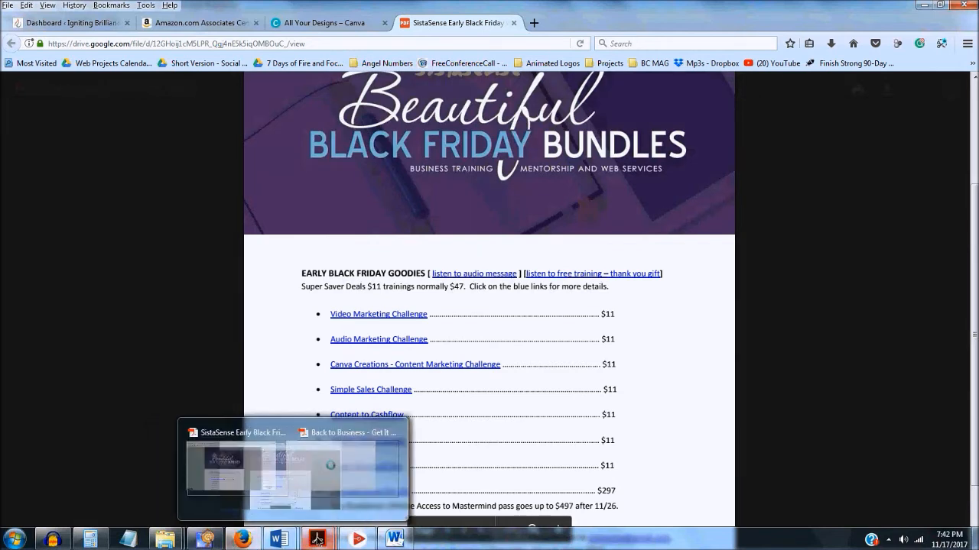
Bring the Back to Business guide forward and zoom it out to 64%
left_click(351, 470)
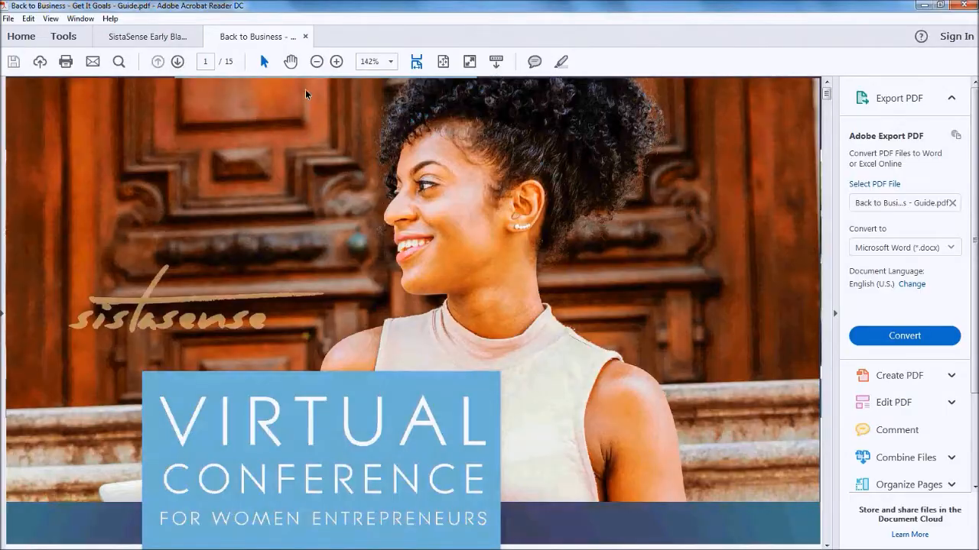
left_click(317, 62)
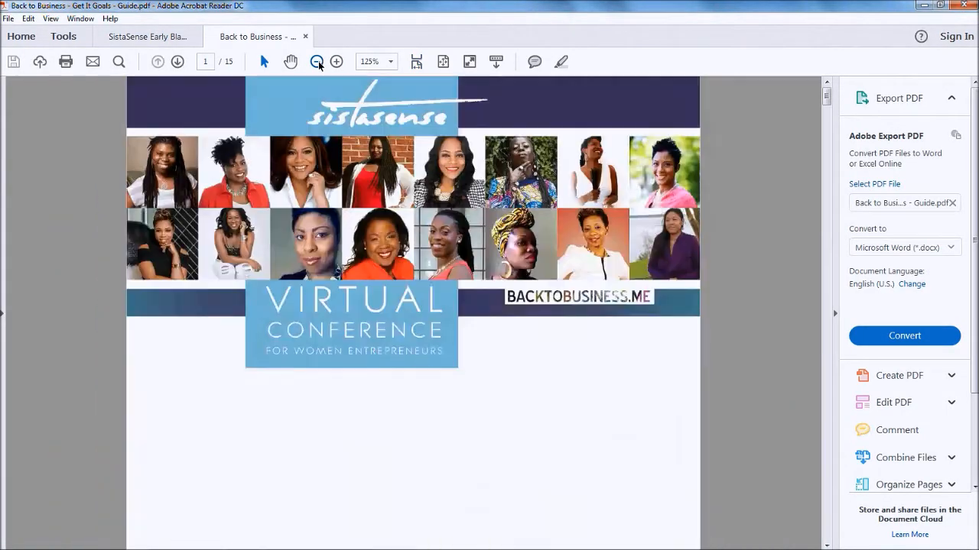
left_click(316, 62)
left_click(316, 62)
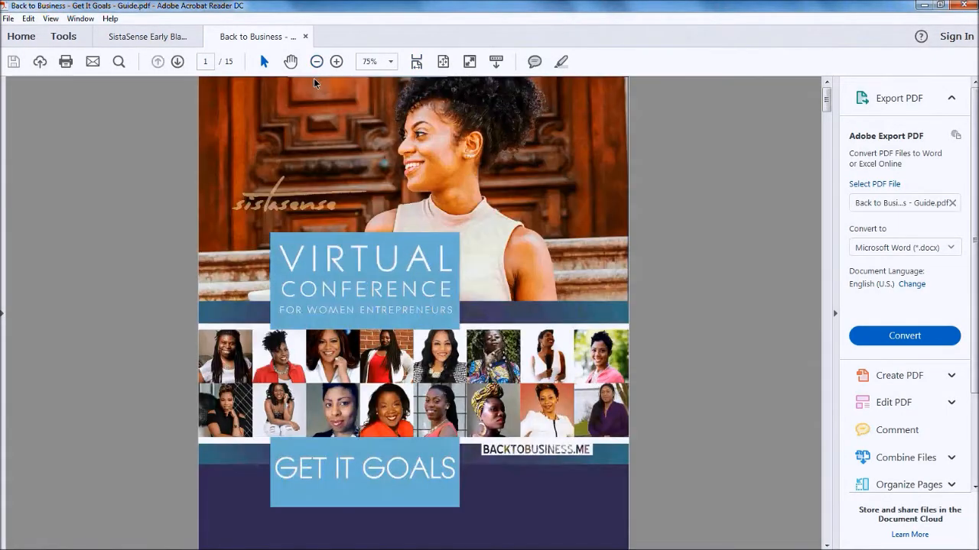
left_click(317, 62)
Scroll through the guide down to page 13, the Girl Boss Book List
scroll(150, 290, "down", 3)
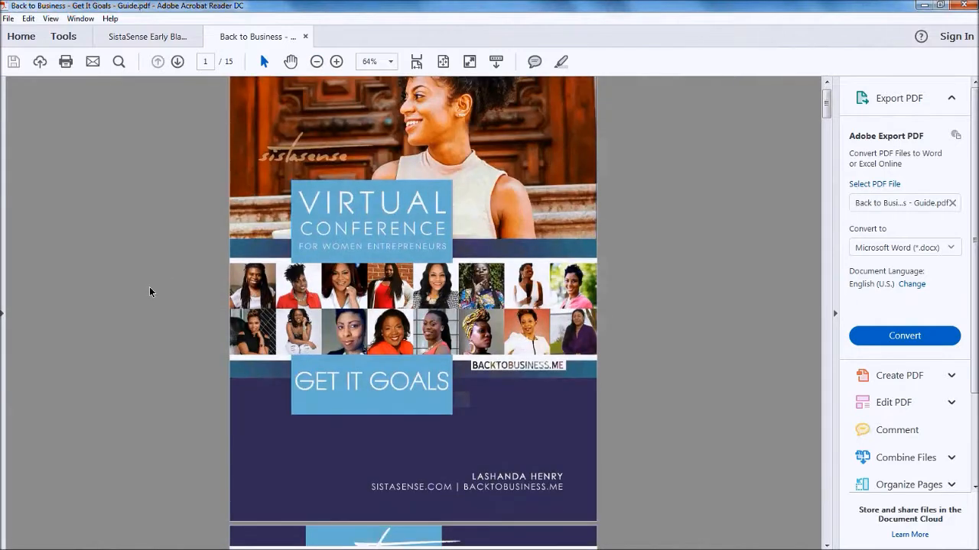
scroll(150, 289, "down", 5)
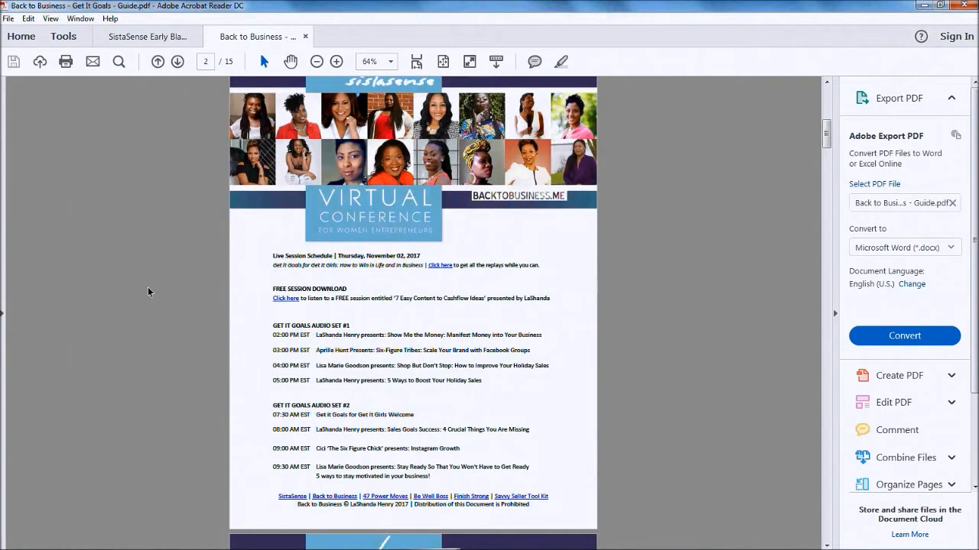
scroll(148, 287, "down", 6)
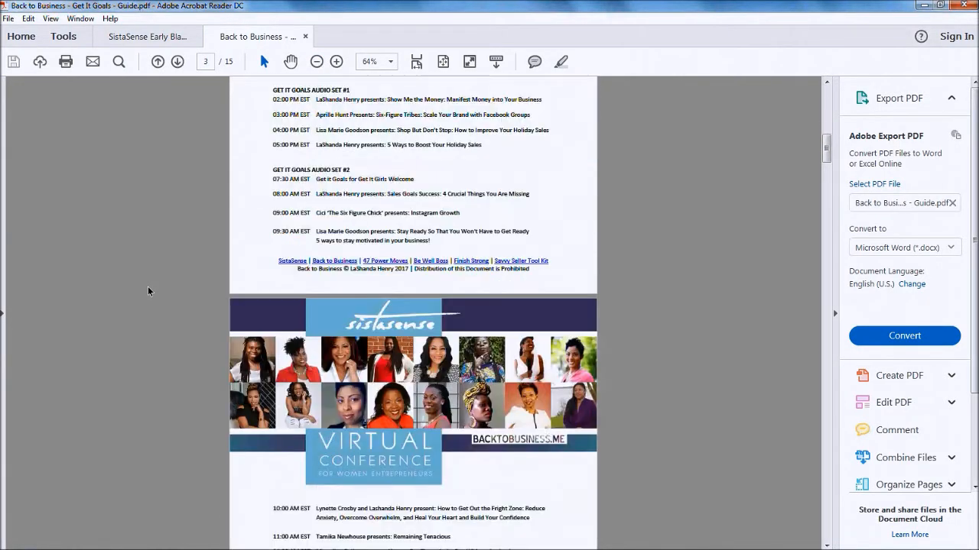
scroll(147, 287, "down", 2)
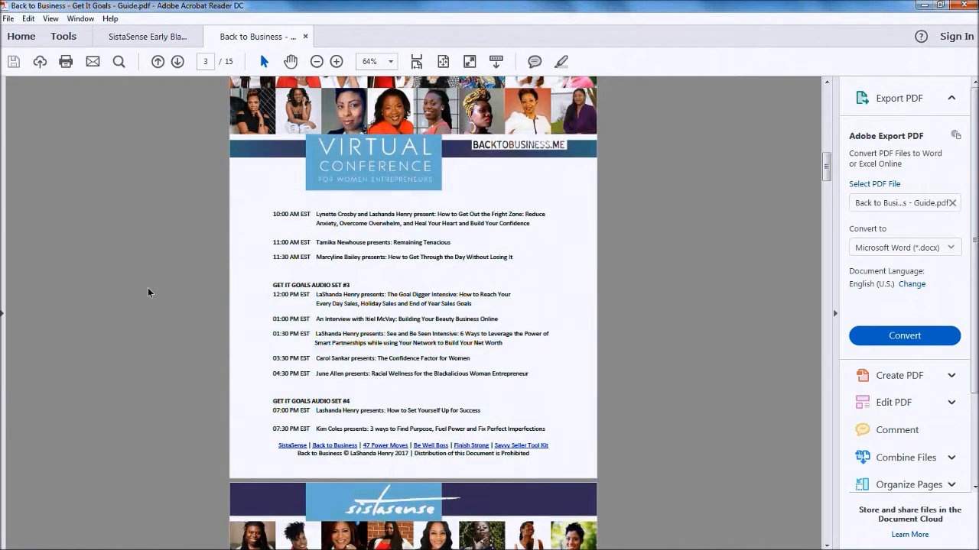
scroll(148, 288, "down", 5)
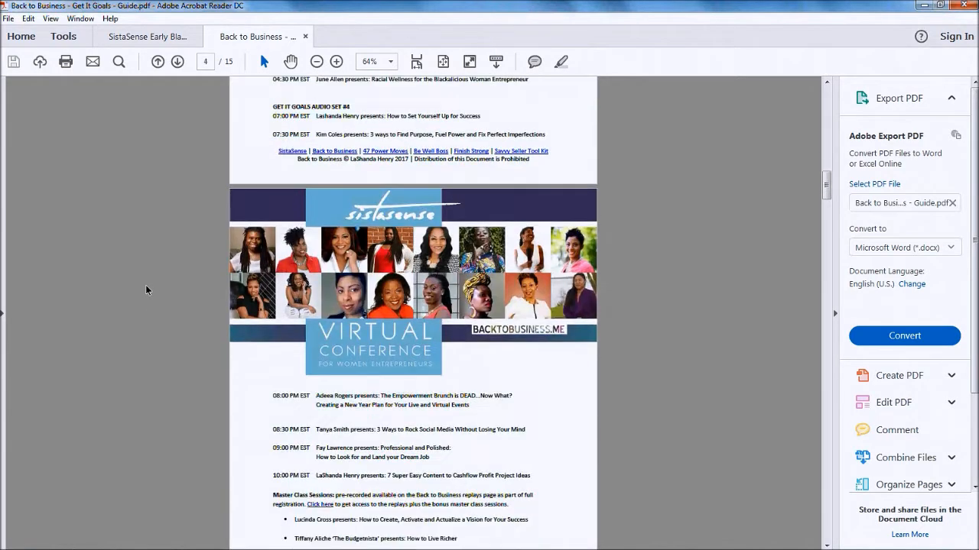
scroll(147, 289, "down", 13)
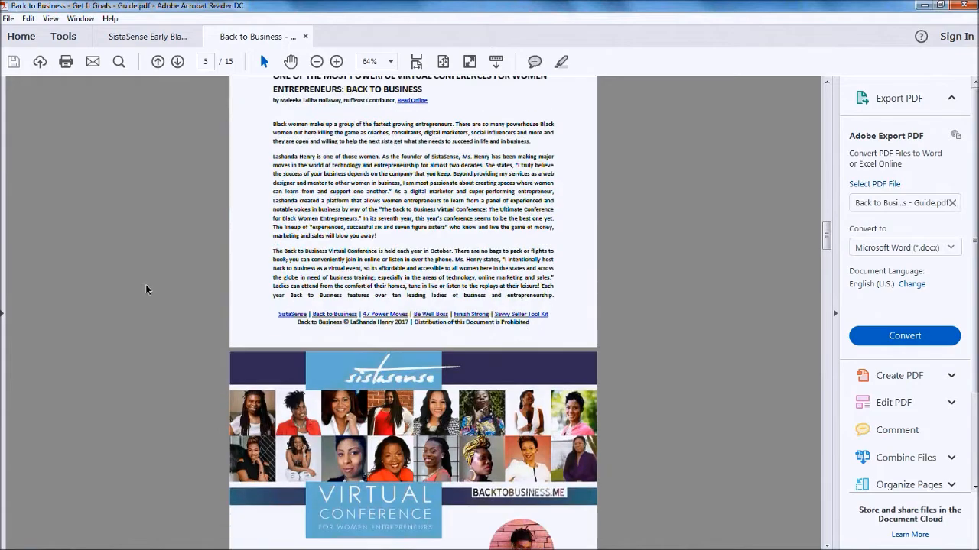
scroll(146, 289, "down", 20)
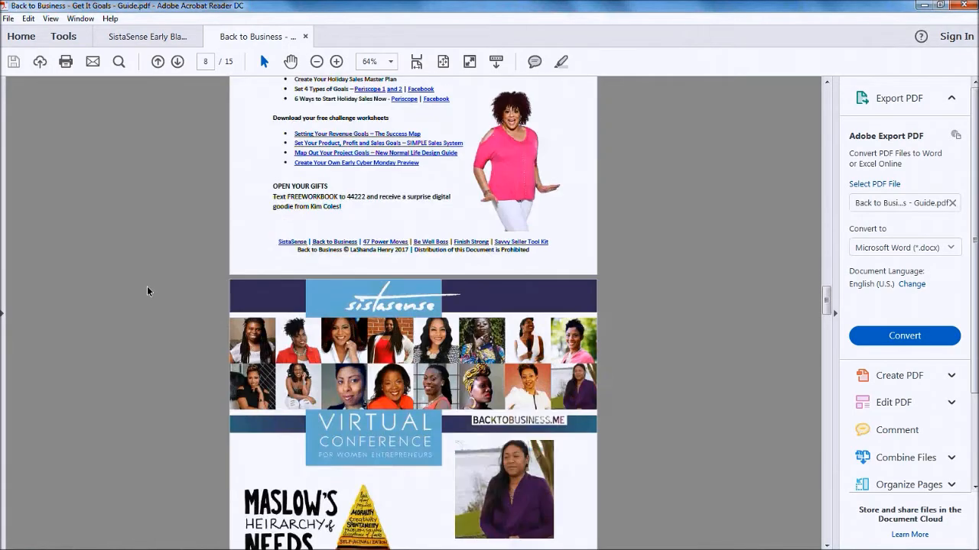
scroll(147, 289, "up", 5)
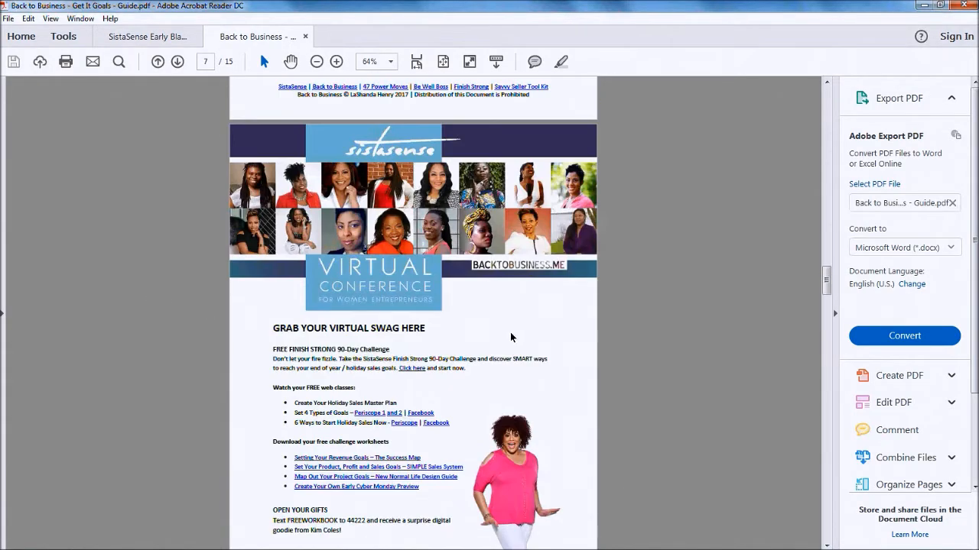
scroll(511, 337, "up", 5)
scroll(510, 337, "down", 12)
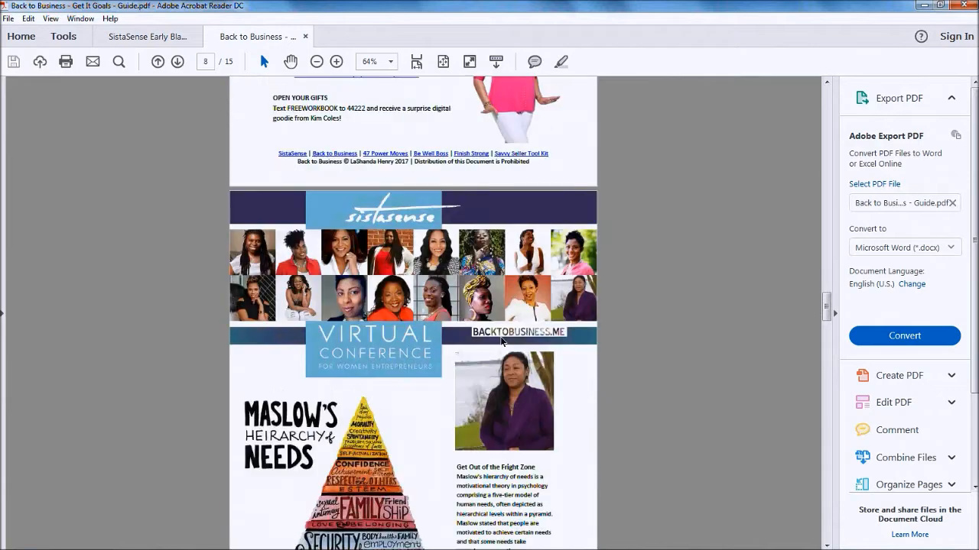
scroll(502, 341, "down", 12)
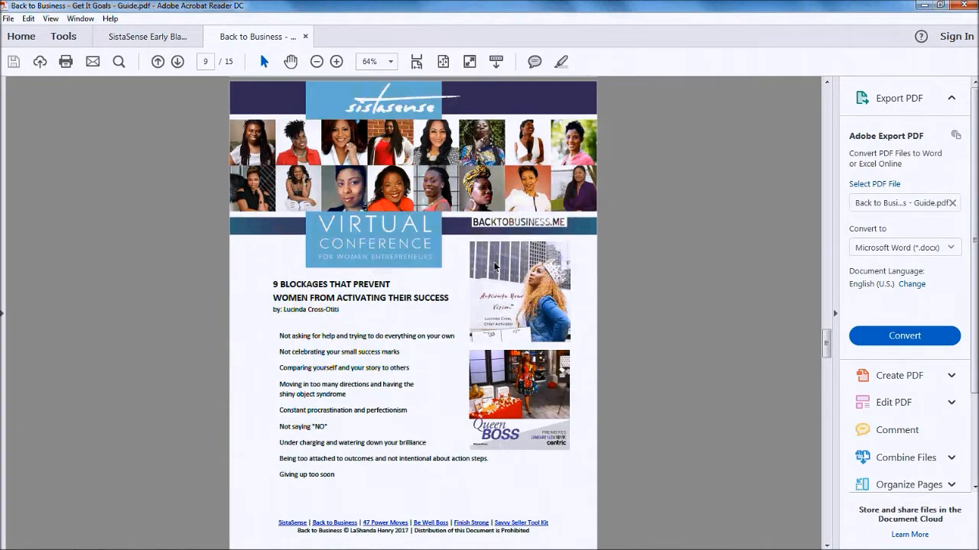
scroll(495, 267, "down", 1)
scroll(516, 280, "down", 10)
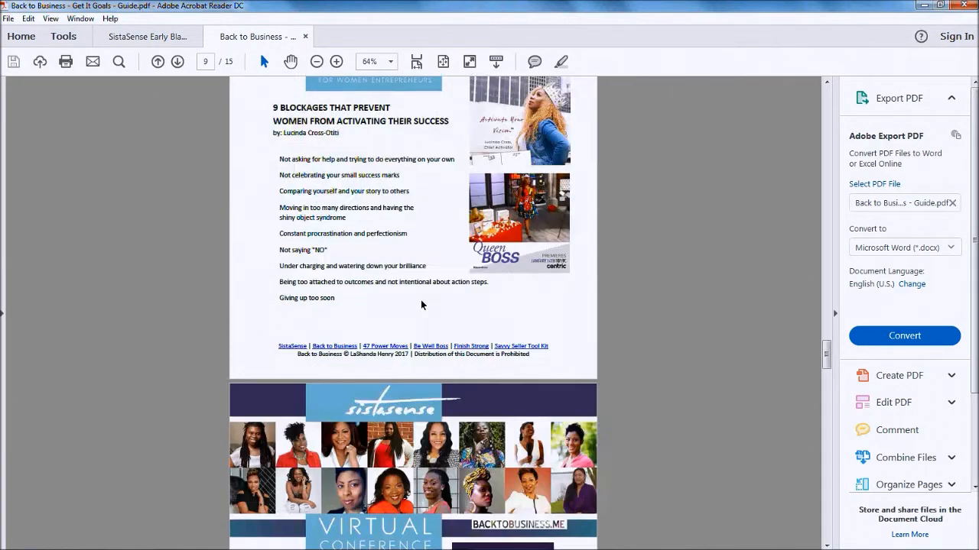
scroll(363, 347, "down", 10)
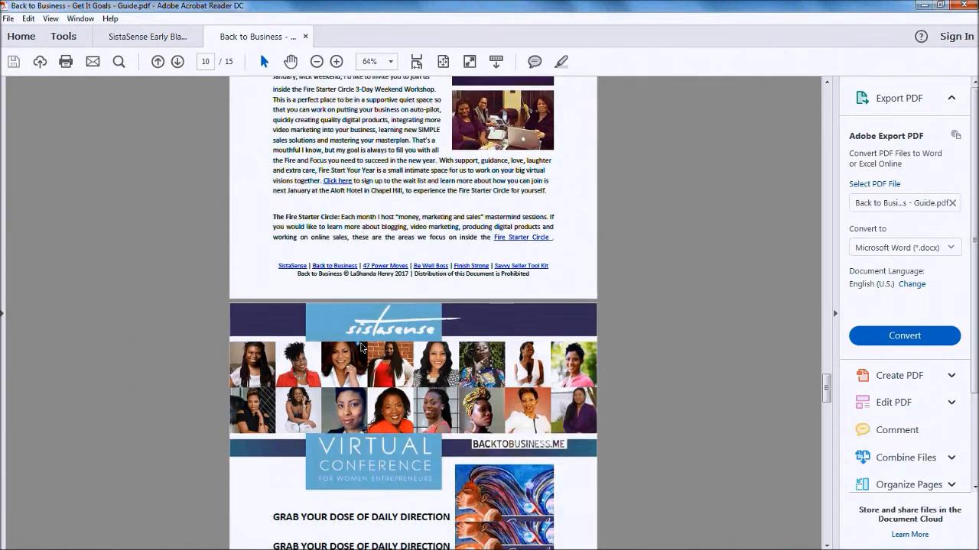
scroll(363, 346, "up", 4)
scroll(364, 346, "up", 10)
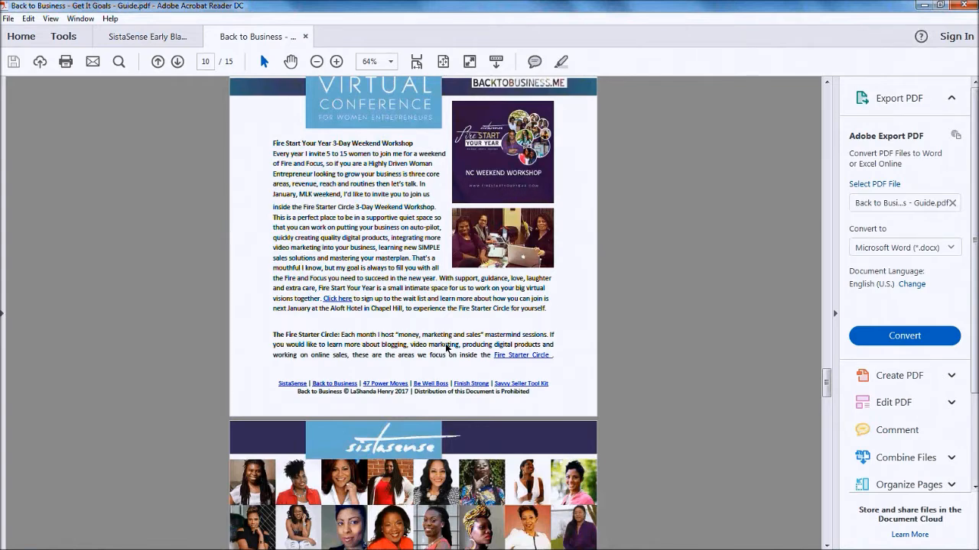
scroll(457, 298, "up", 3)
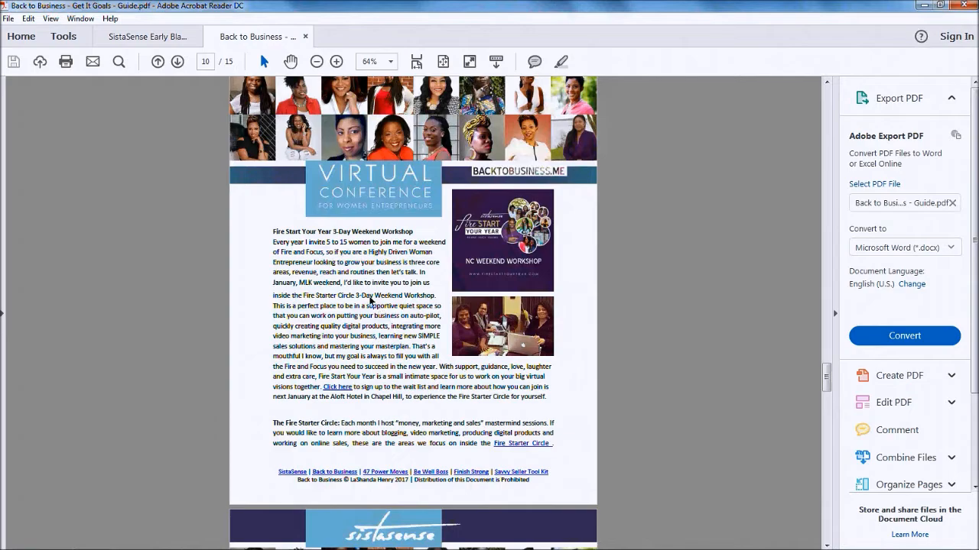
scroll(370, 302, "down", 15)
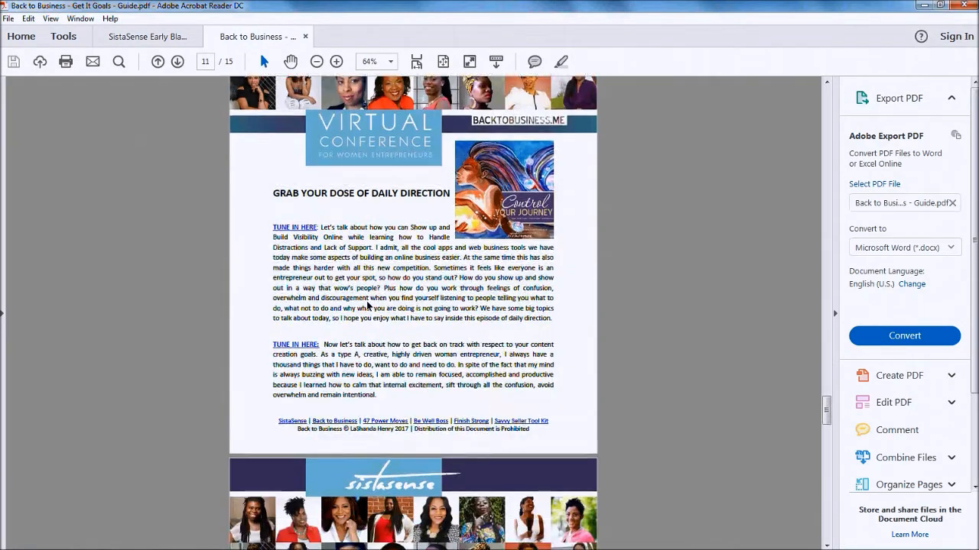
scroll(367, 301, "down", 20)
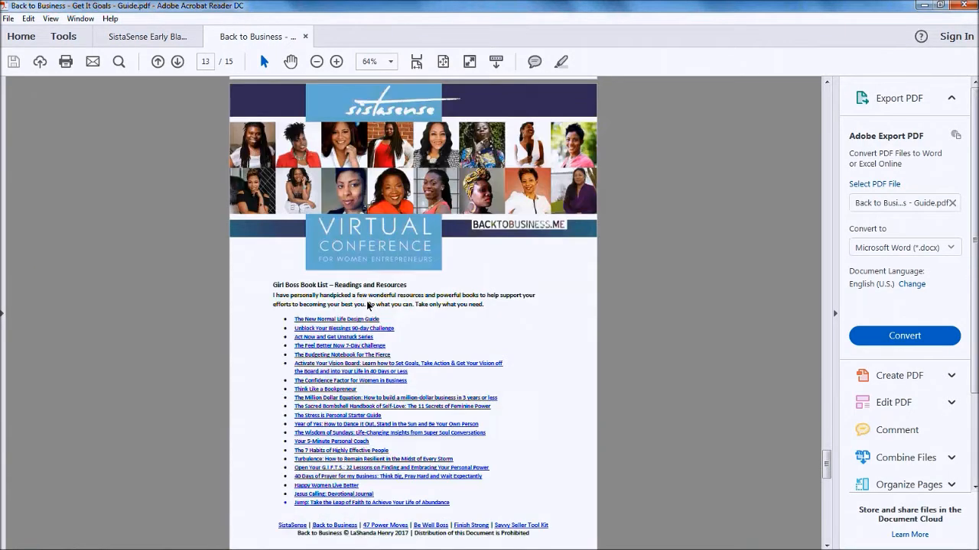
scroll(368, 305, "down", 6)
scroll(367, 305, "up", 7)
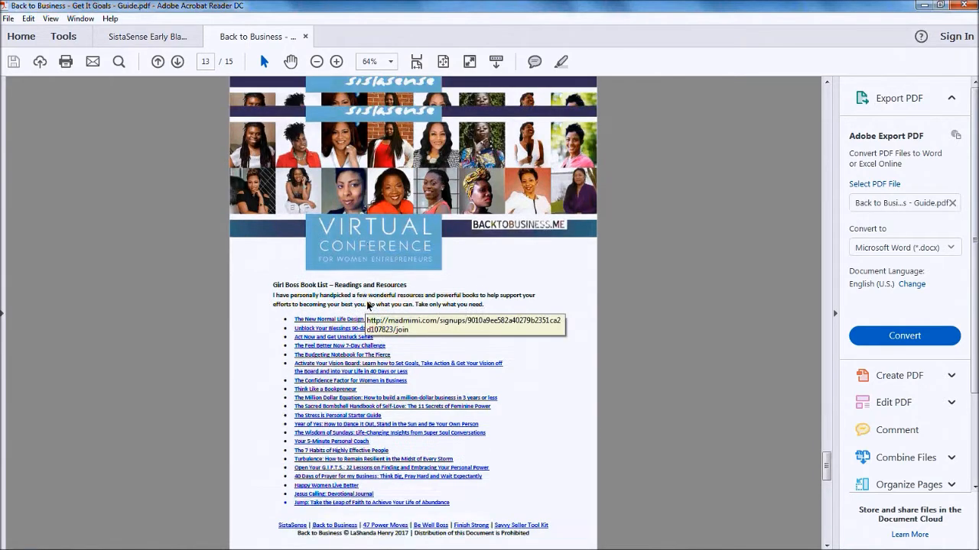
scroll(367, 306, "down", 1)
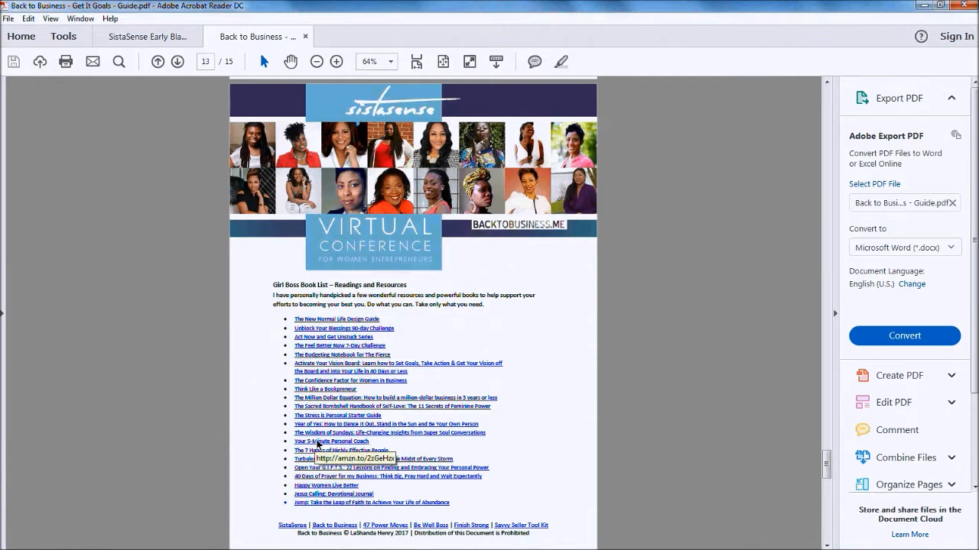
scroll(226, 436, "up", 10)
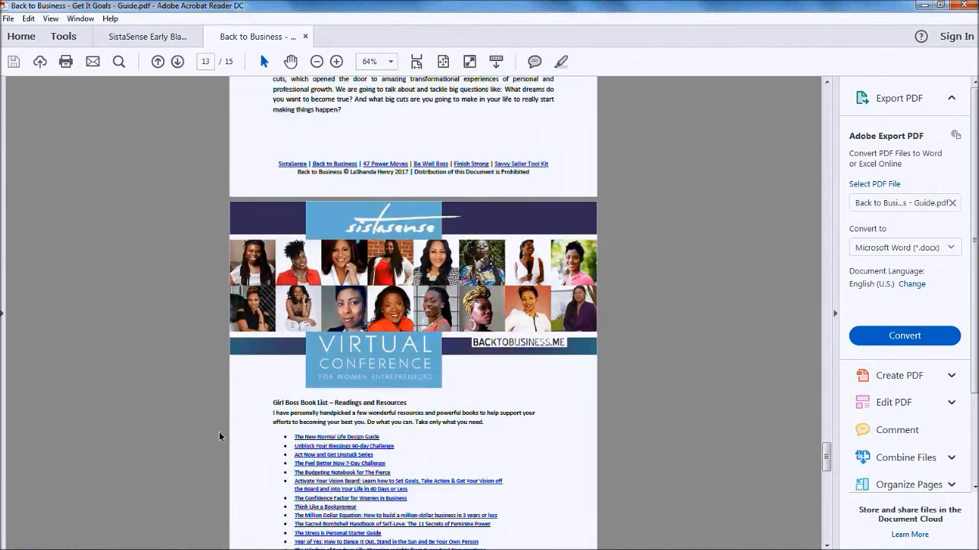
scroll(223, 442, "up", 12)
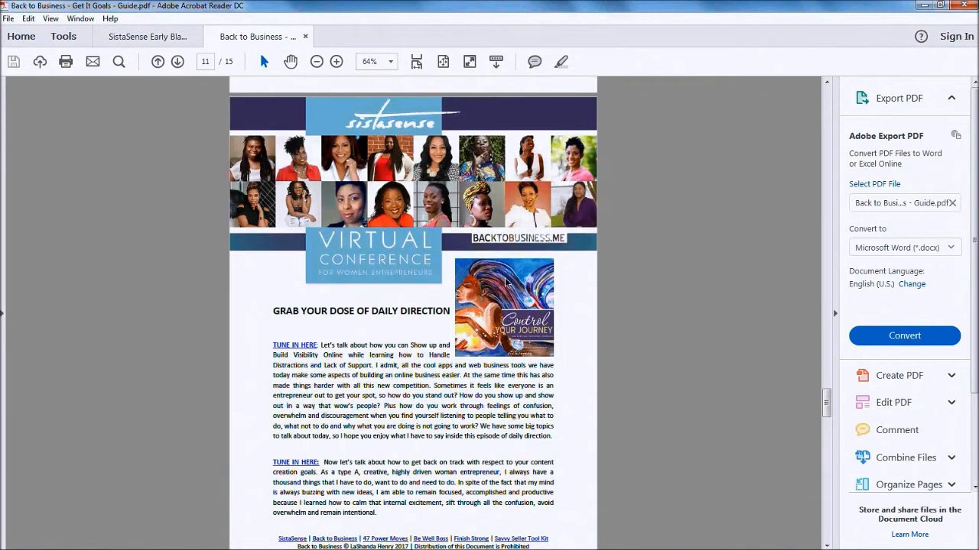
scroll(438, 282, "down", 12)
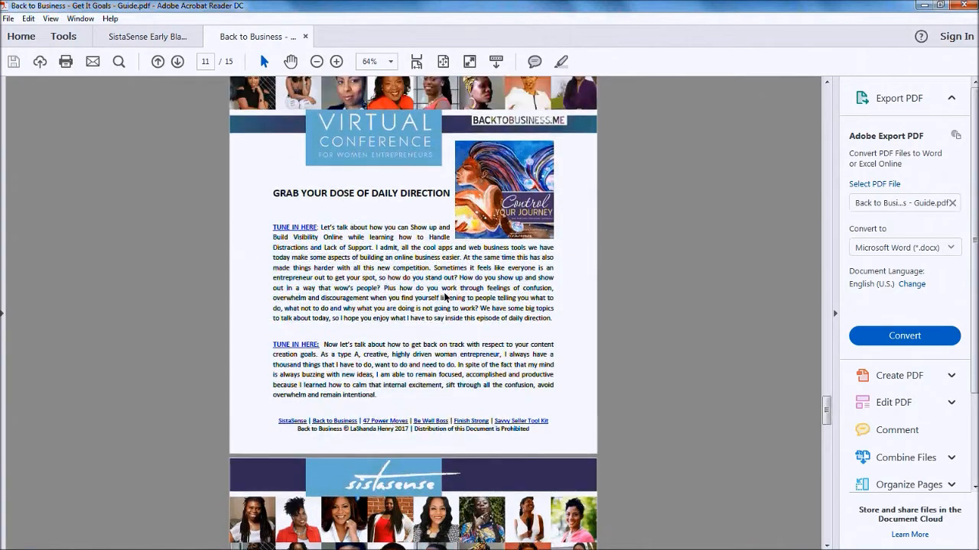
scroll(447, 303, "down", 10)
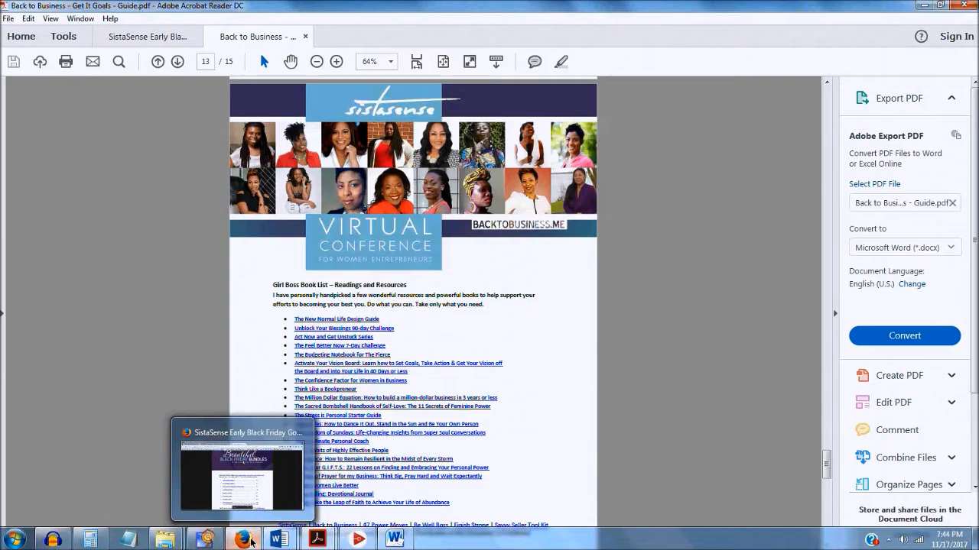
Return to Firefox and switch to the All Your Designs – Canva tab
left_click(251, 542)
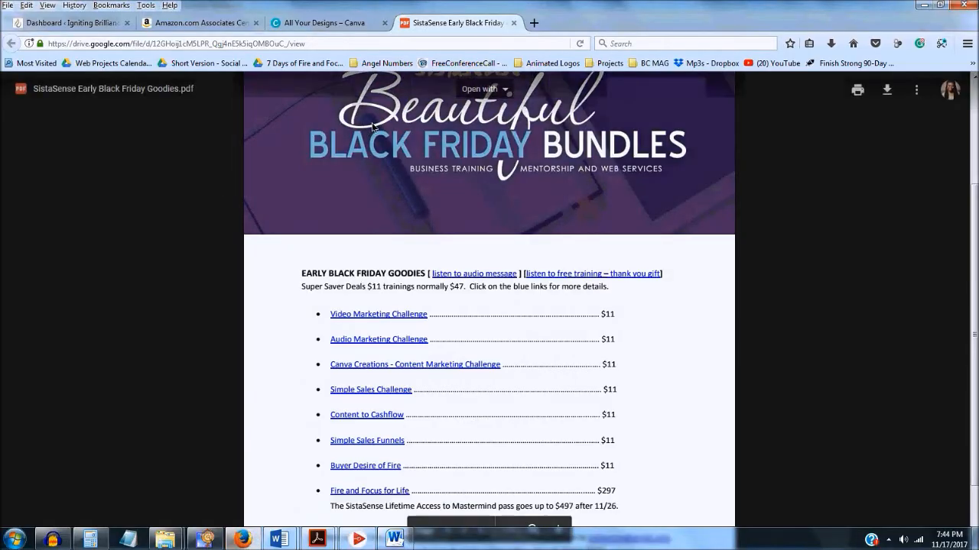
left_click(315, 24)
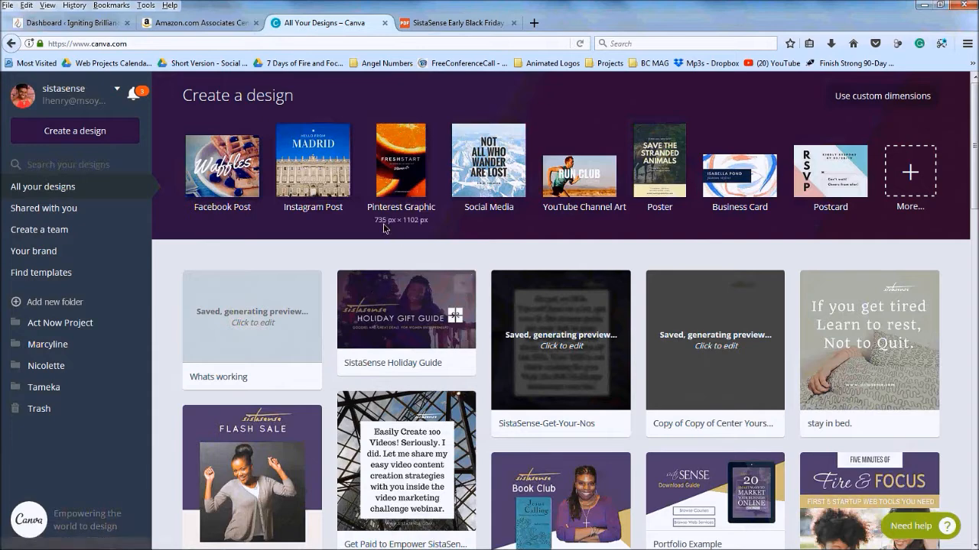
Create a custom-size design 1280 pixels wide by 720 pixels high
left_click(861, 101)
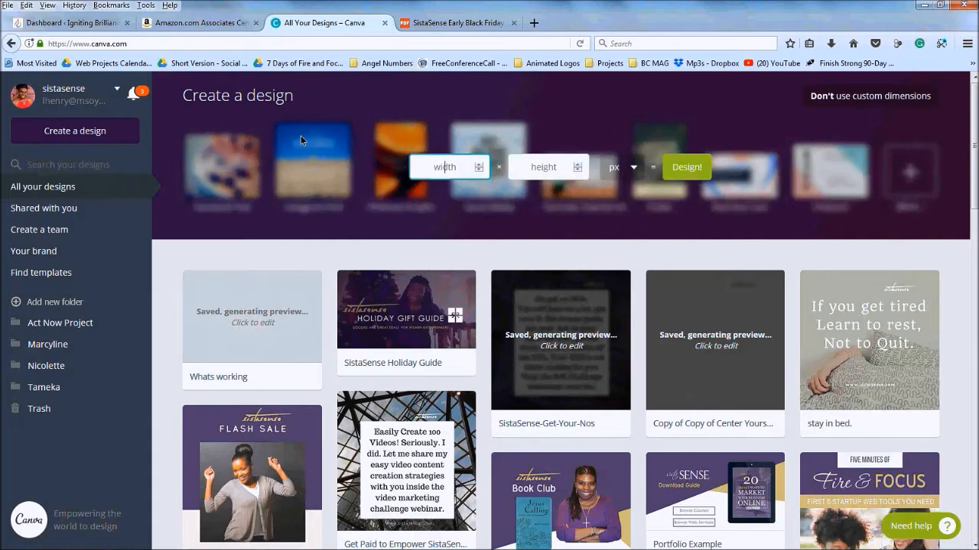
type("1280")
left_click(536, 167)
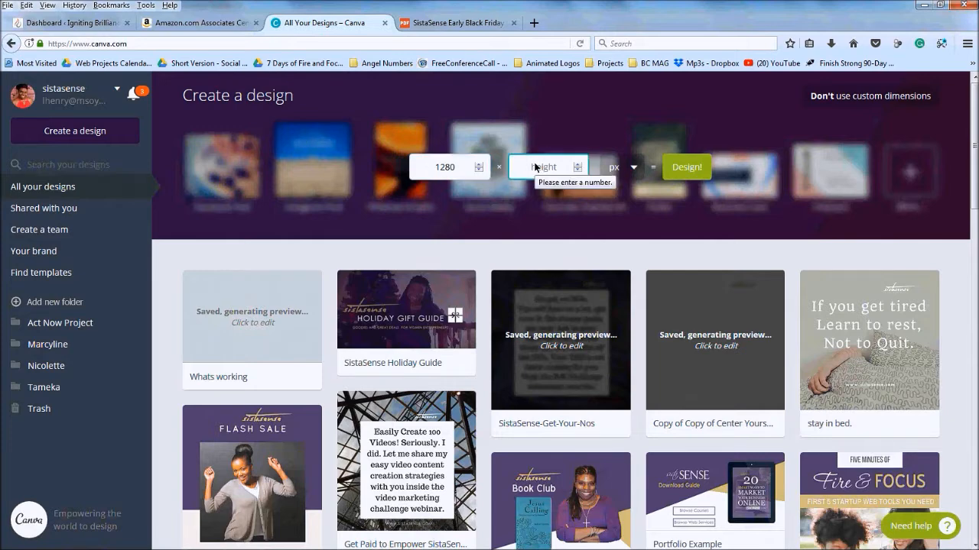
type("720")
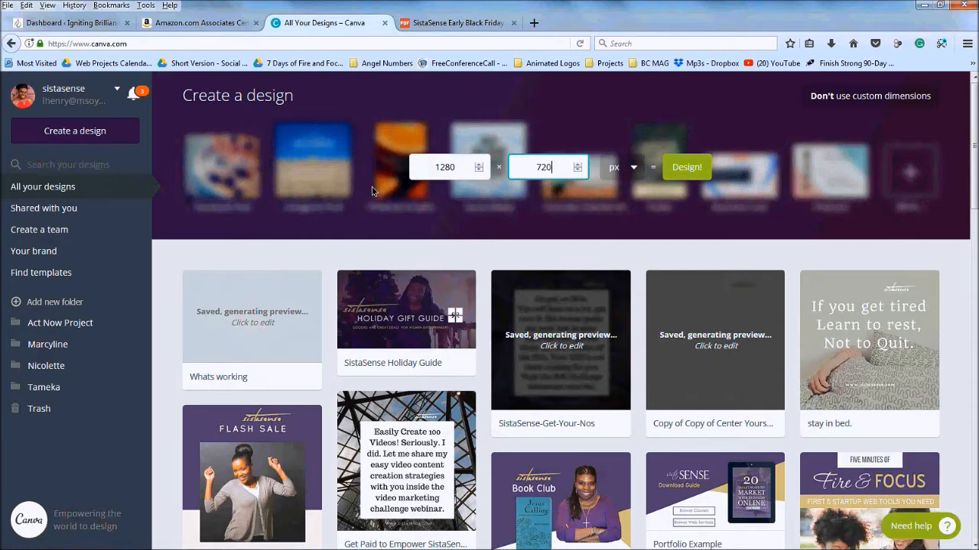
left_click(695, 166)
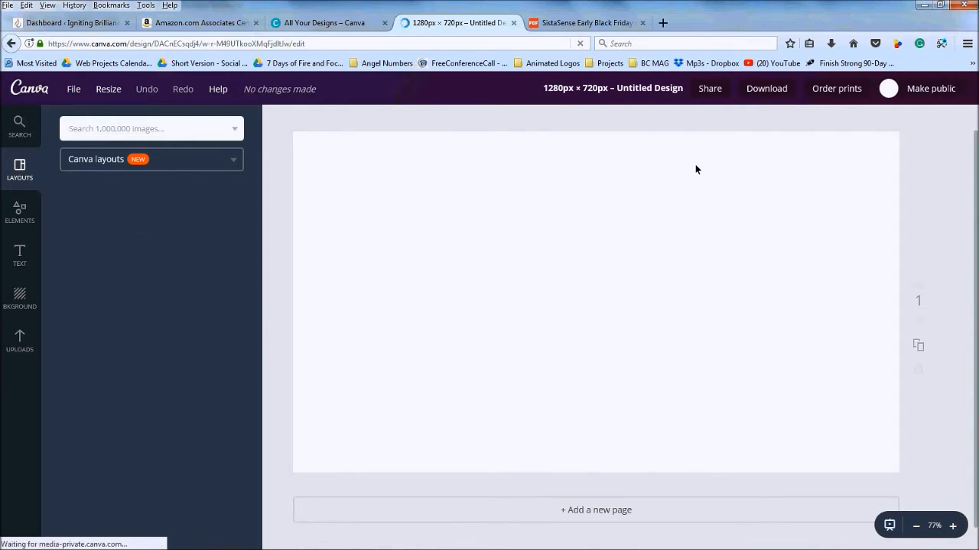
Rename the design to 'SistaSense Holiday Gift Guide' and show the uploaded images
left_click(627, 89)
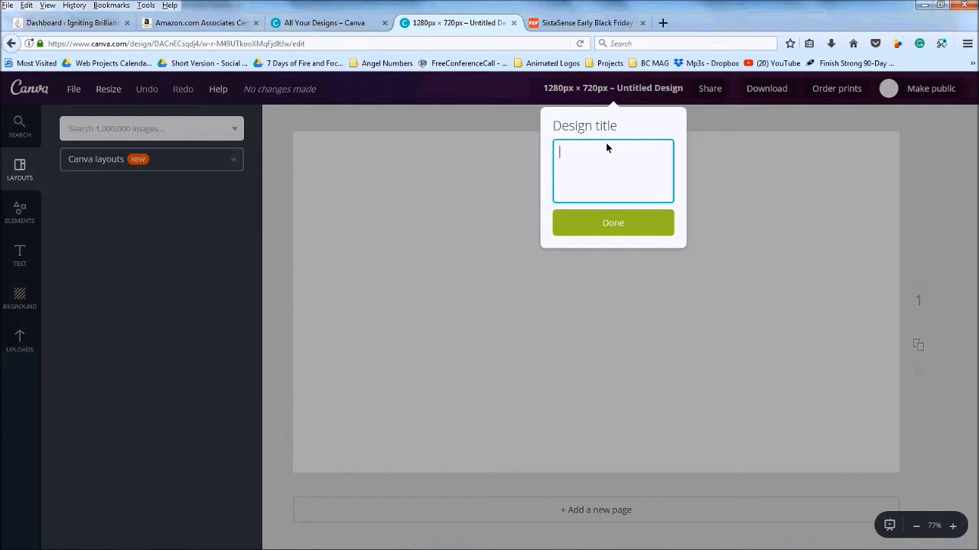
type("SistaSense Holiday Gift Guide")
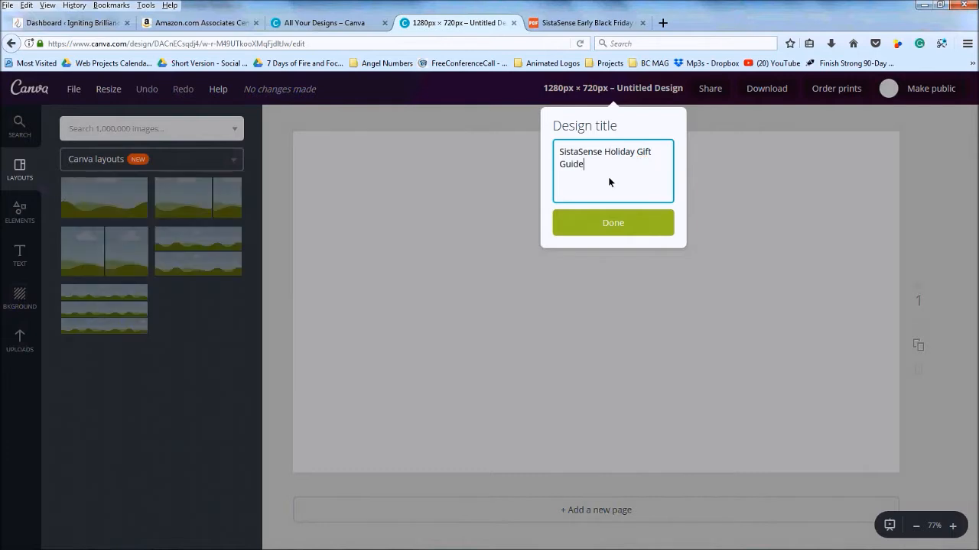
left_click(619, 230)
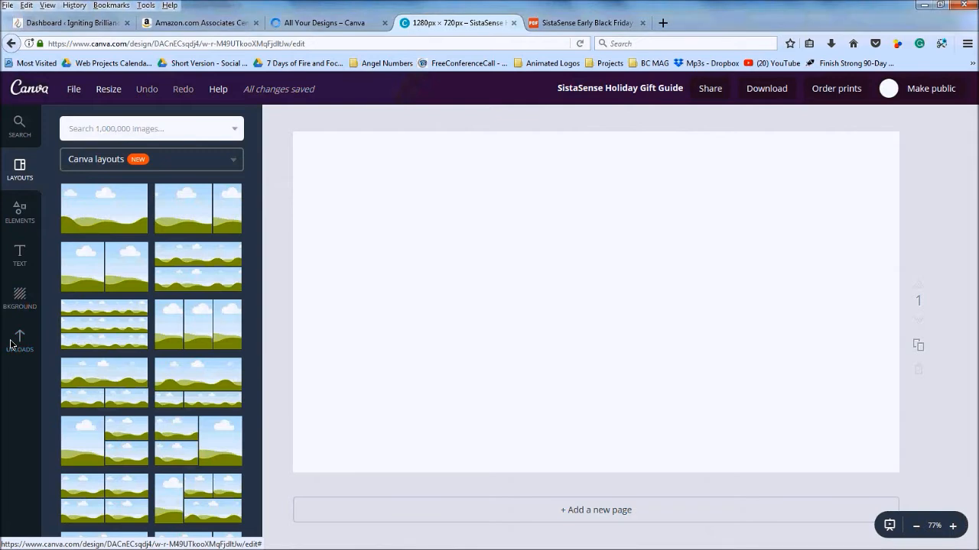
left_click(15, 342)
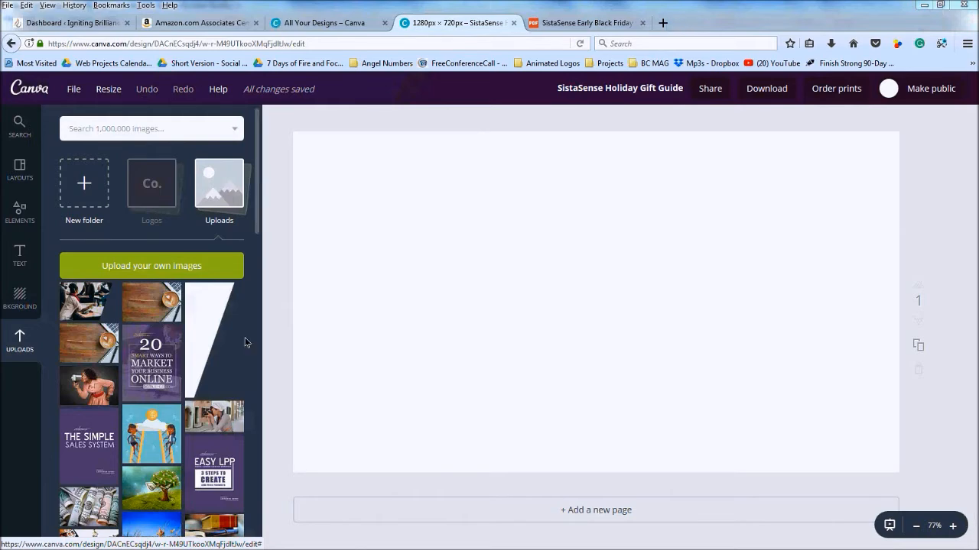
Find the Christmas-tree photo in Uploads and add it to the canvas
scroll(245, 337, "down", 10)
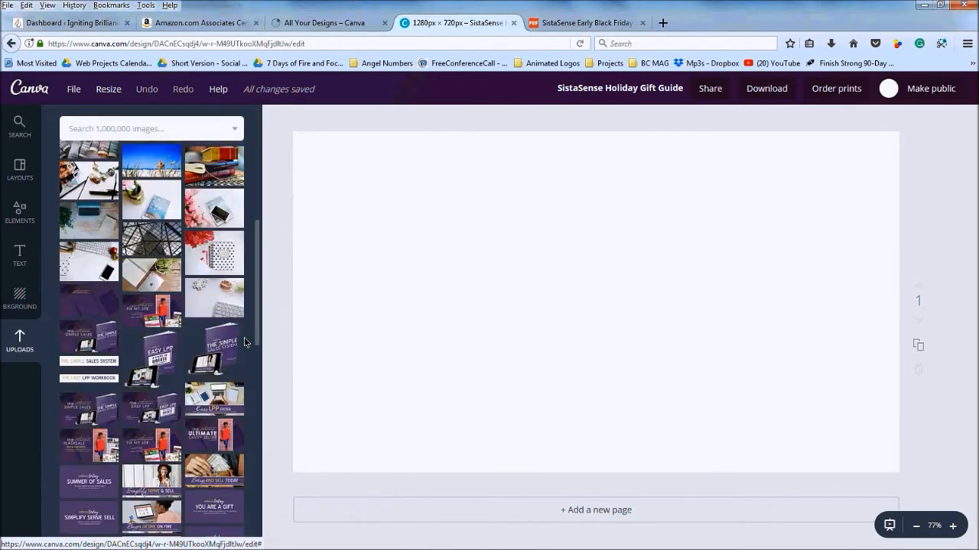
scroll(245, 341, "down", 5)
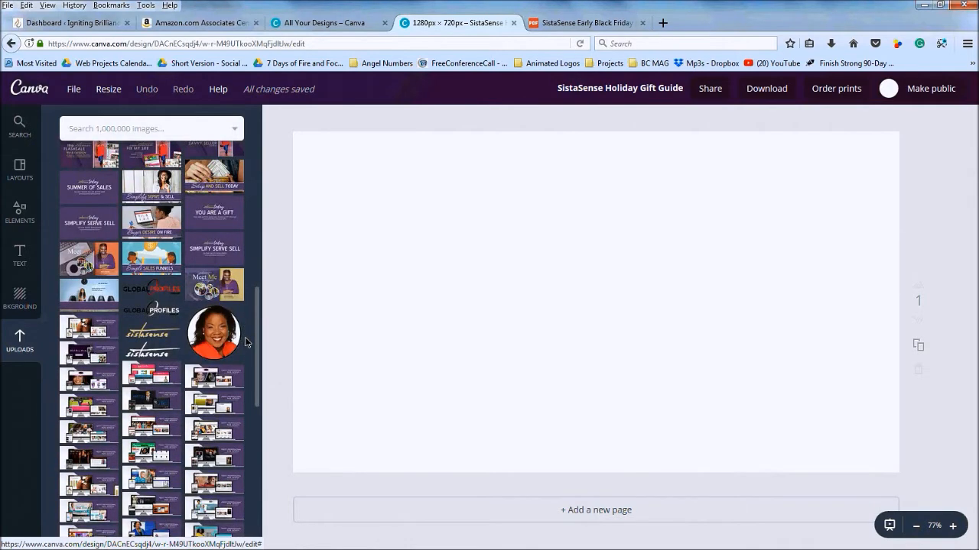
scroll(246, 341, "down", 4)
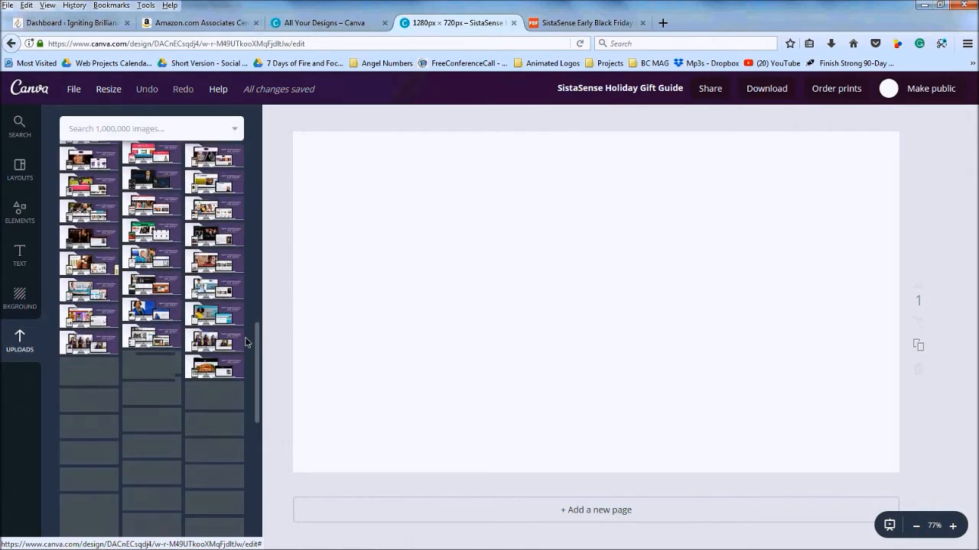
scroll(246, 342, "down", 1)
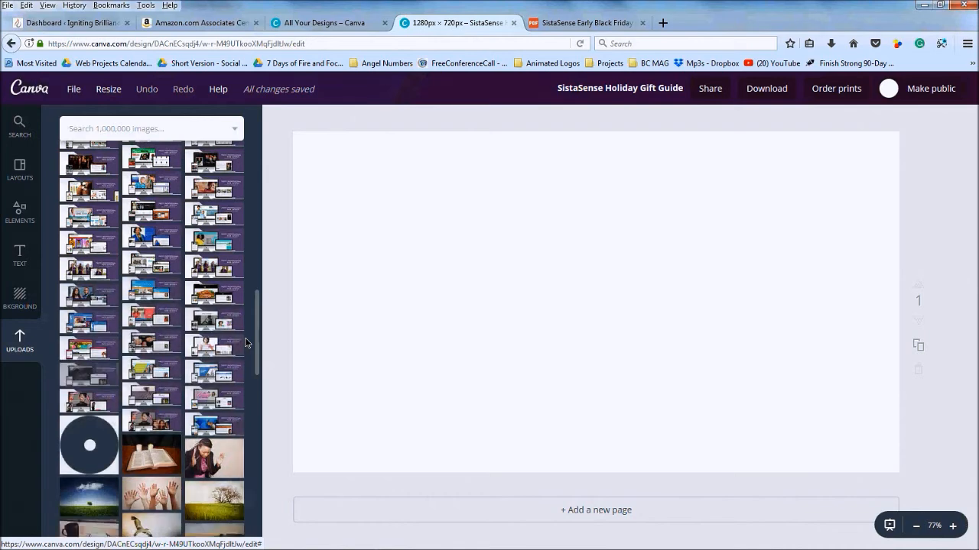
scroll(246, 340, "down", 2)
scroll(246, 340, "down", 1)
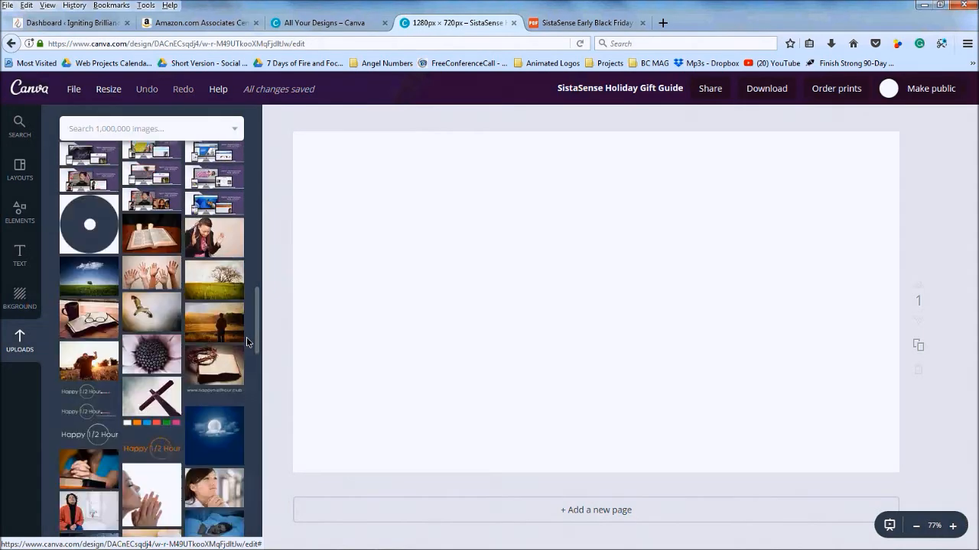
scroll(246, 340, "down", 4)
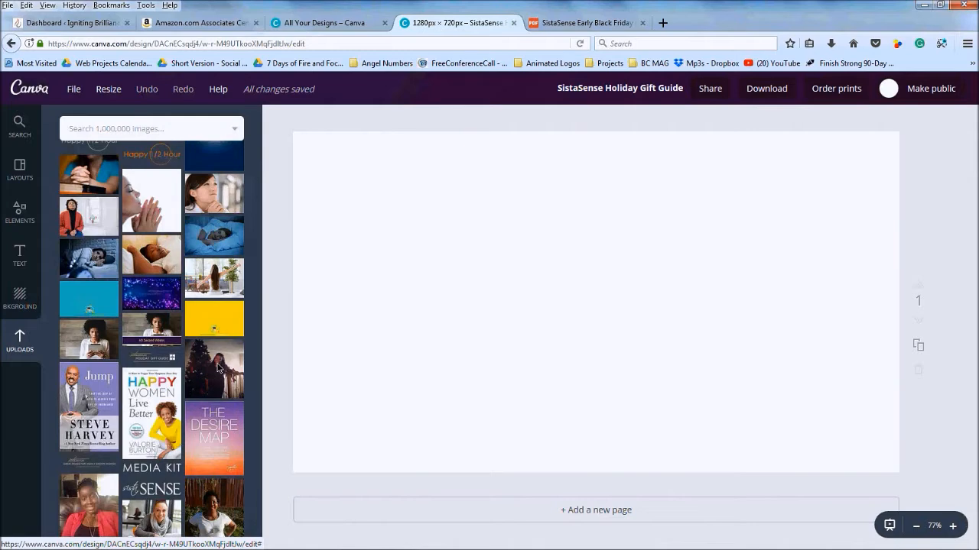
left_click(218, 367)
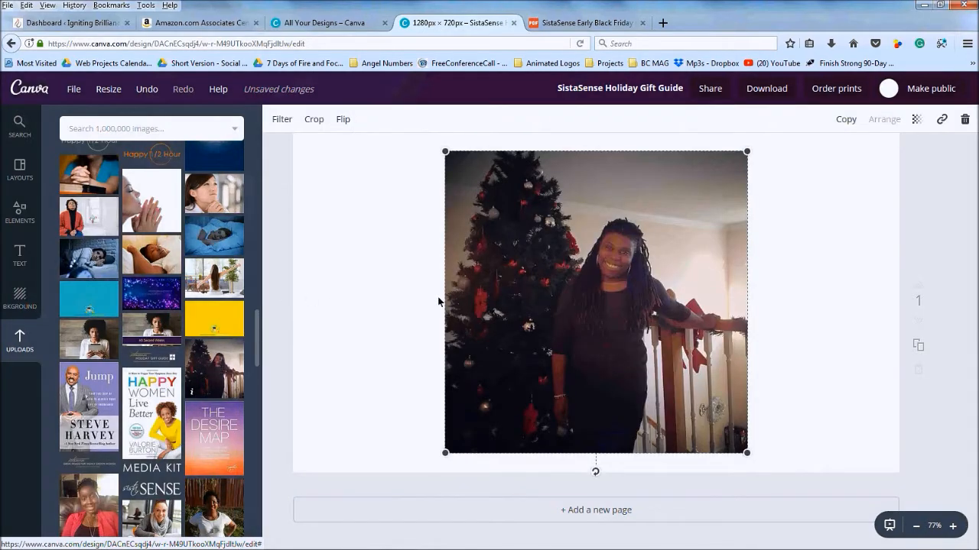
Align the Christmas-tree photo to the top-left corner and stretch it to fill the 1280 × 720 page
left_click_drag(473, 246, 304, 262)
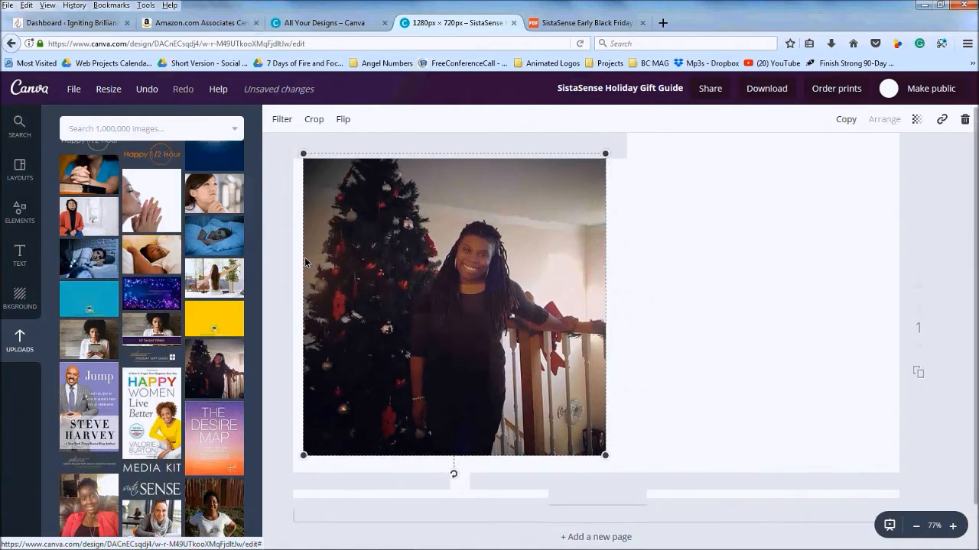
left_click_drag(363, 244, 342, 236)
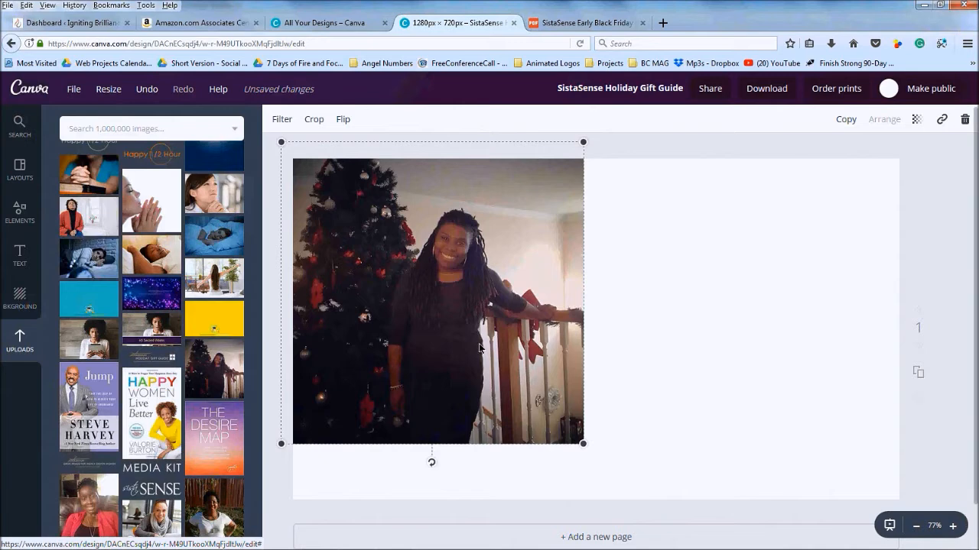
left_click_drag(590, 451, 803, 549)
left_click_drag(867, 549, 910, 321)
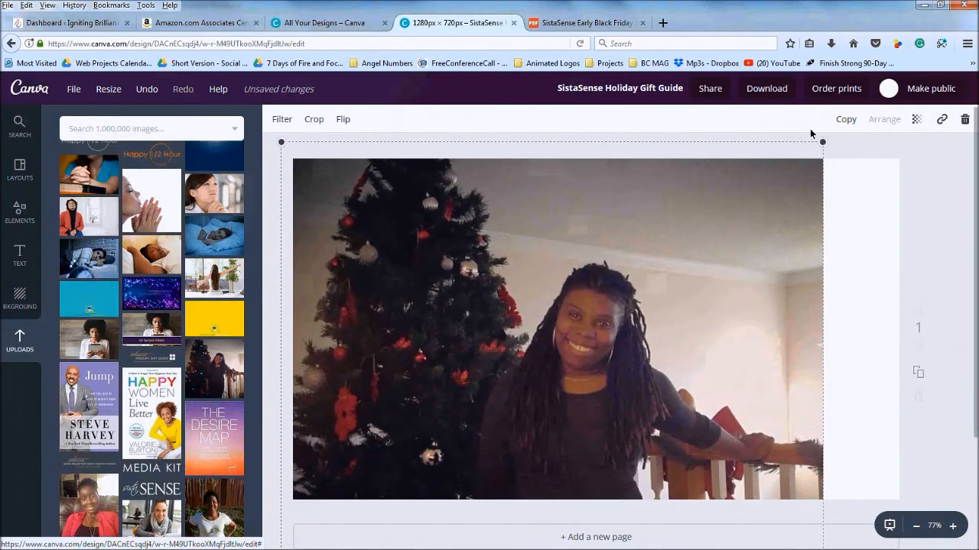
left_click_drag(855, 138, 931, 92)
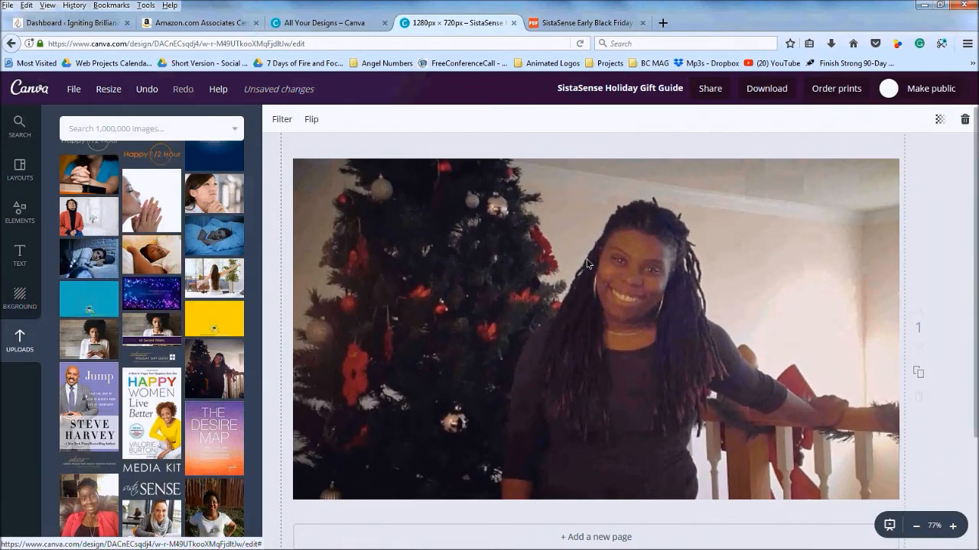
left_click_drag(585, 259, 588, 259)
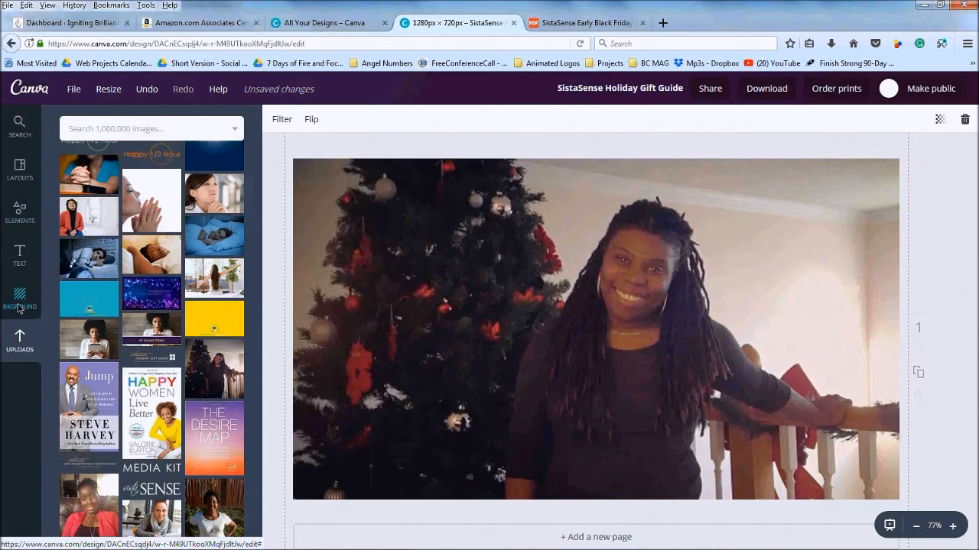
left_click(19, 214)
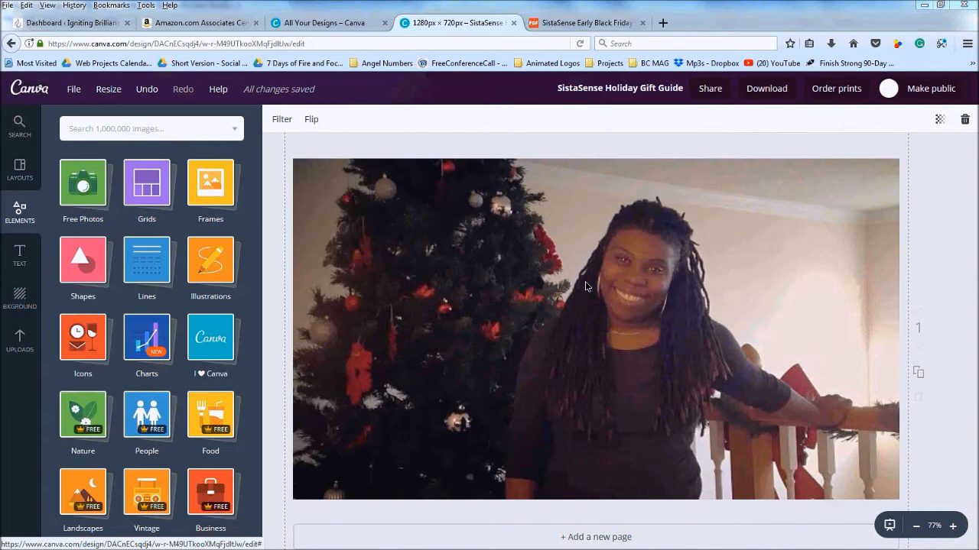
Open the Shapes folder in the Elements panel to list square and circle shapes
left_click(73, 259)
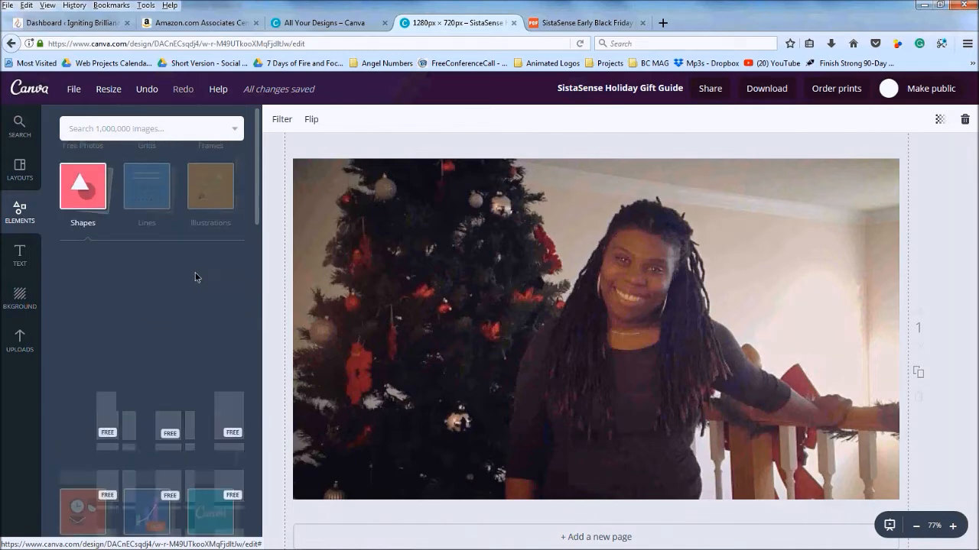
scroll(190, 272, "down", 2)
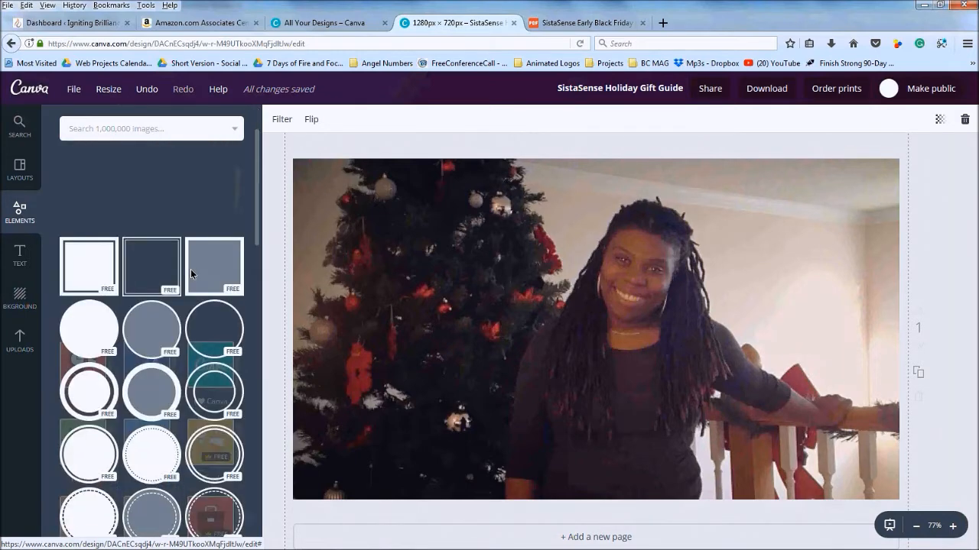
scroll(93, 257, "up", 3)
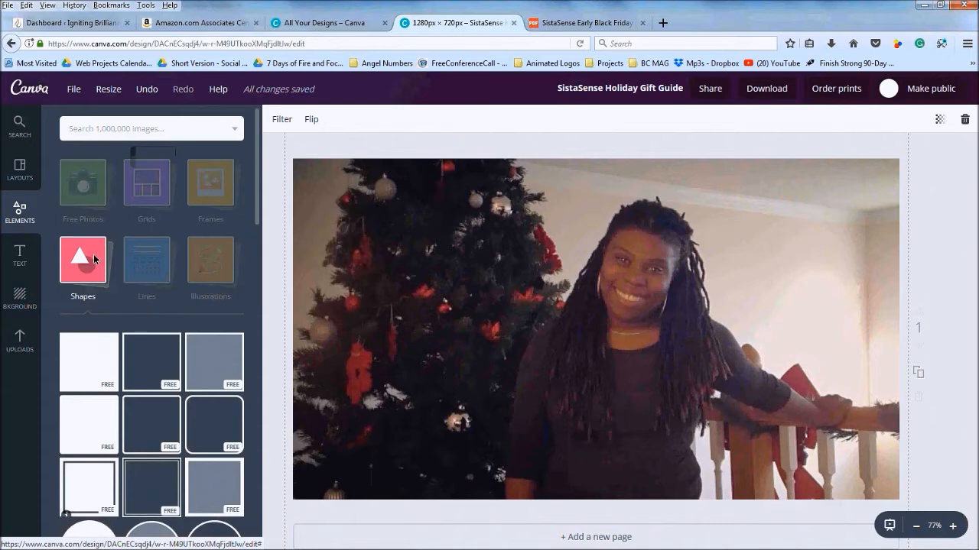
Add a square shape and stretch it into a rectangle covering the whole page
left_click(96, 345)
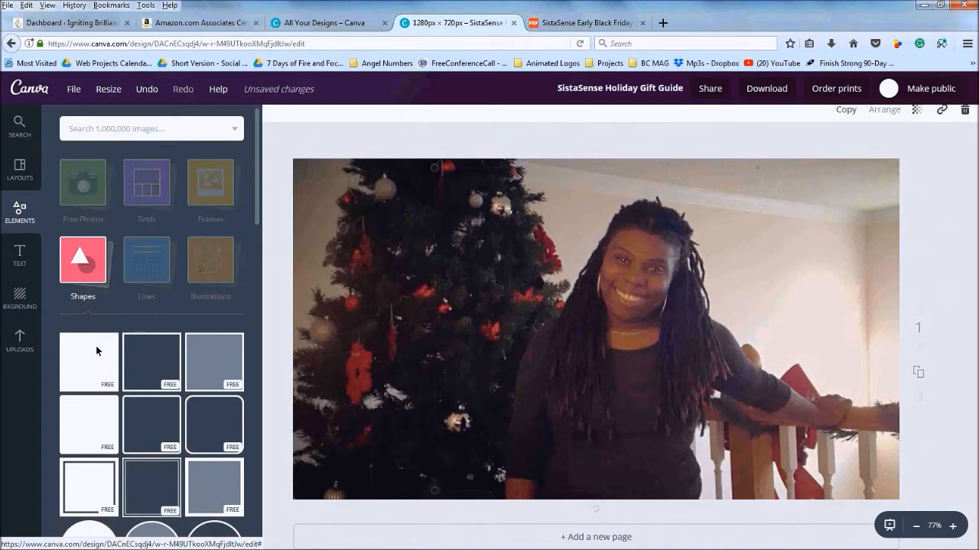
left_click_drag(517, 294, 387, 260)
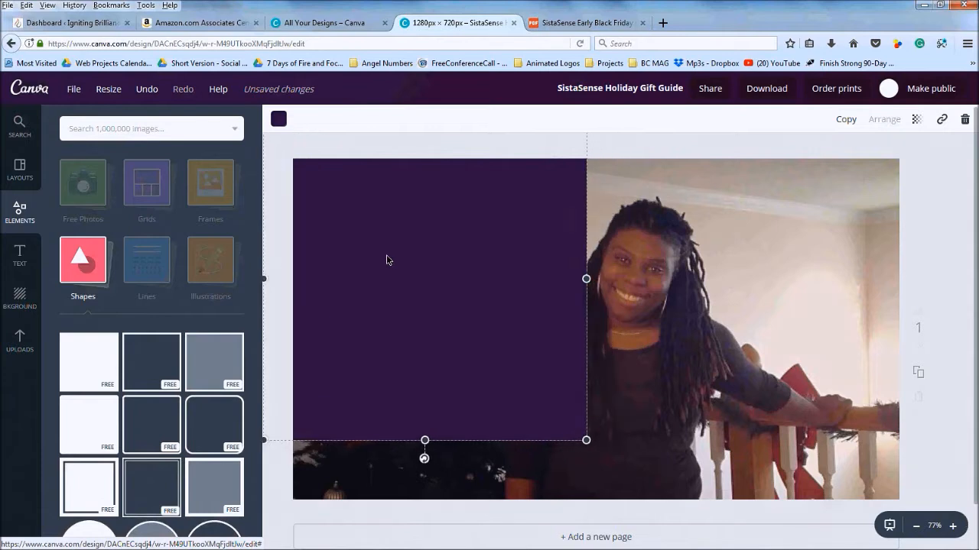
left_click_drag(586, 279, 919, 298)
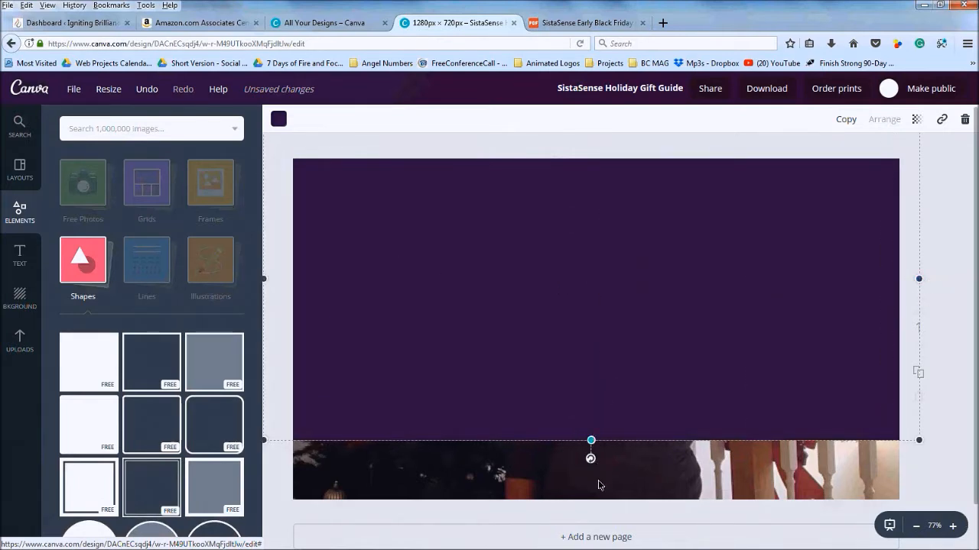
left_click_drag(598, 485, 601, 509)
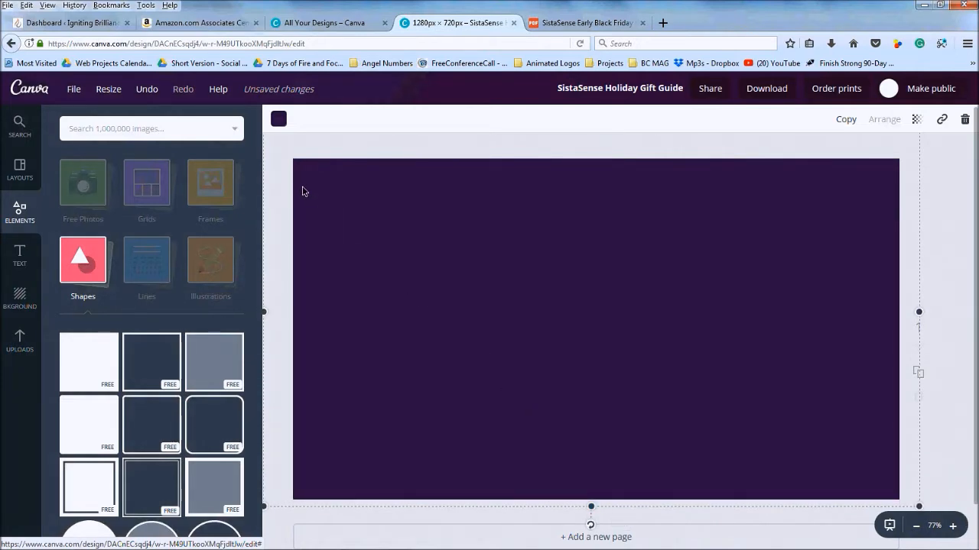
Recolour the rectangle in the muted purple brand colour
left_click(279, 120)
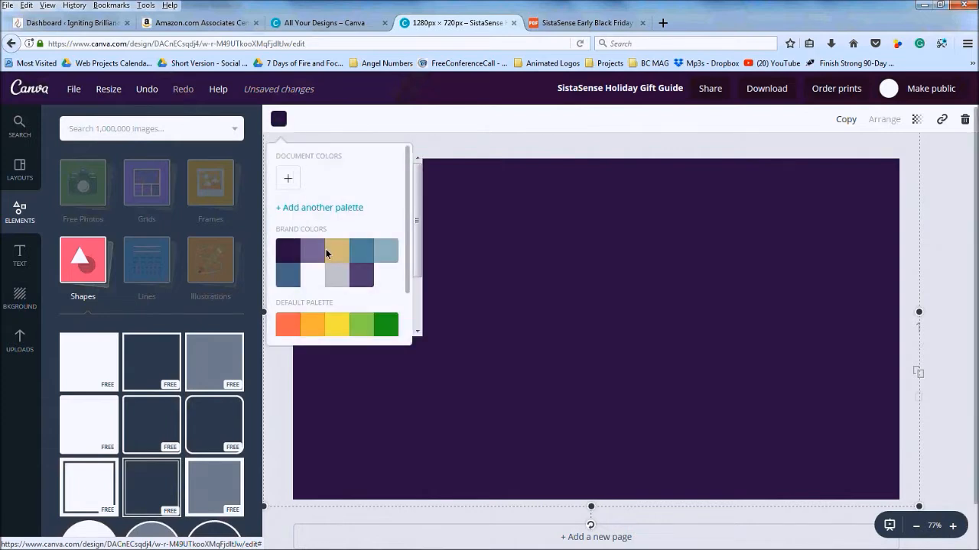
left_click(361, 274)
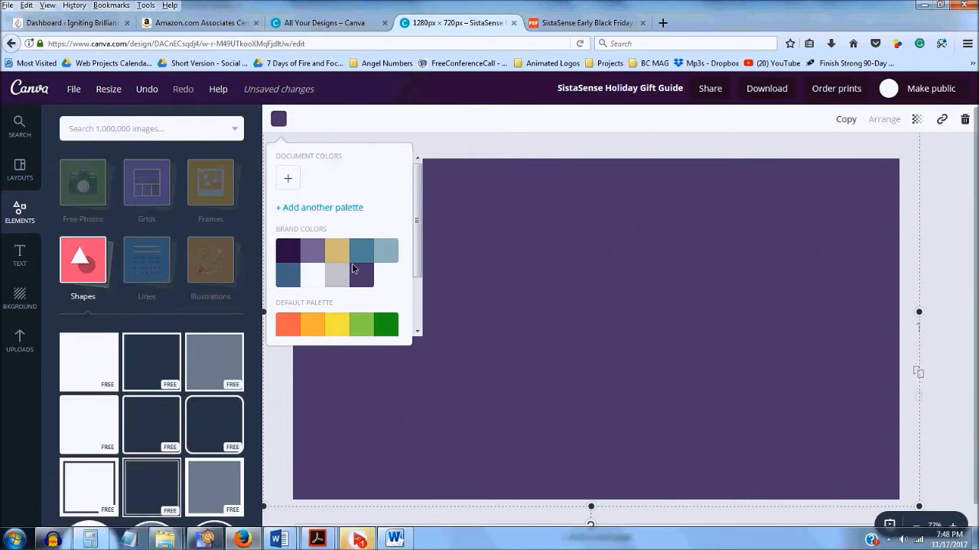
left_click(474, 151)
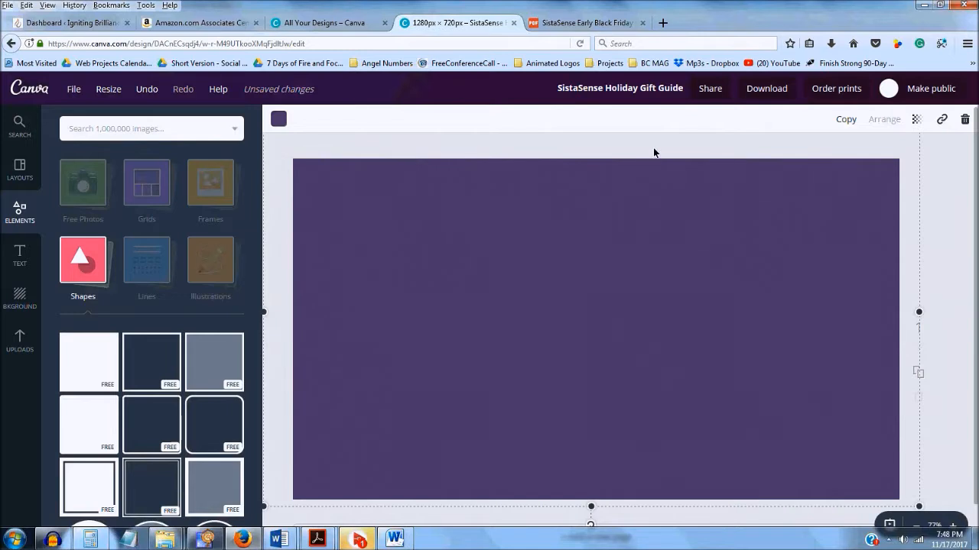
Lower the overlay's transparency and recolour it in the dark navy brand colour
left_click(920, 125)
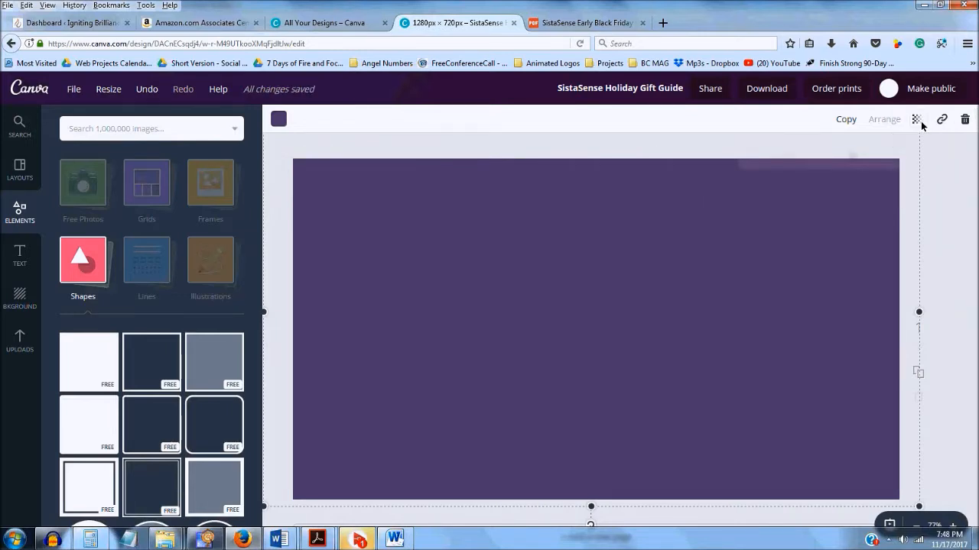
left_click_drag(869, 161, 839, 156)
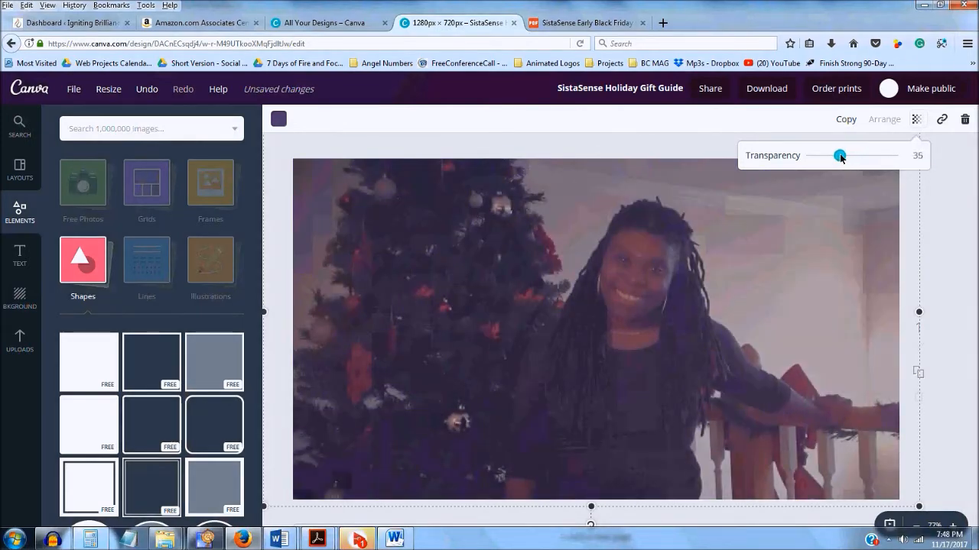
left_click(278, 119)
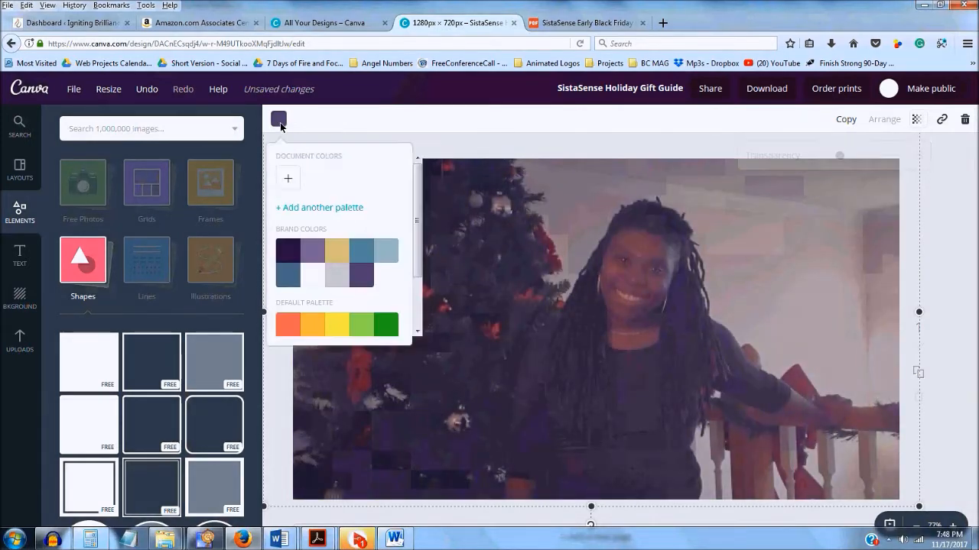
left_click(287, 248)
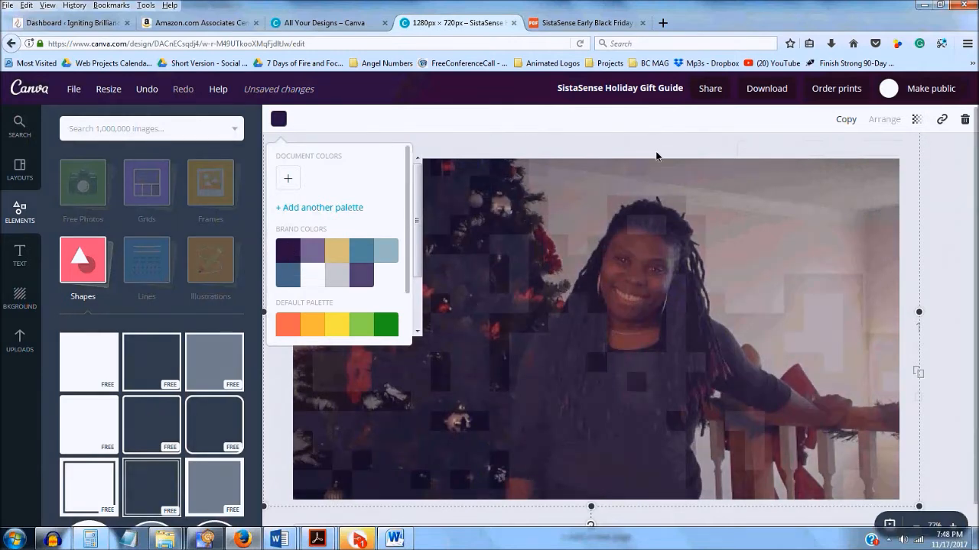
Set the navy overlay's transparency to about 63 so the photo shows dimly, then deselect it
left_click(918, 120)
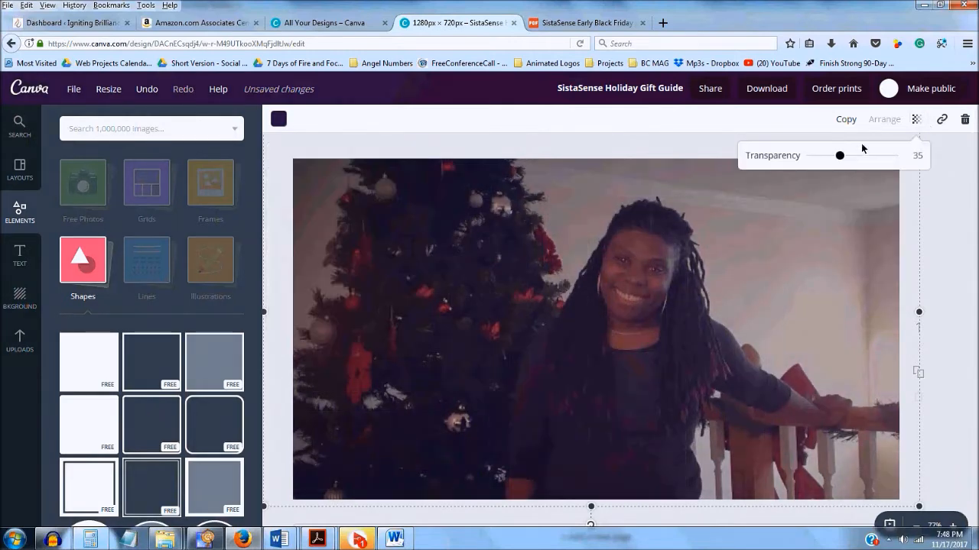
left_click_drag(841, 158, 863, 156)
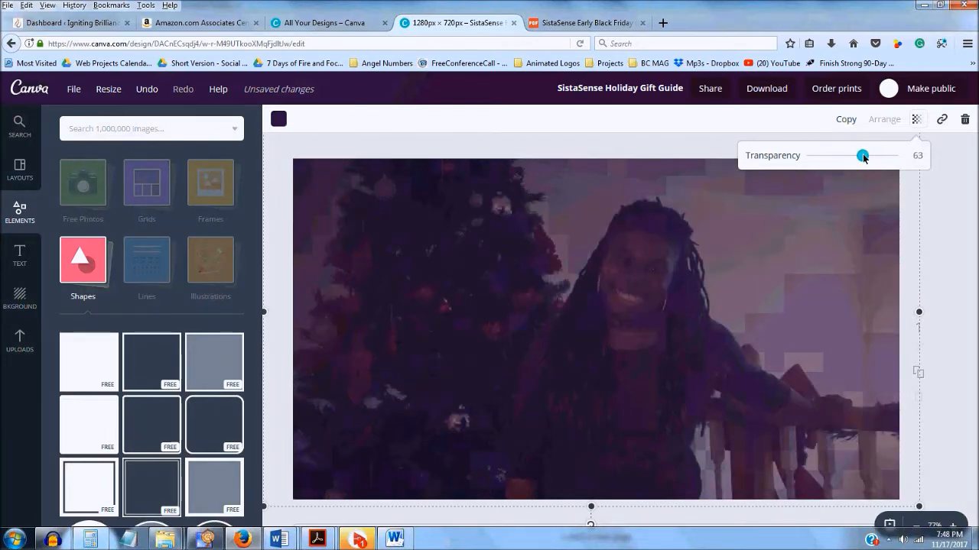
left_click(528, 153)
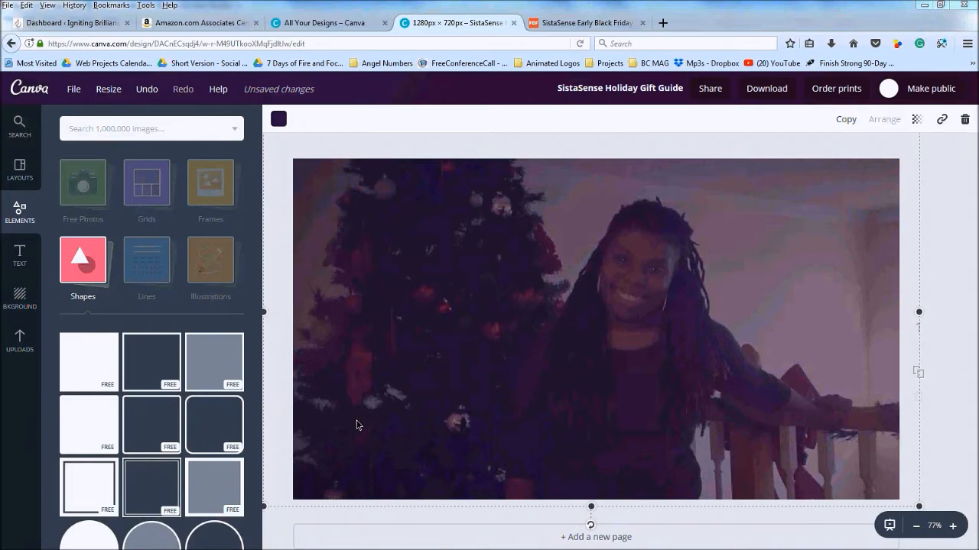
left_click(964, 191)
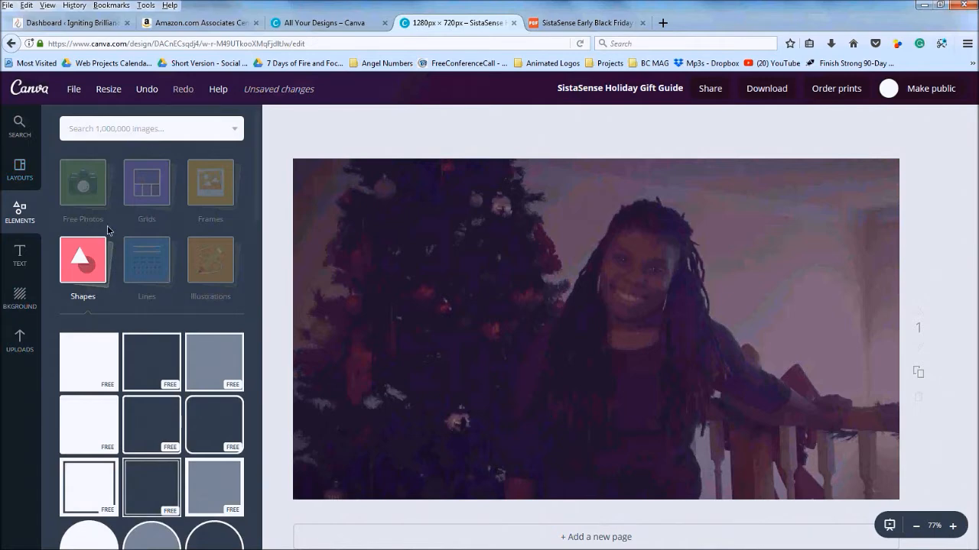
Add the sistasense logo from the uploaded Logos folder to the banner
scroll(109, 230, "down", 6)
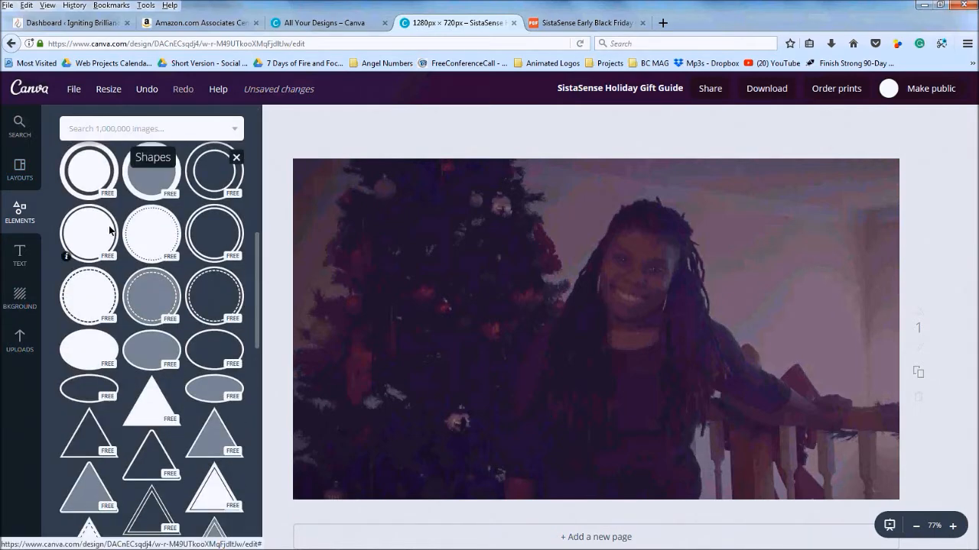
scroll(79, 259, "down", 2)
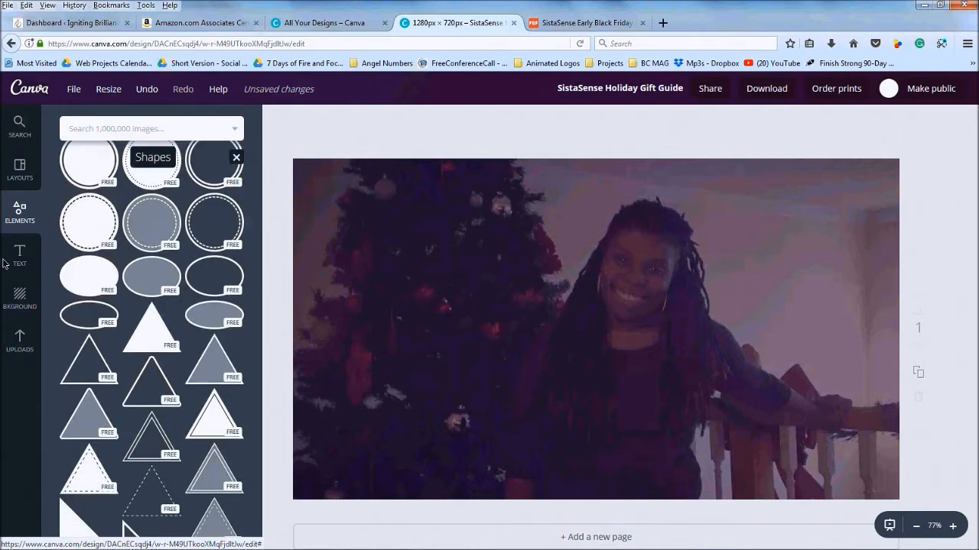
left_click(15, 335)
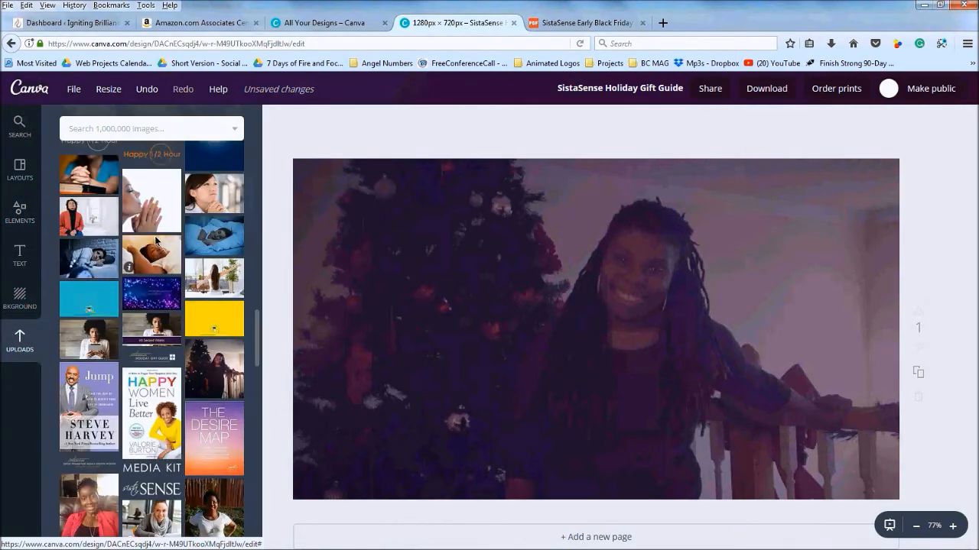
scroll(156, 240, "down", 10)
scroll(156, 241, "up", 10)
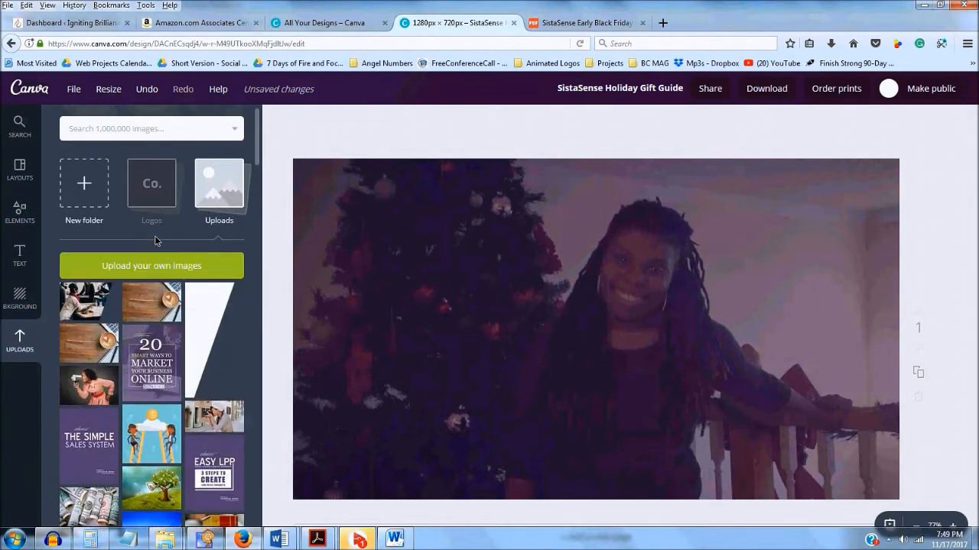
left_click(151, 186)
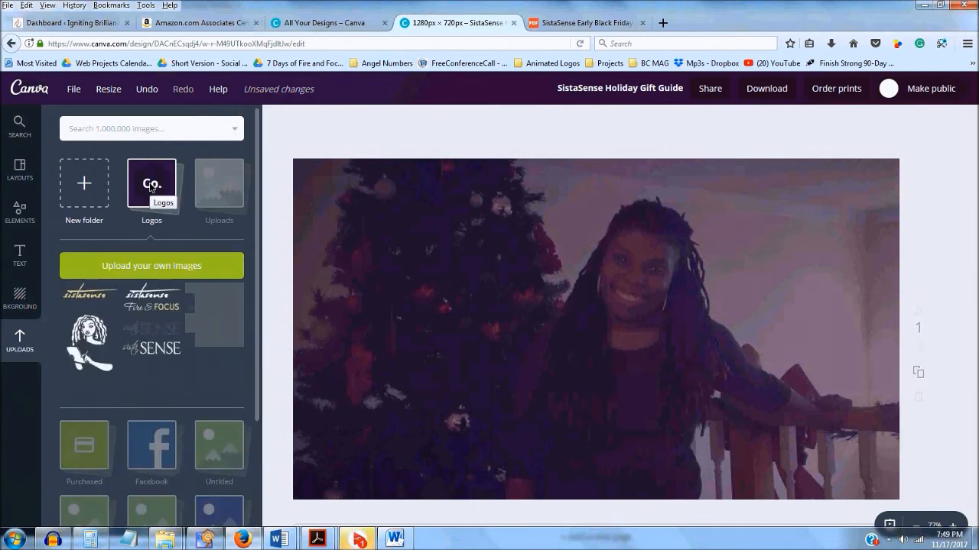
left_click(87, 295)
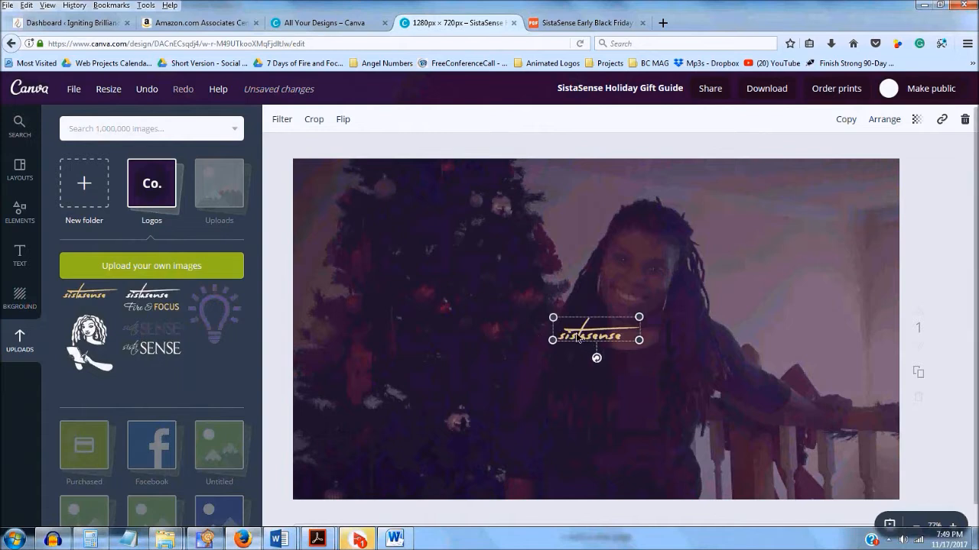
Move and resize the logo into the banner's upper-left area over the Christmas tree
left_click_drag(576, 333, 396, 240)
left_click_drag(384, 222, 383, 204)
left_click_drag(442, 205, 511, 225)
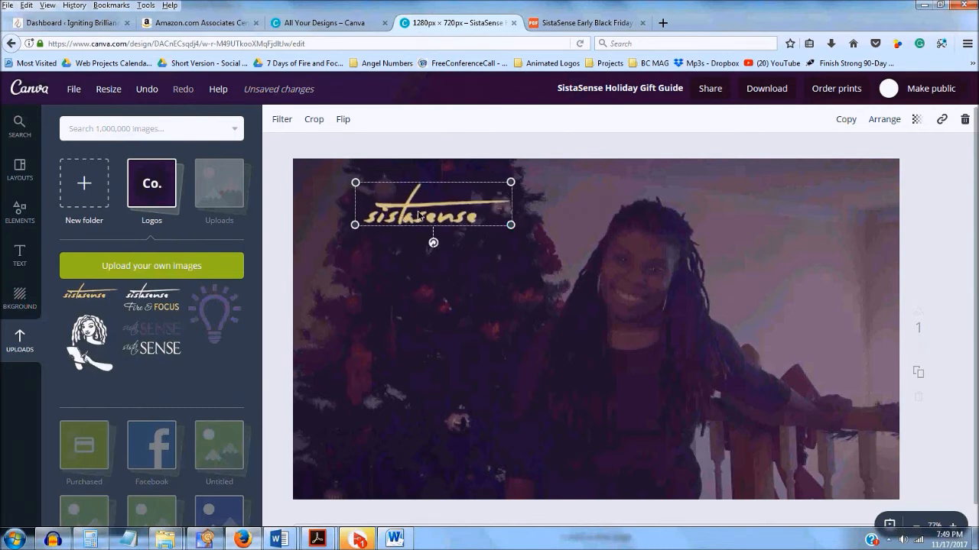
left_click_drag(403, 221, 440, 246)
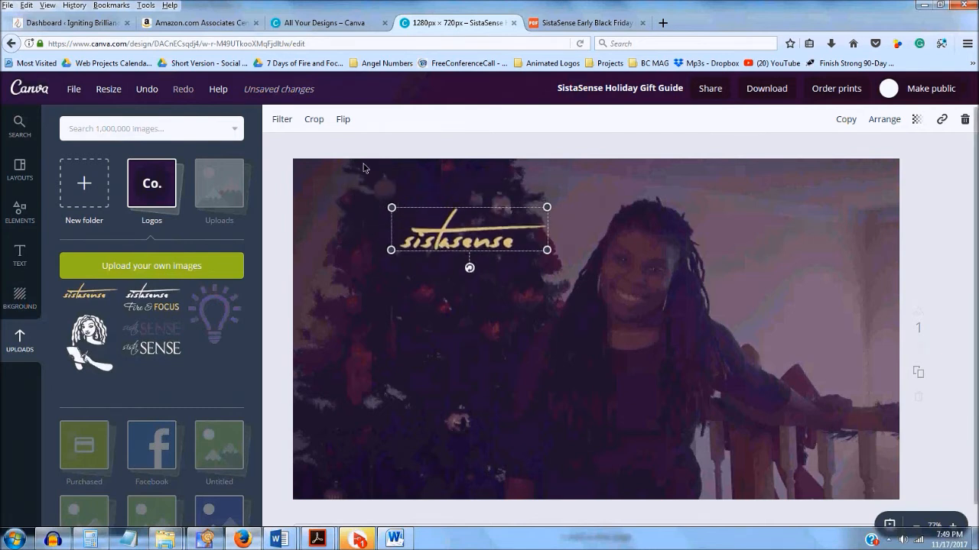
left_click_drag(531, 250, 522, 243)
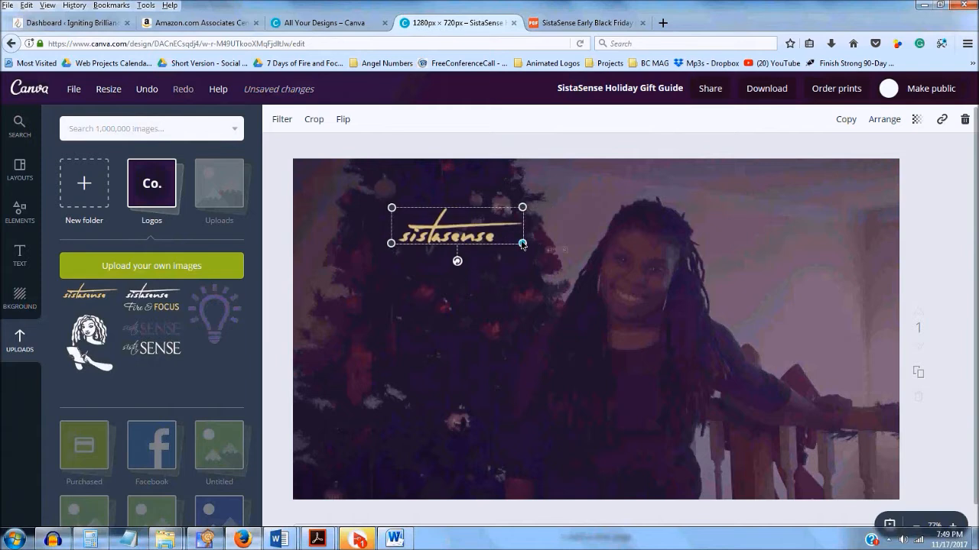
left_click(351, 143)
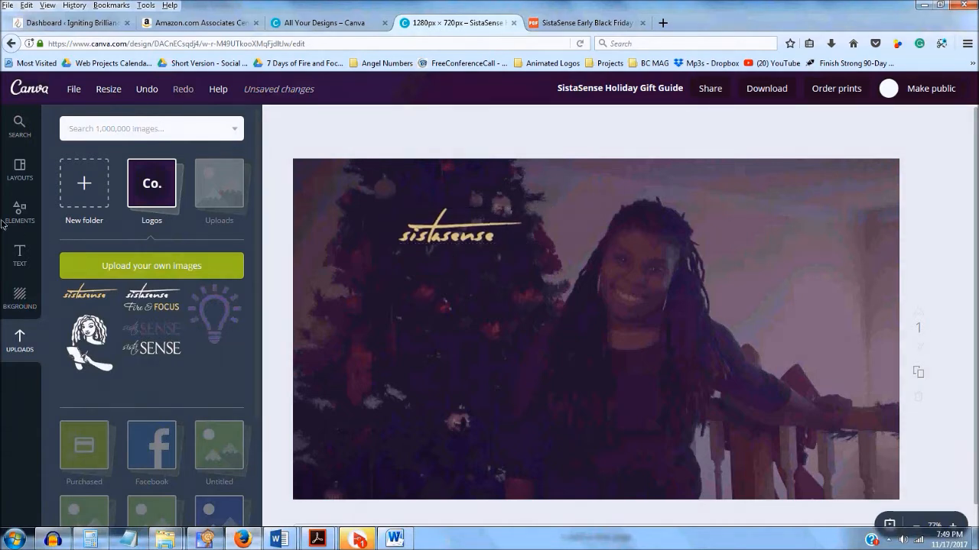
left_click(17, 257)
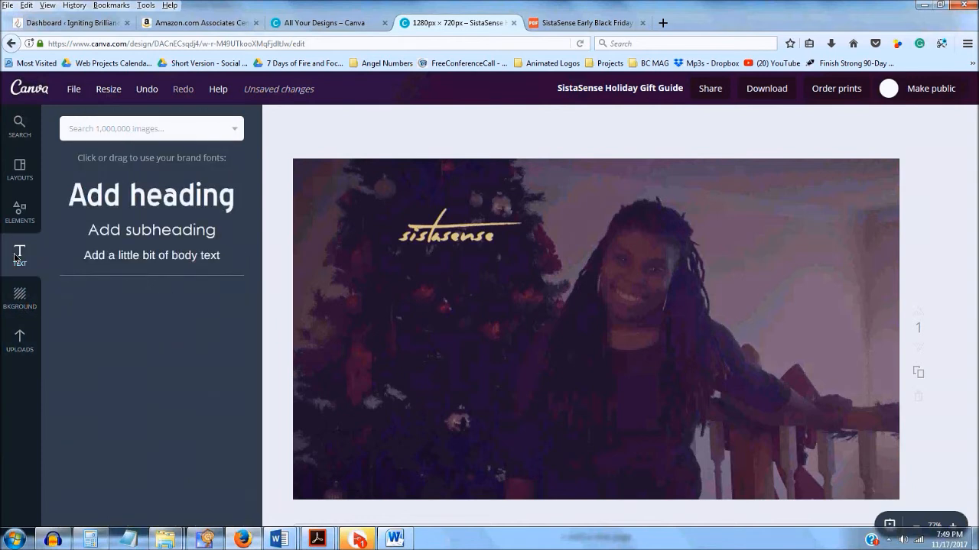
Add a heading text box styled in white Levenim MT
left_click(117, 198)
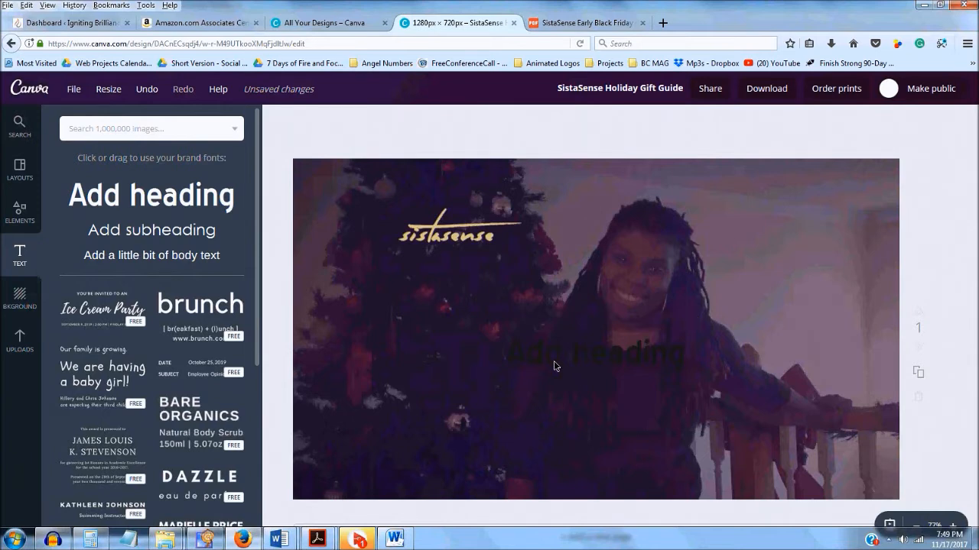
left_click(511, 345)
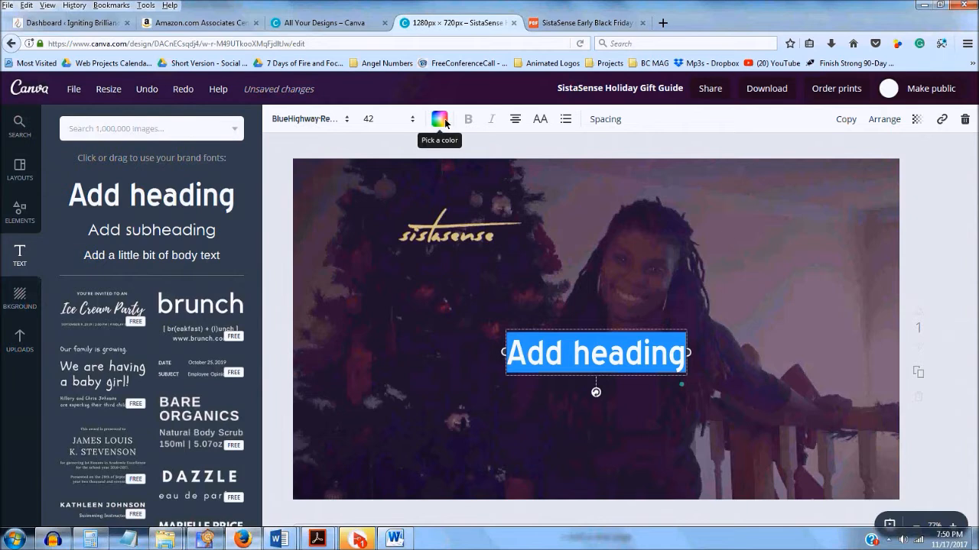
left_click(440, 118)
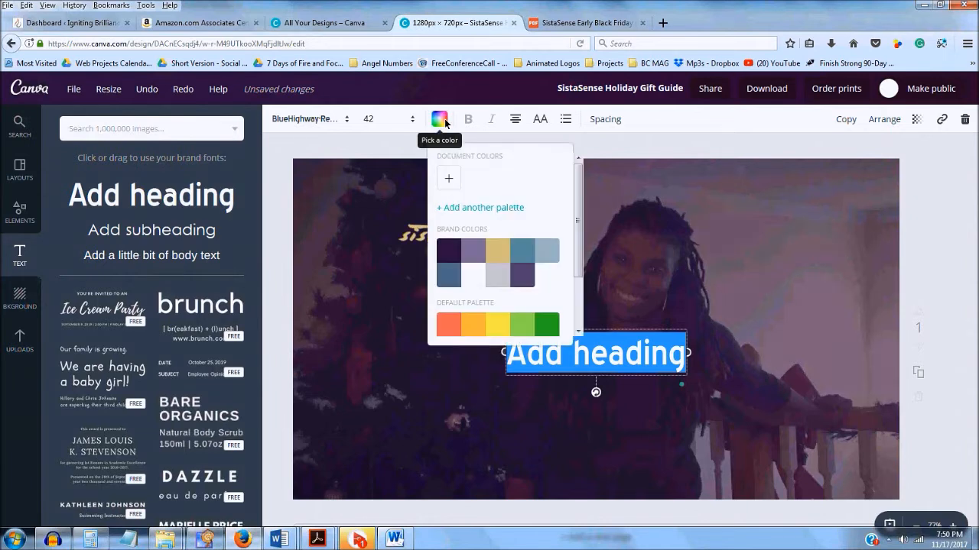
left_click(475, 284)
left_click(334, 141)
left_click(344, 122)
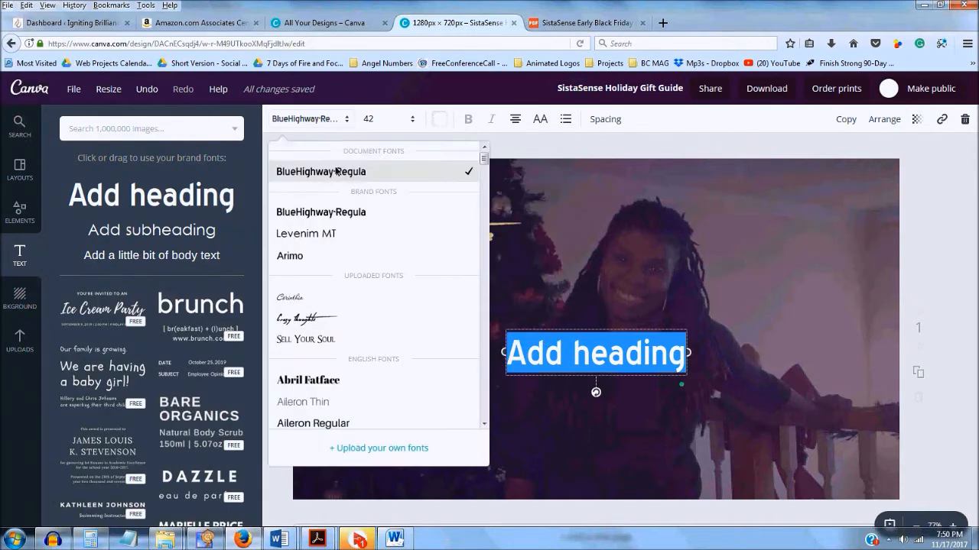
left_click(321, 234)
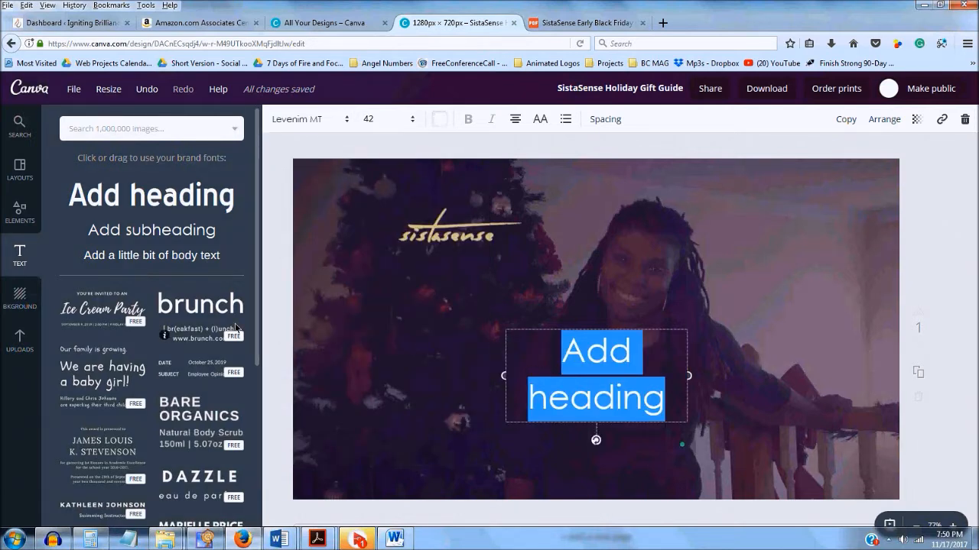
Change the heading to HOLIDAY GIFT GUIDE and position it with the logo just above
scroll(235, 327, "down", 2)
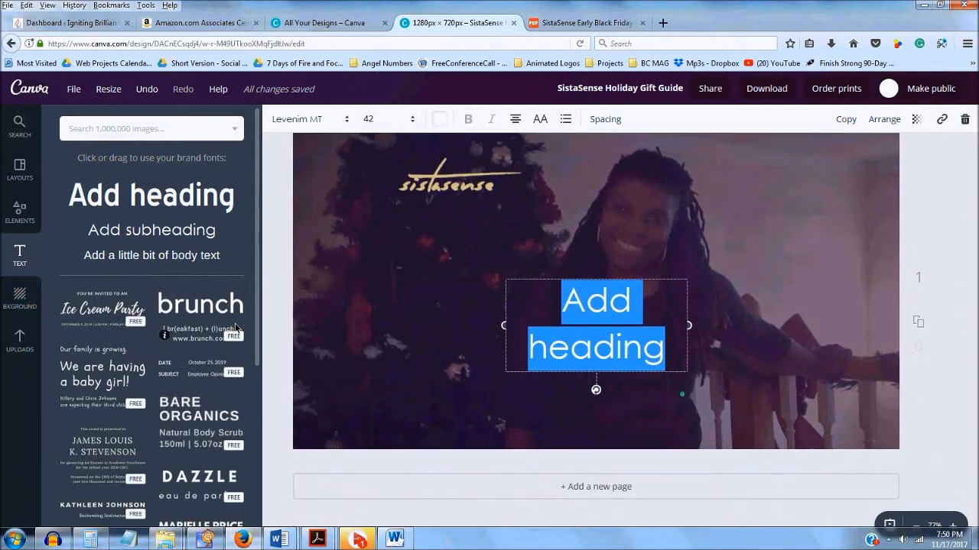
triple_click(590, 331)
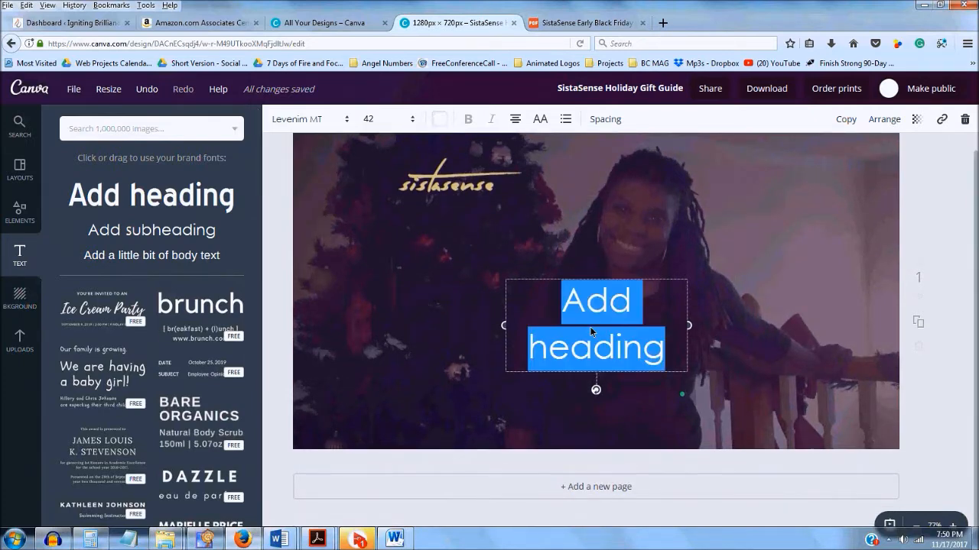
type("HOLI")
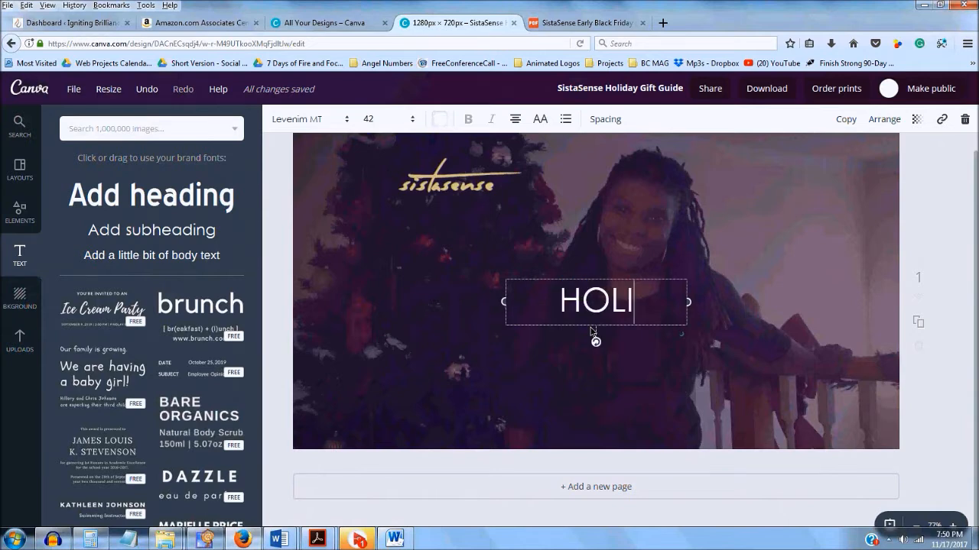
type("DAY GIFT")
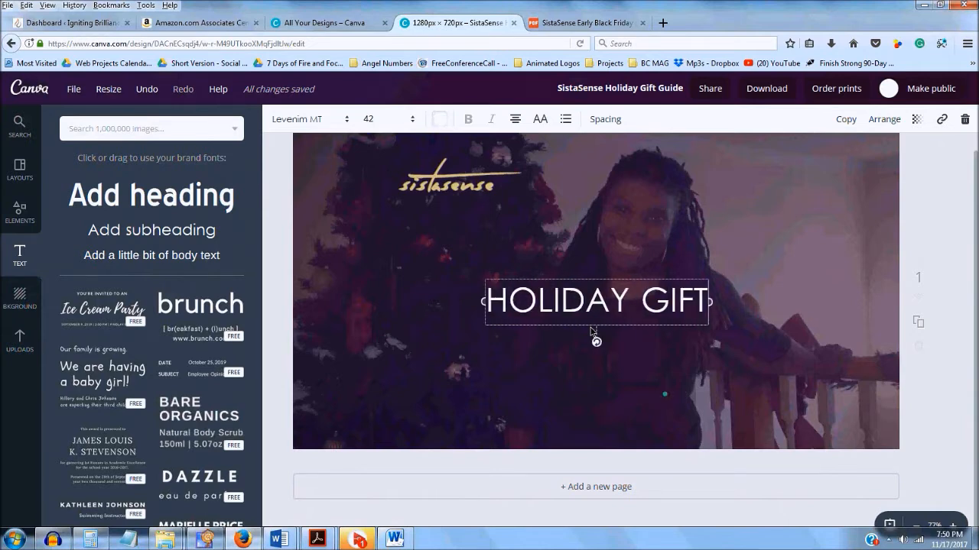
type(" GUIDE")
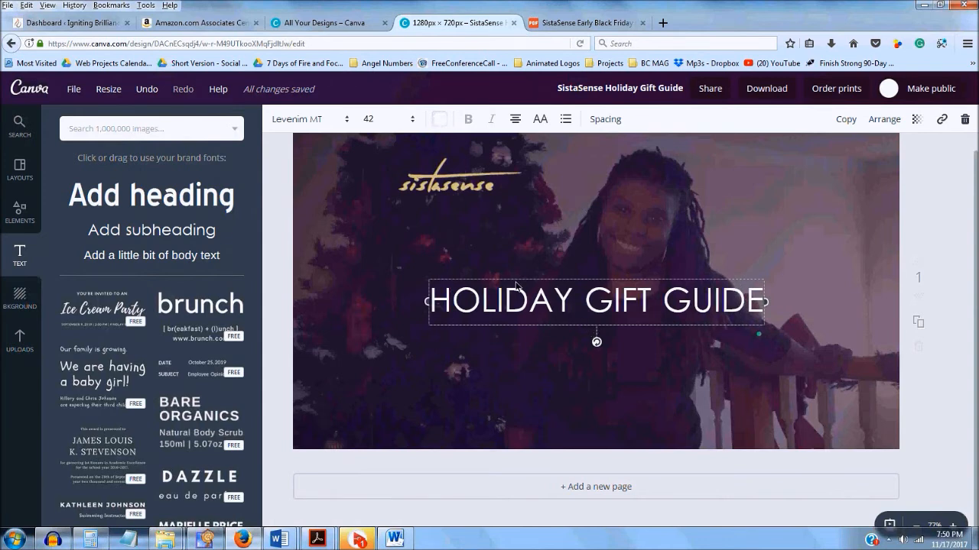
left_click_drag(591, 329, 562, 344)
left_click_drag(451, 293, 408, 280)
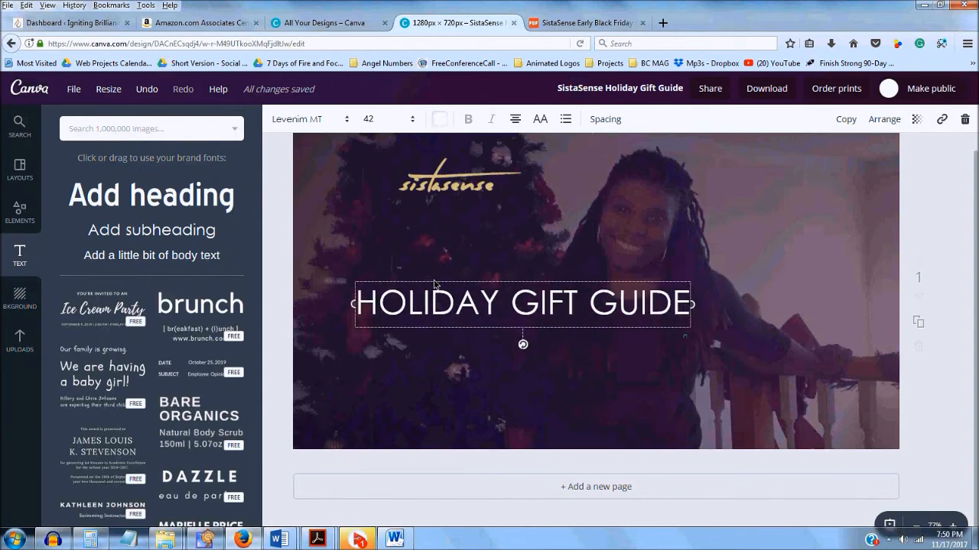
left_click(434, 185)
left_click_drag(433, 185, 459, 270)
Add a subheading text box and move it just below the HOLIDAY GIFT GUIDE title
left_click(284, 237)
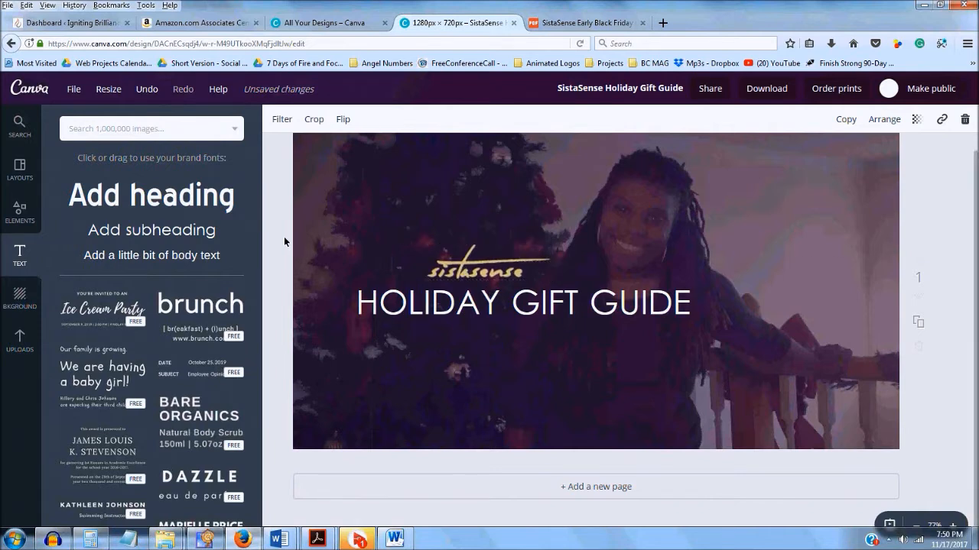
scroll(284, 237, "up", 2)
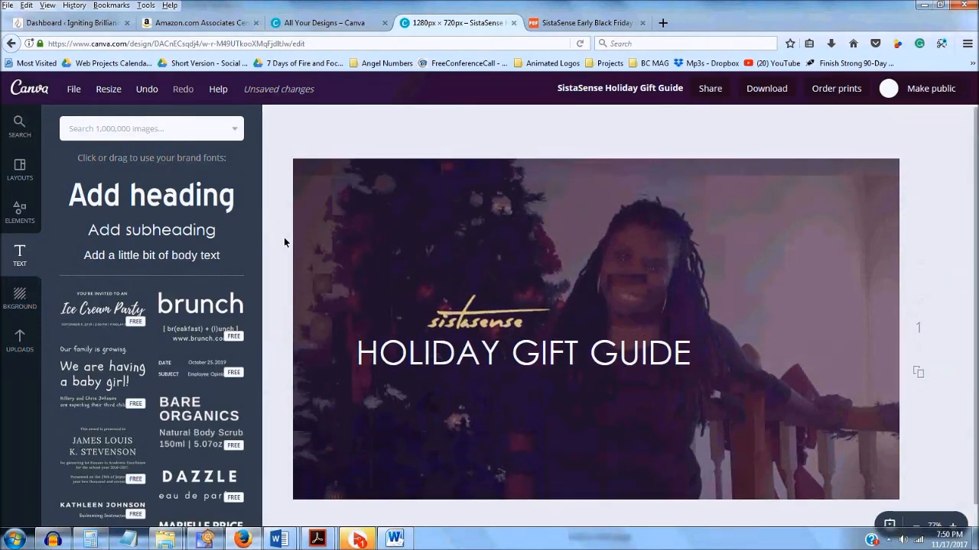
scroll(284, 237, "down", 2)
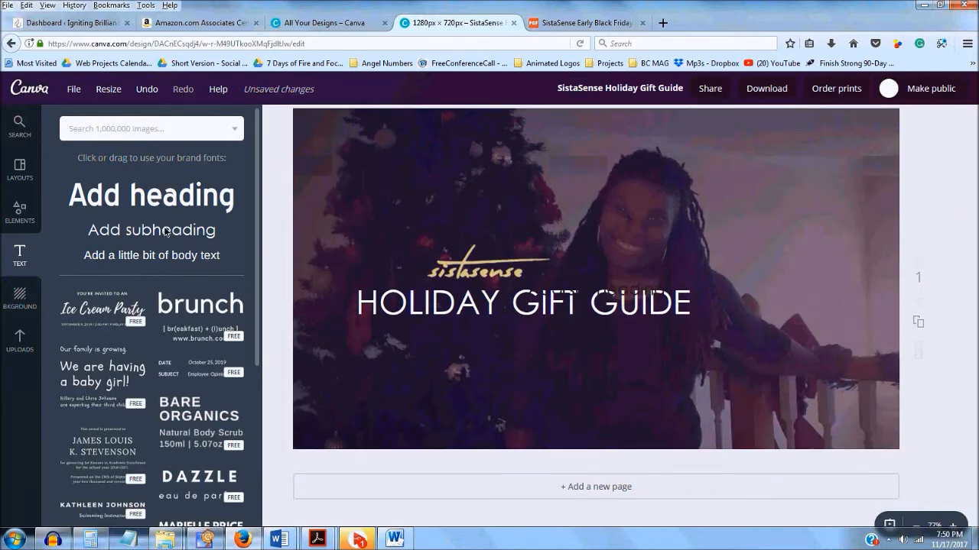
left_click(166, 232)
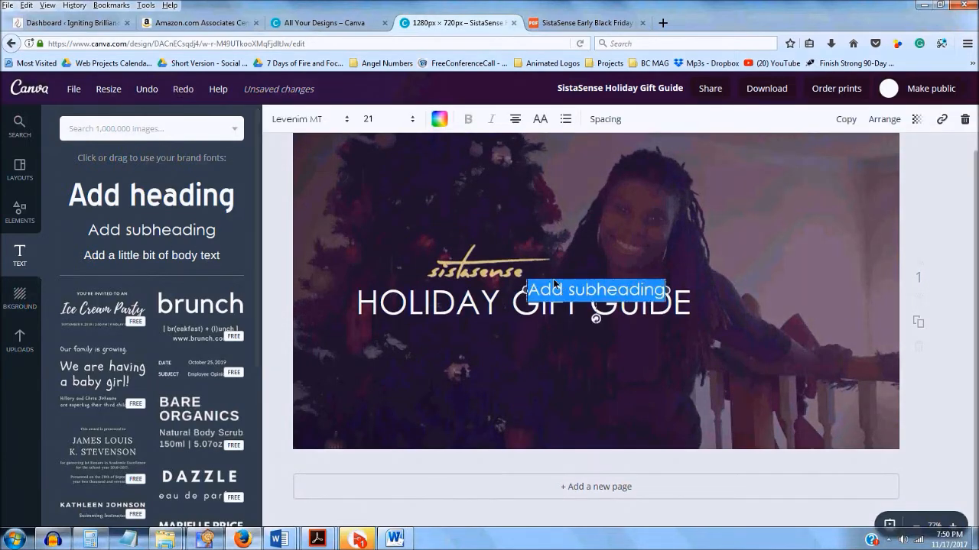
left_click_drag(563, 303, 494, 327)
Check the subheading's text colour options, leaving the colour unchanged
left_click(440, 119)
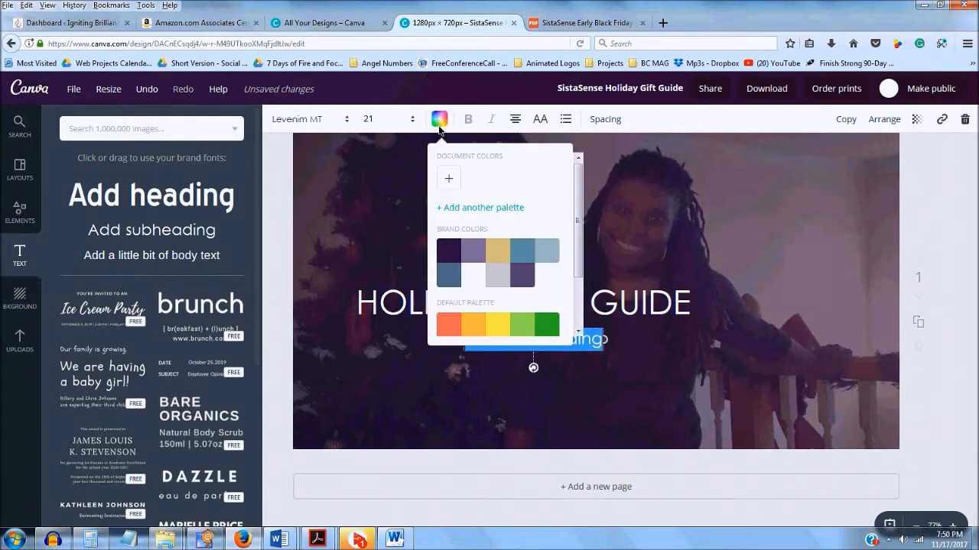
left_click(594, 349)
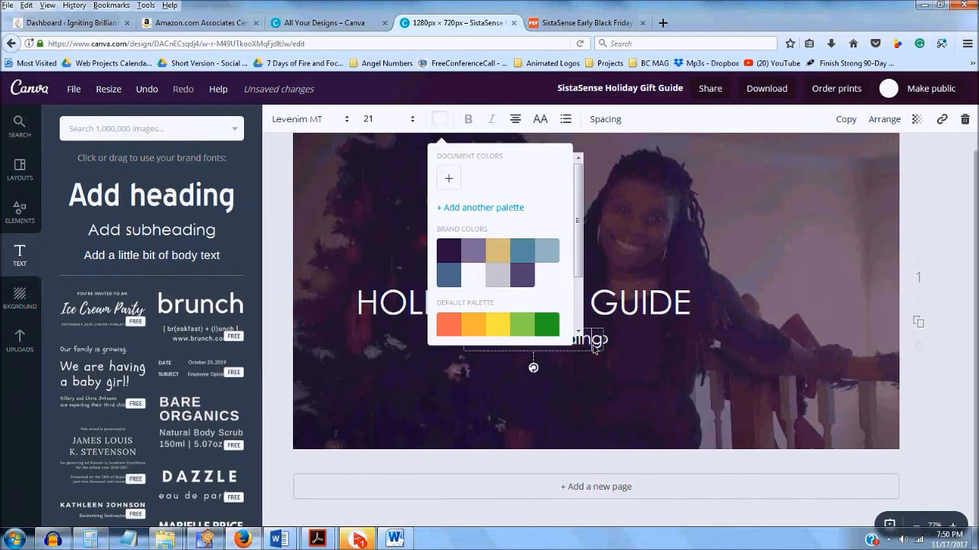
key("super")
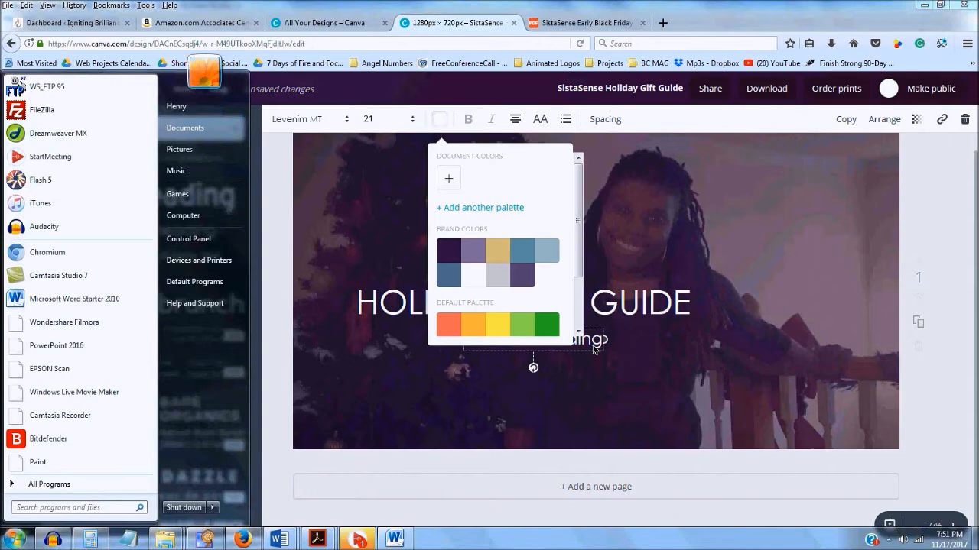
key("super")
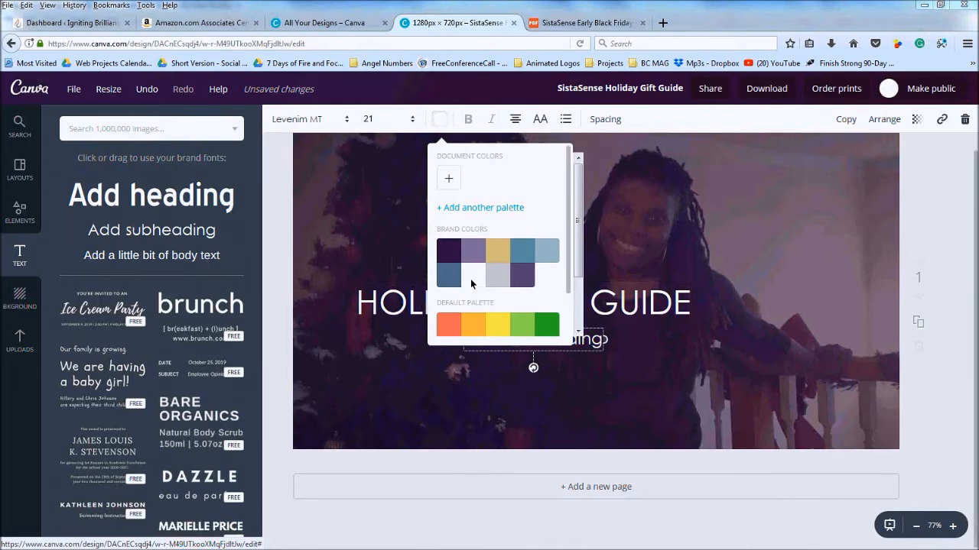
left_click(439, 120)
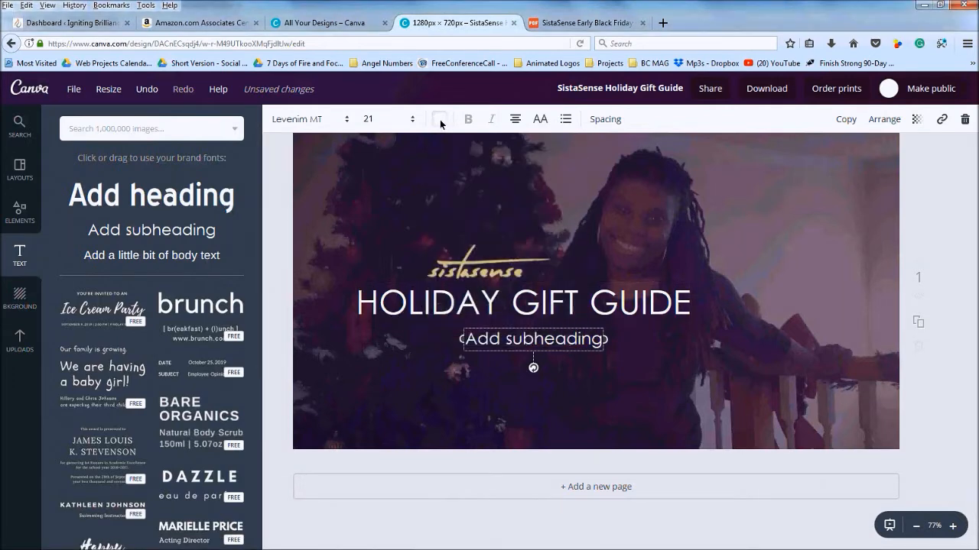
left_click(440, 120)
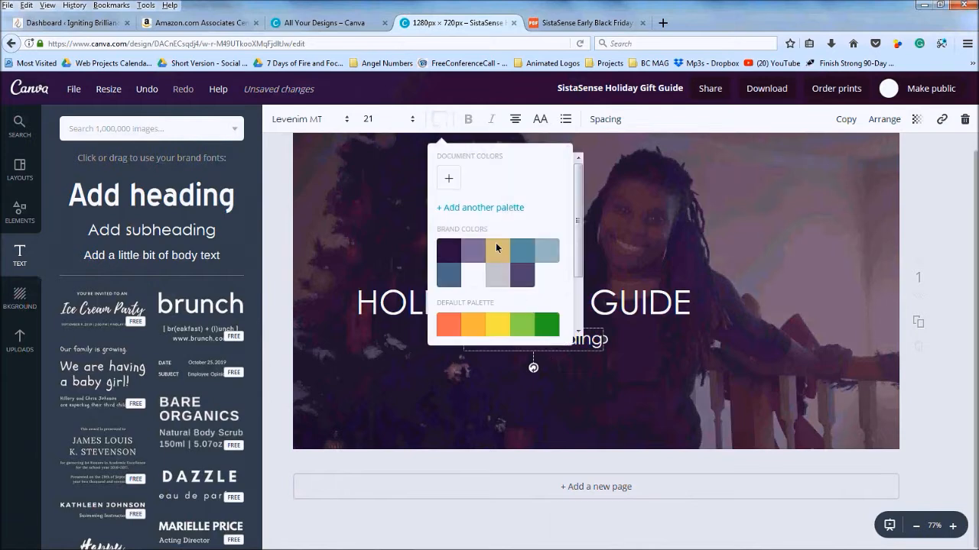
left_click(442, 126)
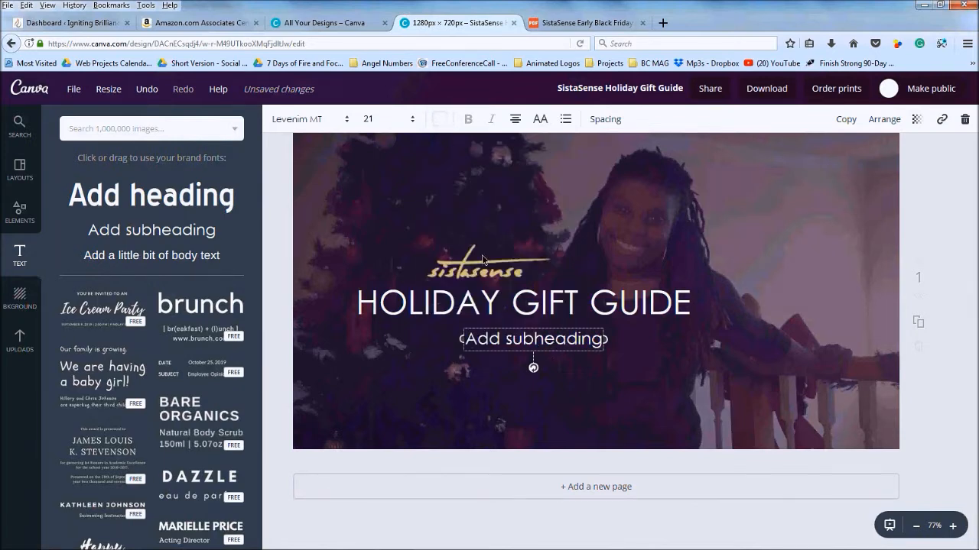
Replace the subheading text with FOR WOMEN ENTREPRENEURS at font size 14
double_click(516, 352)
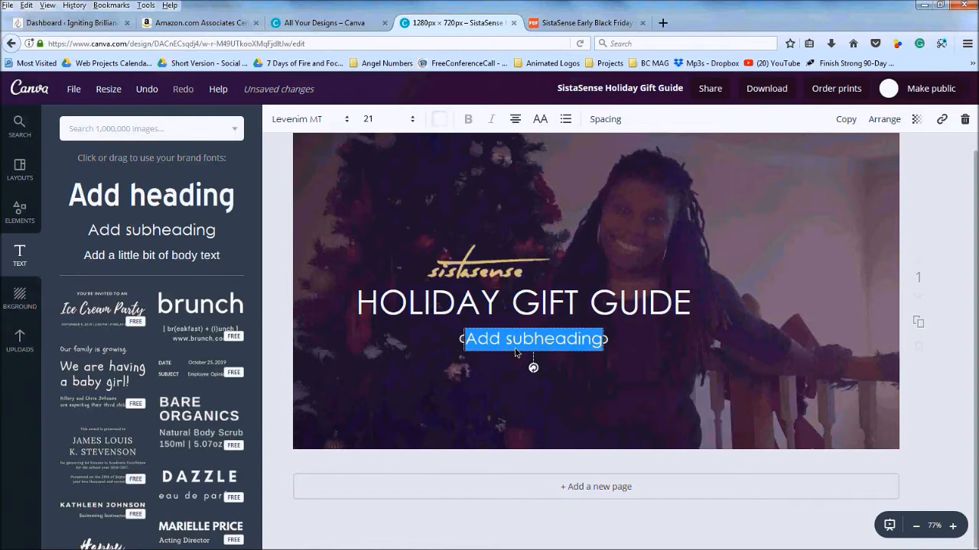
type("FO")
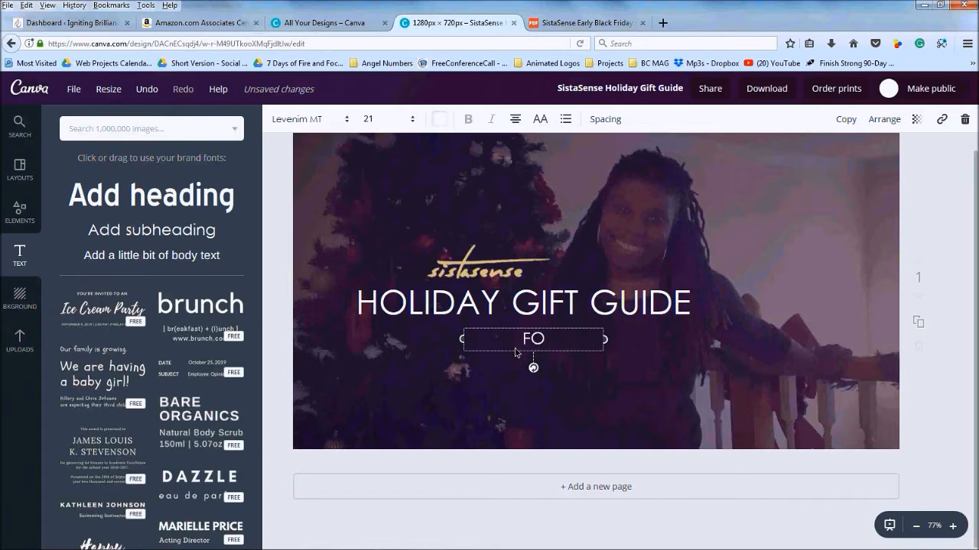
type("R WOMEN ENTREPRENEURS")
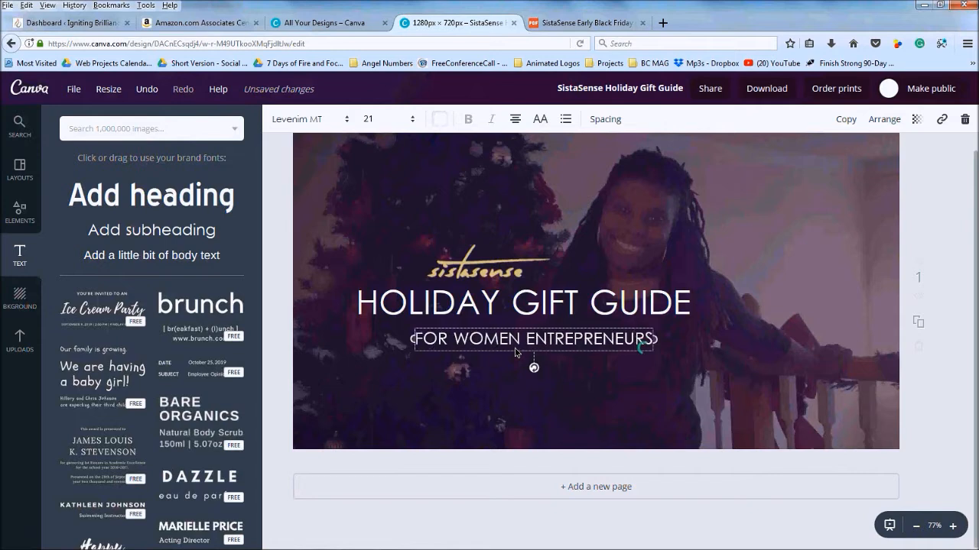
key("ctrl+a")
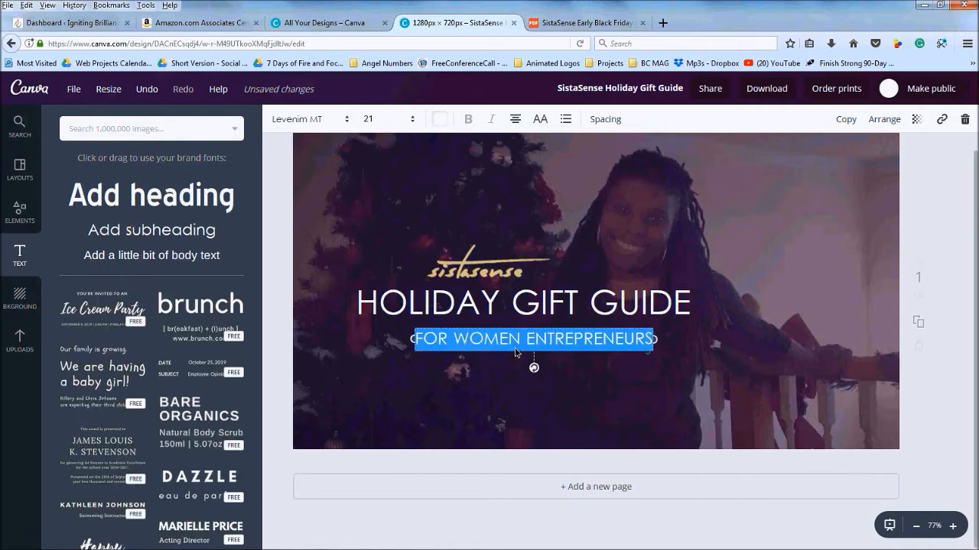
left_click(412, 123)
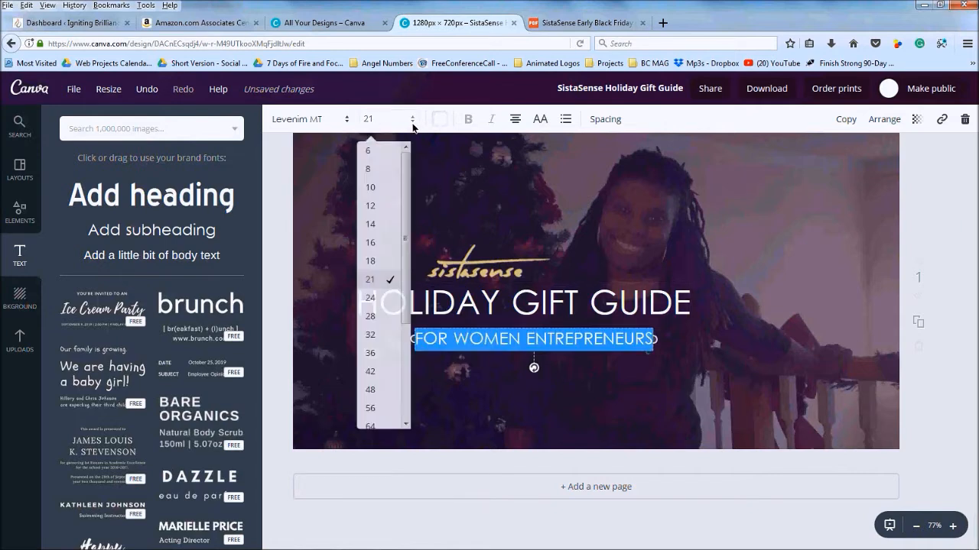
left_click(382, 221)
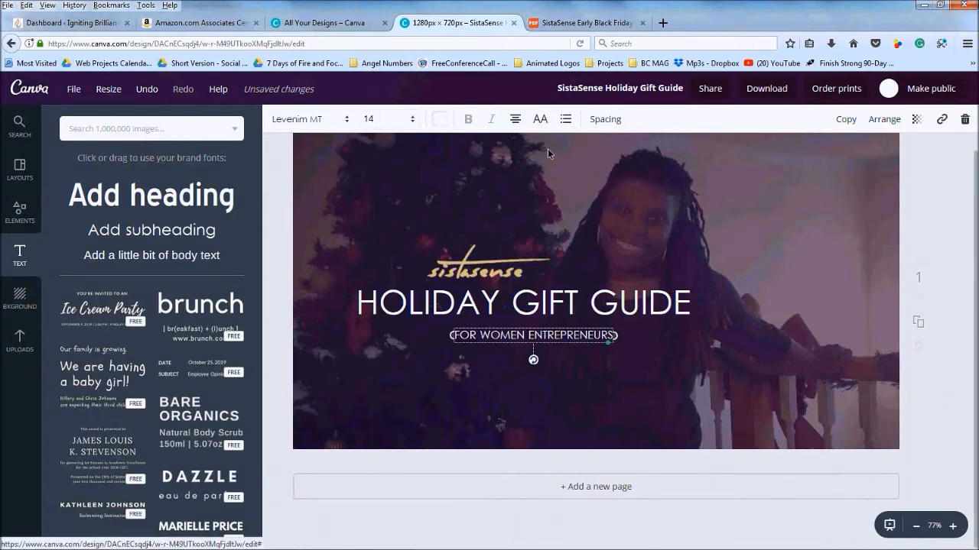
Widen the subheading's letter spacing and recentre it under the title
left_click(600, 122)
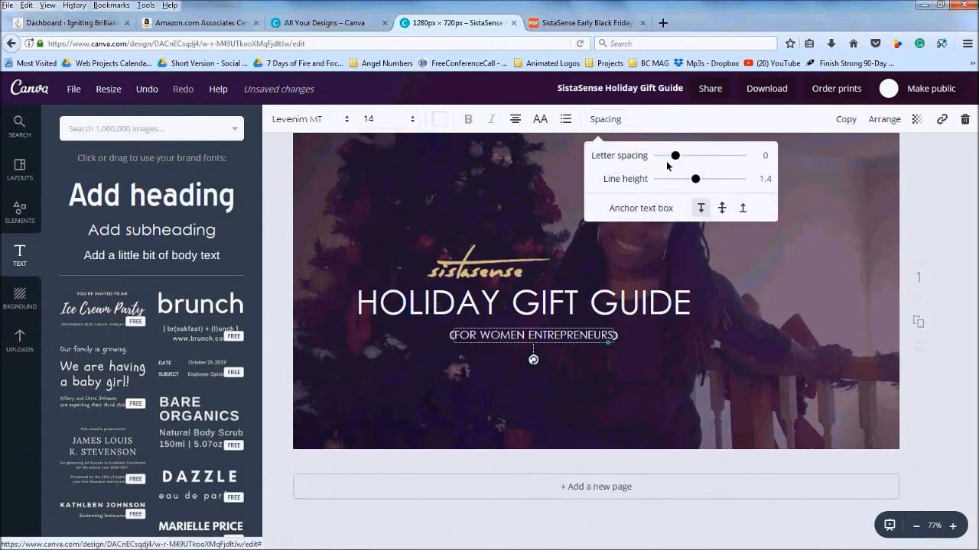
left_click_drag(685, 157, 697, 160)
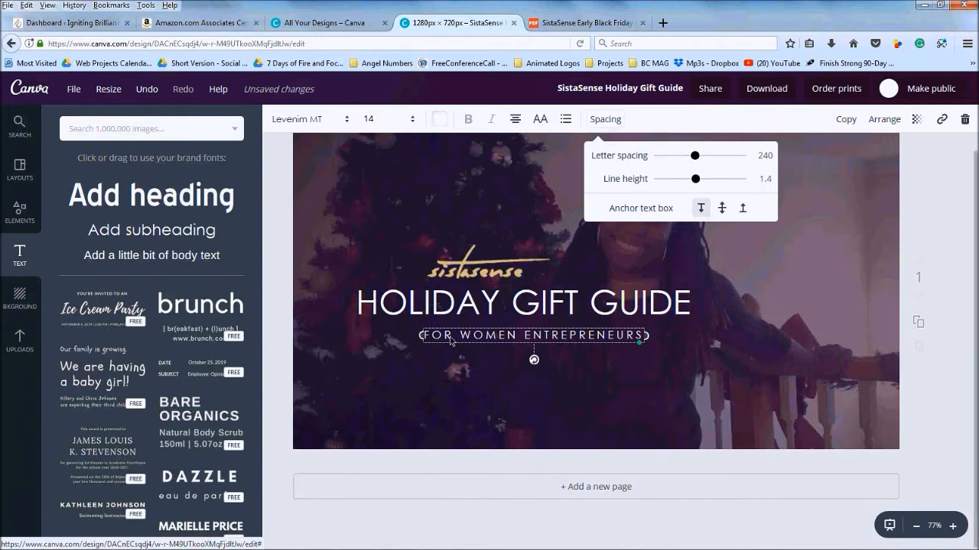
left_click_drag(447, 331, 450, 332)
left_click(267, 315)
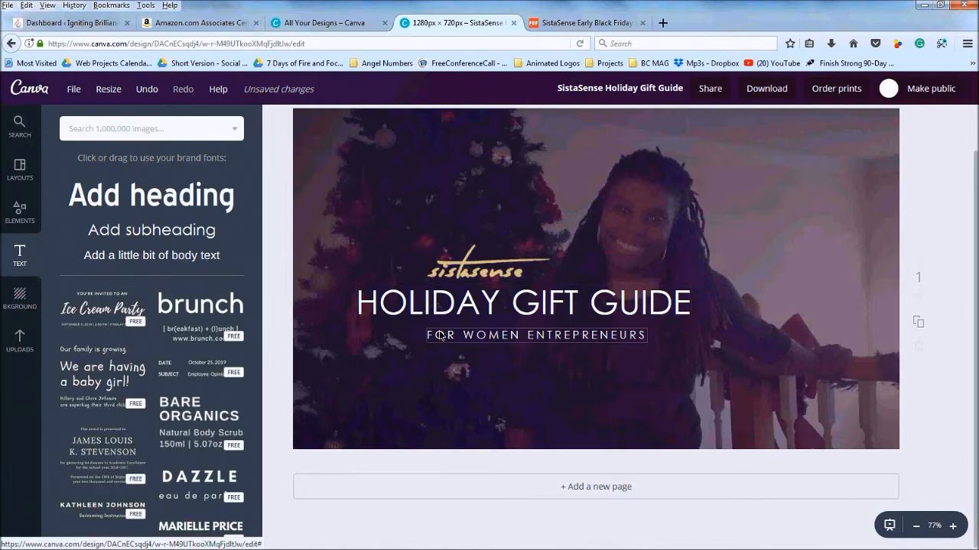
left_click_drag(440, 336, 434, 335)
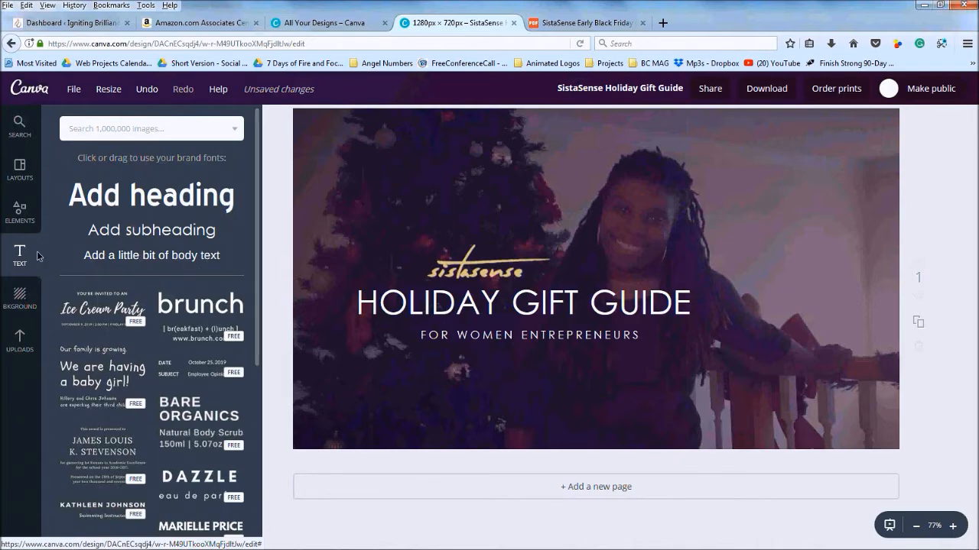
Search the Elements library for 'GIFT' to bring up gift box graphics
left_click(12, 215)
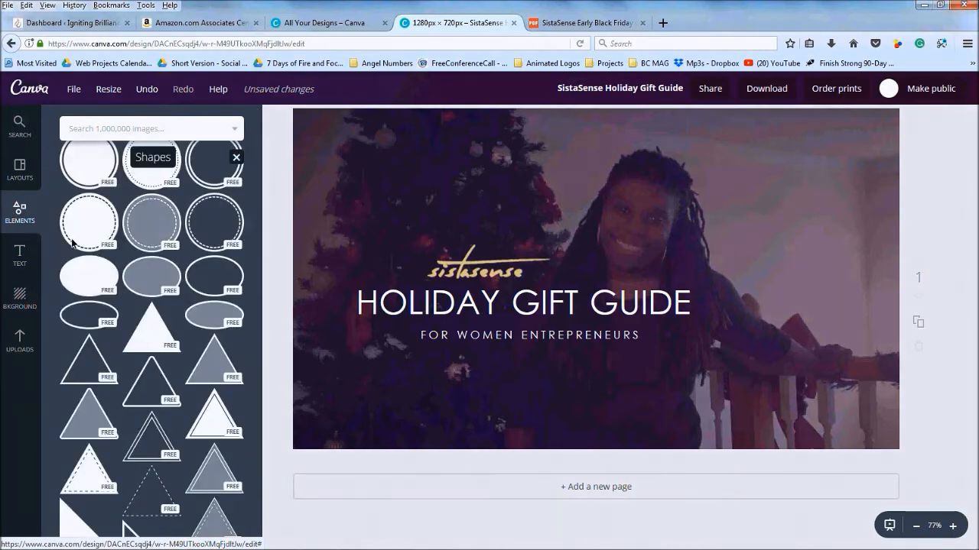
scroll(145, 272, "up", 5)
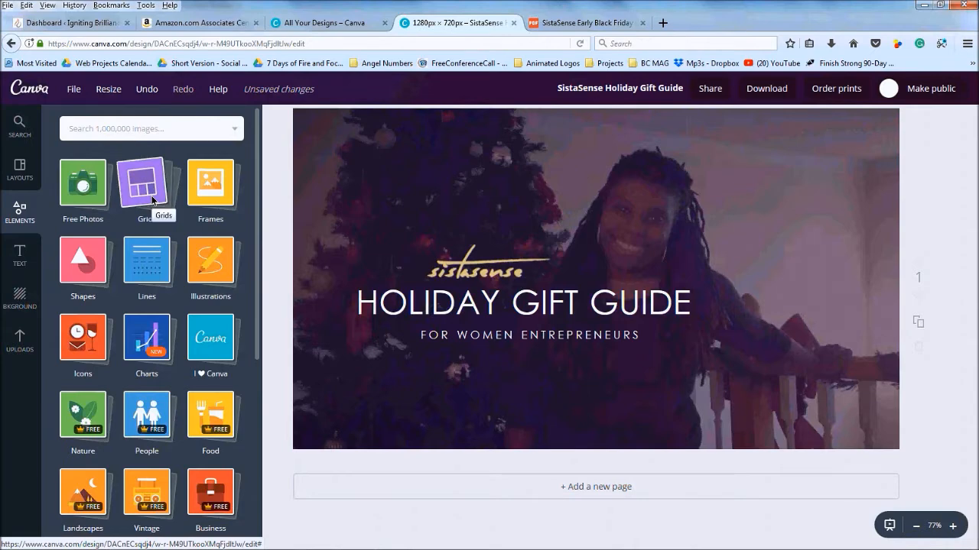
scroll(153, 198, "down", 3)
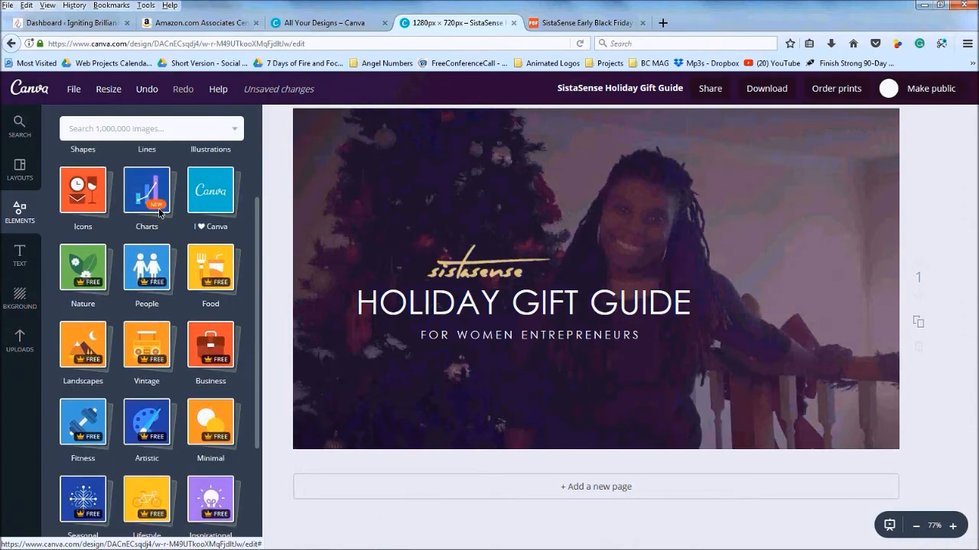
scroll(113, 130, "up", 3)
left_click(112, 129)
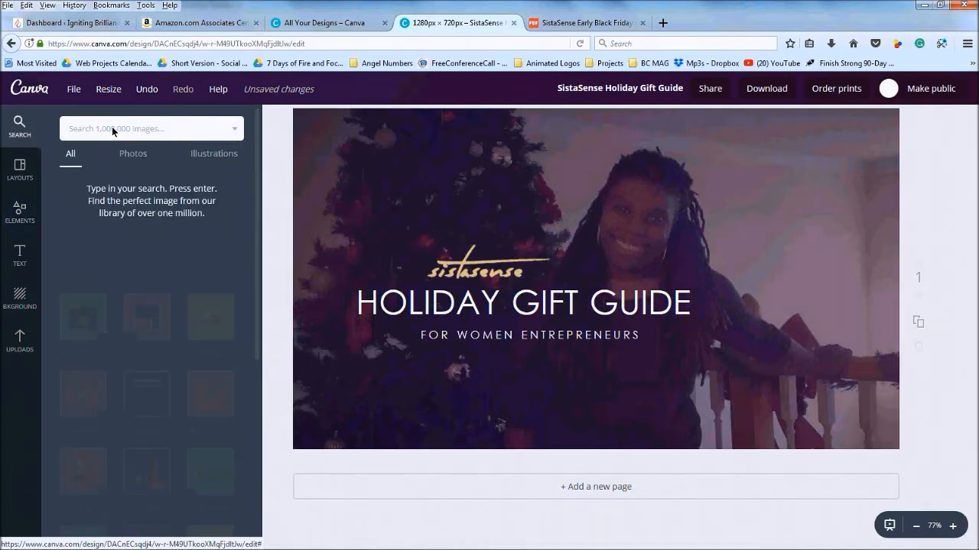
type("GIFT BOX")
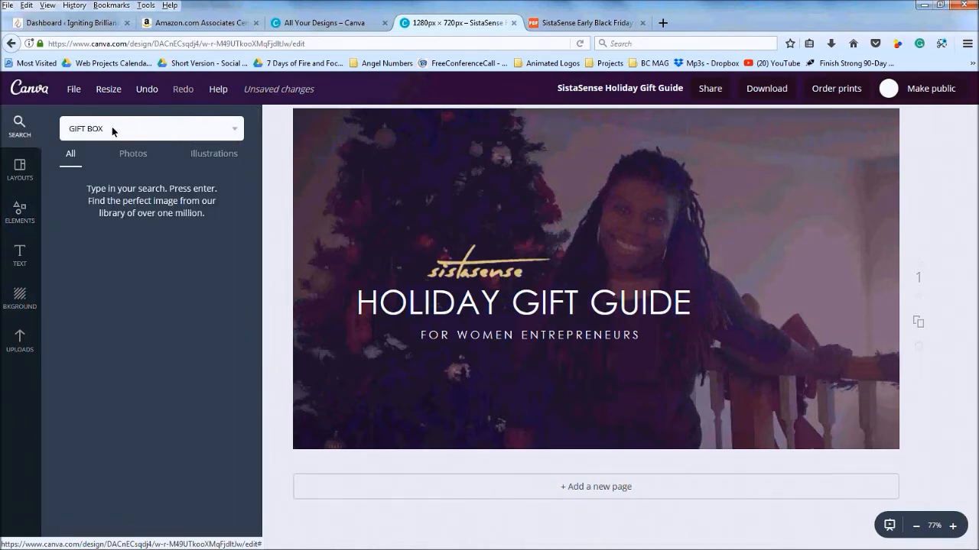
key("Return")
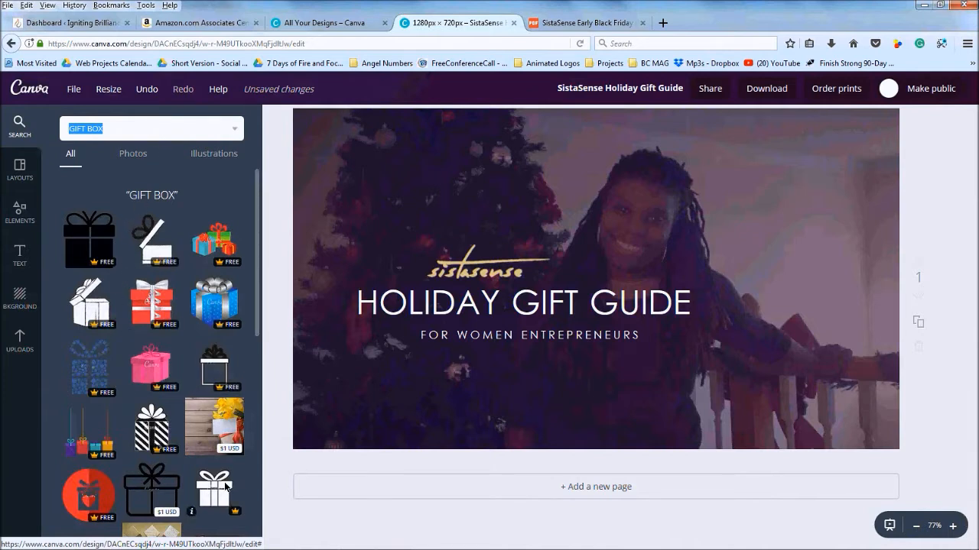
Add the white open gift box graphic, shrink it to icon size, and place it right of the title
scroll(225, 485, "down", 2)
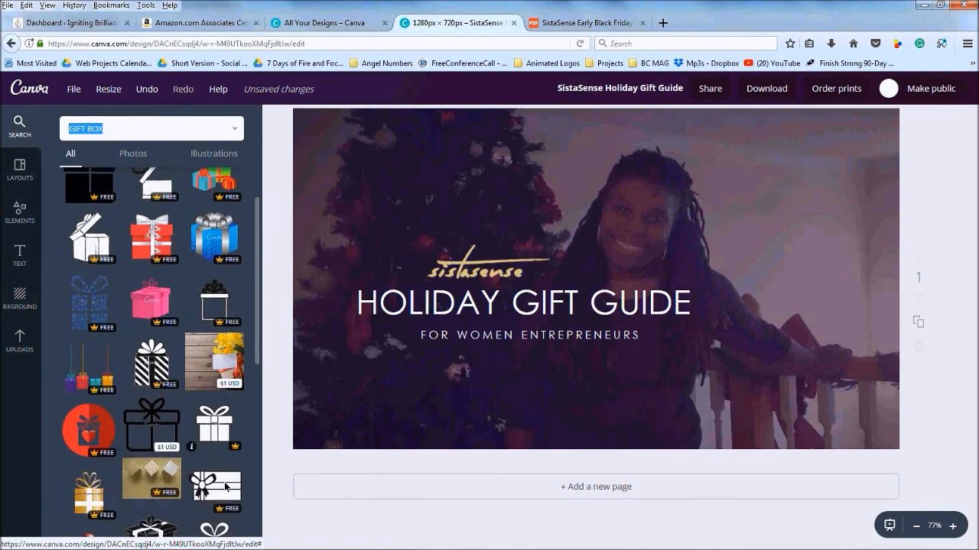
left_click(78, 226)
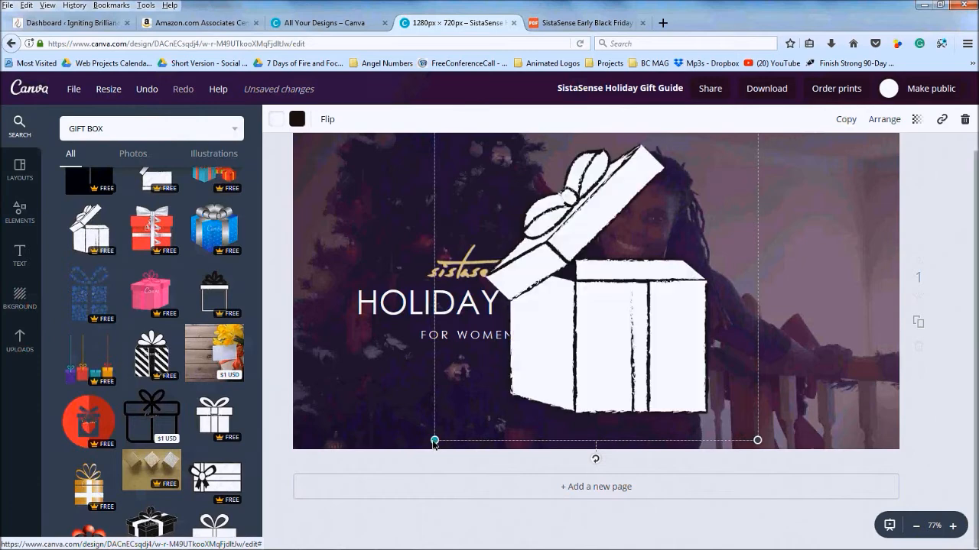
left_click_drag(434, 441, 608, 164)
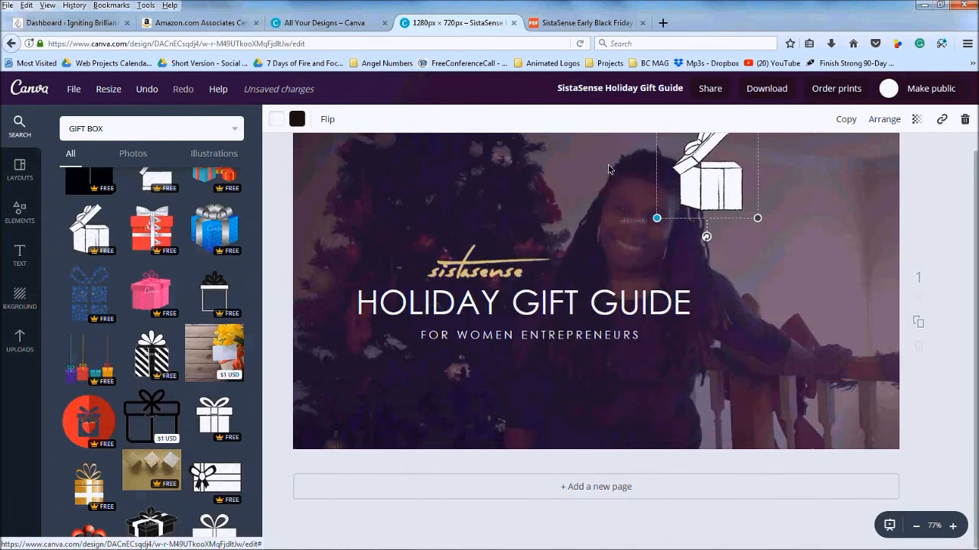
left_click_drag(714, 189, 761, 317)
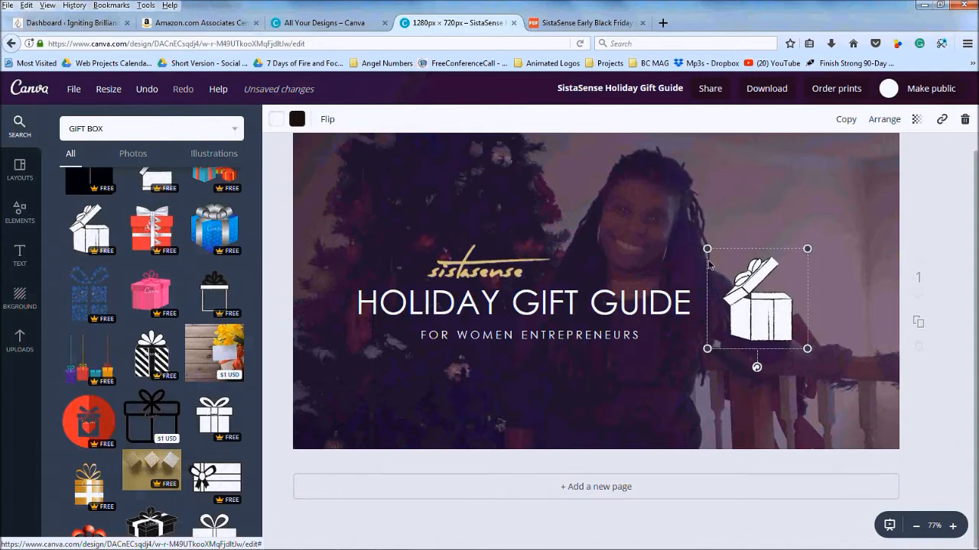
left_click_drag(706, 246, 726, 267)
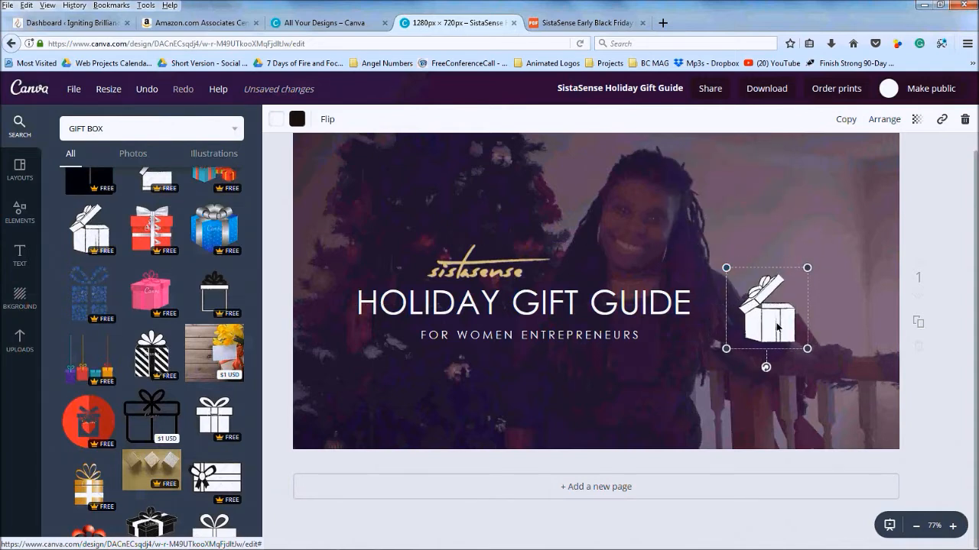
left_click_drag(777, 328, 759, 319)
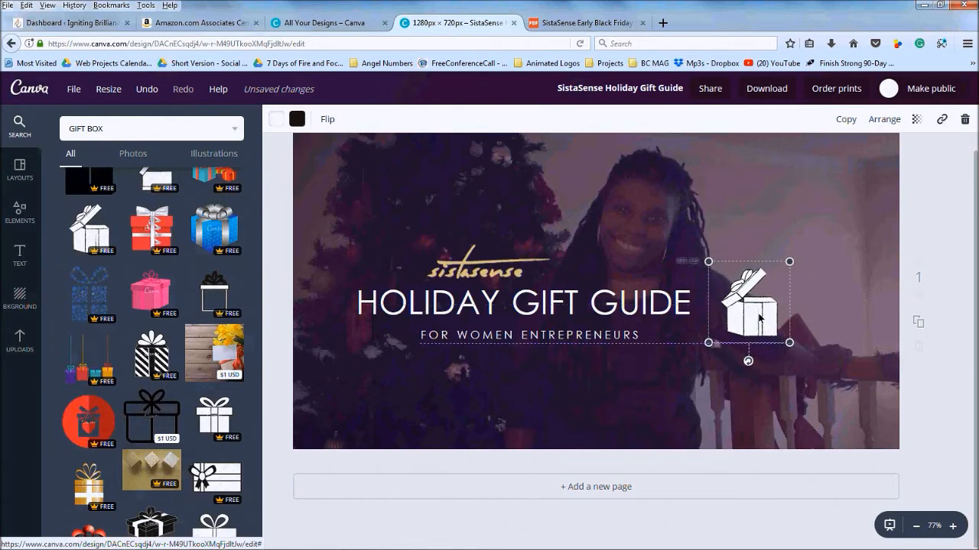
left_click(950, 379)
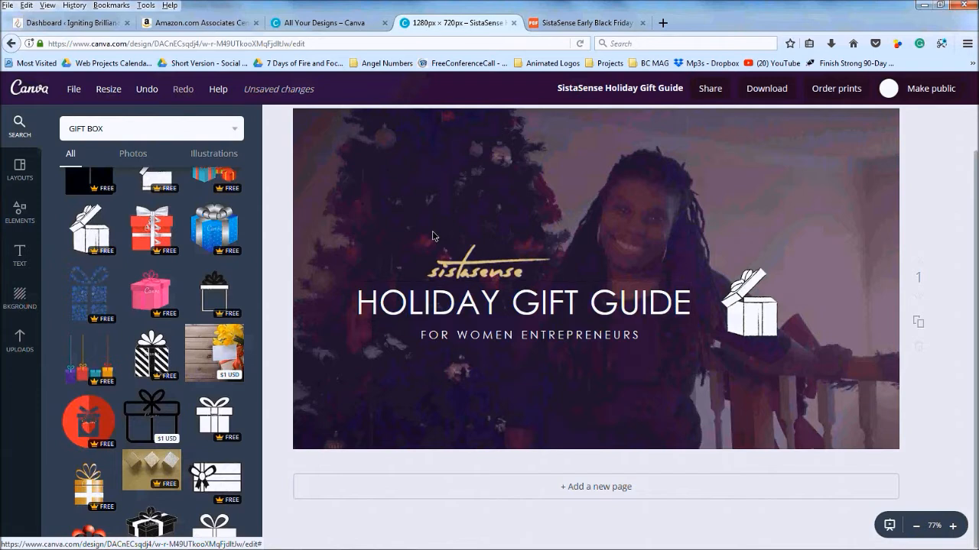
scroll(432, 231, "up", 2)
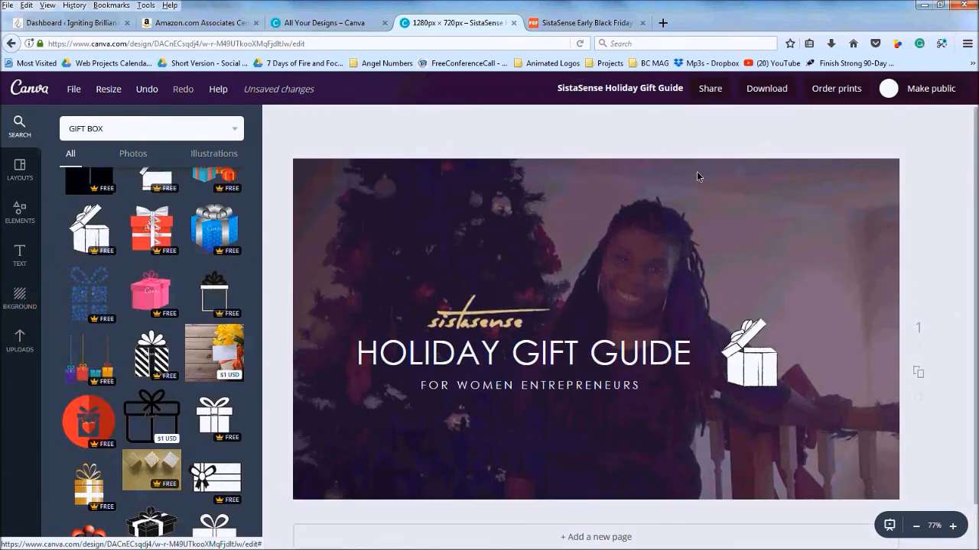
Download the banner as a PNG image and dismiss the mobile app promotion popup
left_click(767, 90)
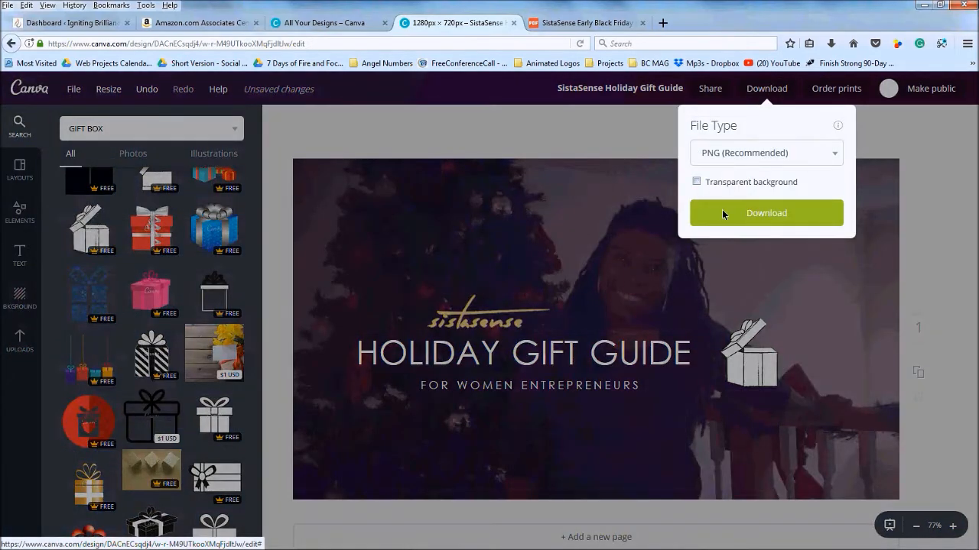
left_click(722, 212)
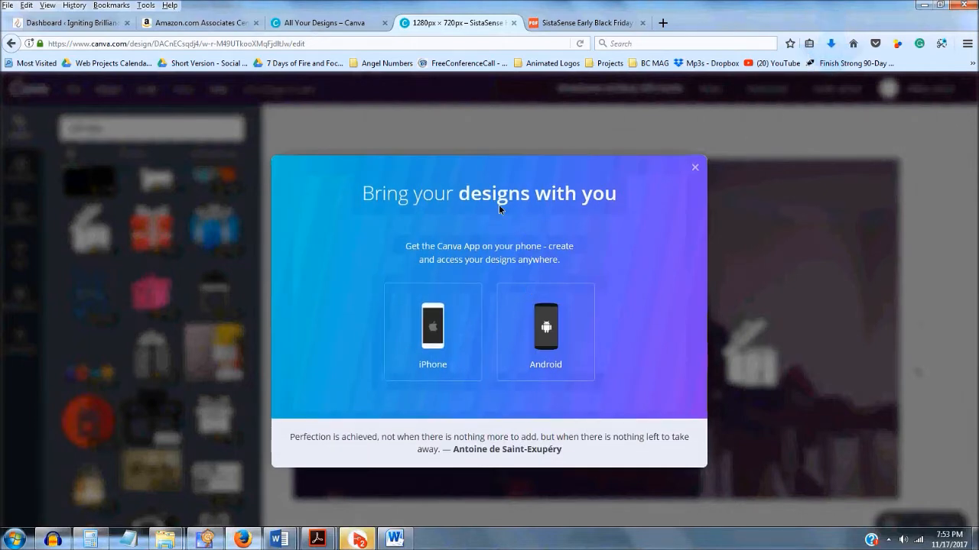
left_click(695, 168)
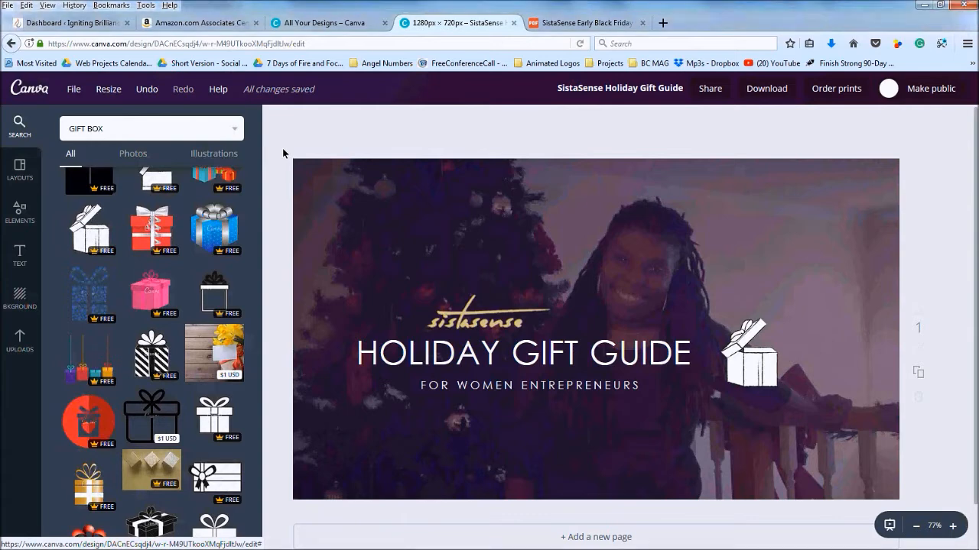
mouse_move(244, 539)
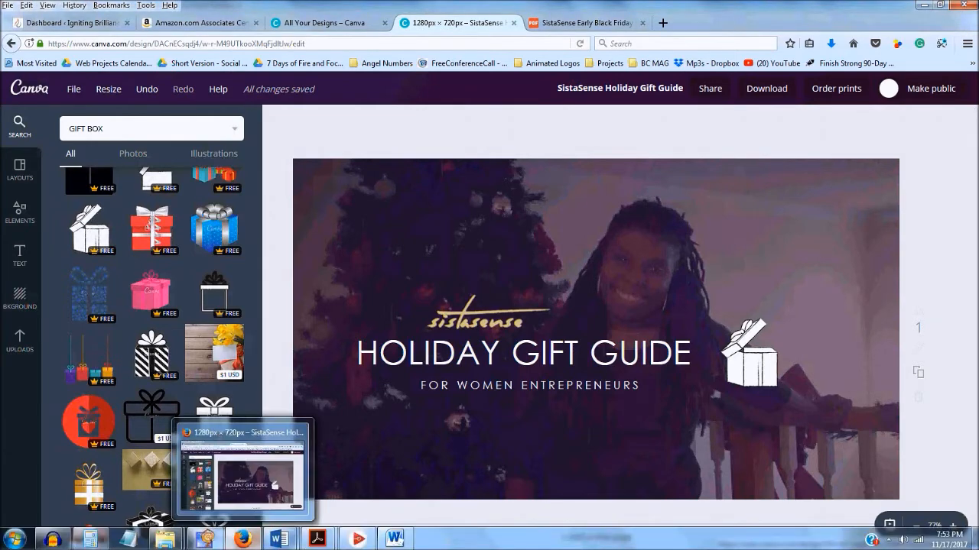
Insert the SistaSense Holiday Gift Guide image from Downloads into the blank Word document
left_click(396, 539)
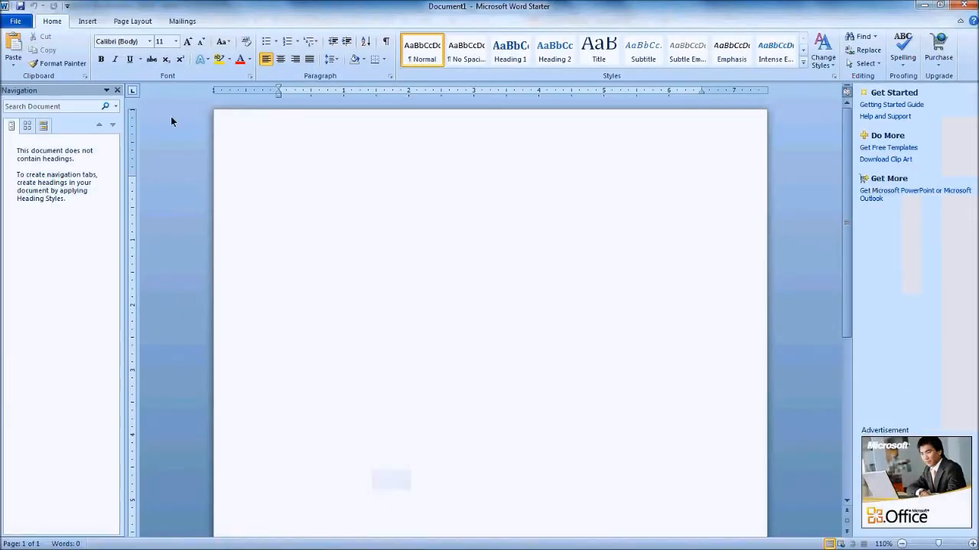
left_click(86, 21)
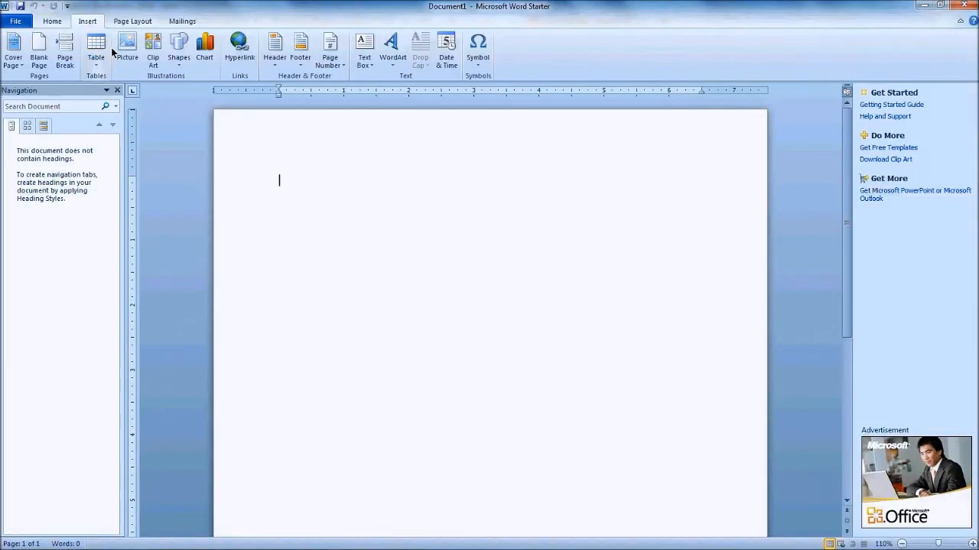
mouse_move(244, 548)
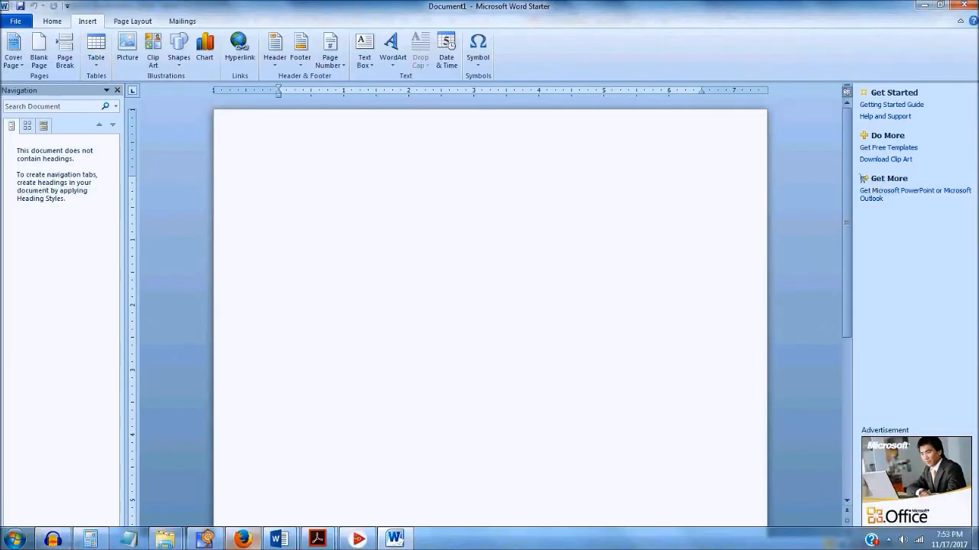
left_click(123, 52)
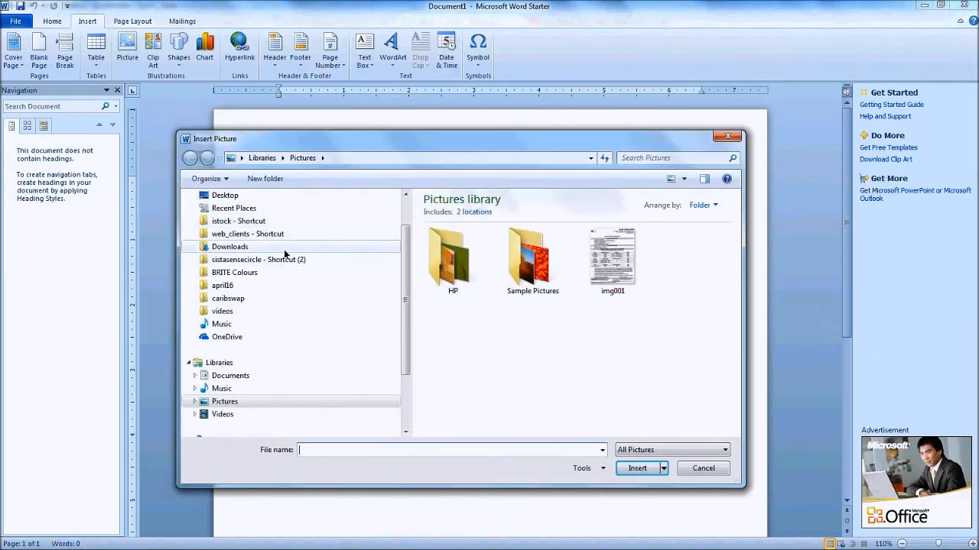
left_click(242, 247)
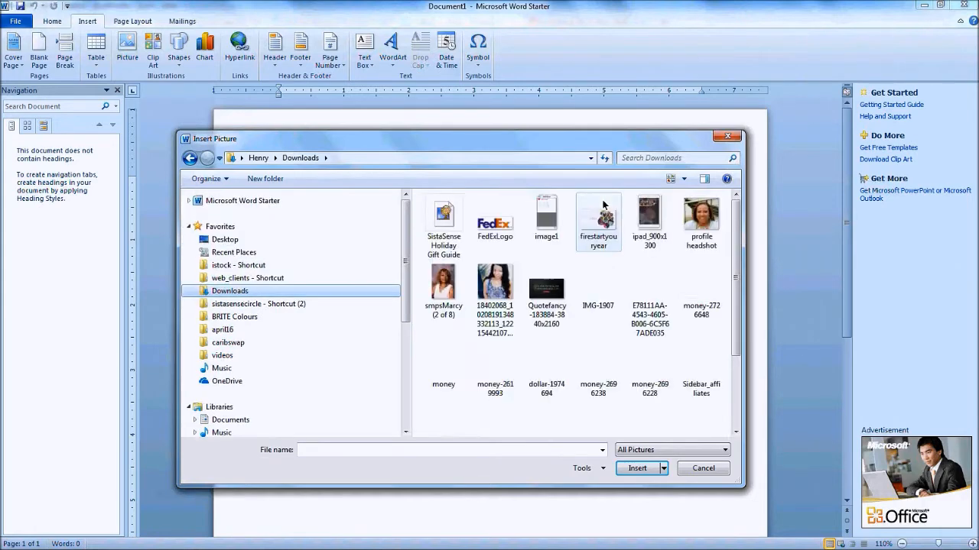
double_click(443, 223)
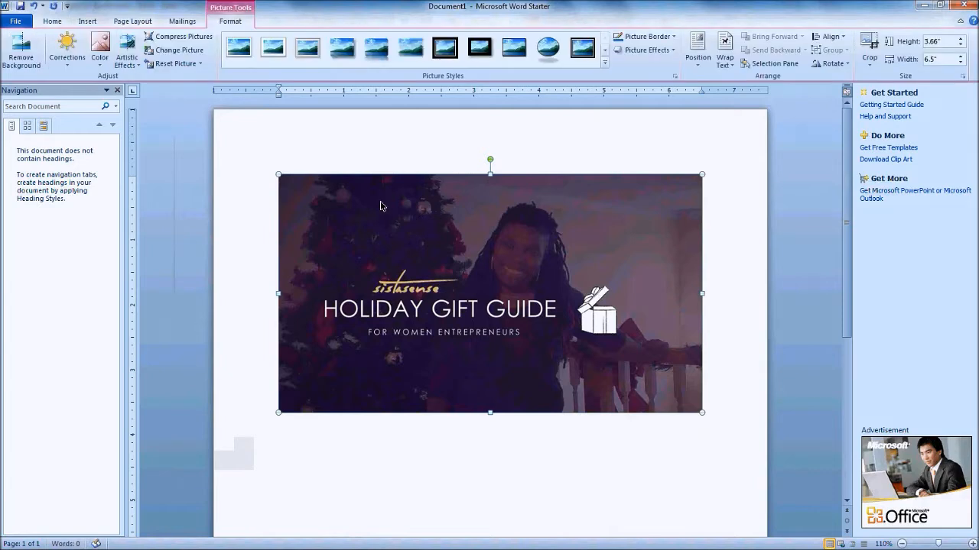
Set the Word banner picture's text wrapping to Through
left_click(86, 23)
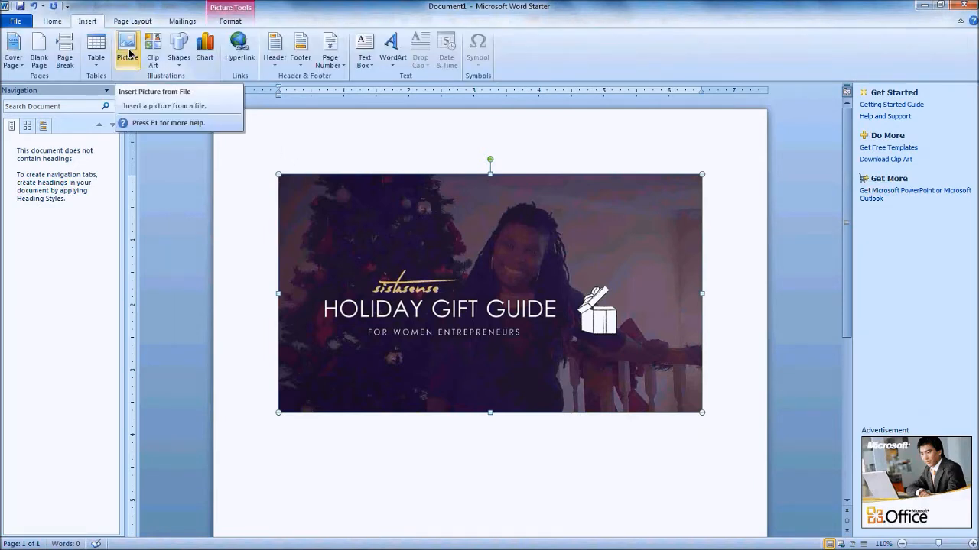
left_click_drag(493, 310, 419, 299)
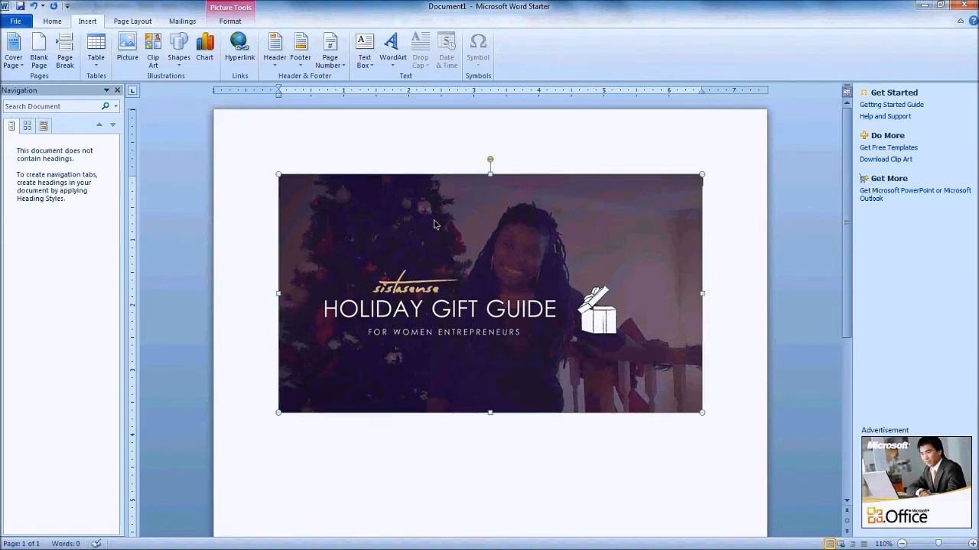
right_click(387, 205)
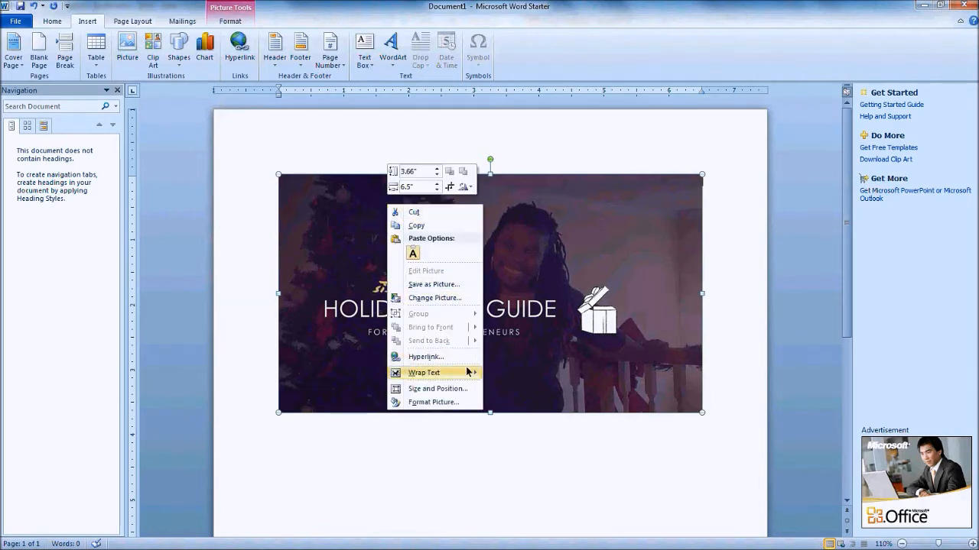
mouse_move(468, 372)
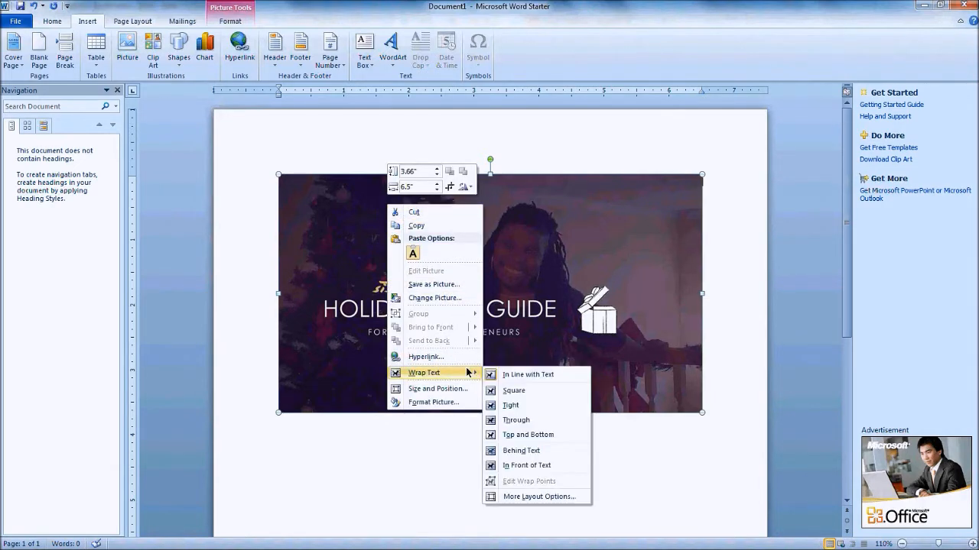
left_click(511, 420)
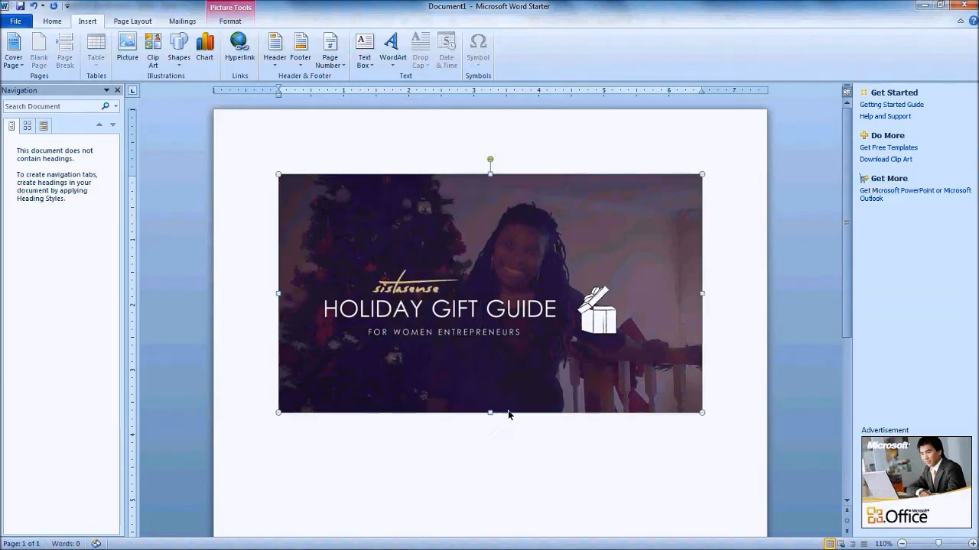
Move the banner flush to the page's top-left corner and stretch it to full page width
right_click(323, 207)
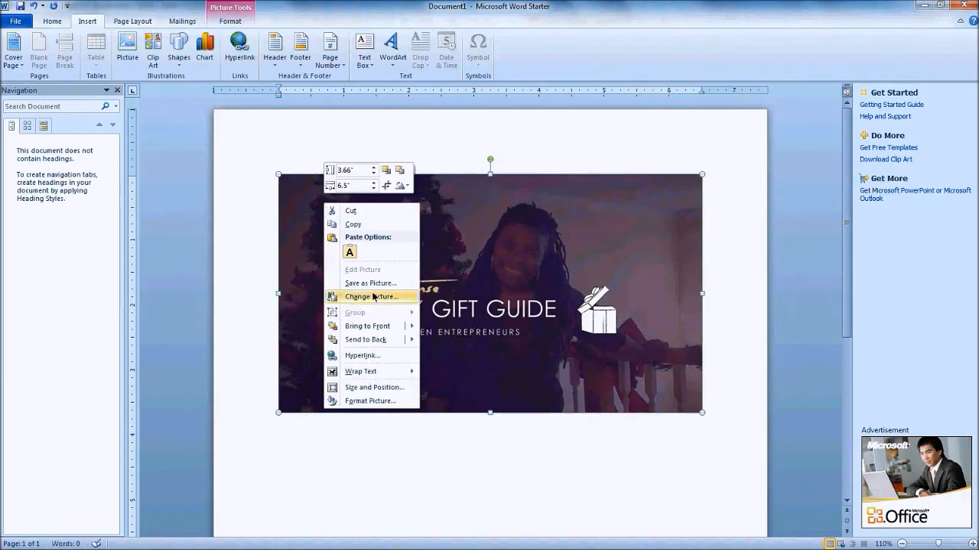
mouse_move(399, 371)
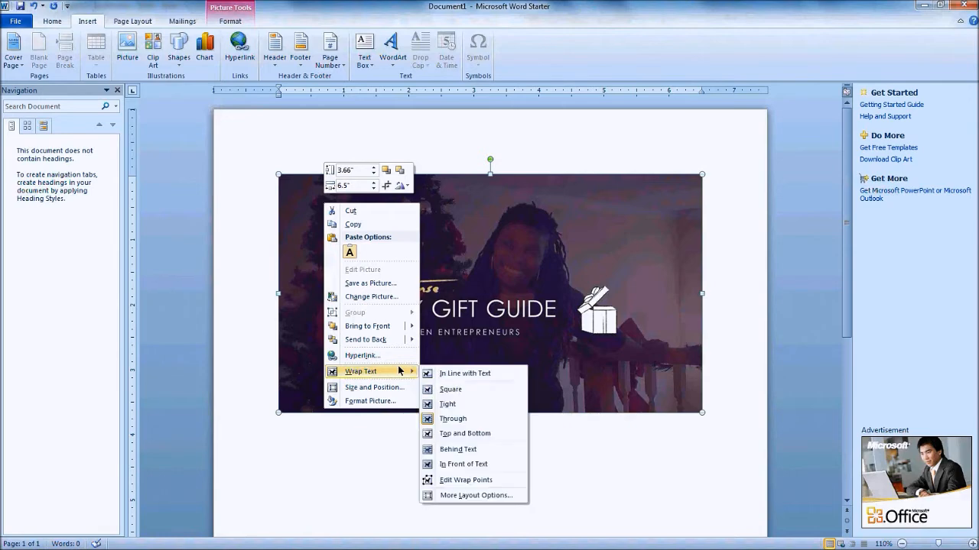
left_click(354, 442)
left_click_drag(434, 294, 371, 222)
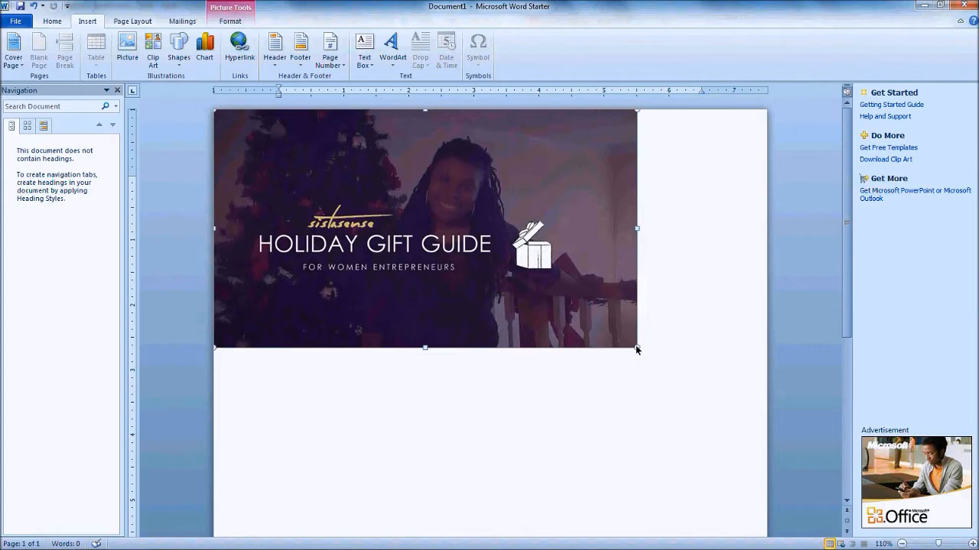
left_click_drag(636, 348, 743, 421)
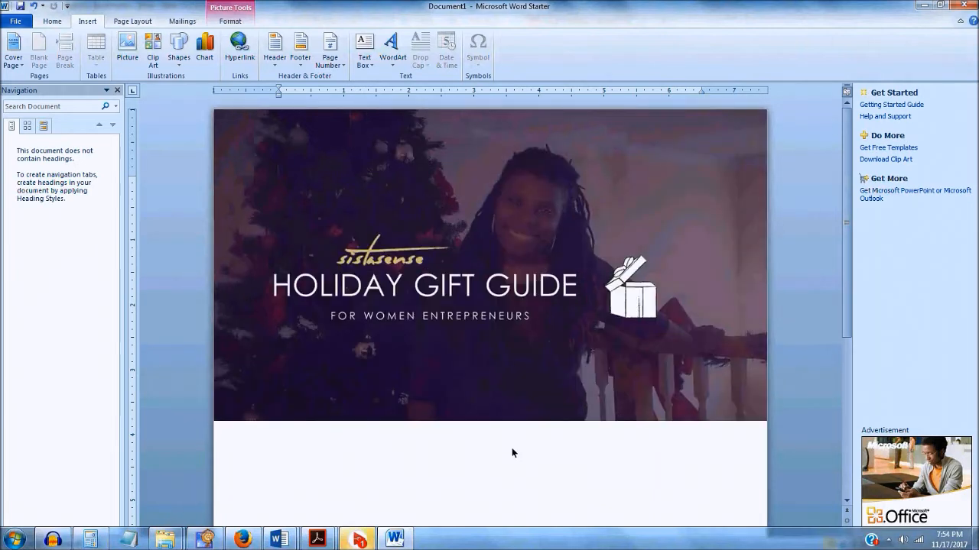
Deselect the Word banner, switch to Firefox and open a new blank tab
left_click(513, 453)
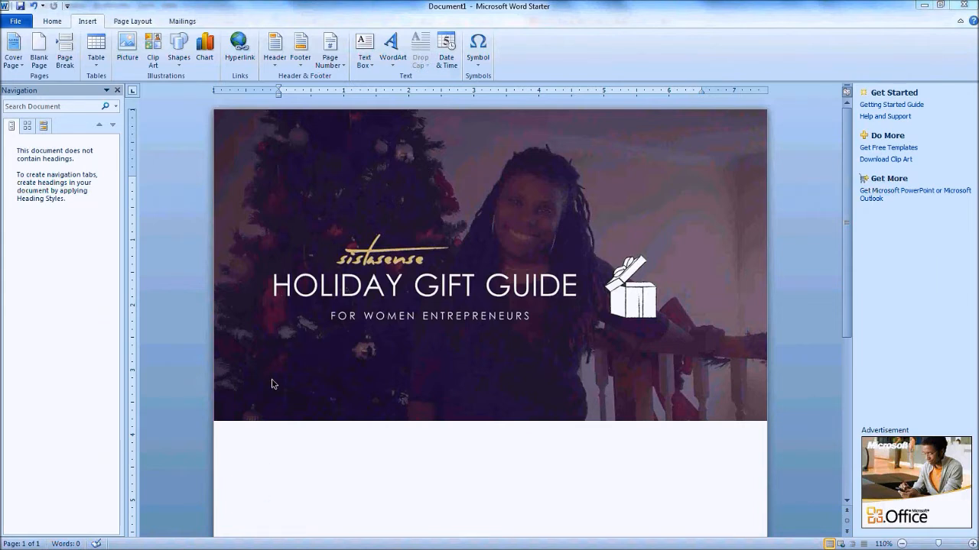
key("super")
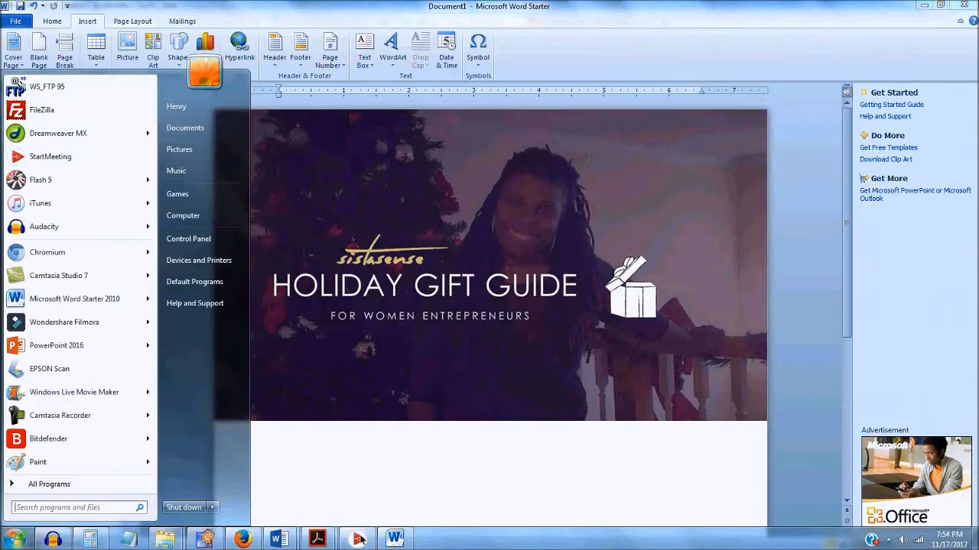
left_click(243, 540)
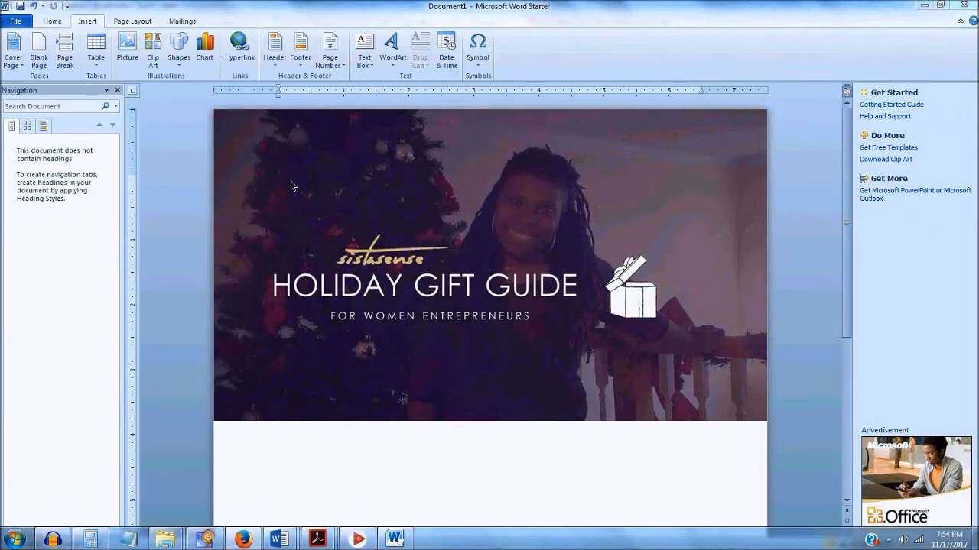
key("ctrl+t")
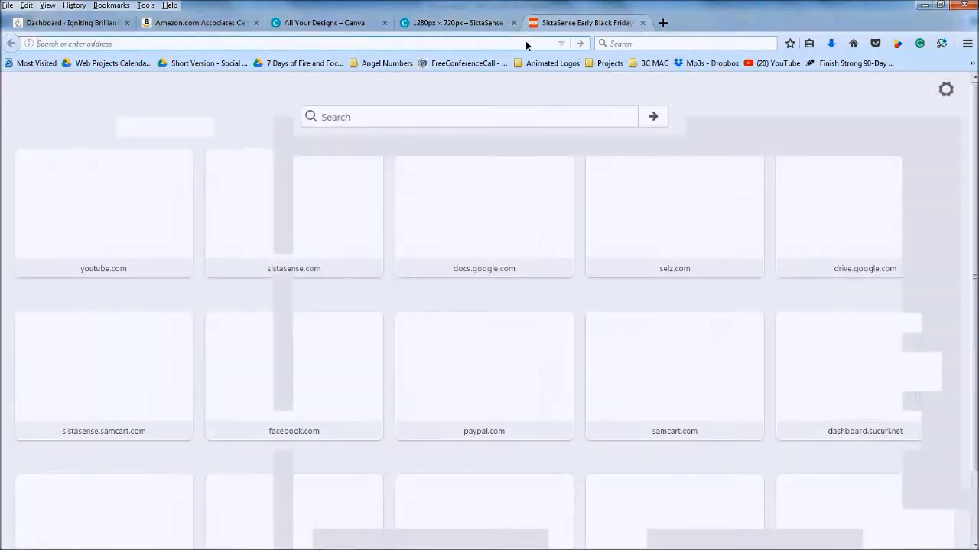
Go to Google Drive and create a new blank Google Docs document
type("DRIve.google.com/")
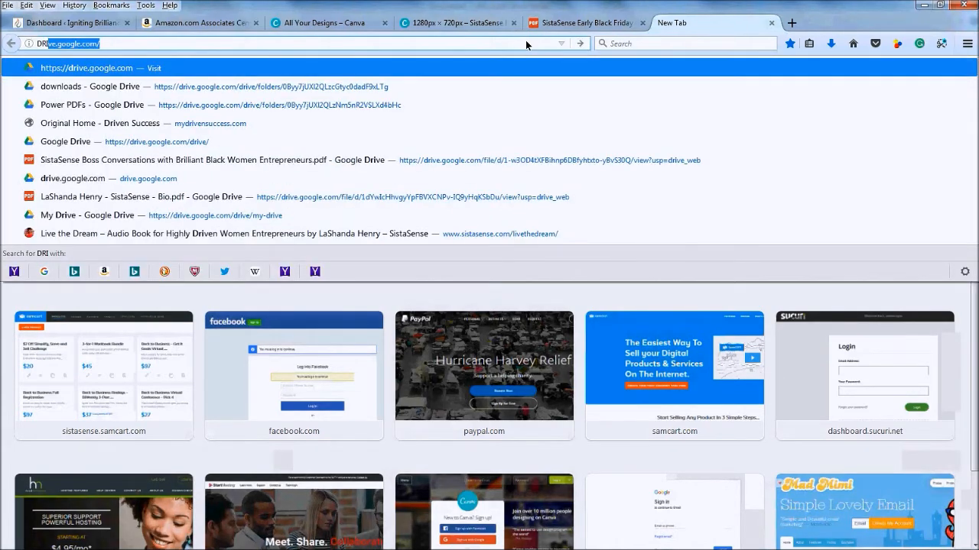
key("Return")
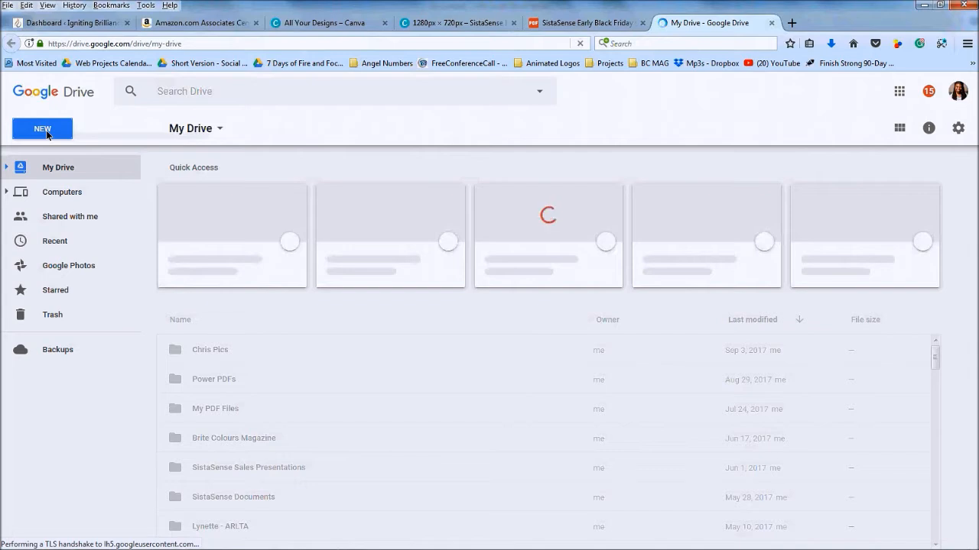
left_click(46, 130)
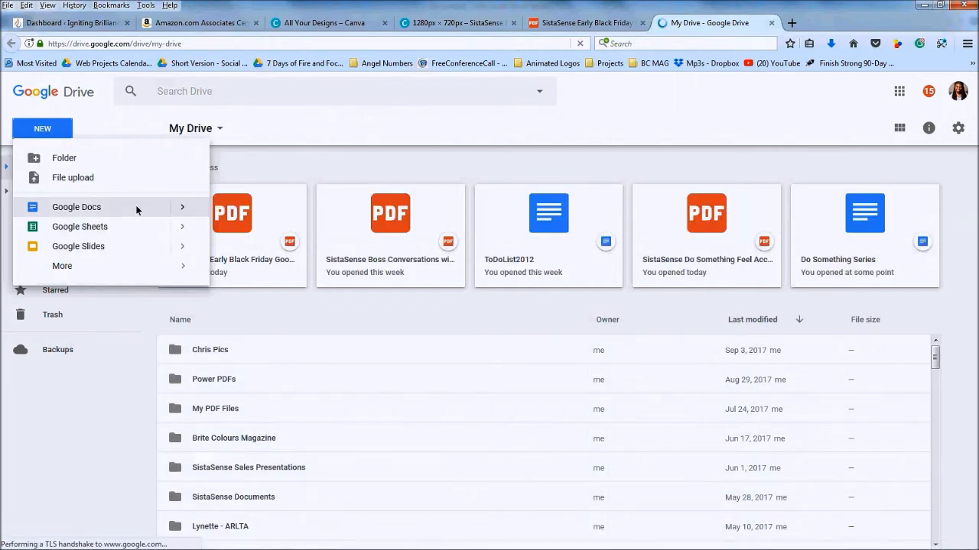
left_click(183, 212)
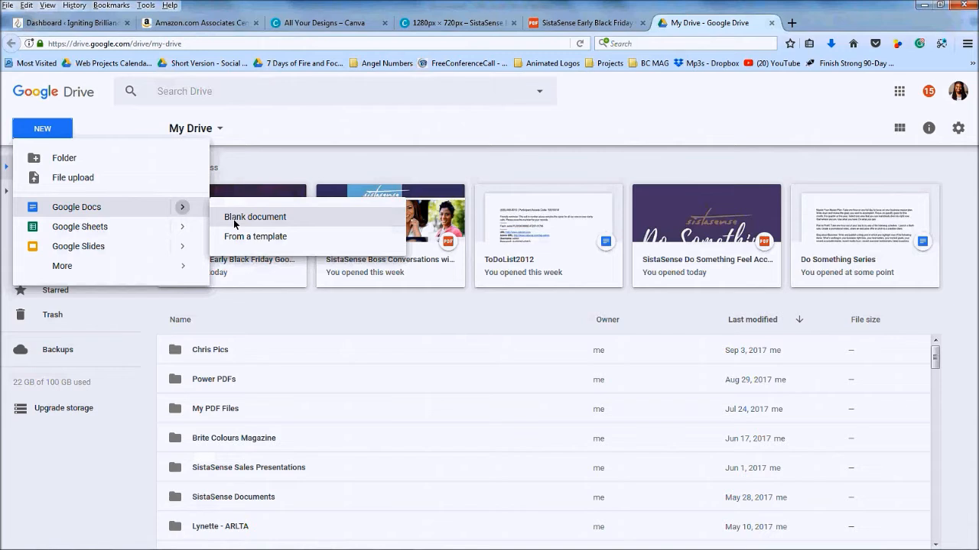
left_click(235, 224)
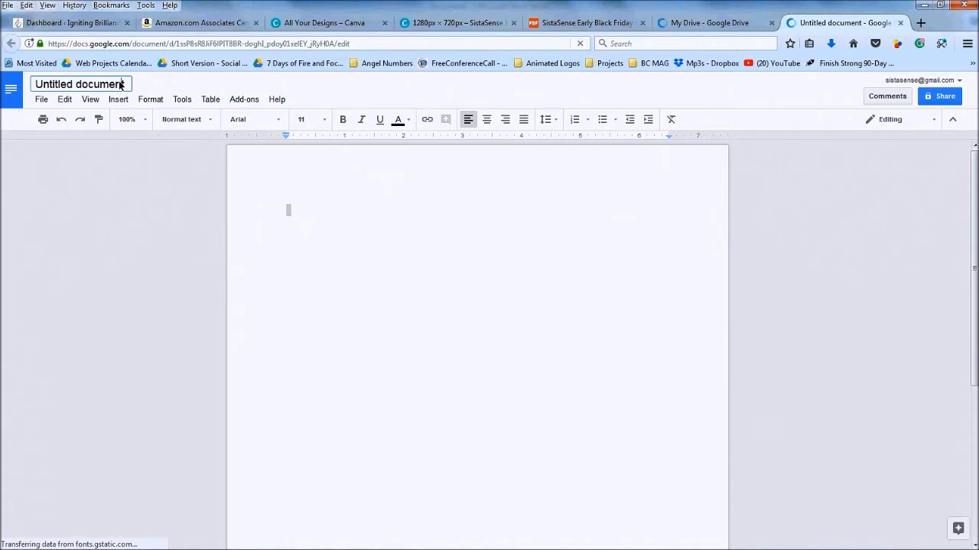
Retitle the Untitled document 'Holiday Gift Guide', fixing the typo and removing stray text
left_click(120, 85)
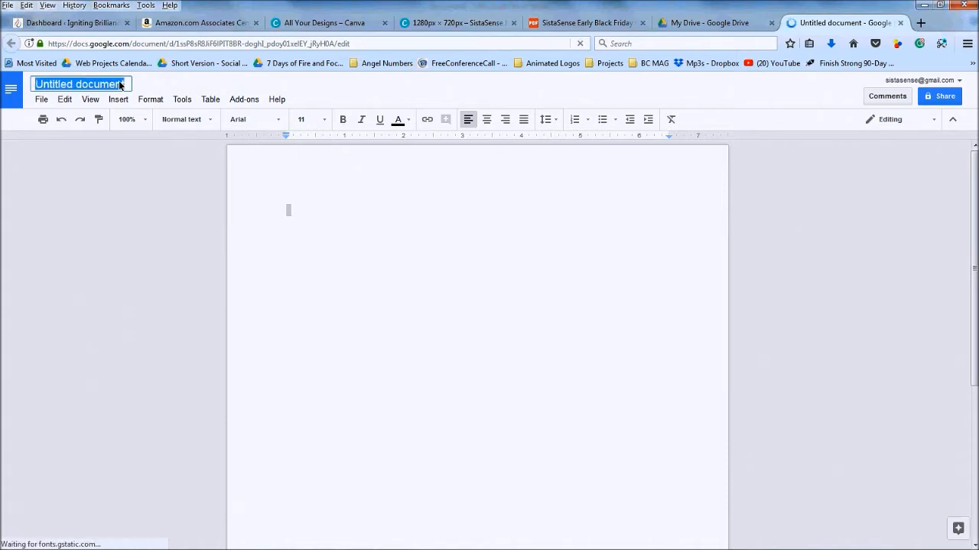
type("hOLIDAY")
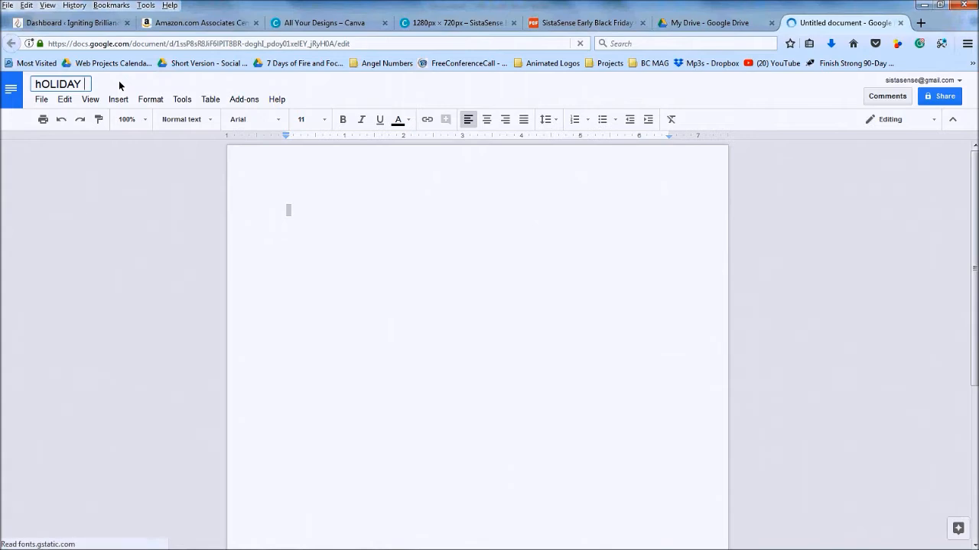
type("Holiday")
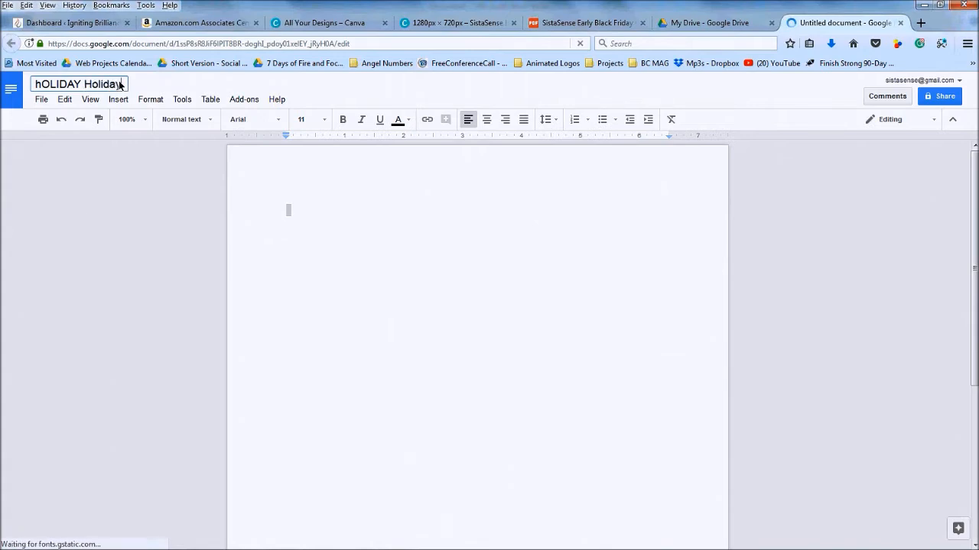
type(" Gift Guidde")
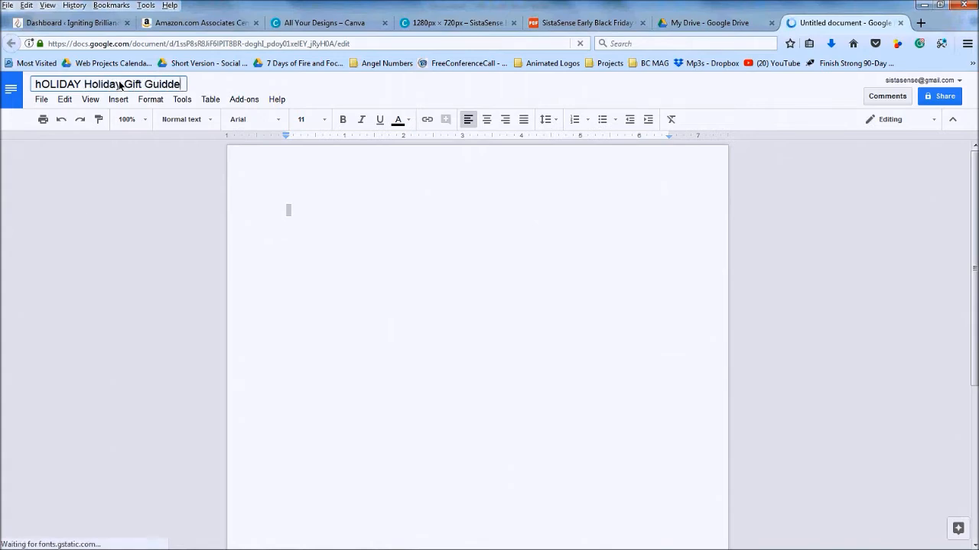
key("Left")
key("BackSpace")
left_click_drag(84, 88, 3, 83)
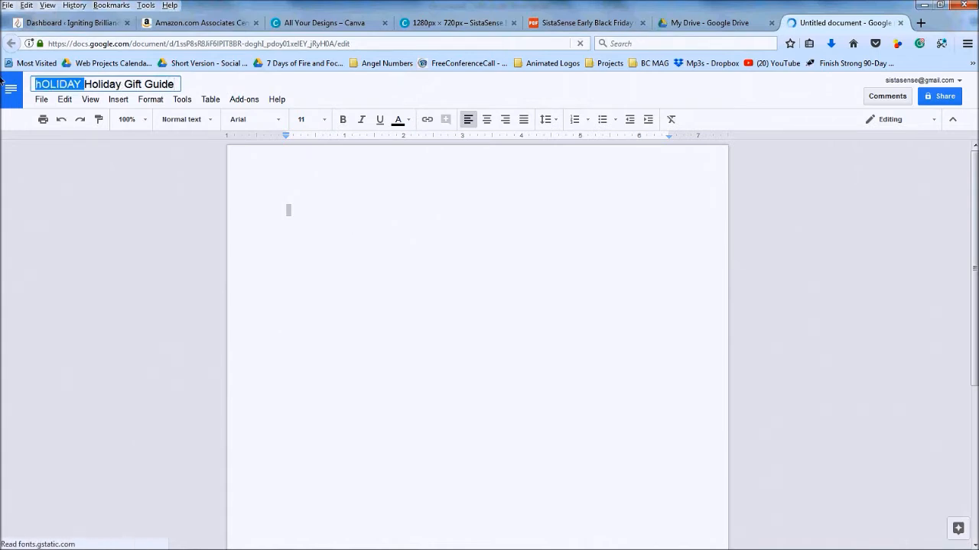
key("BackSpace")
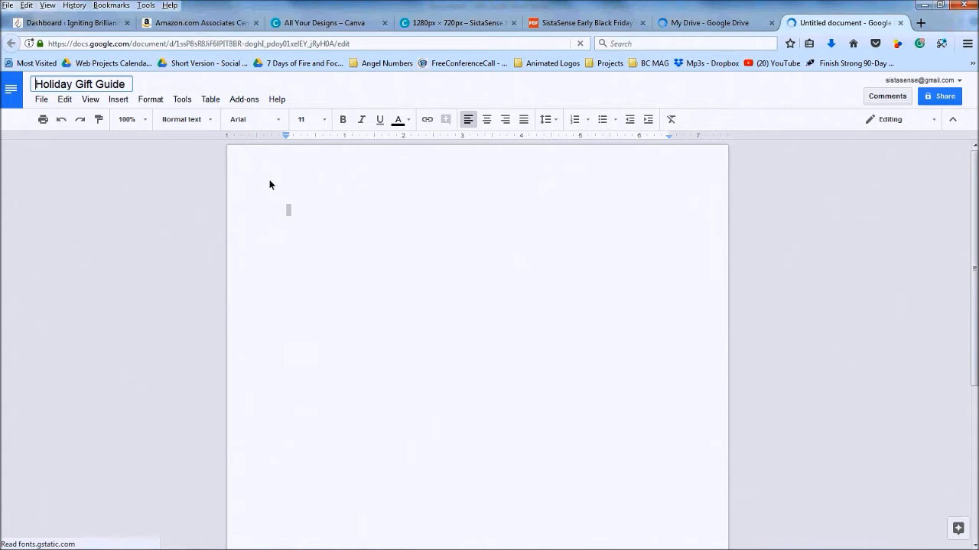
key("Return")
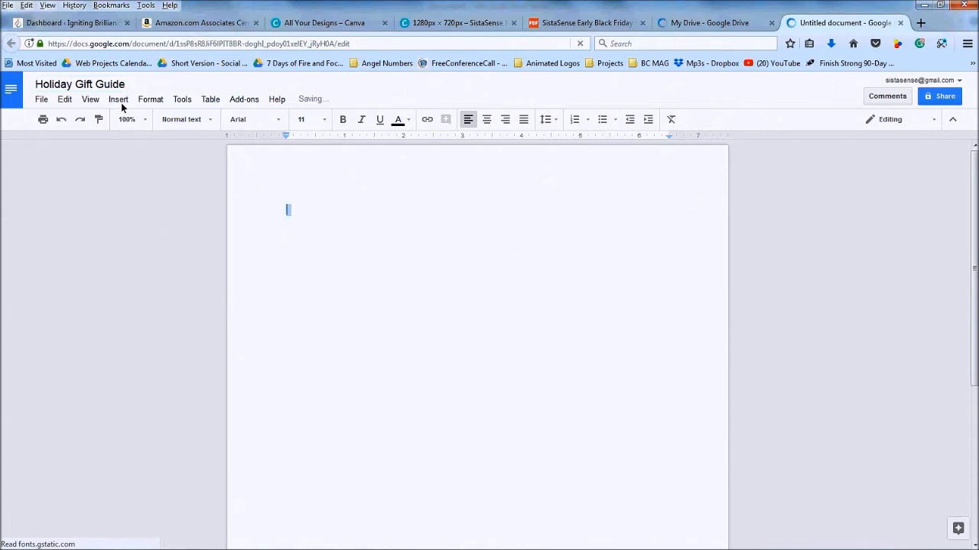
Upload the Holiday Gift Guide banner image from Downloads into the Google Doc
left_click(118, 100)
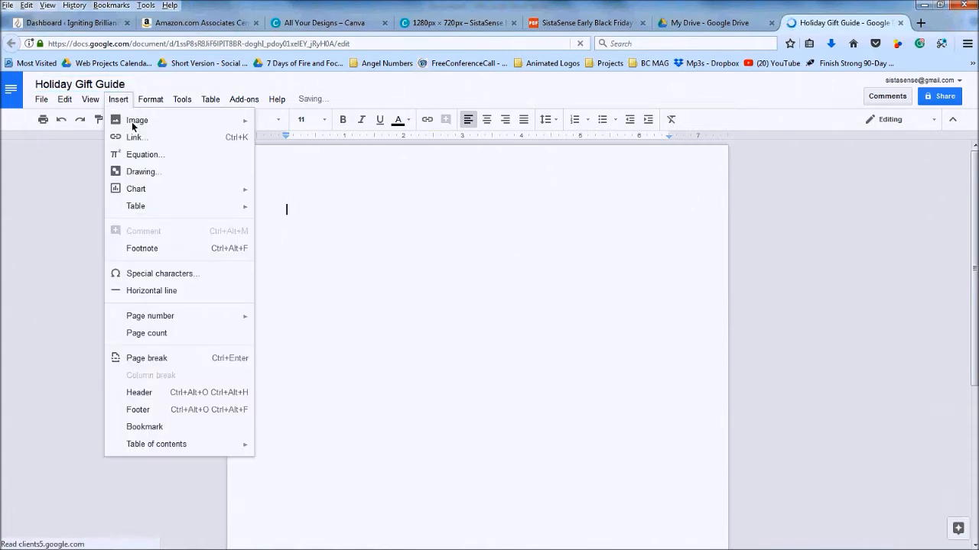
mouse_move(133, 123)
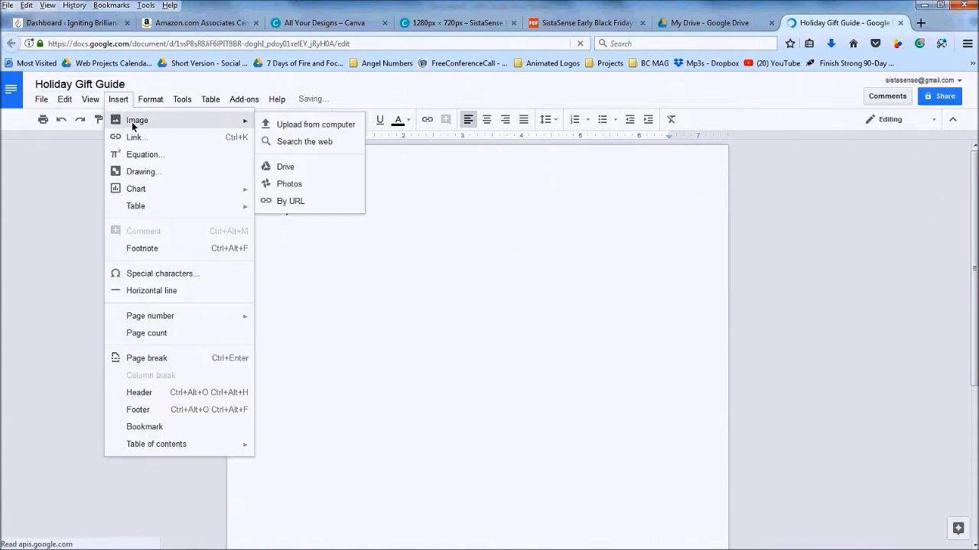
left_click(290, 127)
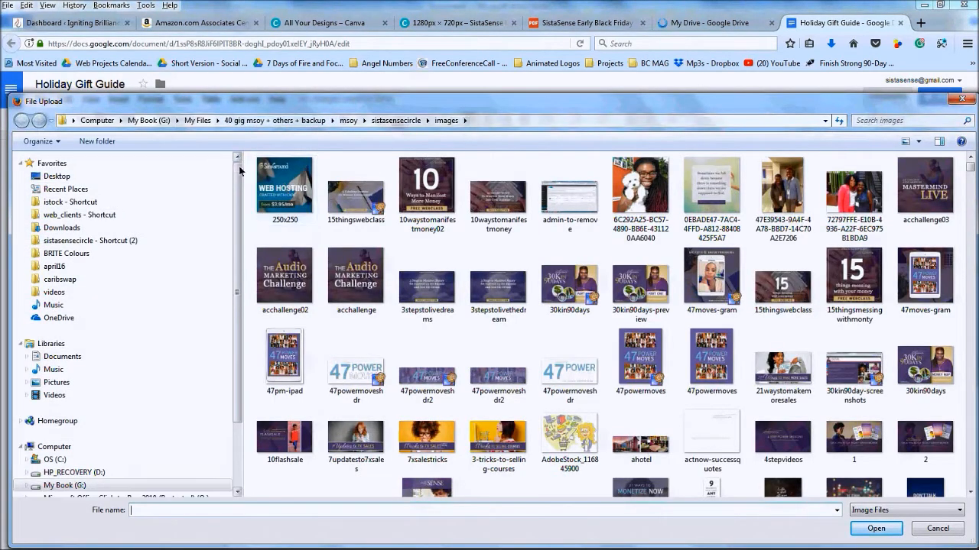
left_click(64, 229)
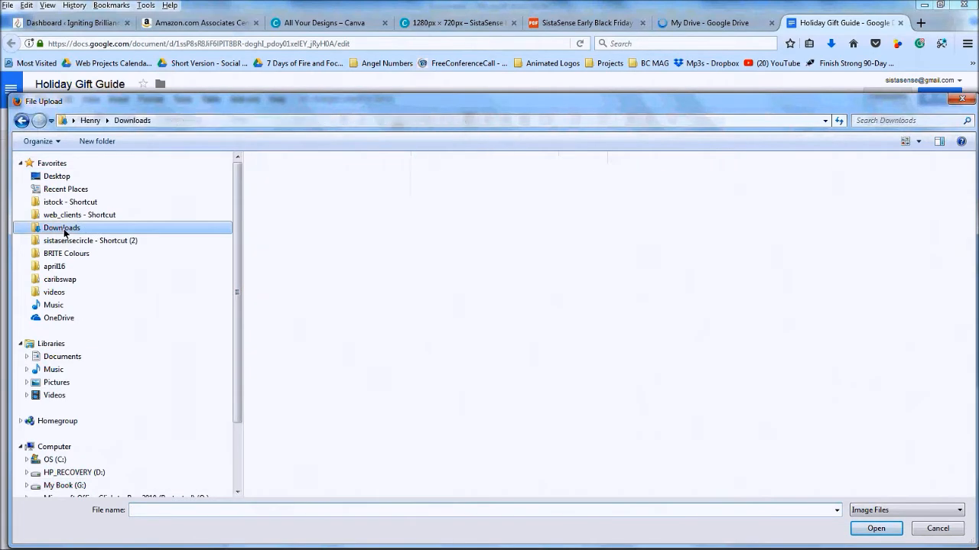
left_click(276, 195)
double_click(275, 195)
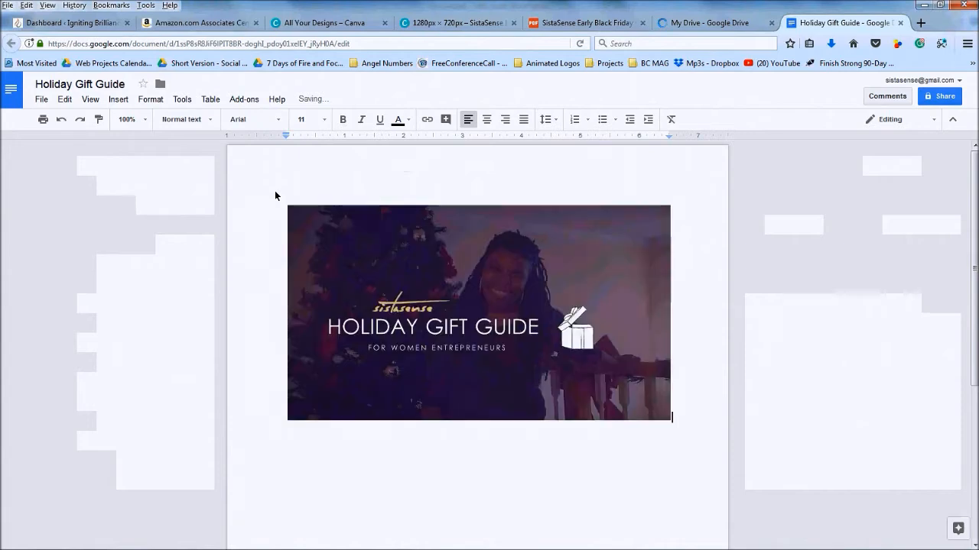
left_click(346, 273)
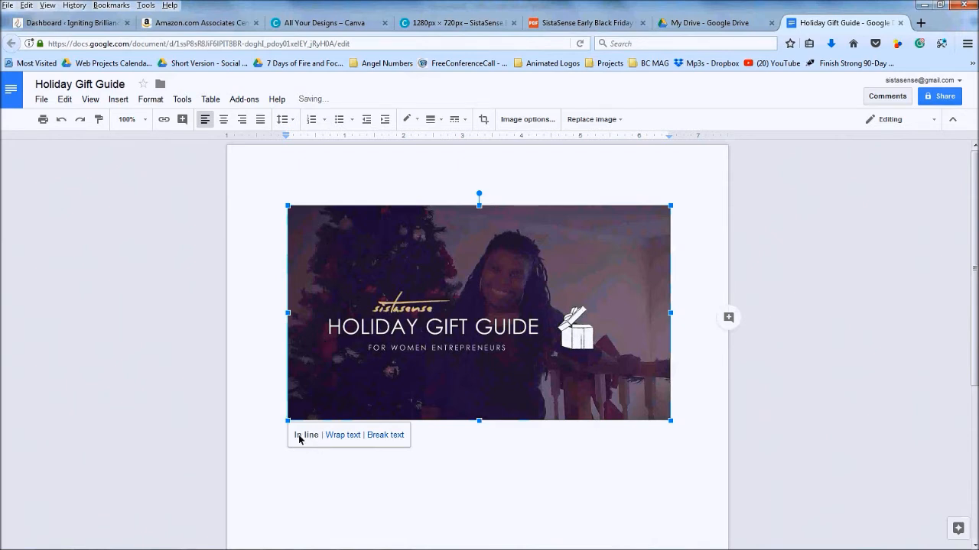
Set the banner to Wrap text with a 0" margin and drag it to the left edge
left_click(343, 435)
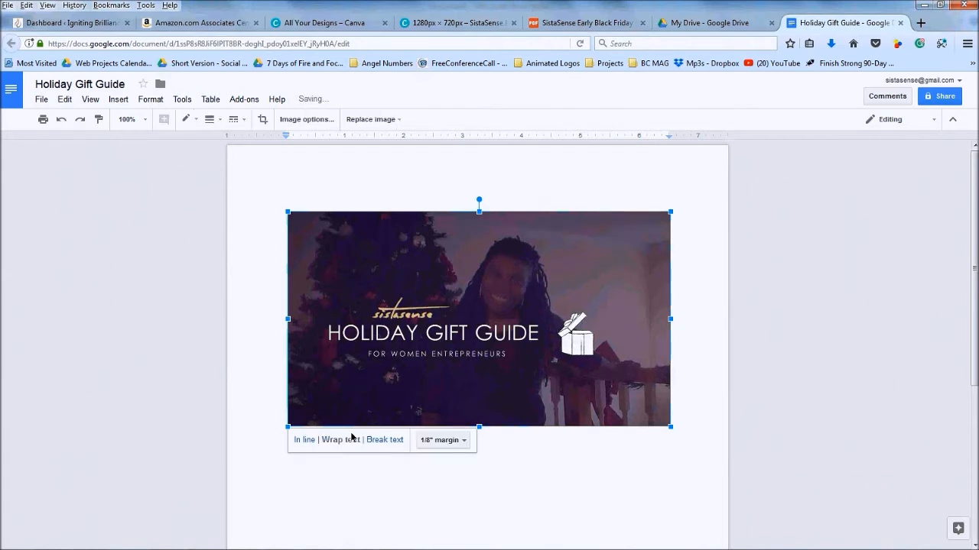
left_click(464, 444)
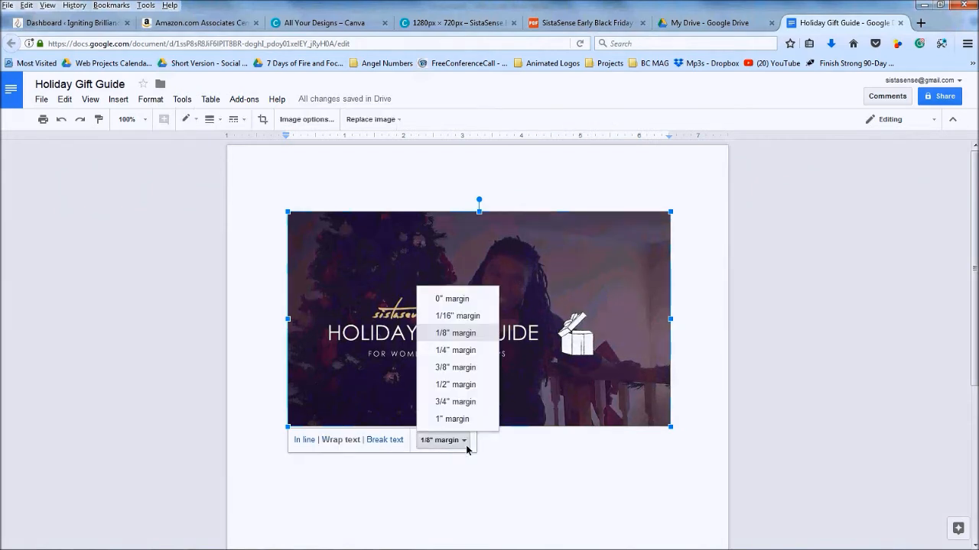
left_click(448, 299)
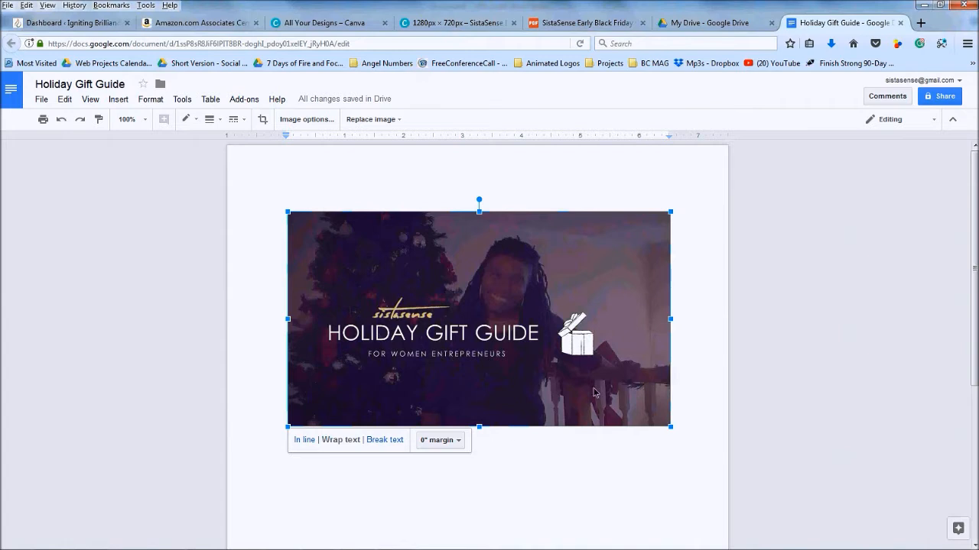
left_click_drag(496, 286, 412, 200)
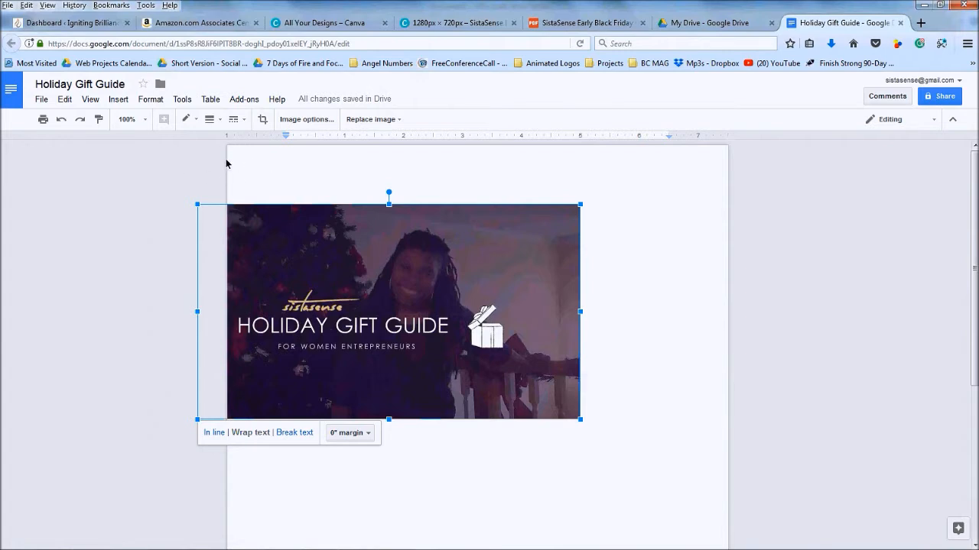
Change the Page setup top margin to 0 and apply it
left_click(47, 104)
mouse_move(98, 258)
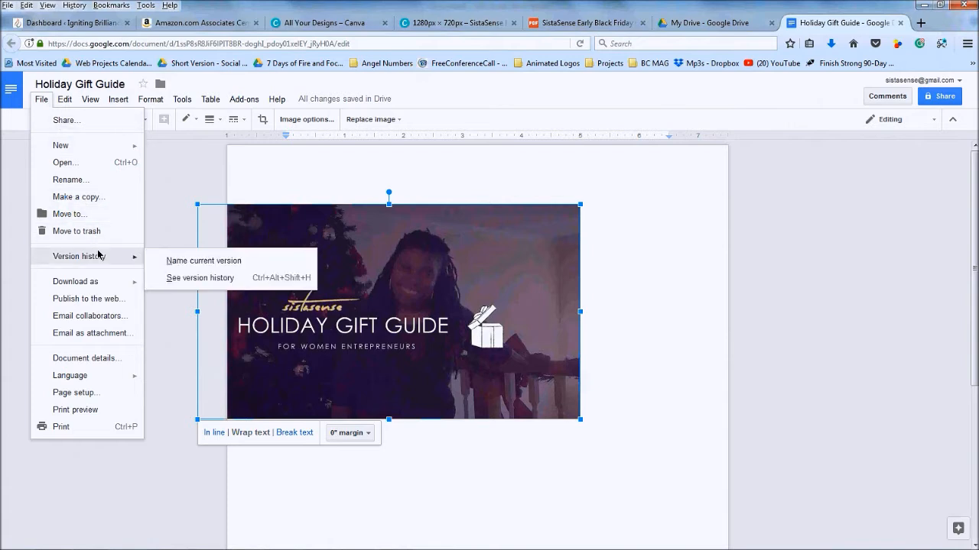
left_click(91, 394)
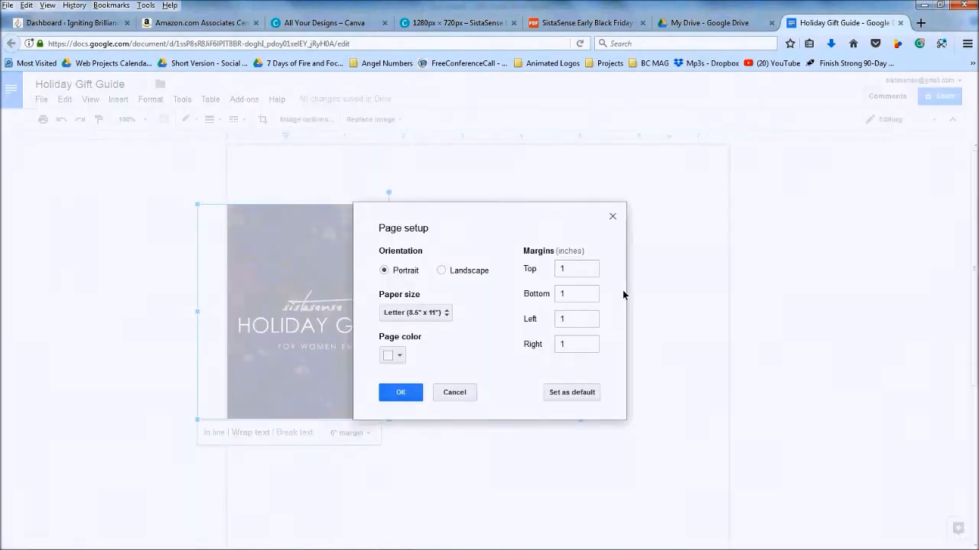
left_click(579, 269)
type("0")
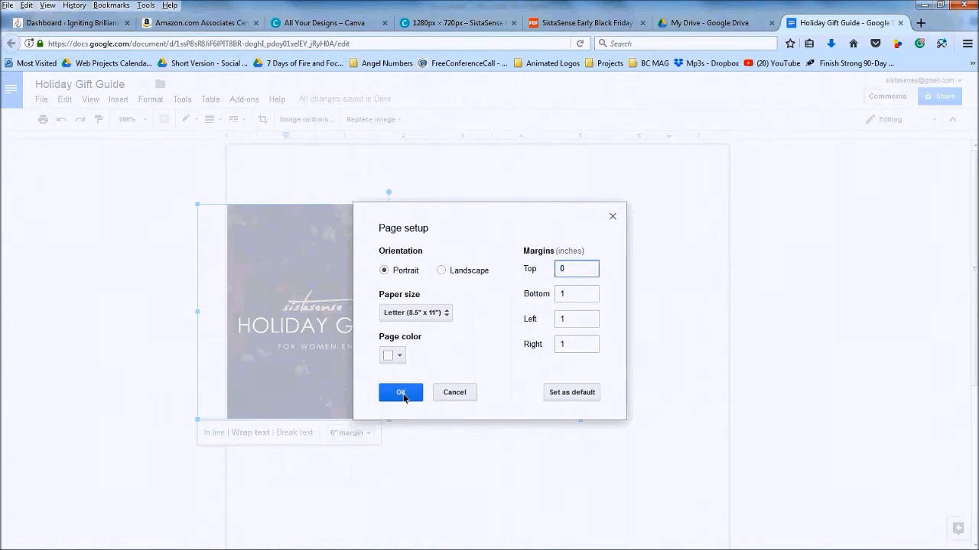
left_click(403, 392)
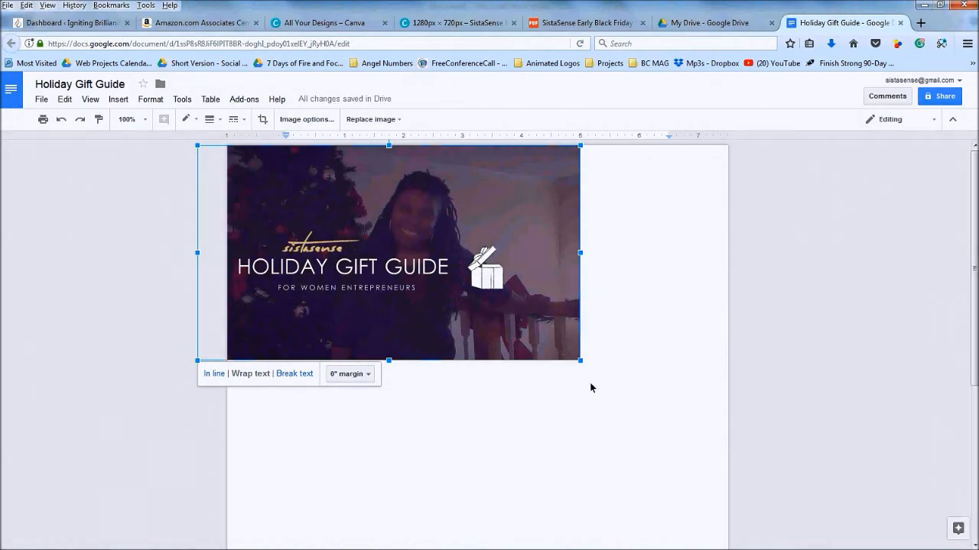
Drag the banner's corner handle to widen it to the page's right edge
left_click_drag(580, 366, 690, 451)
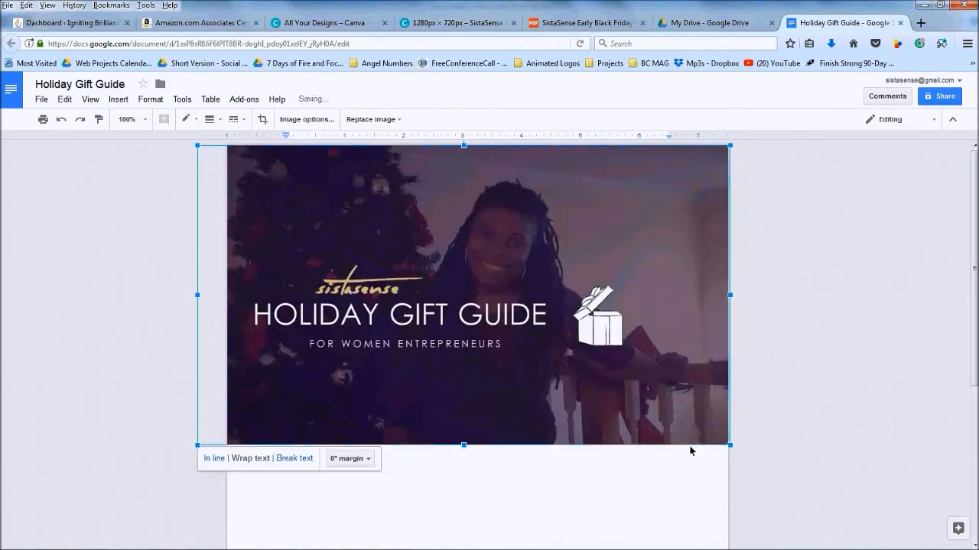
left_click(603, 507)
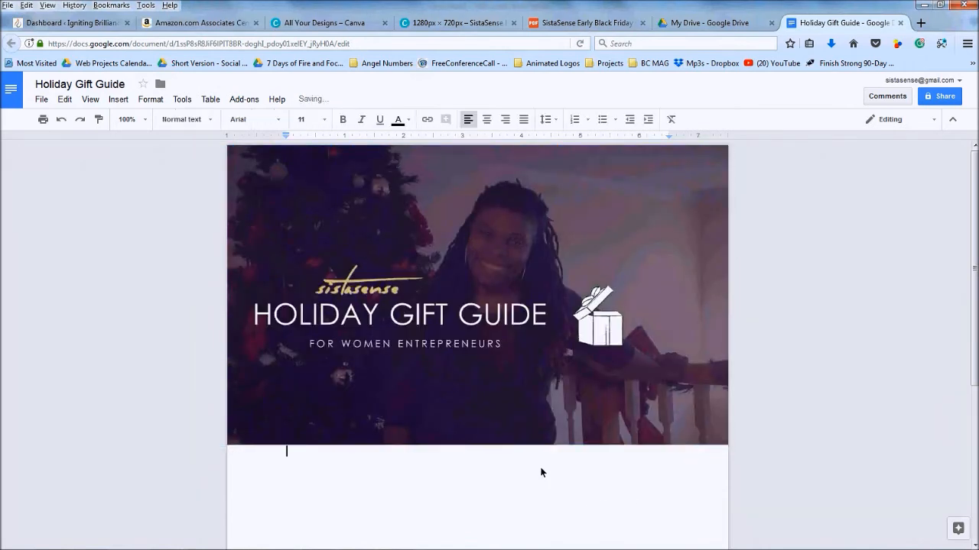
left_click(434, 343)
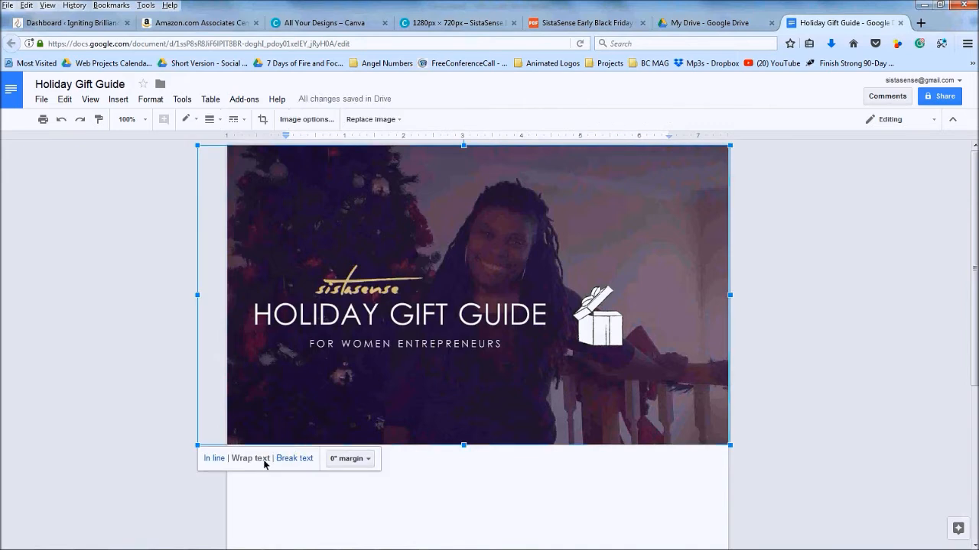
left_click(430, 478)
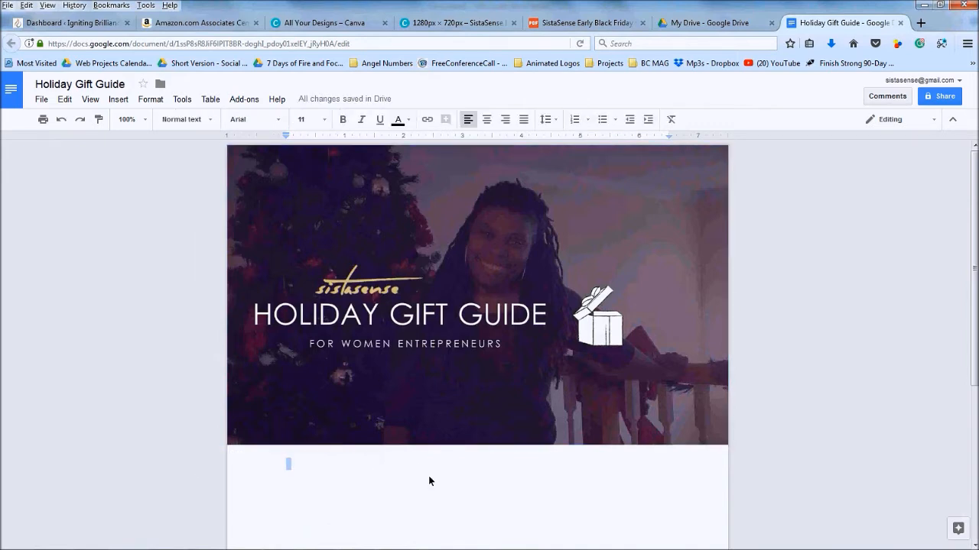
Reconfirm Page setup with a 0 top margin, then return to the Word document
left_click(41, 99)
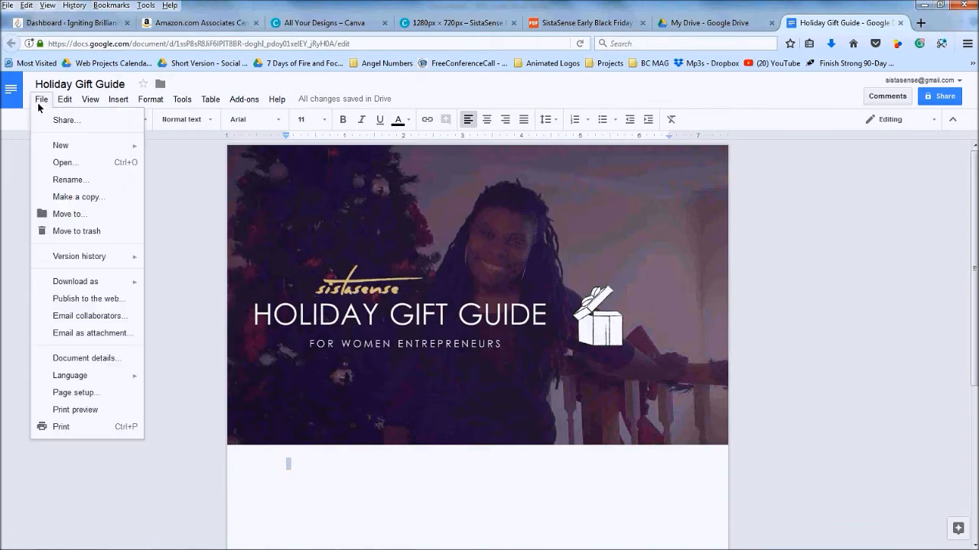
left_click(89, 394)
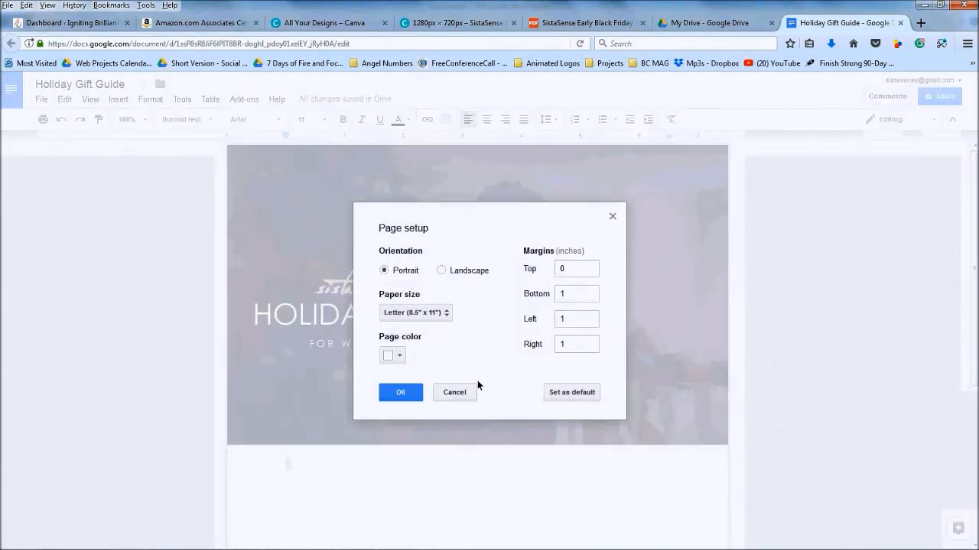
left_click(402, 393)
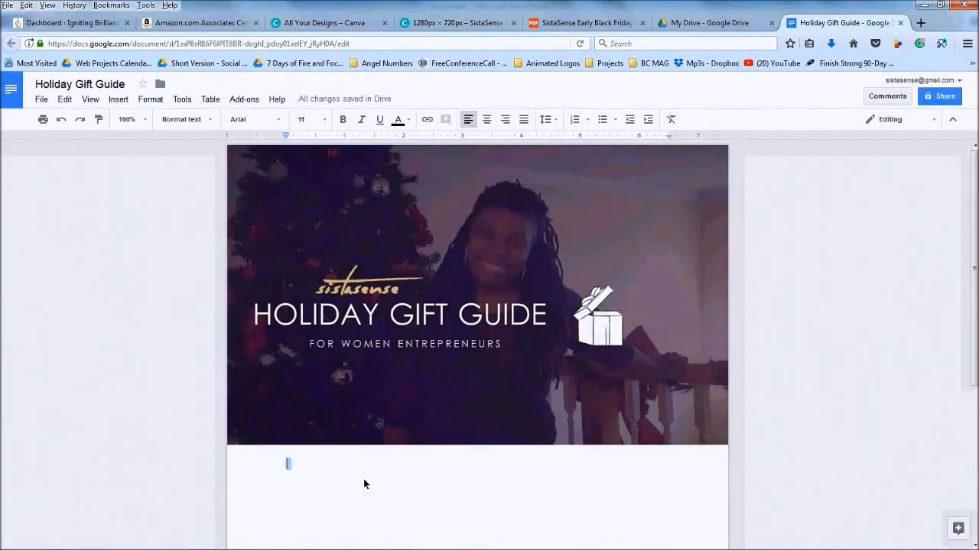
scroll(364, 480, "down", 3)
scroll(363, 480, "up", 3)
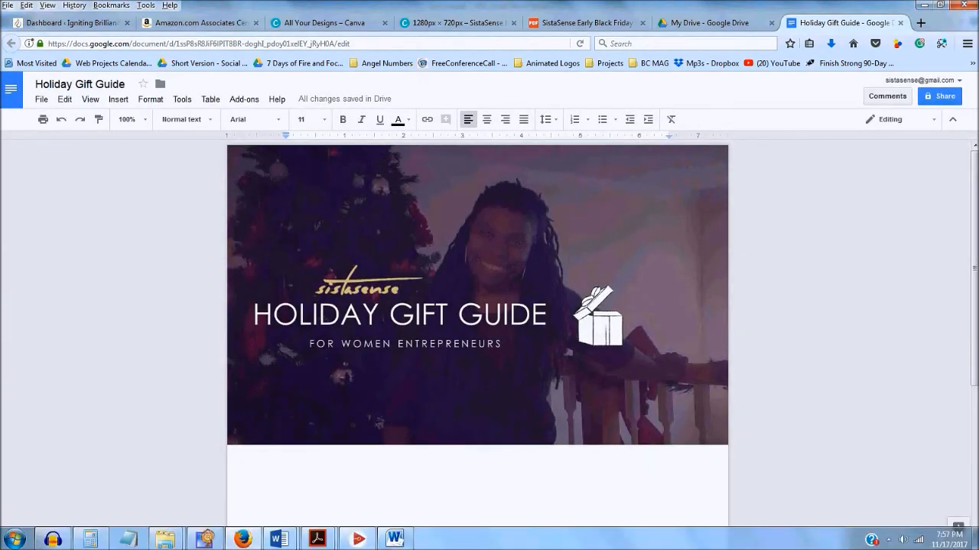
left_click(395, 539)
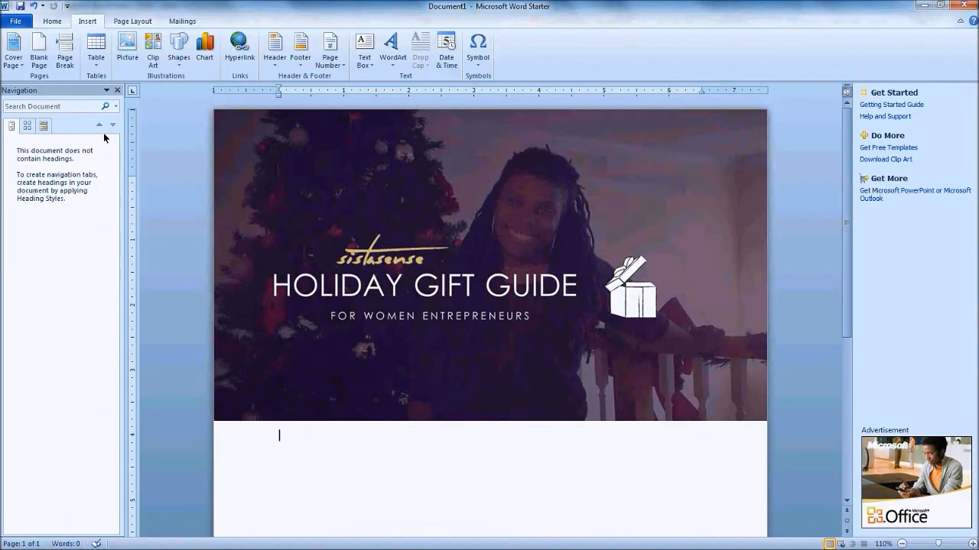
Save the Word document as 'SistaSense - Holiday Gift Guide' in sistasensecircle > documents
left_click(16, 24)
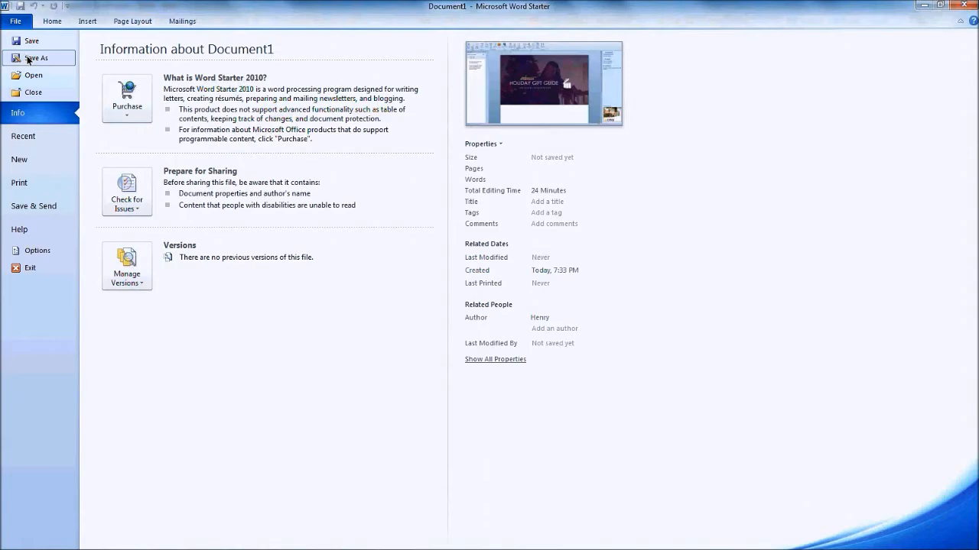
left_click(28, 59)
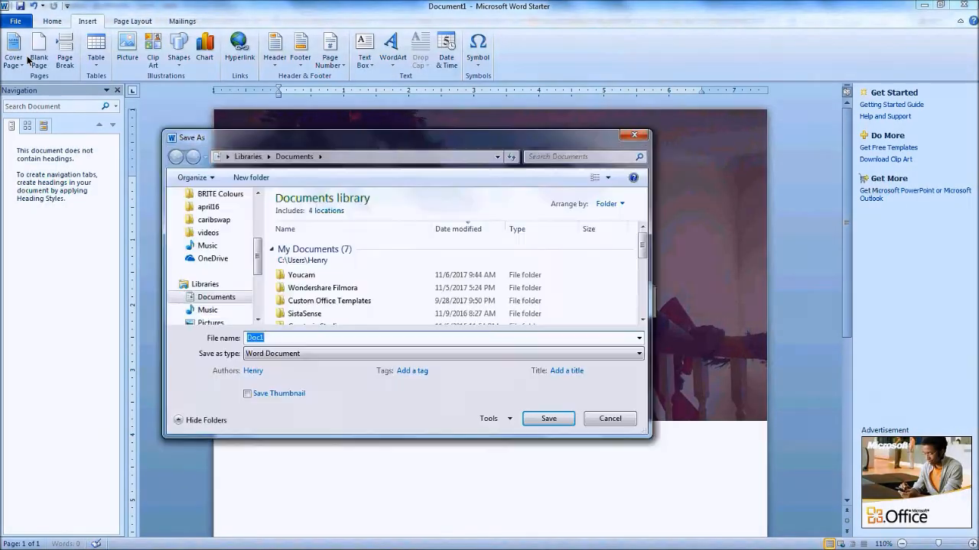
scroll(221, 260, "up", 3)
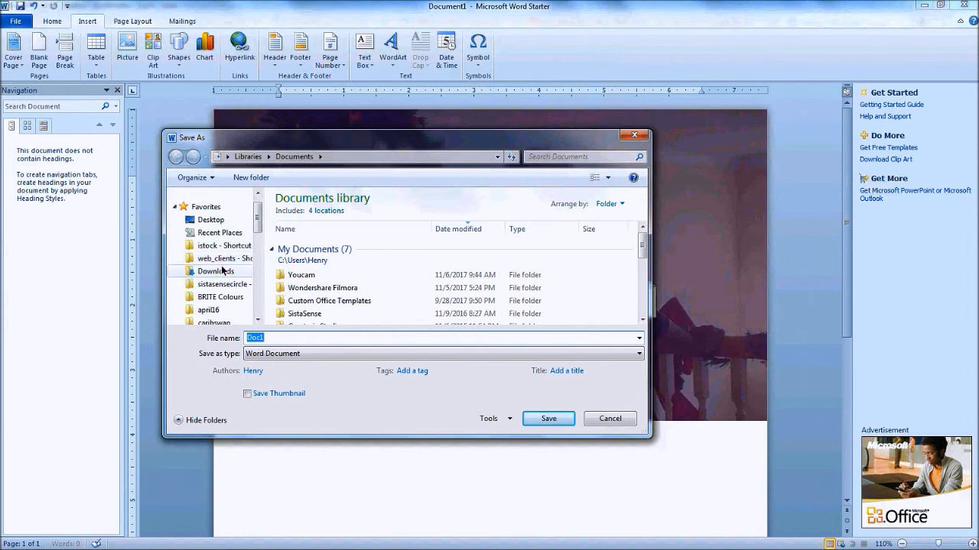
left_click(239, 287)
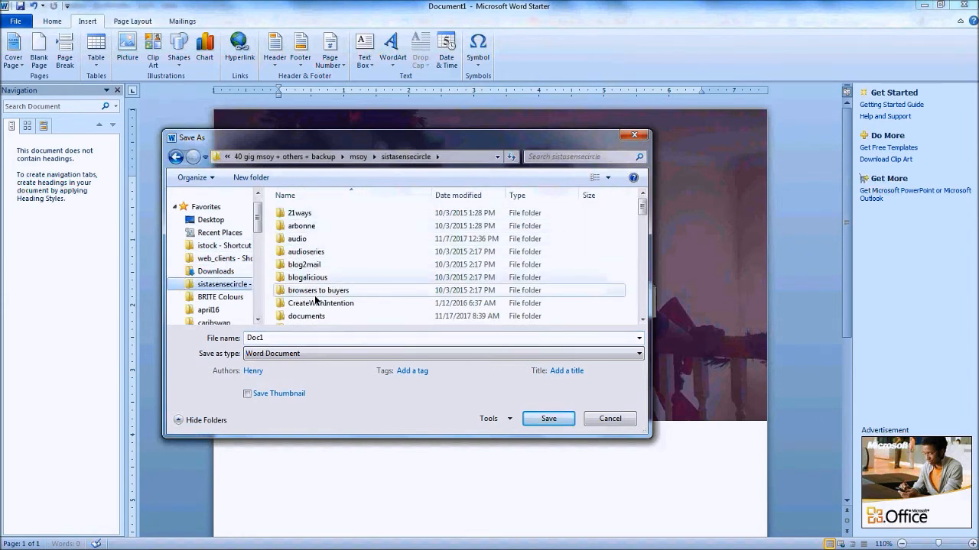
double_click(315, 319)
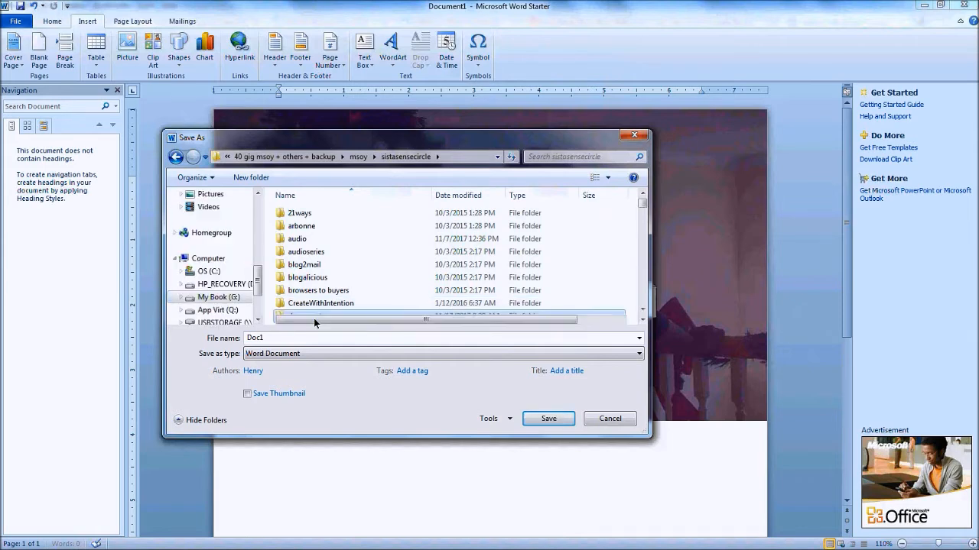
double_click(284, 337)
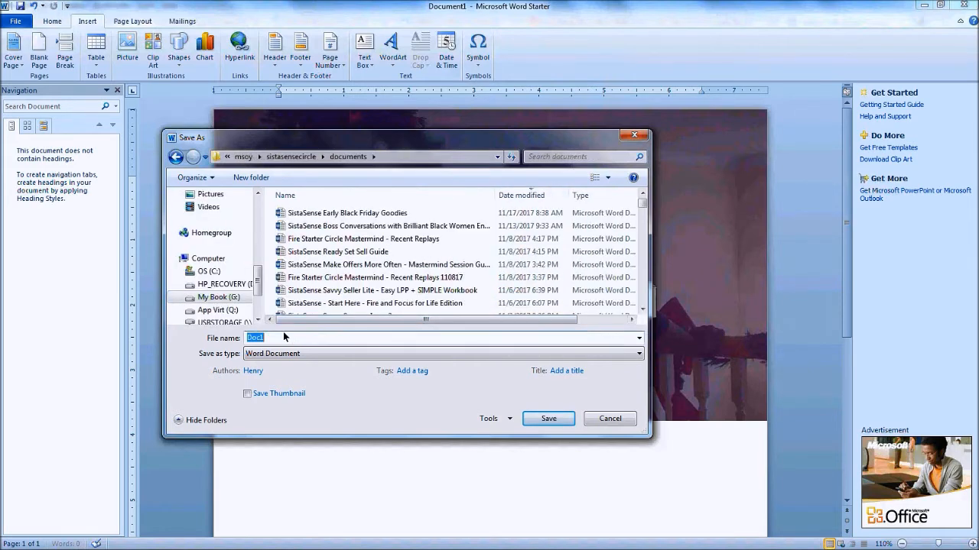
type("SistaSense-")
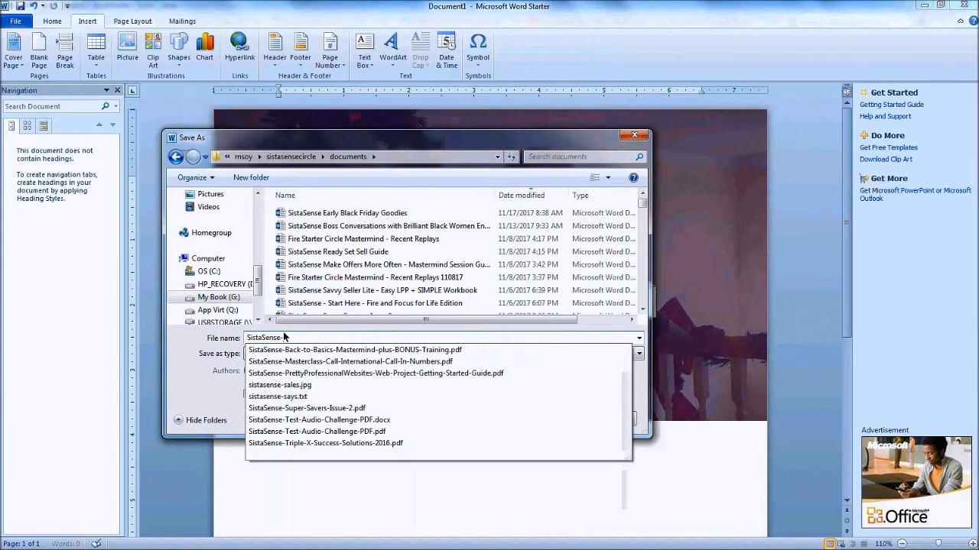
key("BackSpace")
type("- Hoo")
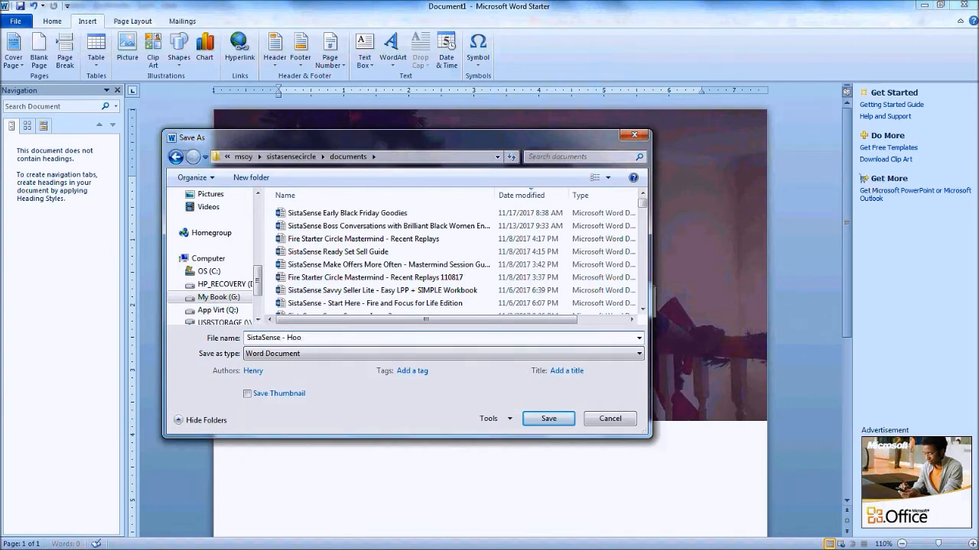
type("iday Gift Guide")
key("Return")
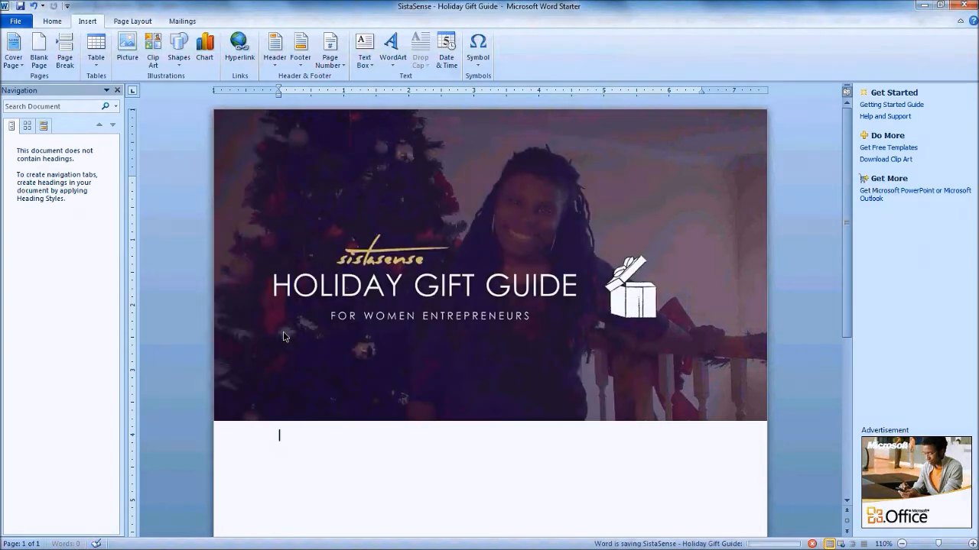
Type a paragraph below the banner thanking readers for choosing SistaSense and linking to the gift guide
scroll(295, 332, "down", 5)
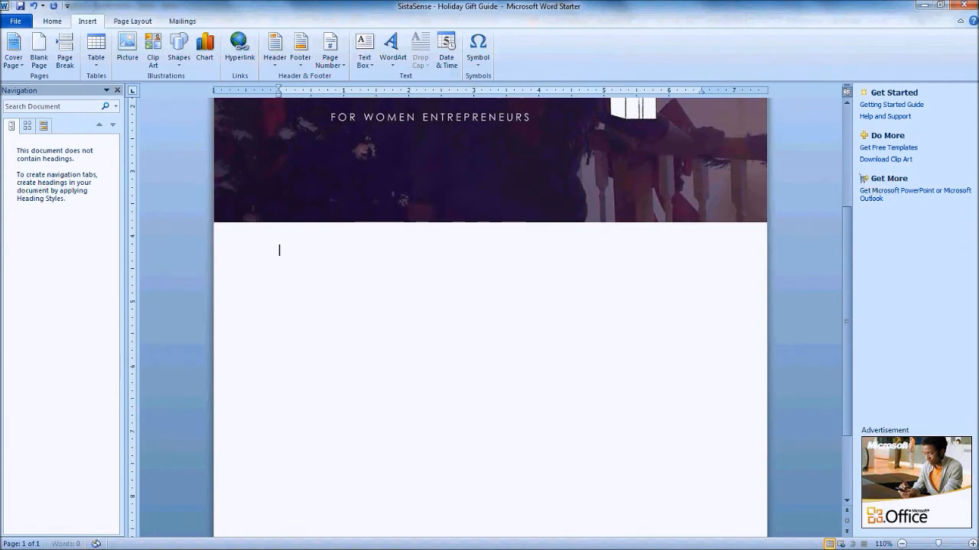
type("Thank")
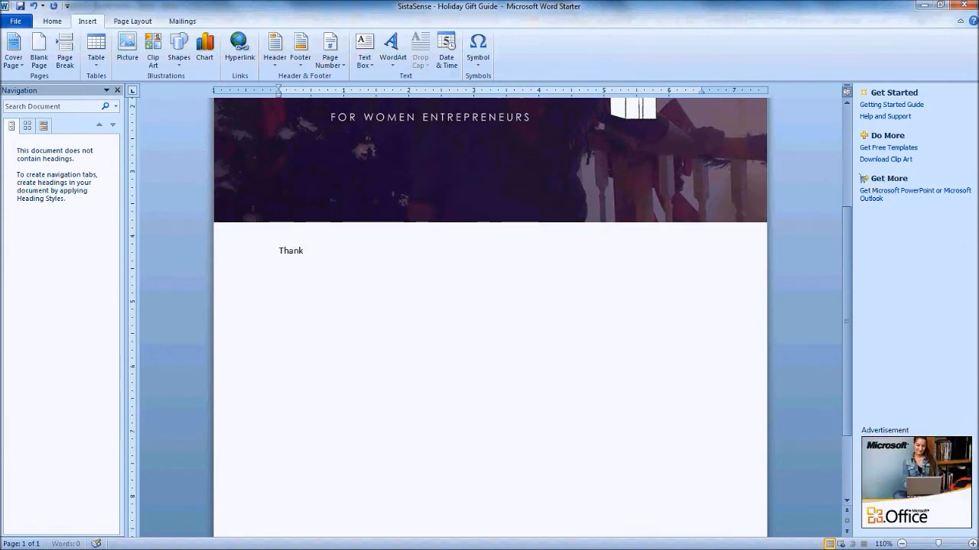
type(" you so much fo")
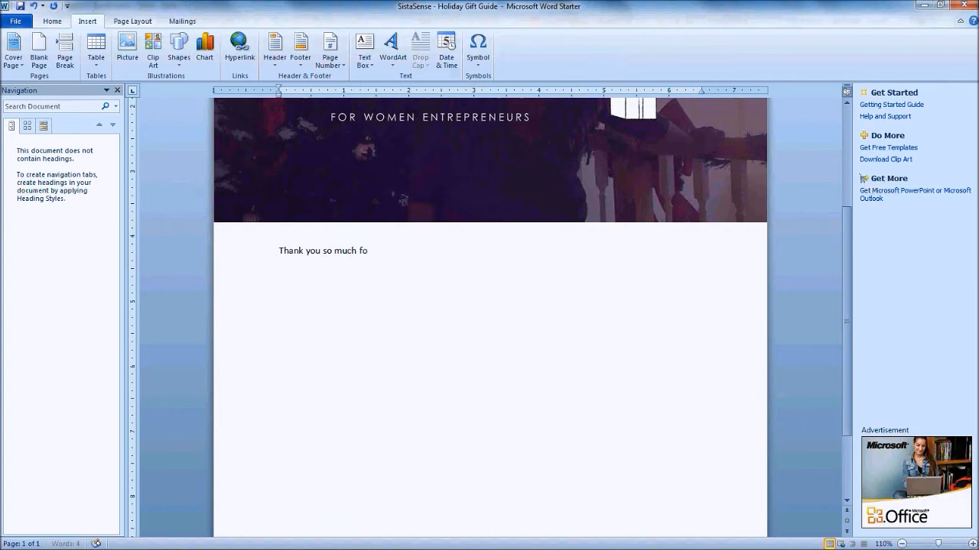
type("r choosing SistaSense. Here")
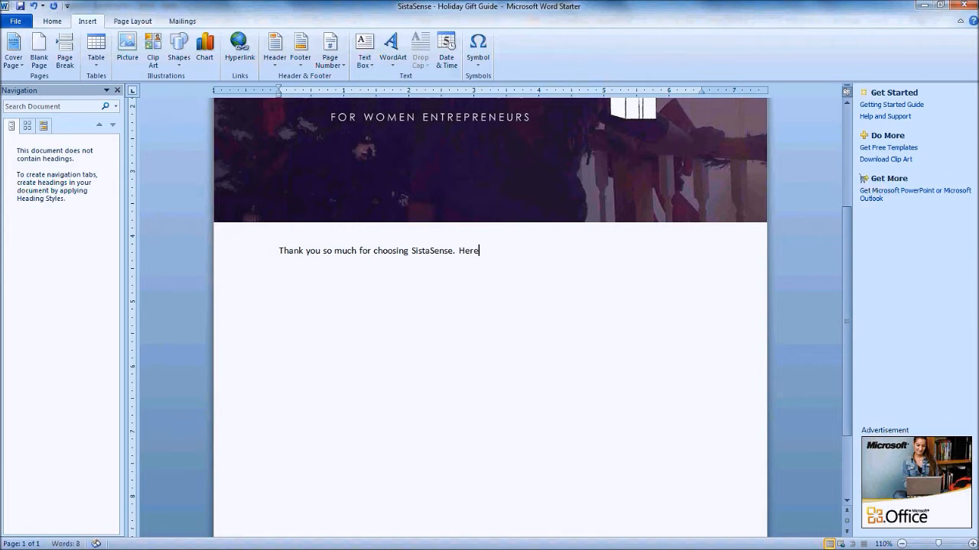
key("BackSpace")
key("BackSpace")
key("BackSpace")
key("BackSpace")
type("Clic")
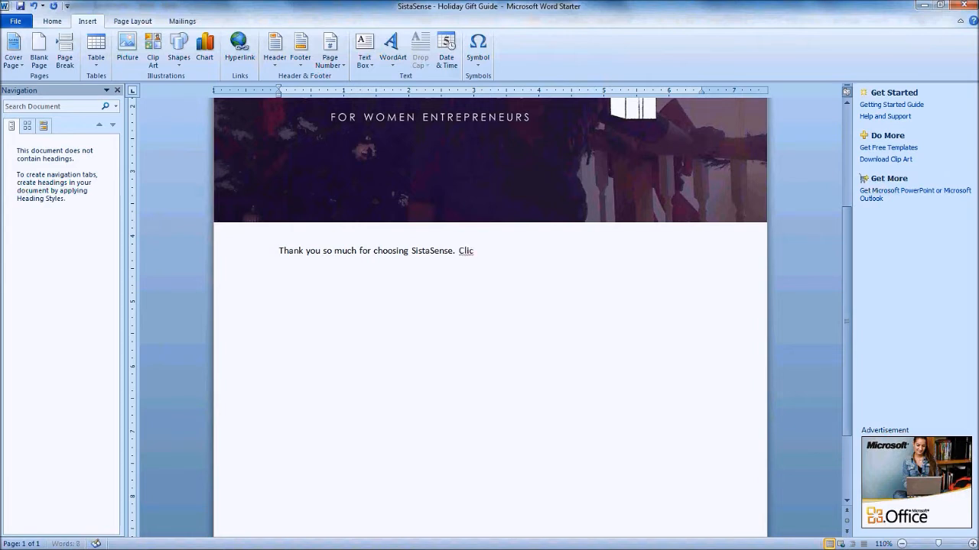
type("k the link below to dive into")
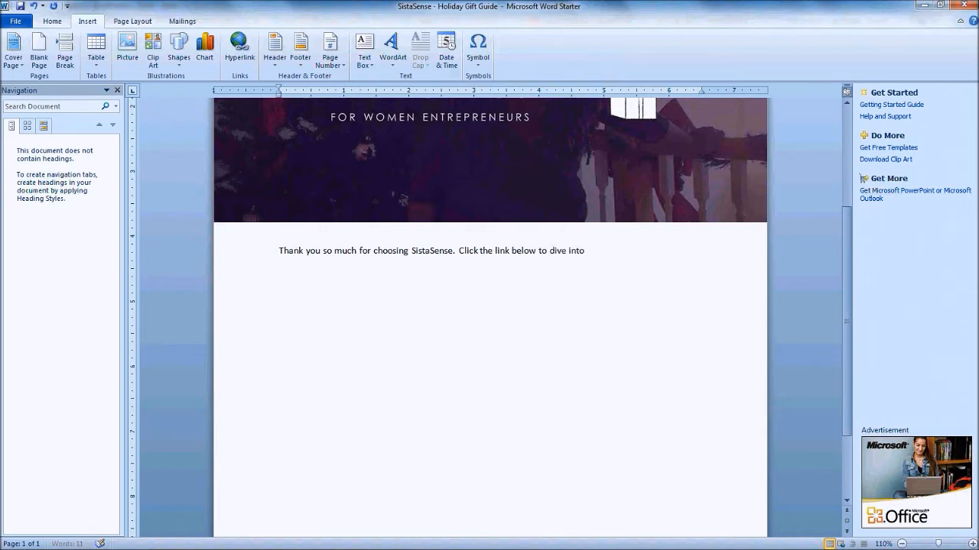
type(" my fabulous ho")
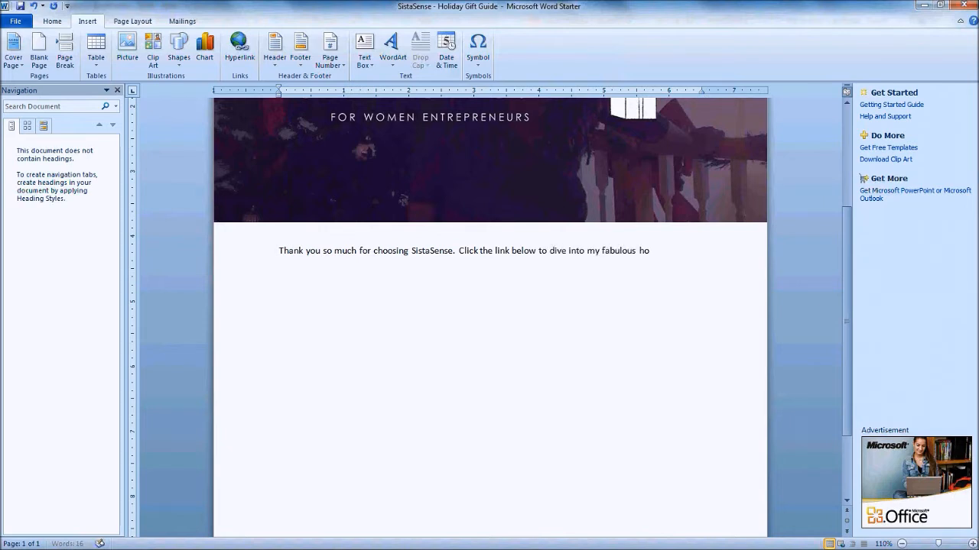
type("liday gift")
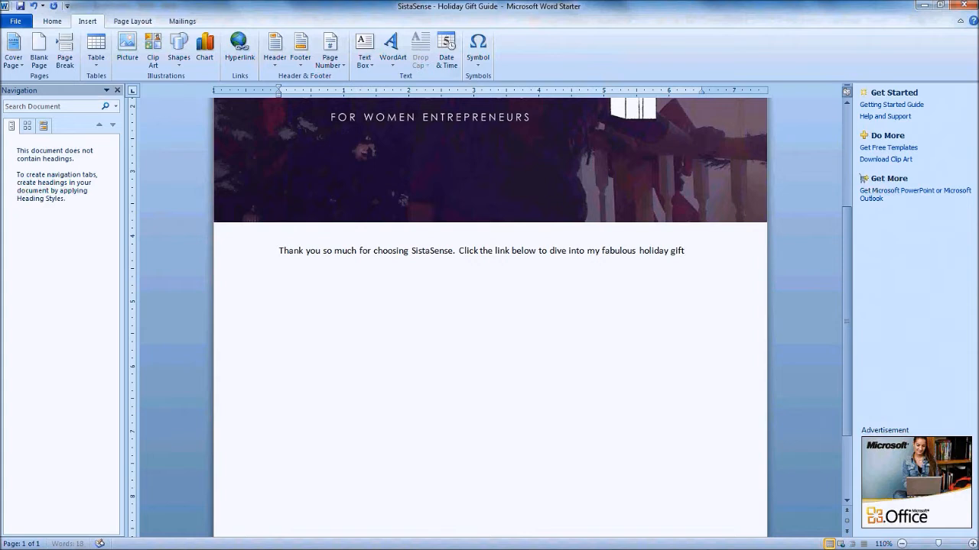
type(" guide for women entrep")
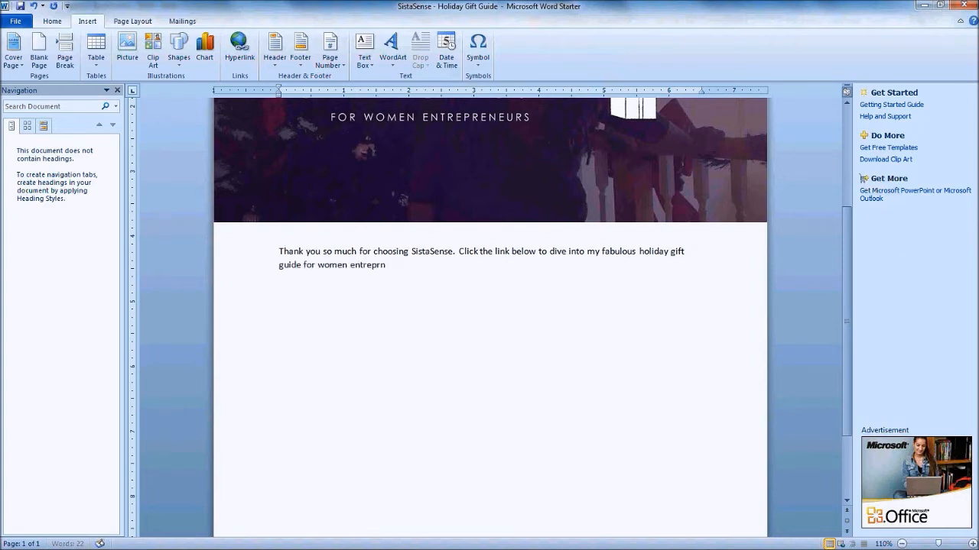
type("renu")
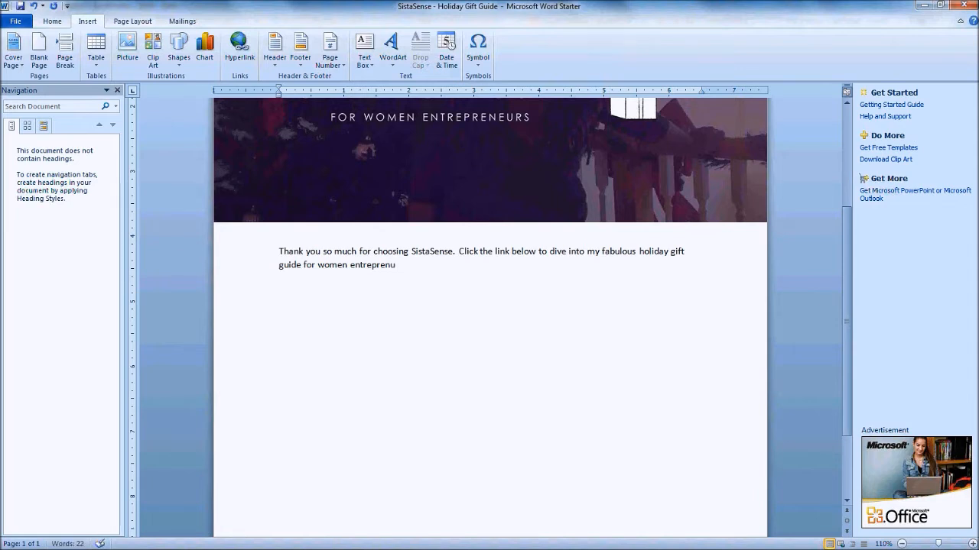
type("ers.")
key("Return")
key("Return")
Correct the misspelled 'entreprenuers' to 'entrepreneurs', then start editing the page footer
left_click(385, 264)
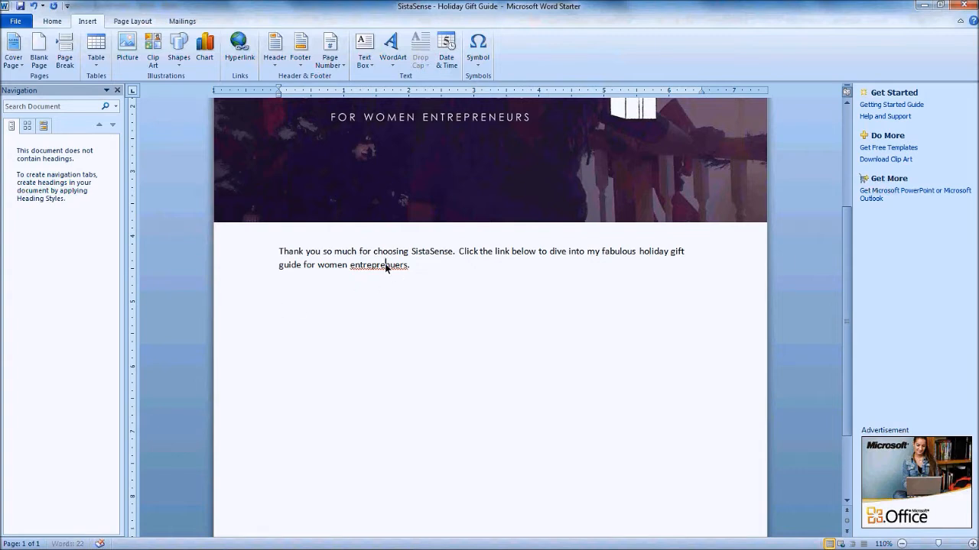
right_click(387, 266)
left_click(447, 278)
scroll(397, 295, "down", 1)
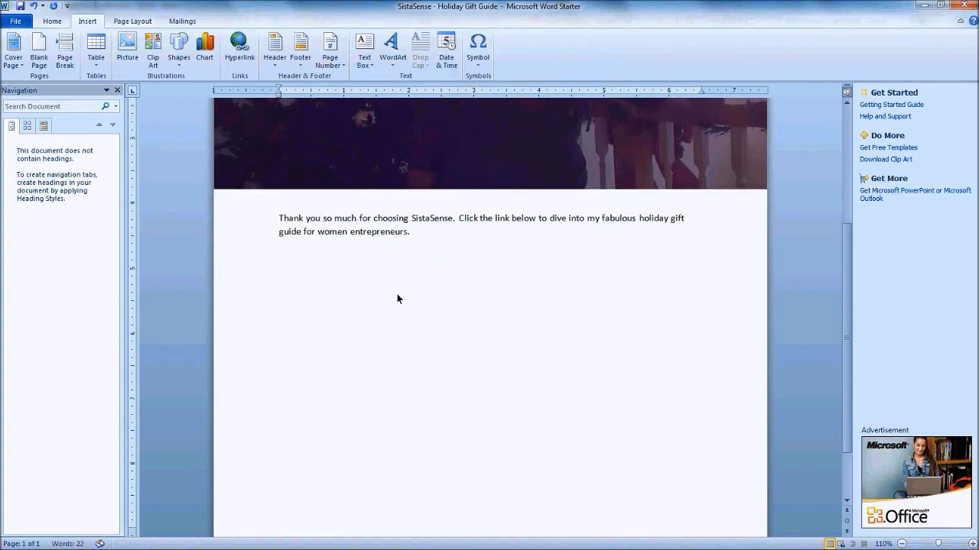
left_click(354, 282)
scroll(349, 282, "down", 2)
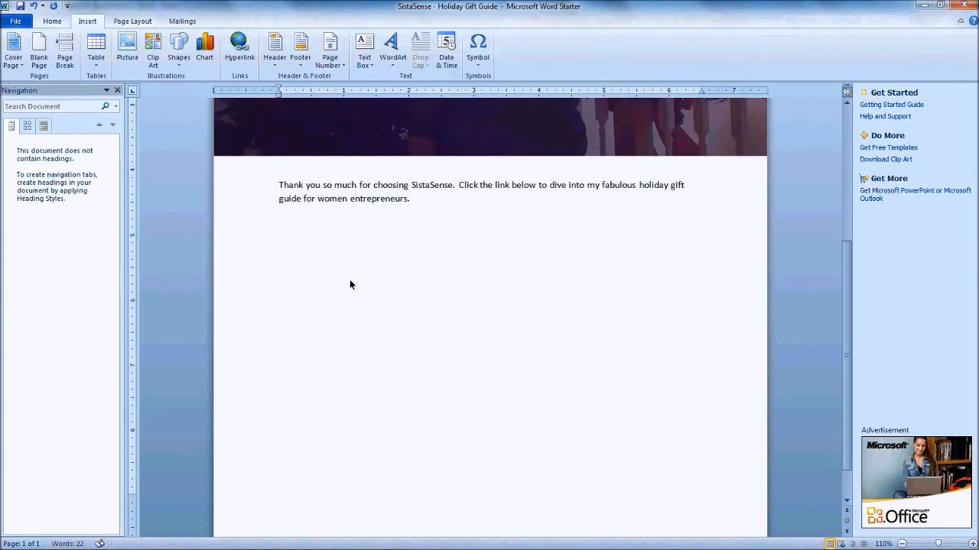
double_click(500, 510)
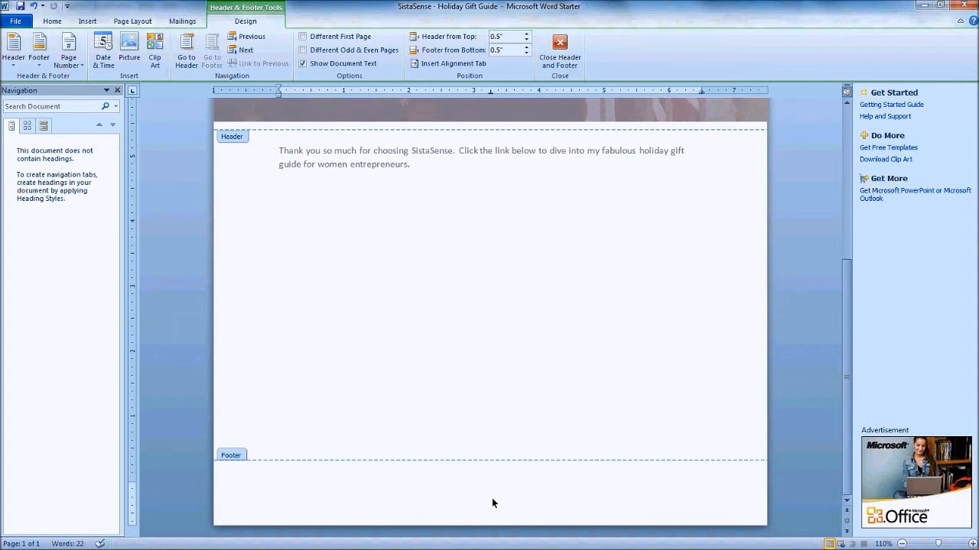
Type a footer crediting the author, SistaSense and Copyright 2017, with 'All Rights Reserved' below, and select both lines
type("Created by LaShanda Henry ")
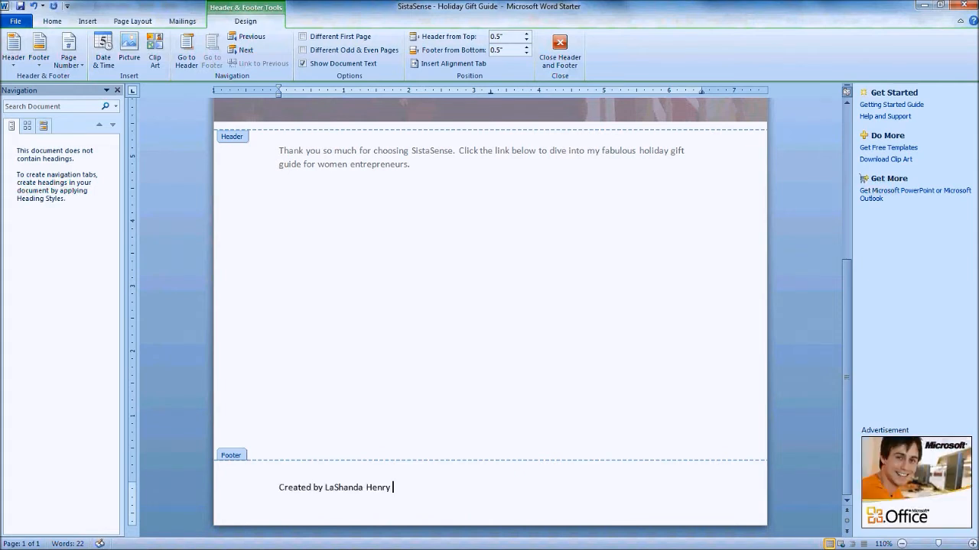
type("| SostaSense | Copyright 2017")
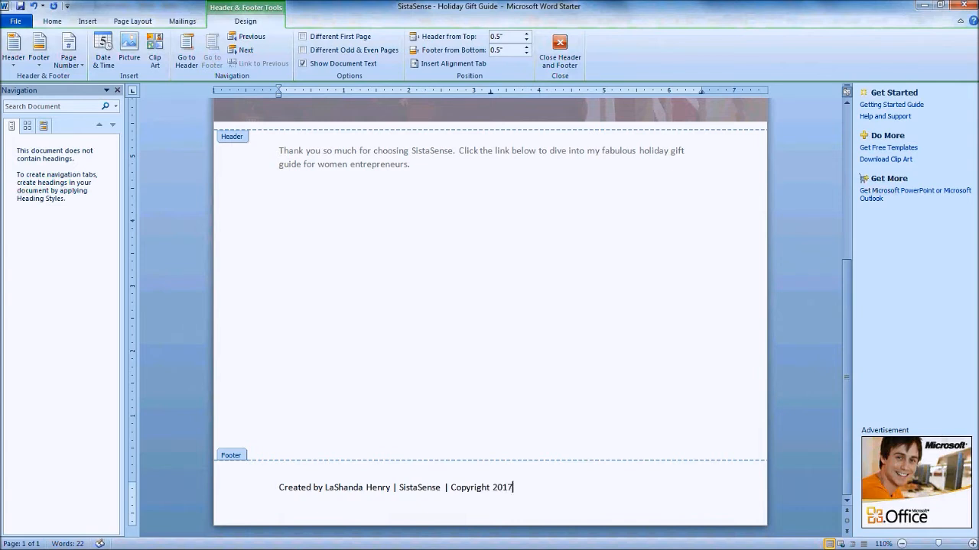
key("Return")
type("All Right")
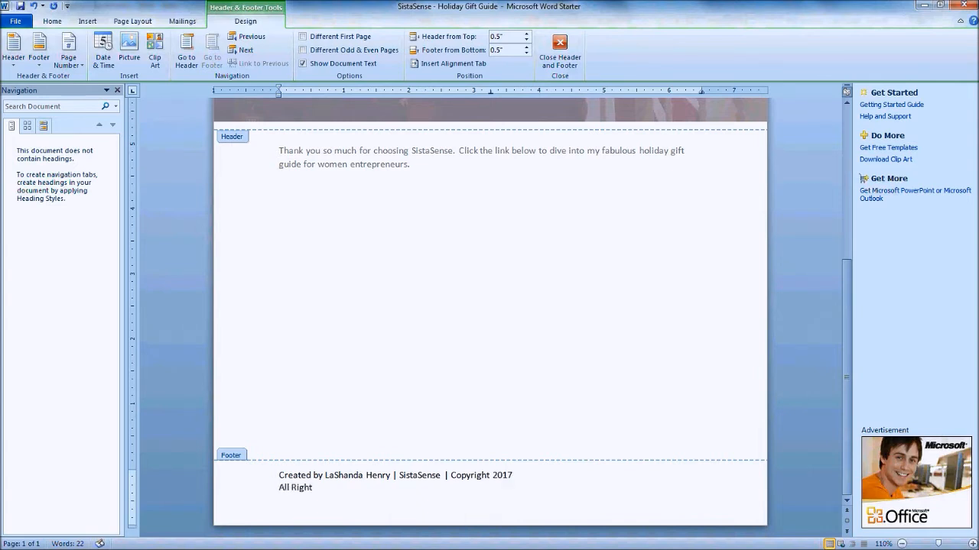
type("s RE")
left_click_drag(360, 498, 257, 466)
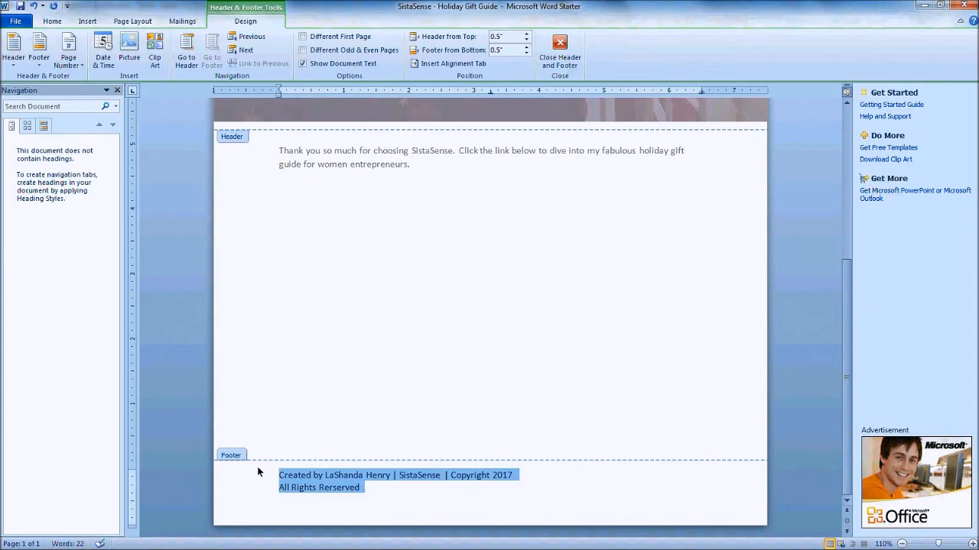
Center the two selected footer lines using the Home tab's Center alignment
left_click(52, 21)
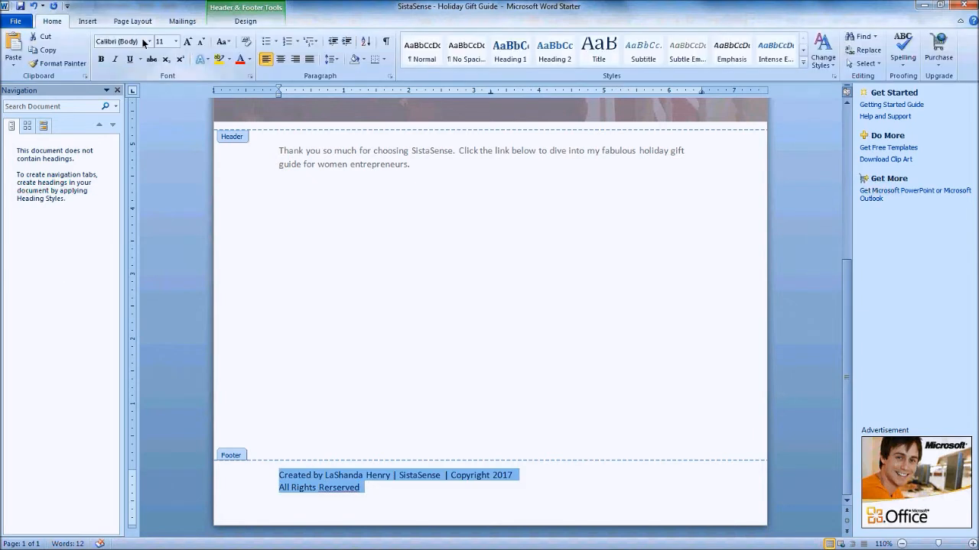
left_click(281, 59)
left_click(578, 481)
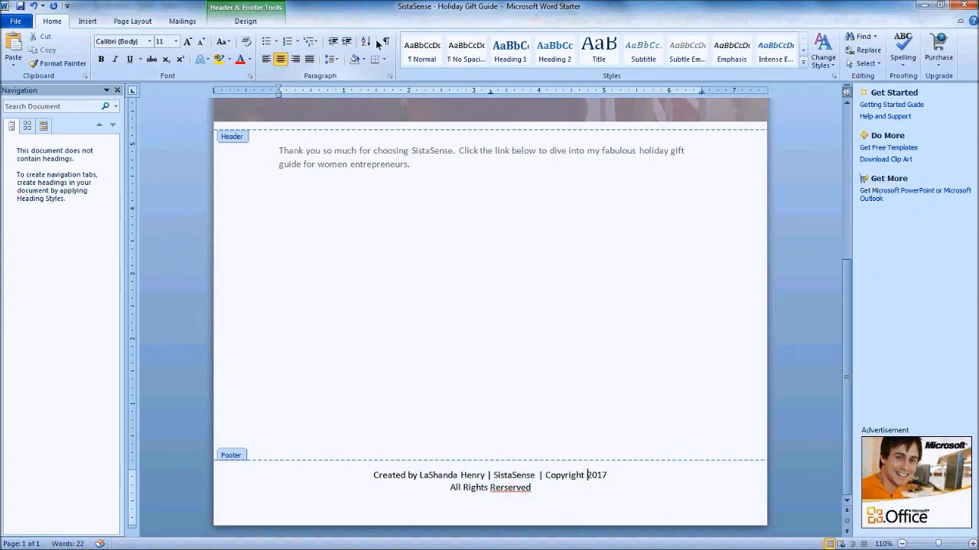
left_click(87, 21)
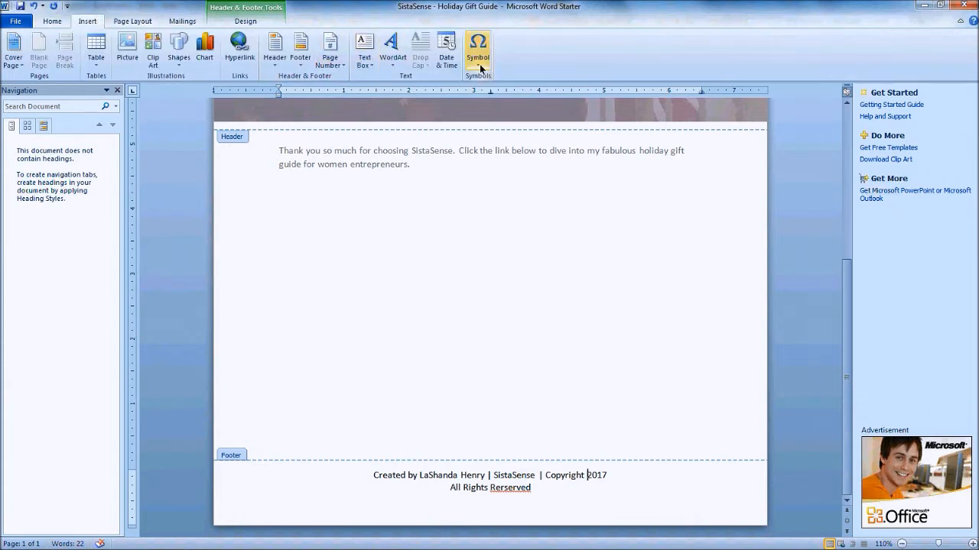
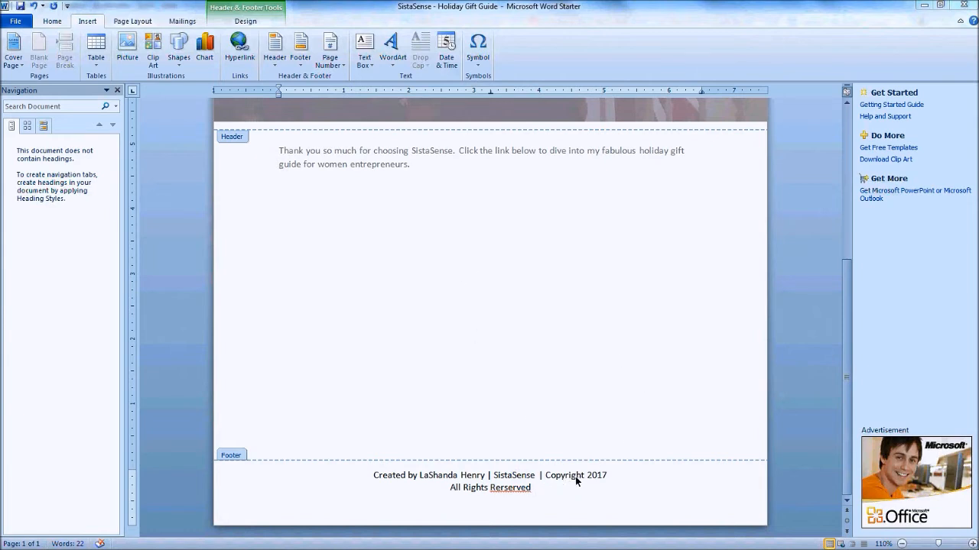
Insert a © symbol before 2017 in the footer and correct 'Rerserved' to 'Reserved'
left_click(478, 52)
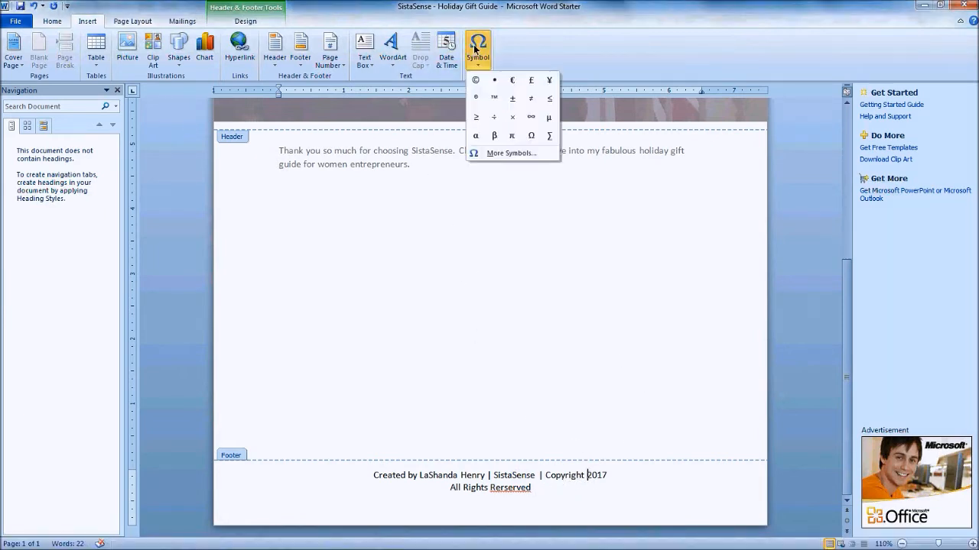
left_click(476, 82)
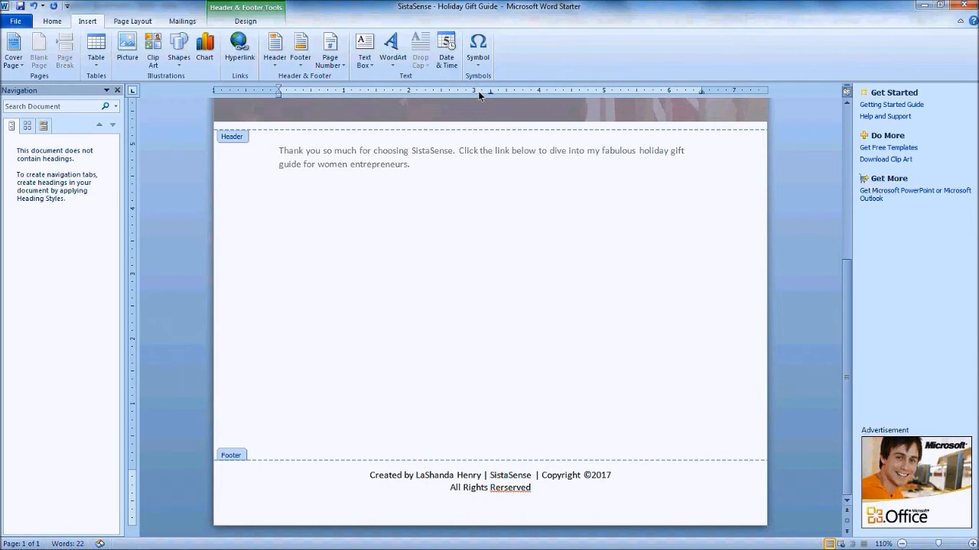
right_click(510, 487)
left_click(561, 311)
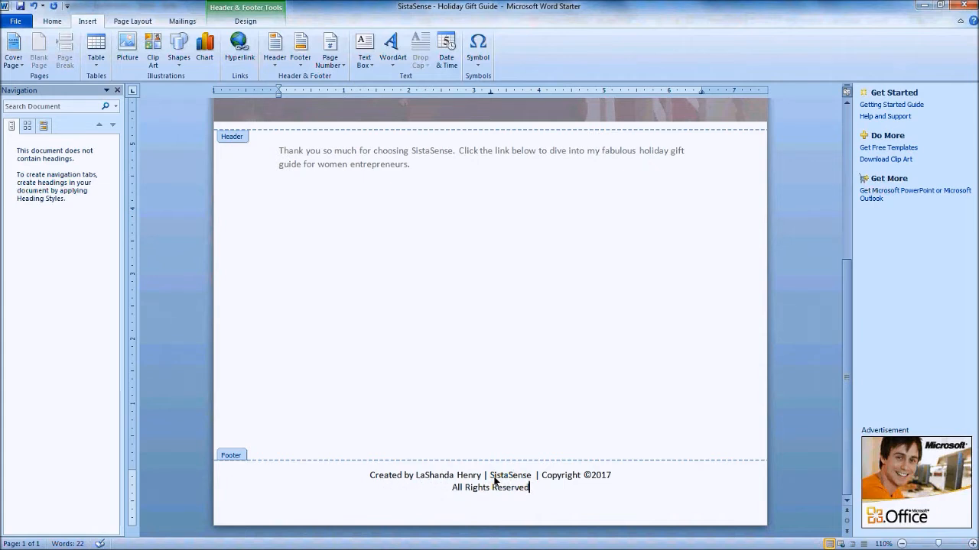
left_click_drag(490, 476, 533, 477)
right_click(523, 475)
left_click(564, 410)
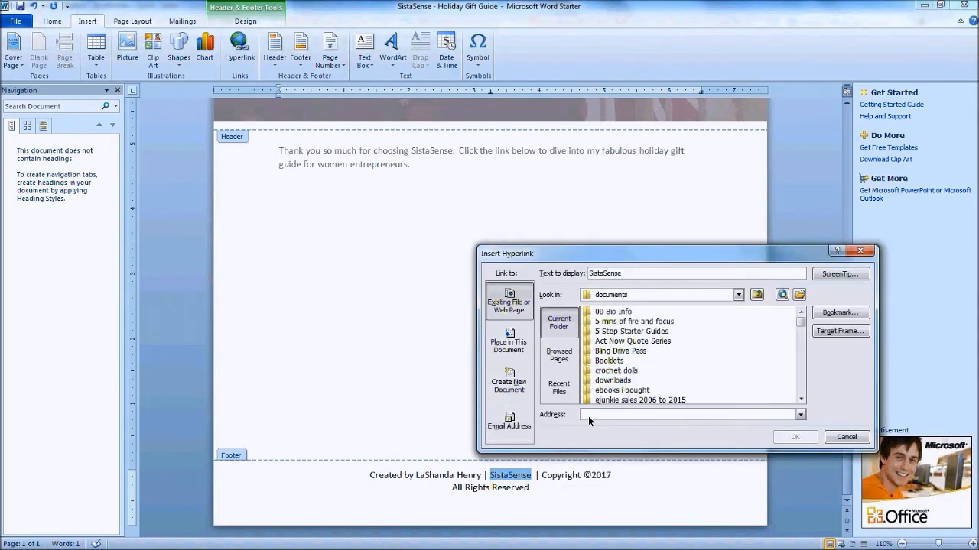
type("ht")
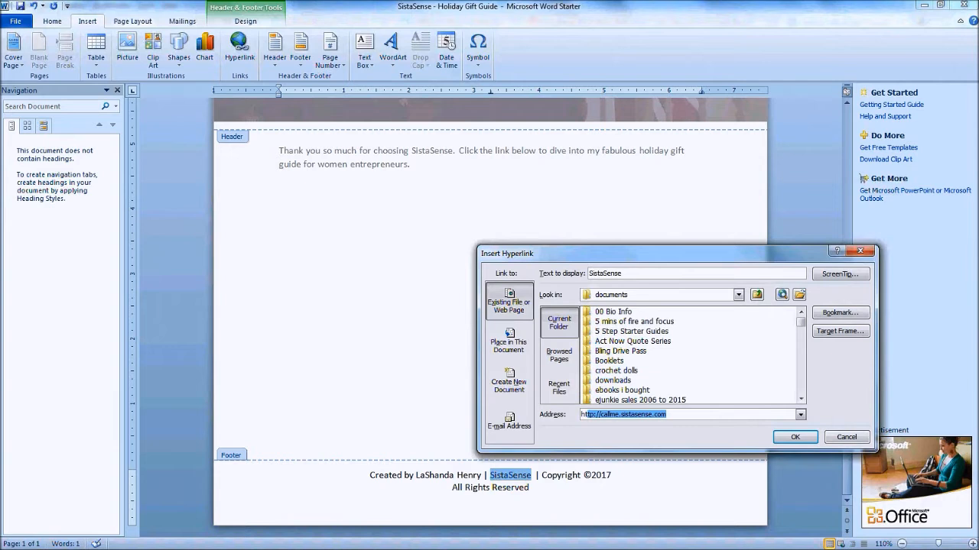
type("tp://callme.sistasense.c")
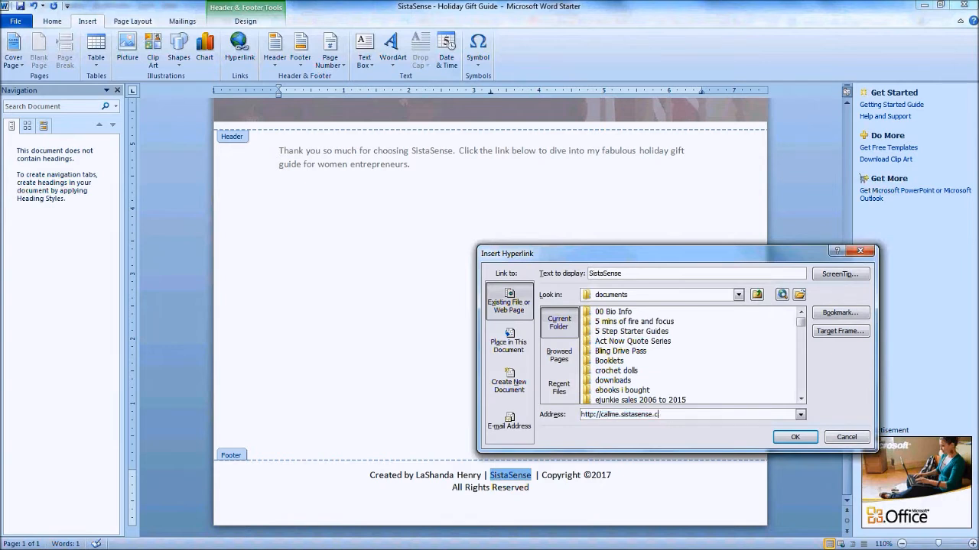
key("BackSpace")
key("BackSpace")
type("www.sistase")
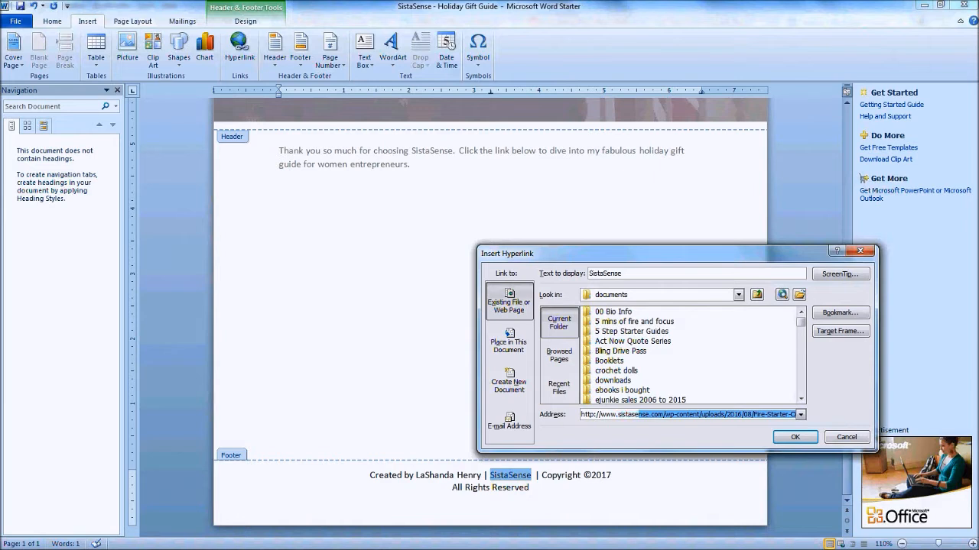
type("nse.com")
key("BackSpace")
key("Return")
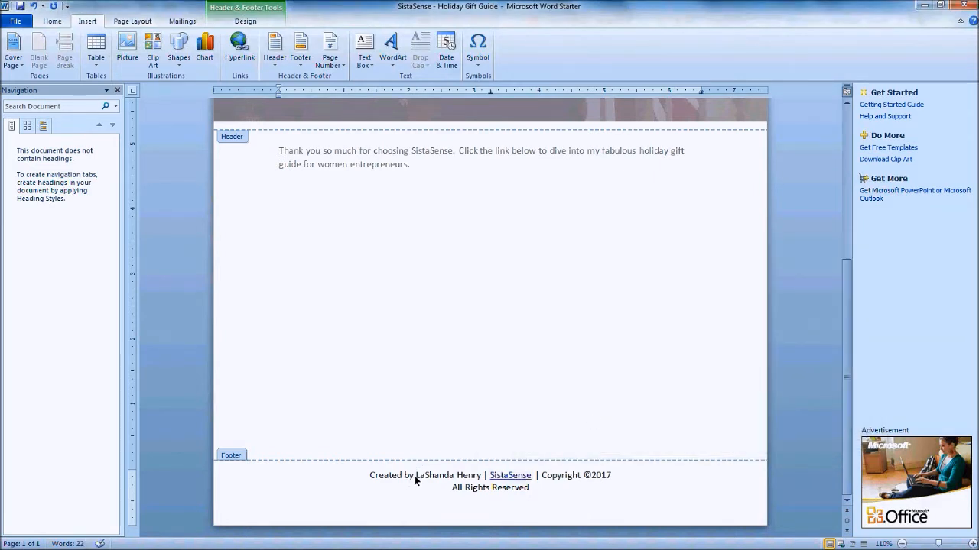
Turn the author's name in the footer into a mailto: link to the author's e-mail address
left_click_drag(431, 479, 477, 481)
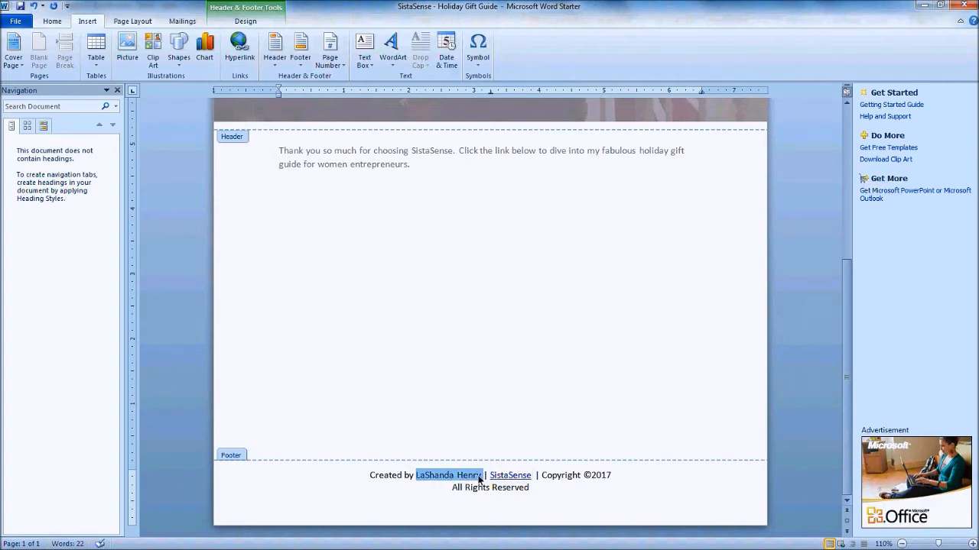
right_click(478, 482)
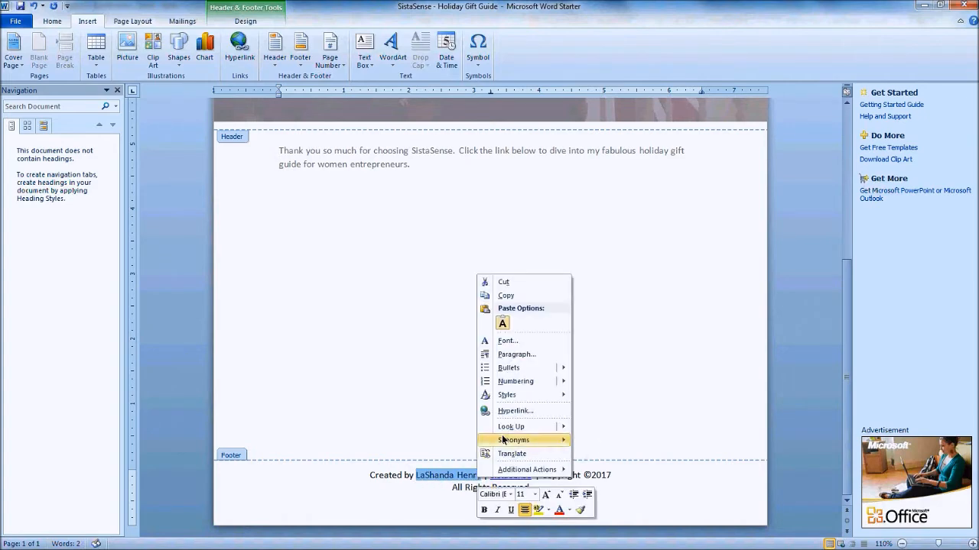
left_click(509, 412)
left_click(595, 415)
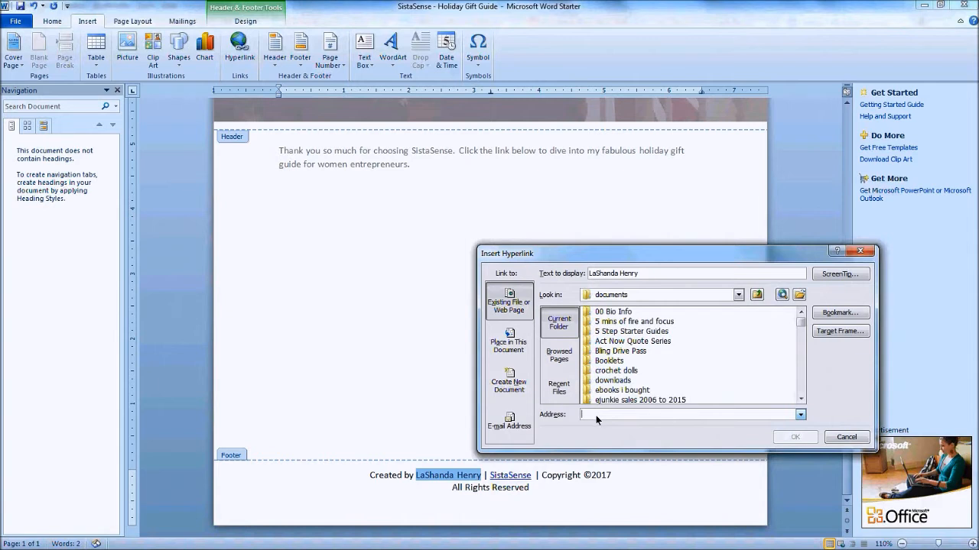
type("mailto")
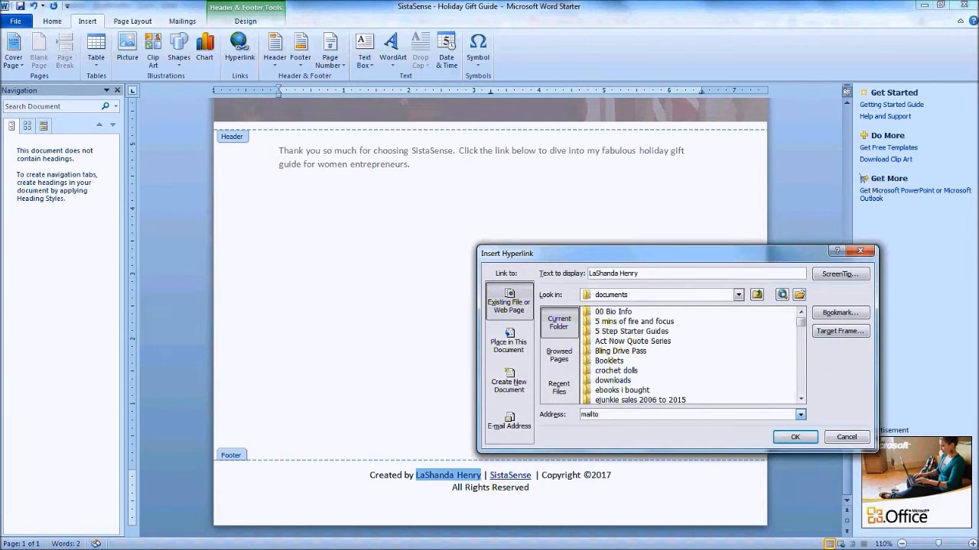
type("::")
key("Return")
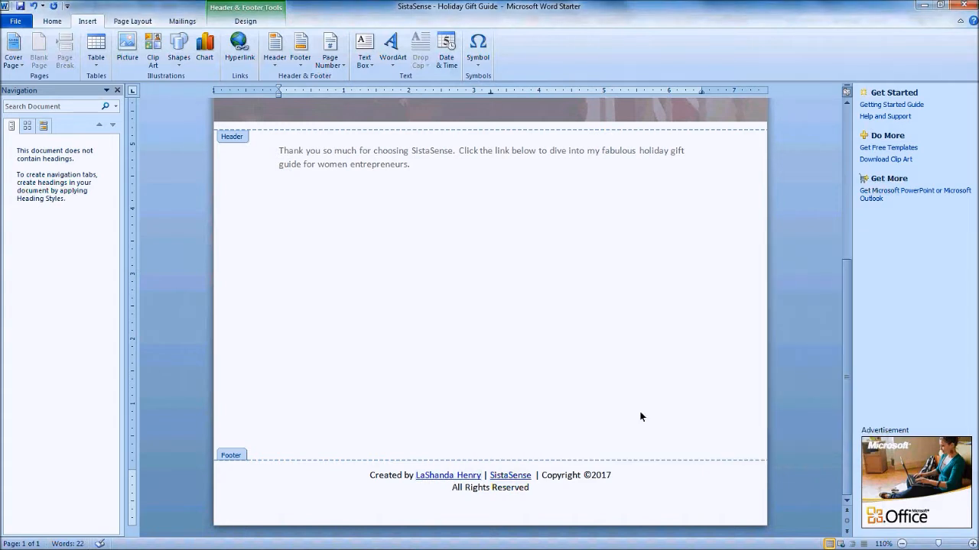
Close footer editing and return to the main document body
left_click(540, 490)
double_click(237, 276)
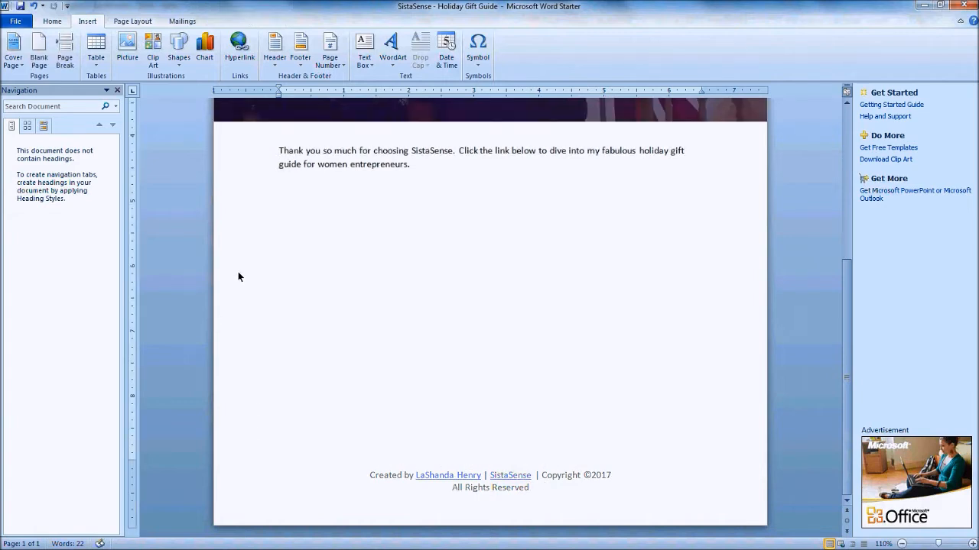
scroll(291, 311, "up", 4)
scroll(292, 311, "down", 3)
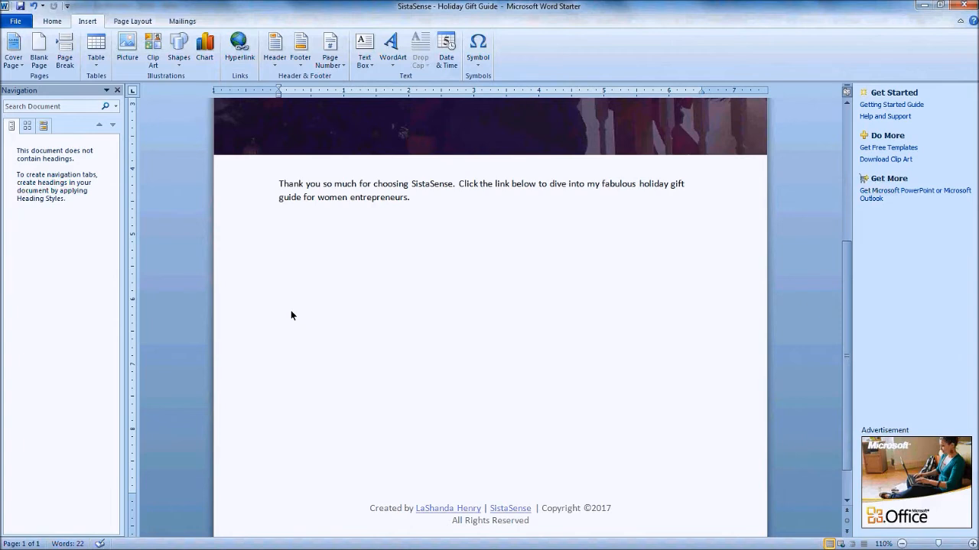
mouse_move(257, 544)
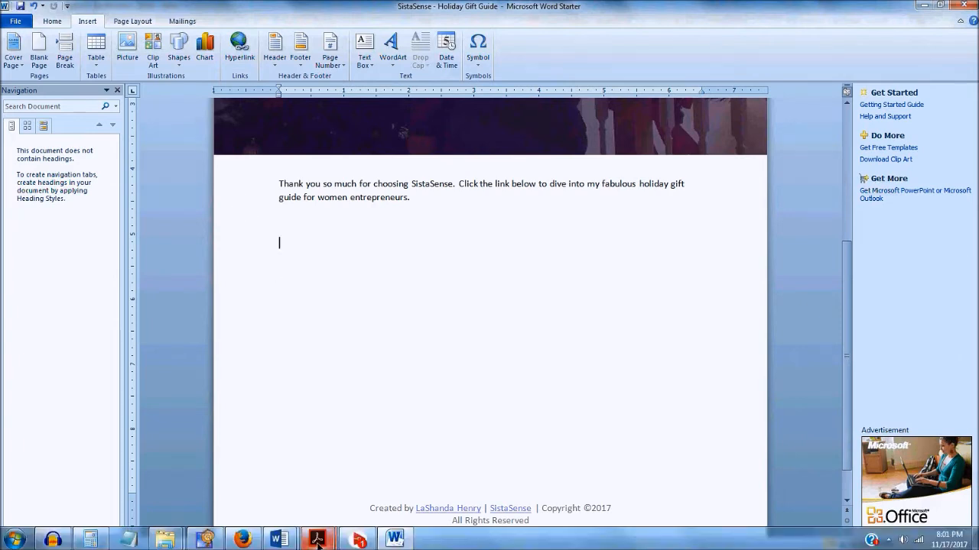
In Amazon Associates, run a product search for the book author's name
left_click(243, 540)
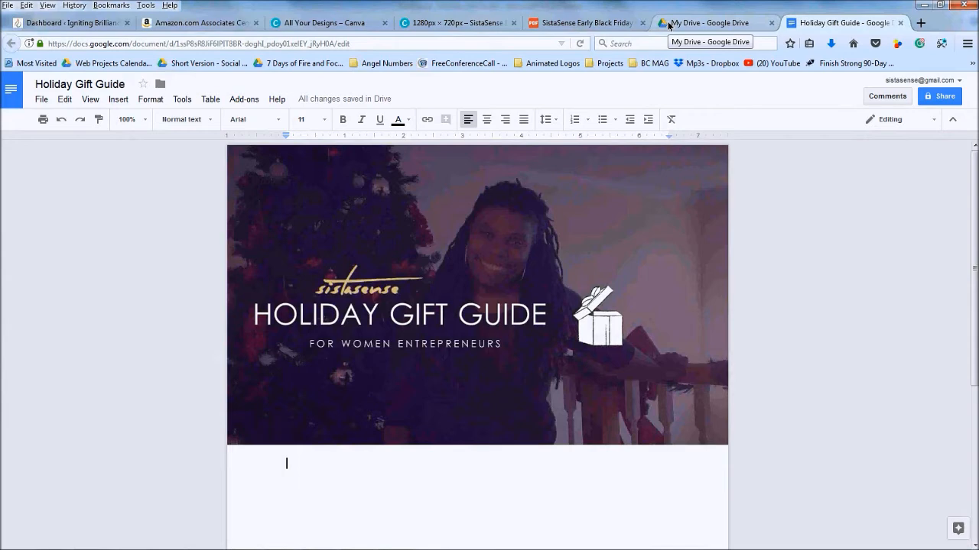
left_click(226, 24)
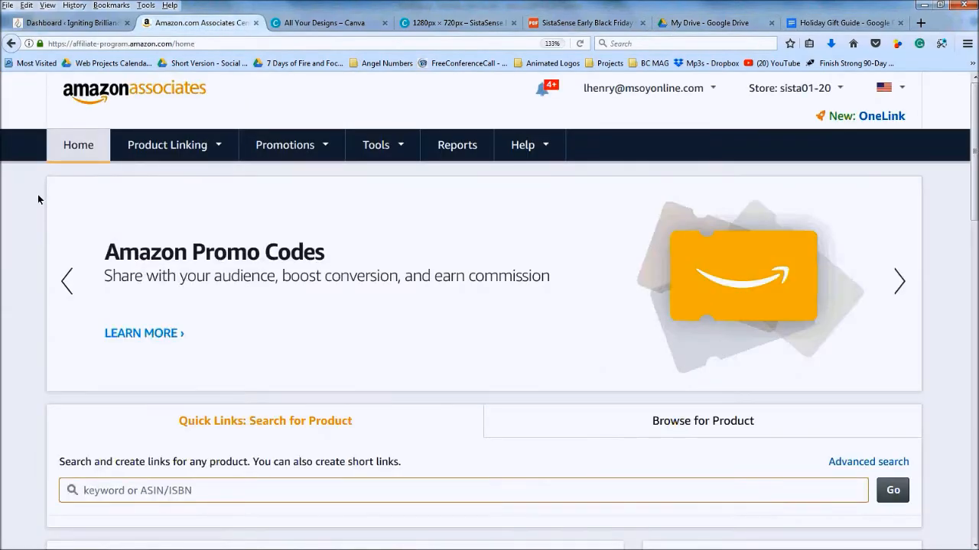
left_click(143, 490)
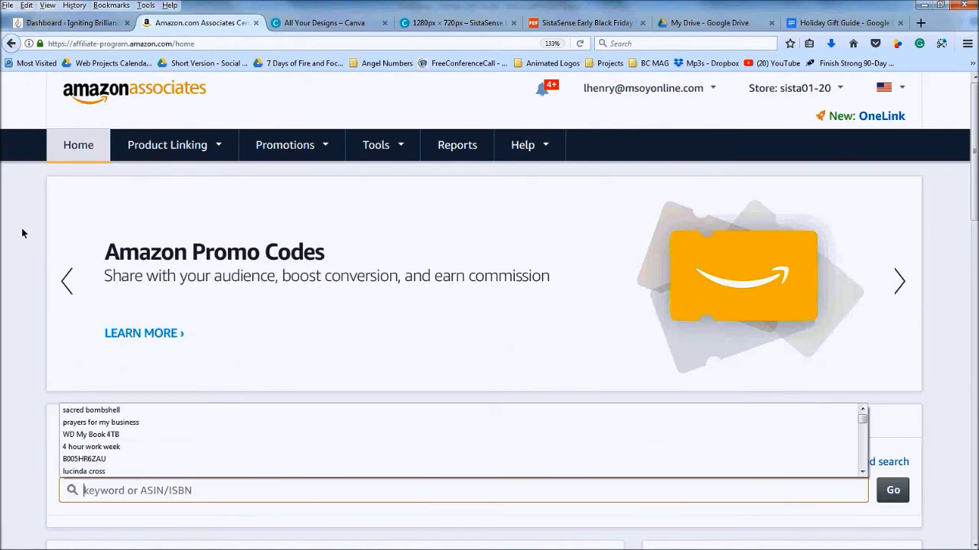
type("ca")
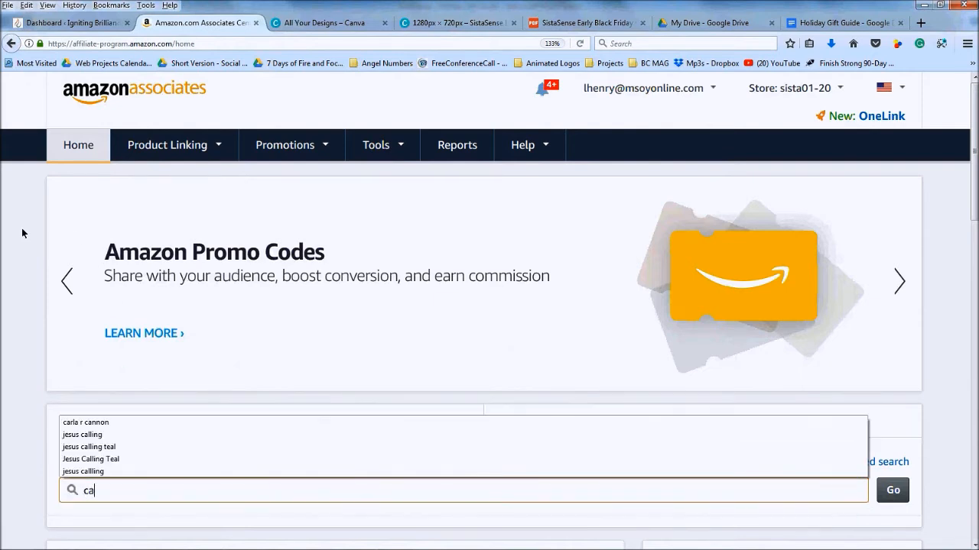
type("rol sankart")
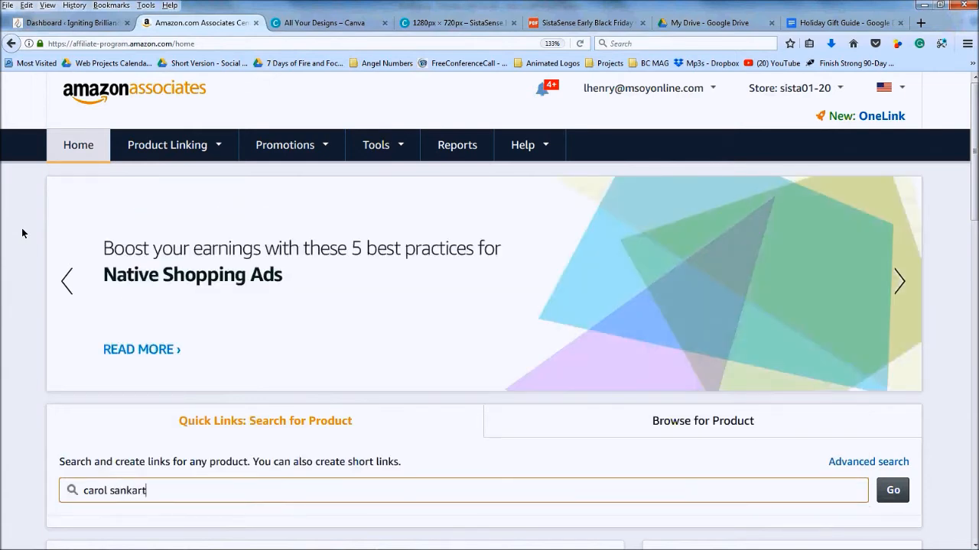
key("BackSpace")
left_click(891, 492)
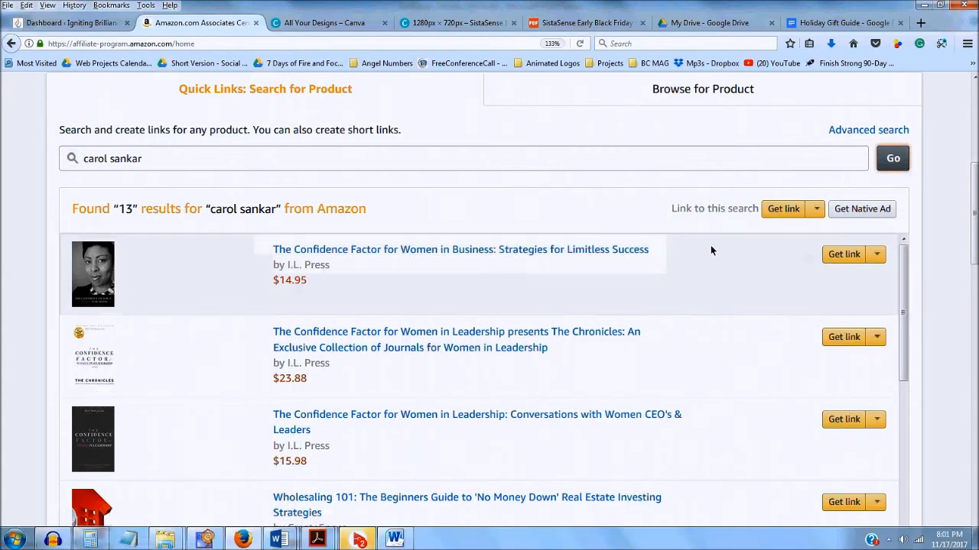
Get the first result's text link, shorten it to amzn.to, and select the short link
left_click(876, 257)
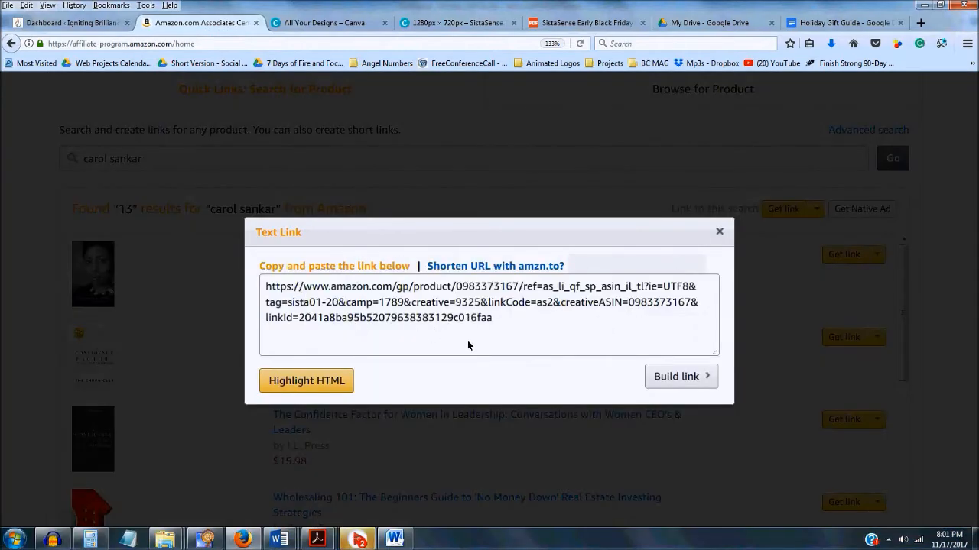
left_click(455, 267)
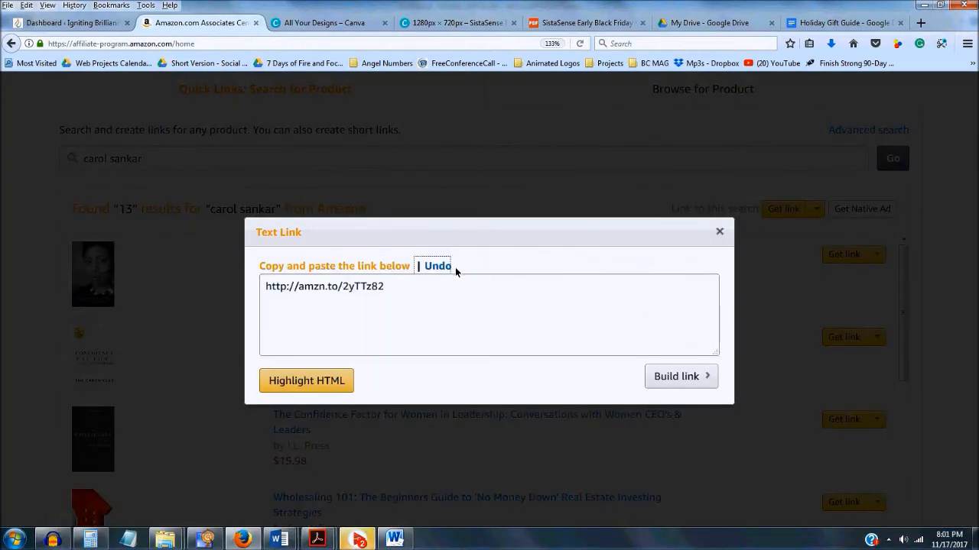
left_click(444, 291)
key("ctrl+a")
key("ctrl+c")
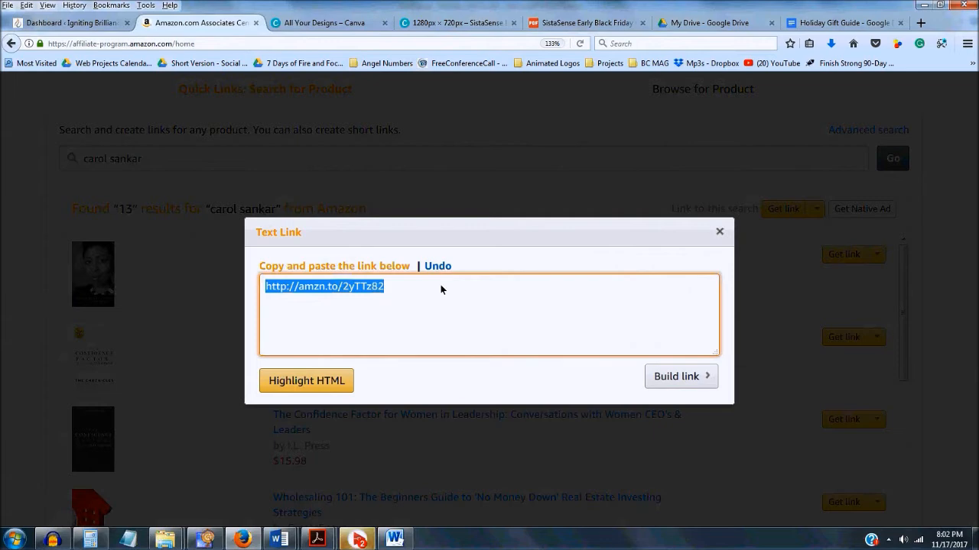
key("alt+Tab")
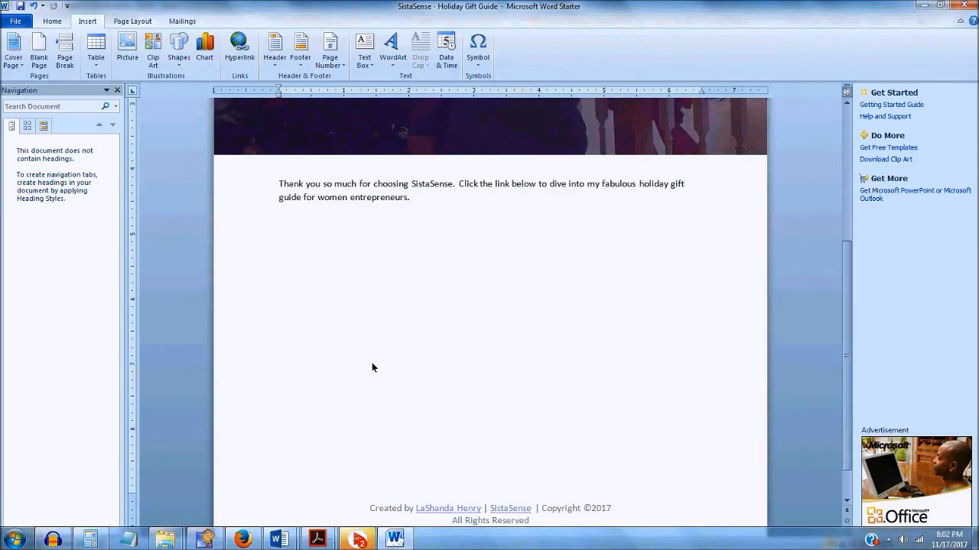
Add the bulleted line 'The Confidence Factor for Women in Business' with its author's name
type("The Co")
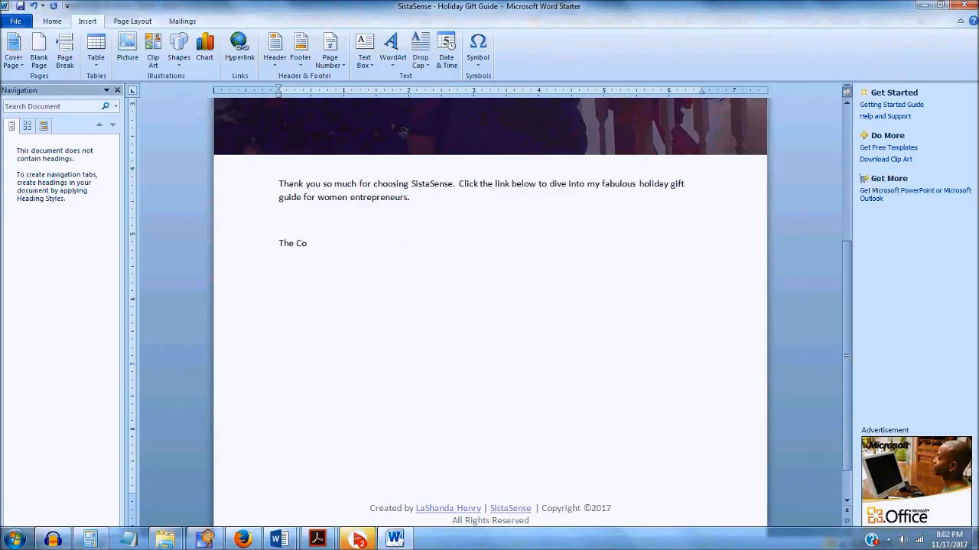
type("nfidence Fa")
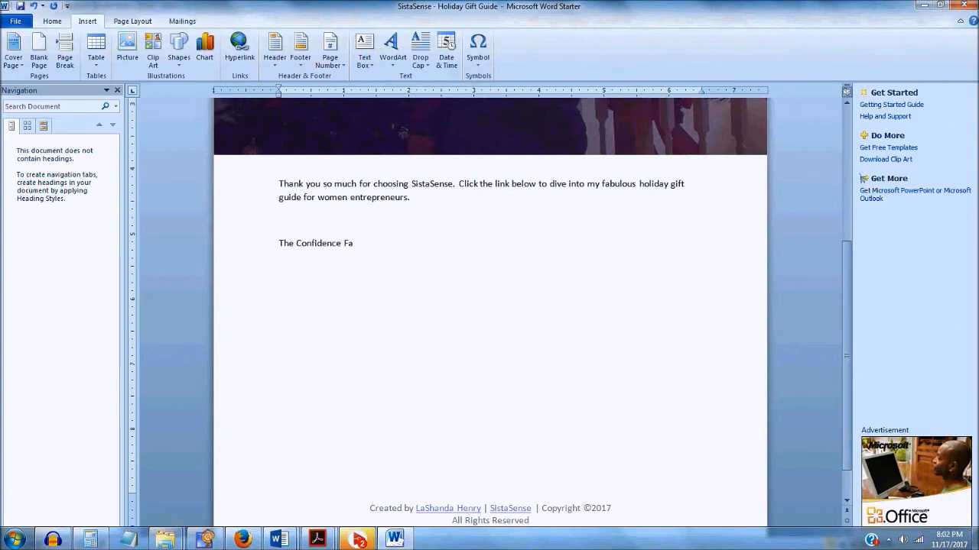
type("ctor for Women in Business by C")
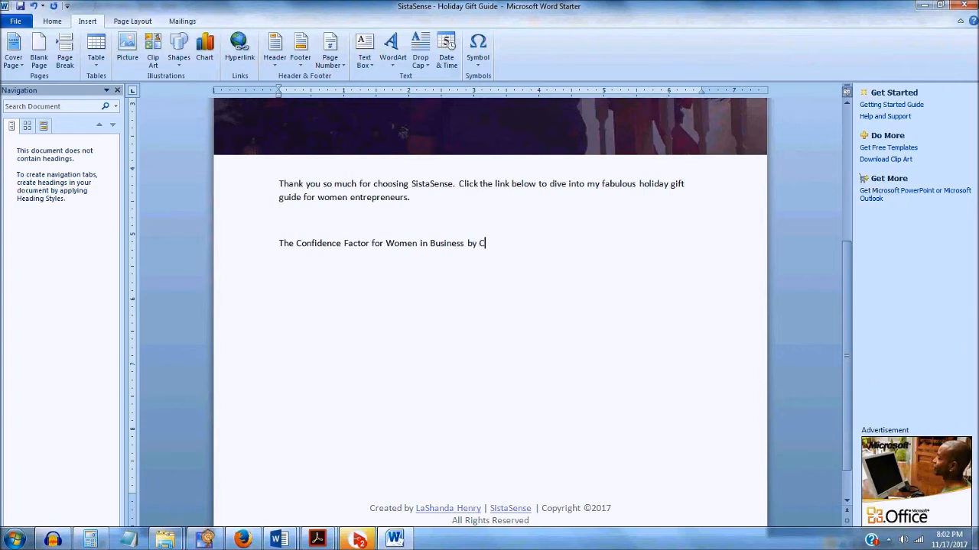
type("arol Sankar")
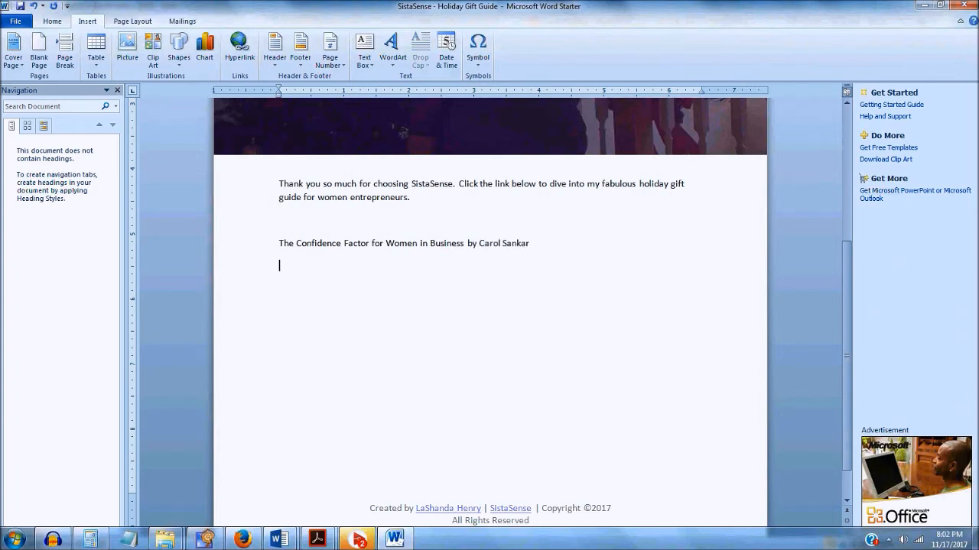
left_click(271, 247)
left_click(277, 247)
left_click(50, 21)
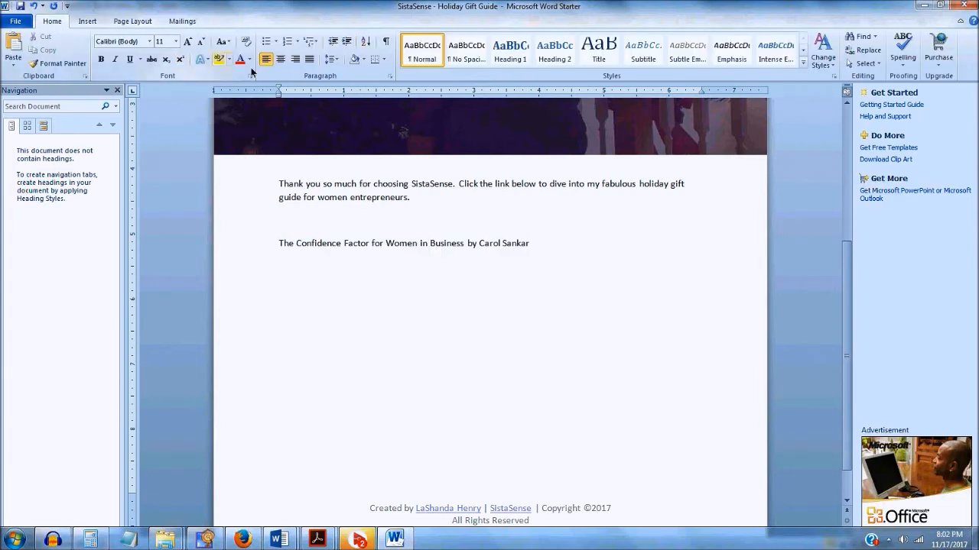
left_click(268, 42)
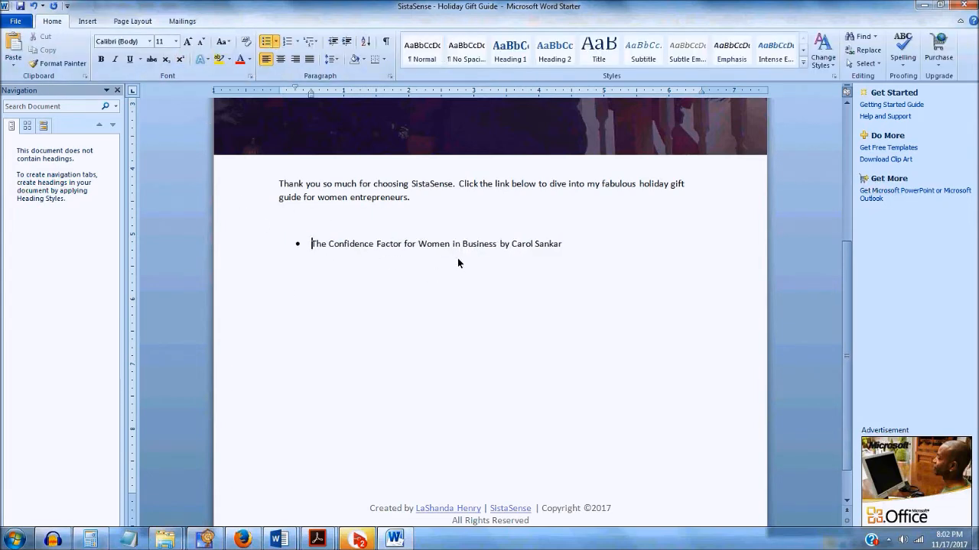
Hyperlink the book line to the amzn.to short link and start a new empty bullet
left_click_drag(312, 245, 589, 252)
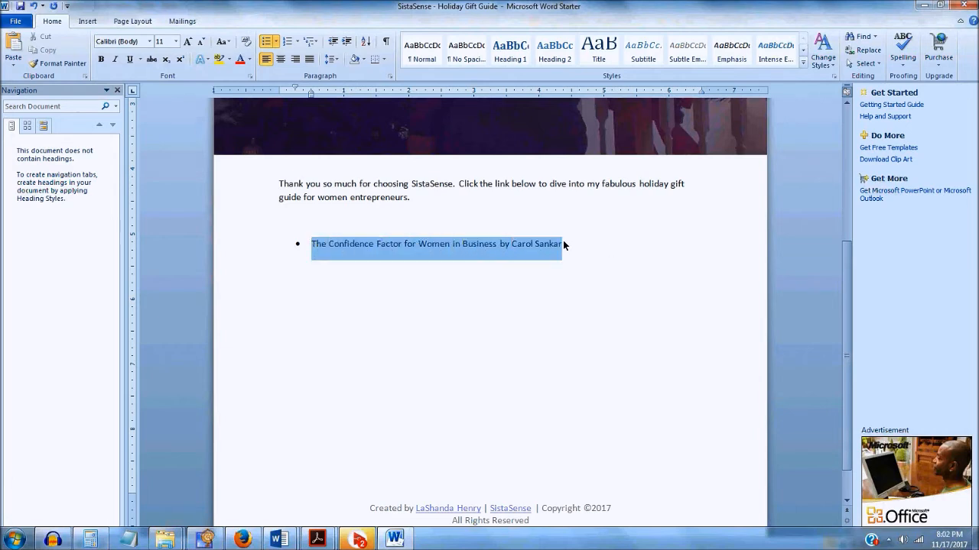
right_click(558, 243)
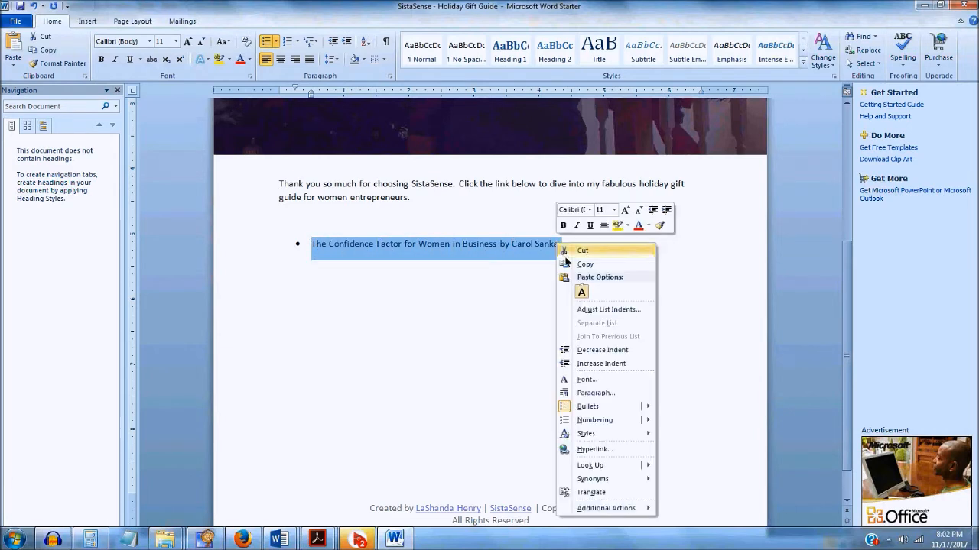
left_click(598, 448)
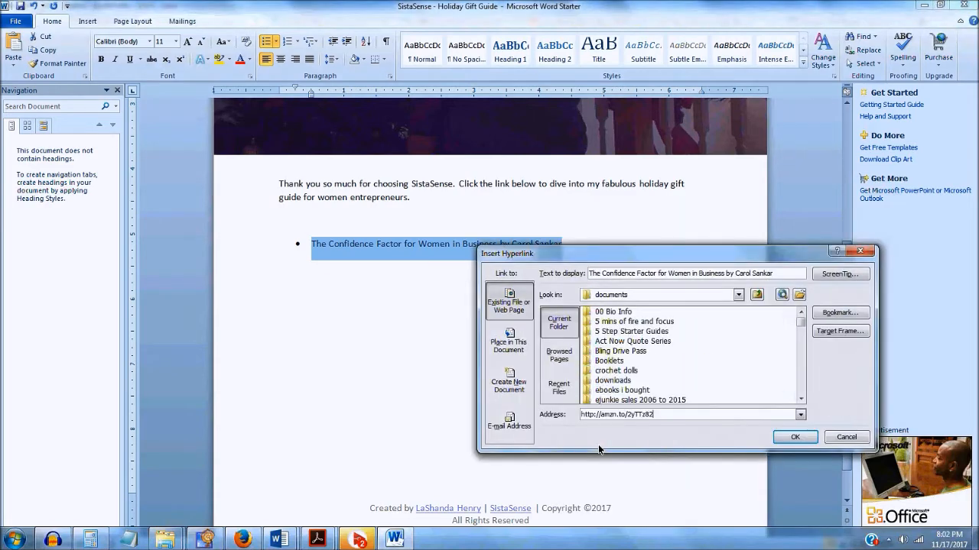
left_click(803, 438)
key("Return")
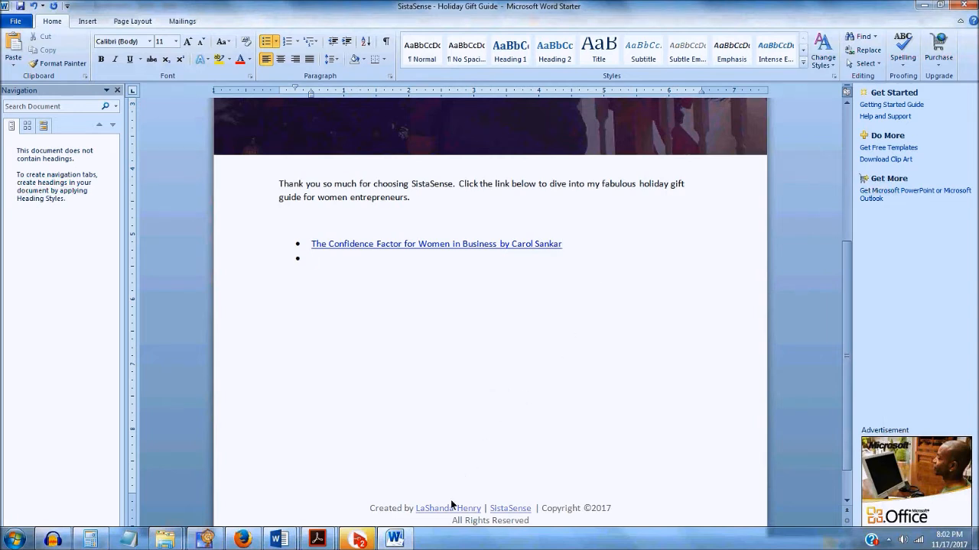
left_click(399, 544)
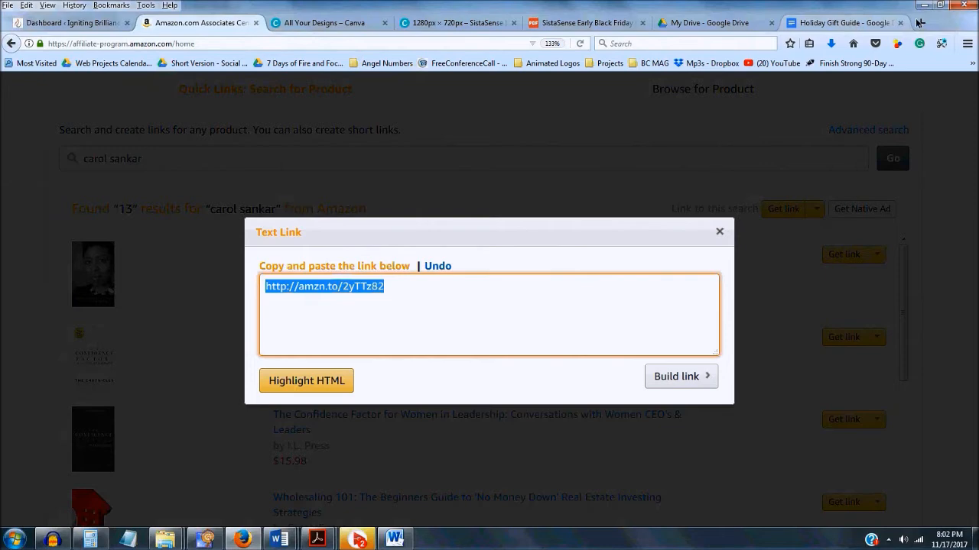
Open the copied amzn.to short link in a new browser tab
left_click(826, 31)
key("ctrl+t")
key("ctrl+v")
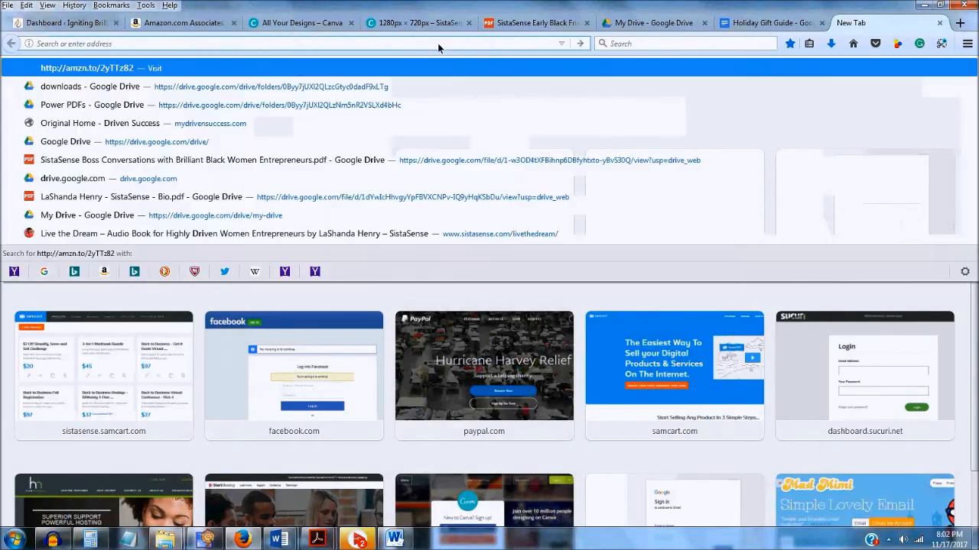
key("Return")
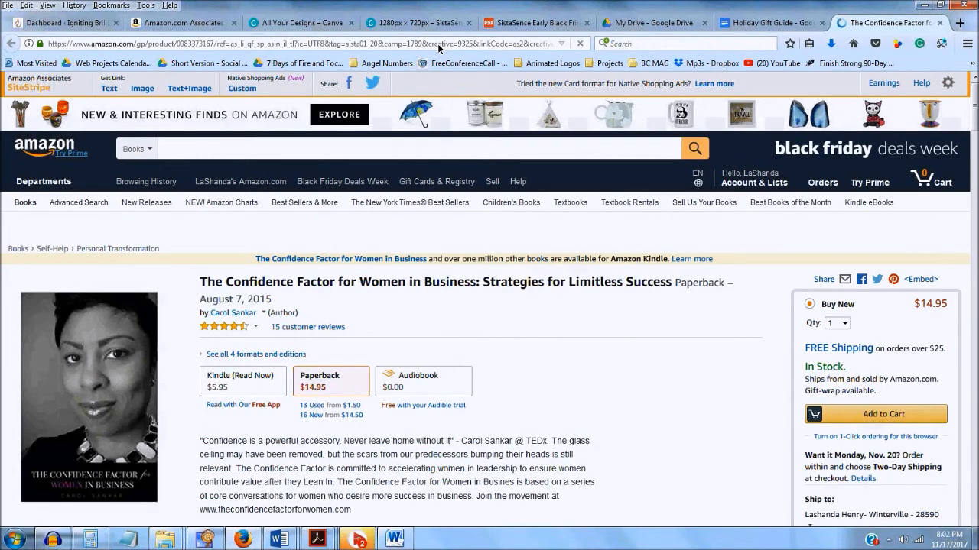
Select the book description up to 'Join the movement' and return to the Word document
scroll(274, 264, "down", 1)
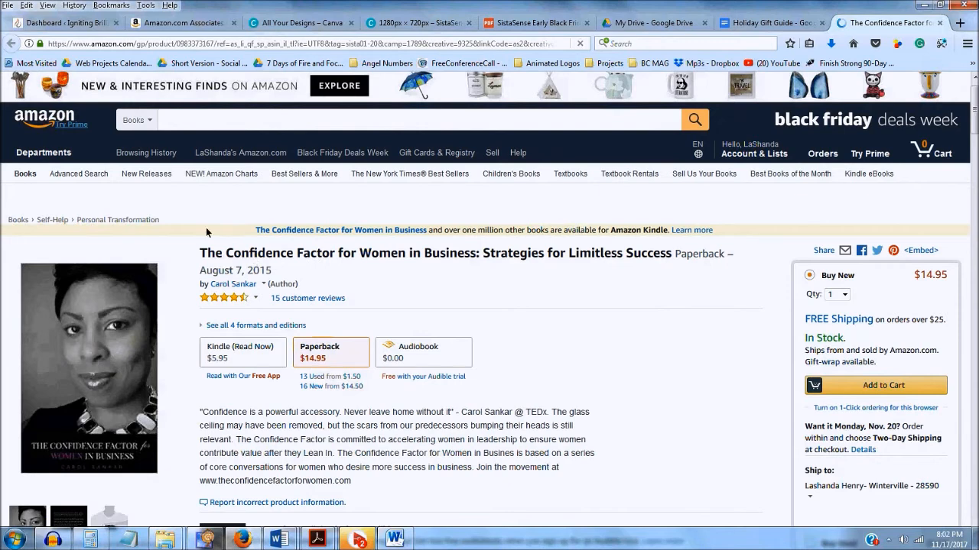
scroll(206, 229, "down", 4)
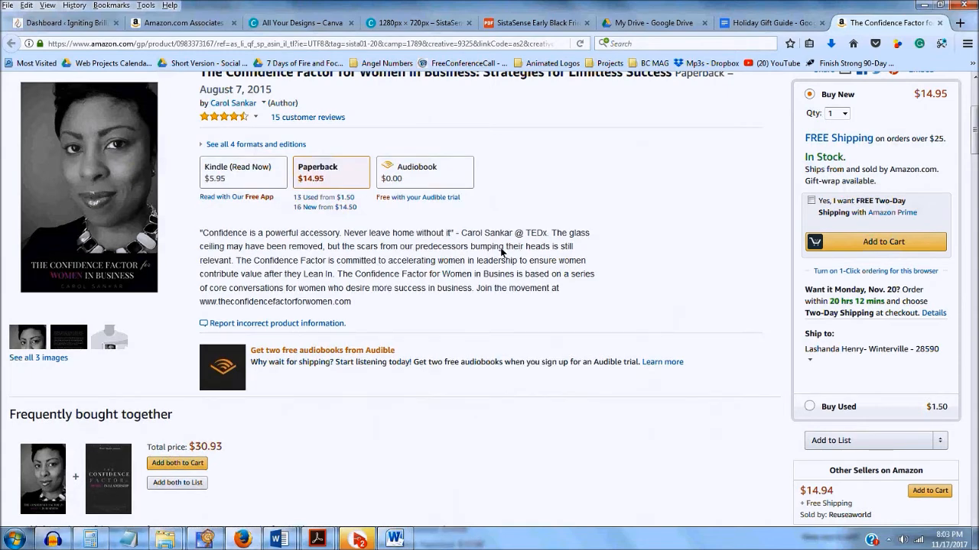
left_click_drag(199, 232, 250, 246)
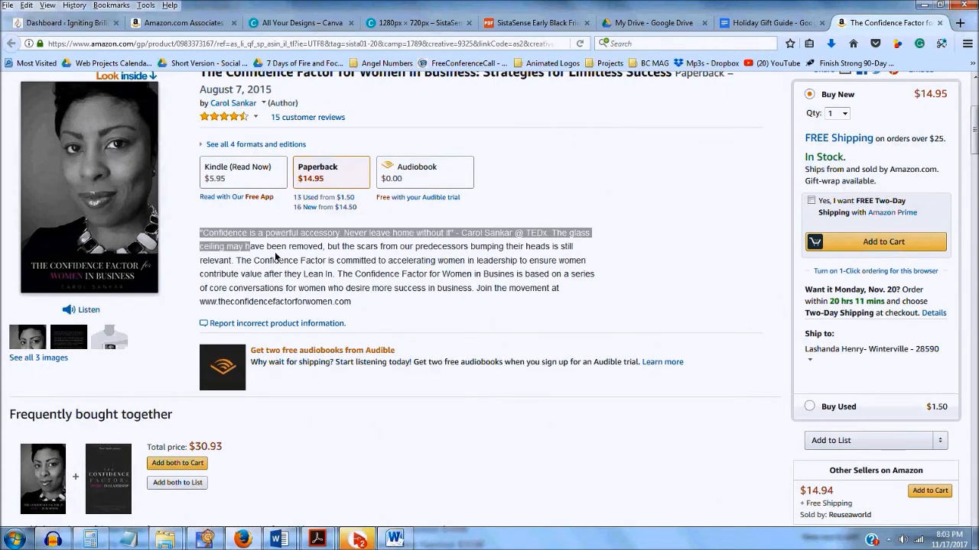
left_click(358, 275)
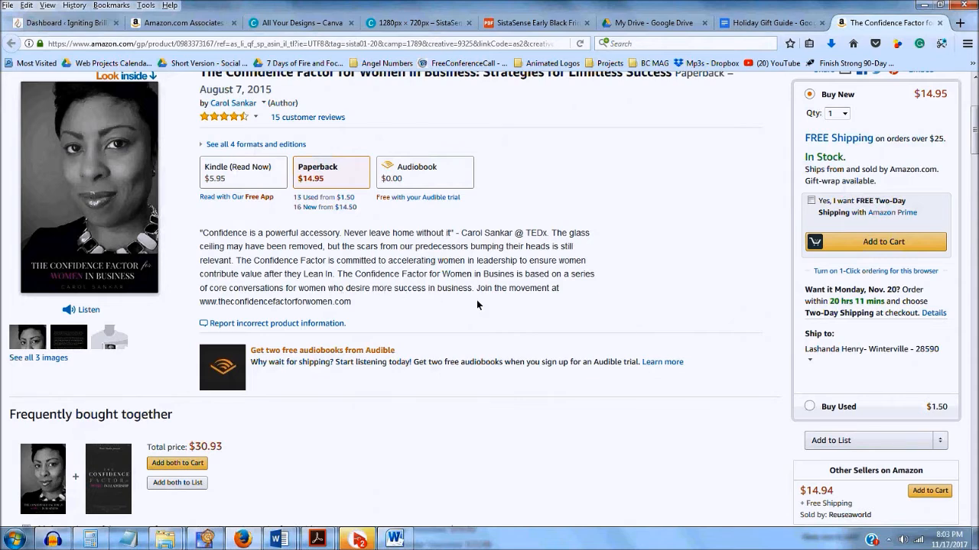
left_click_drag(475, 292, 204, 237)
key("ctrl+c")
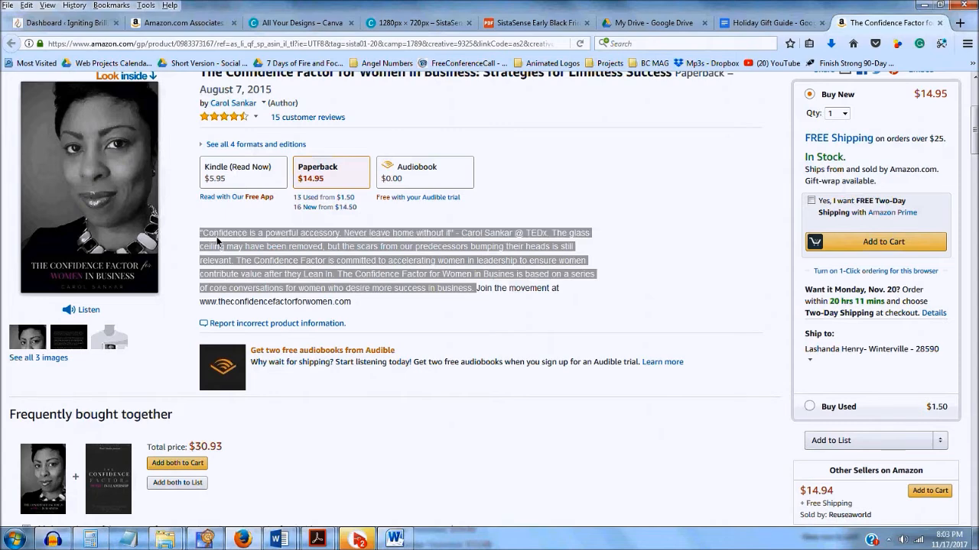
left_click(406, 543)
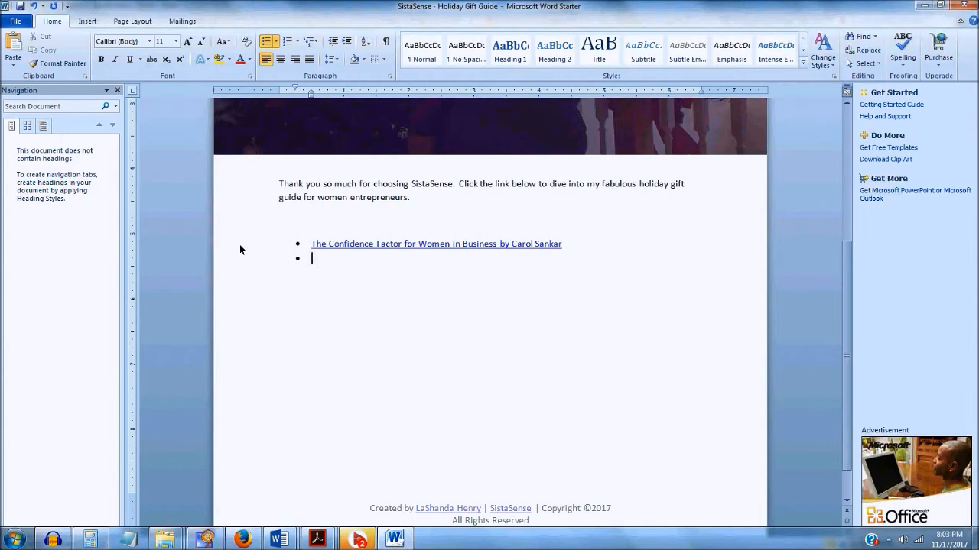
Leave placeholder text 'asdfdksfdsfds' in the bullet and add two blank lines under the book link
key("ctrl+v")
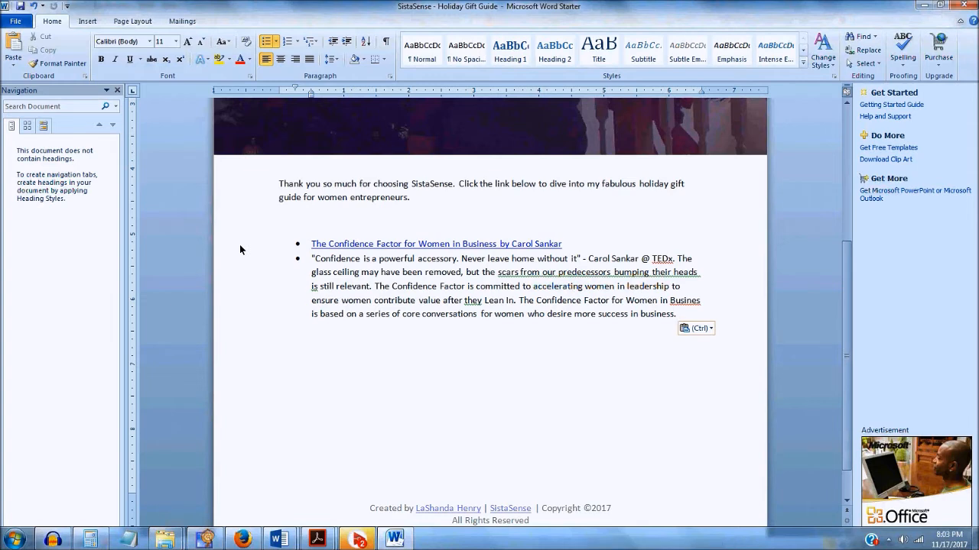
key("ctrl+z")
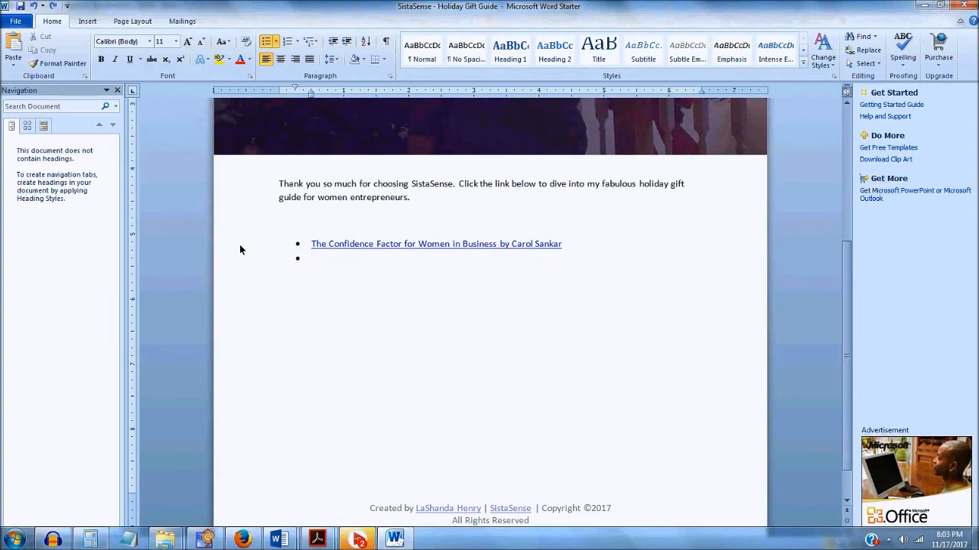
type("asdfdksfdsfds")
left_click(582, 246)
key("Return")
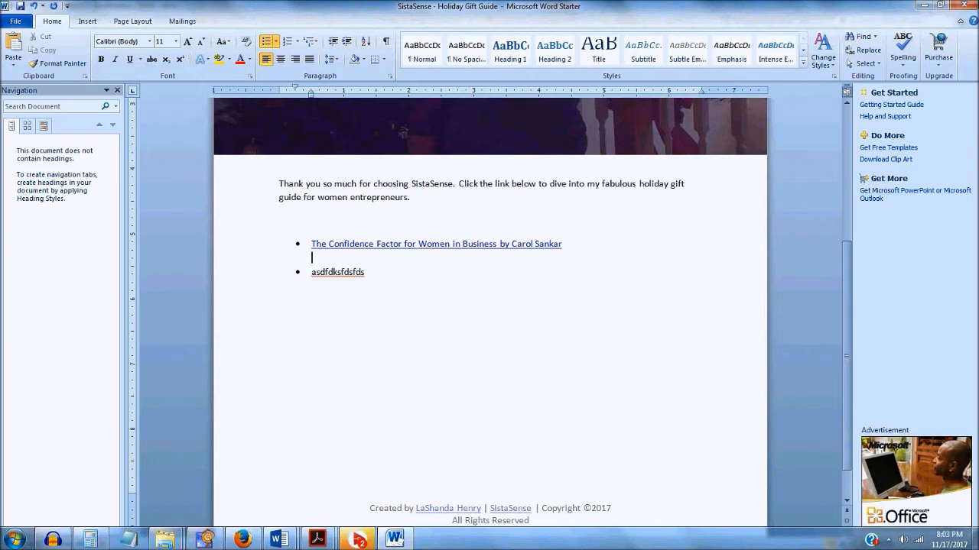
key("Return")
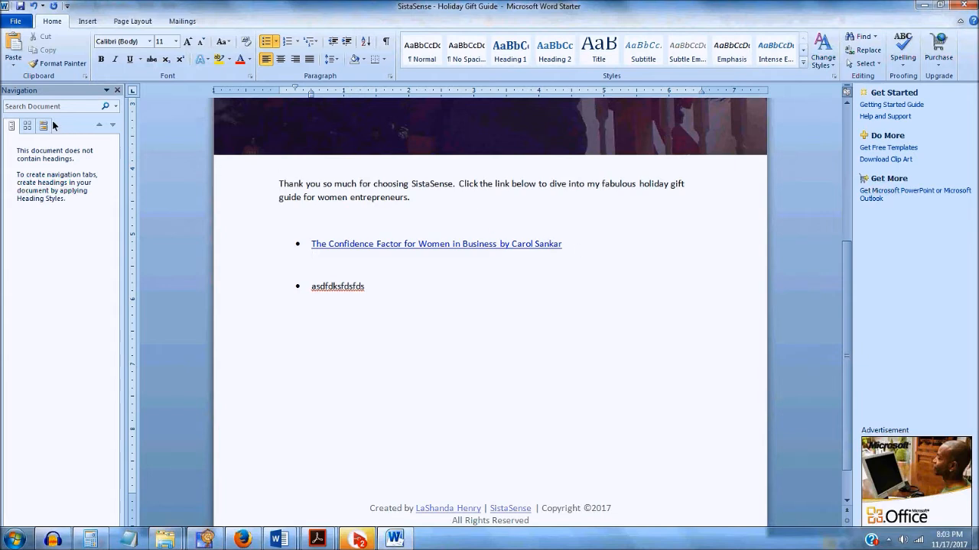
left_click(13, 68)
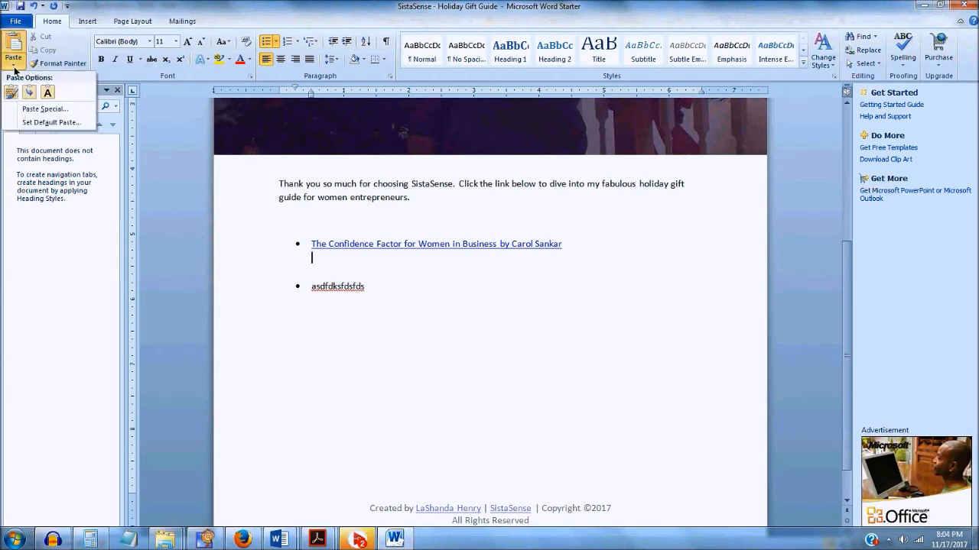
Paste the description as plain text, ignore TEDx and the grammar flag, and correct Busines to Business
left_click(48, 95)
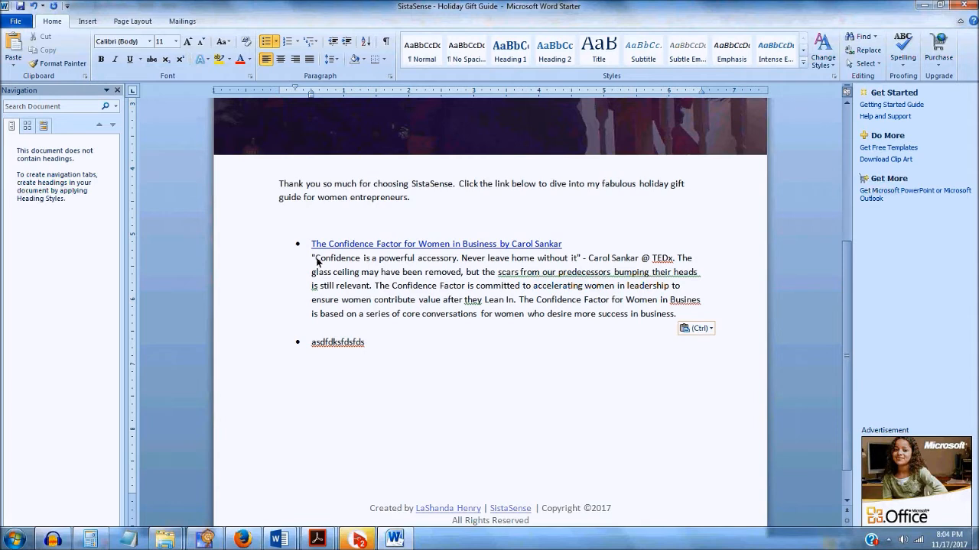
right_click(663, 262)
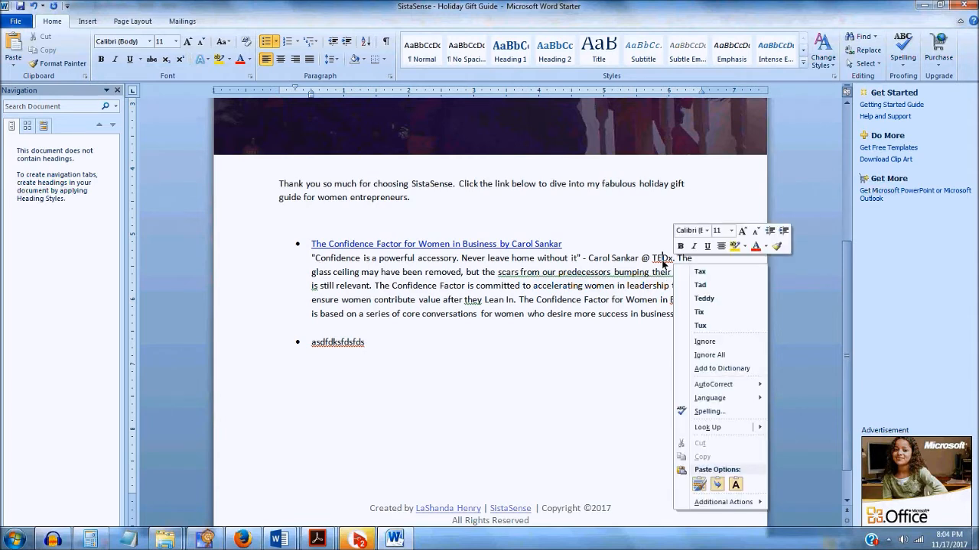
left_click(719, 342)
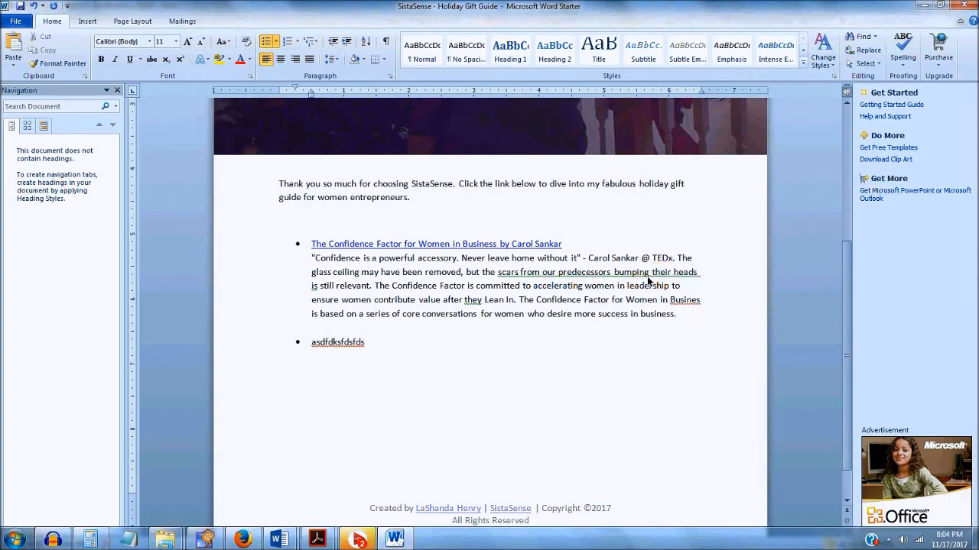
right_click(648, 280)
left_click(677, 311)
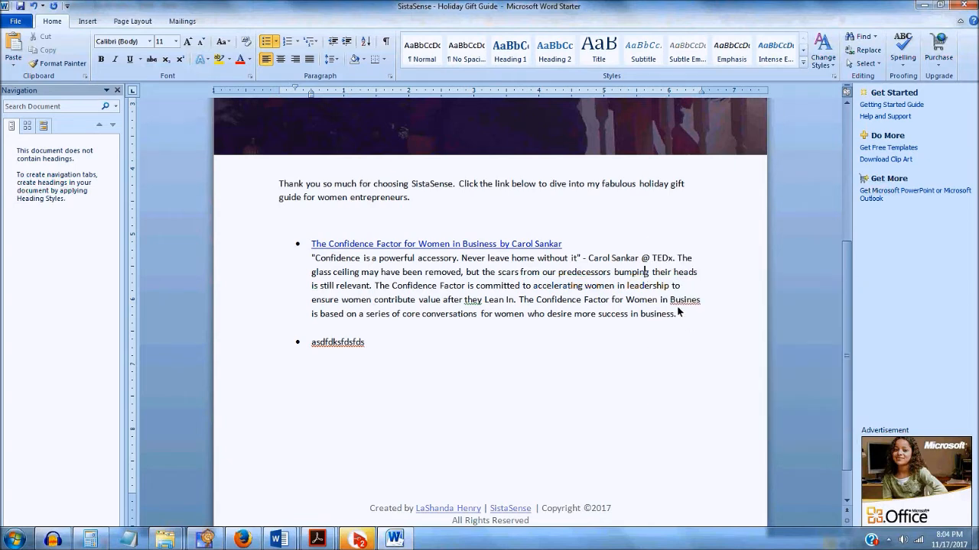
right_click(680, 303)
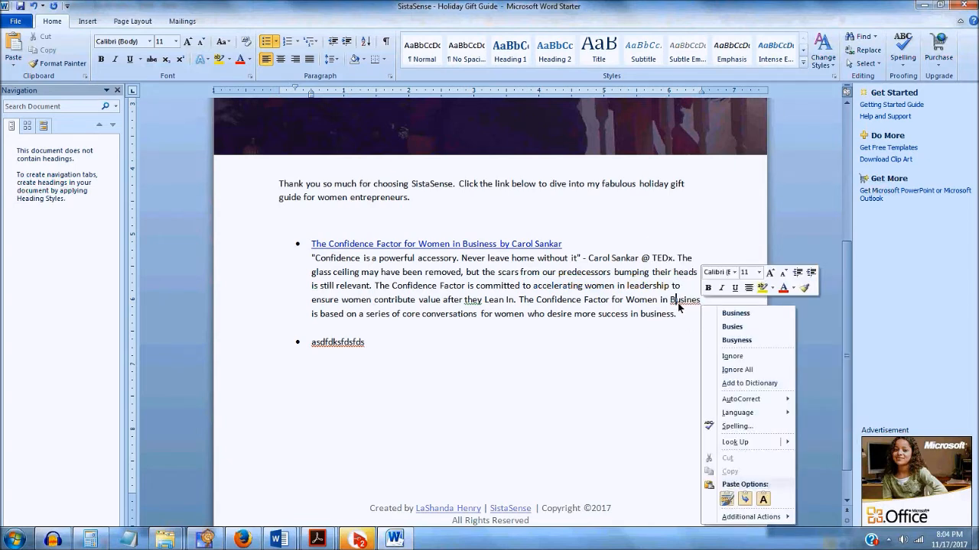
left_click(732, 313)
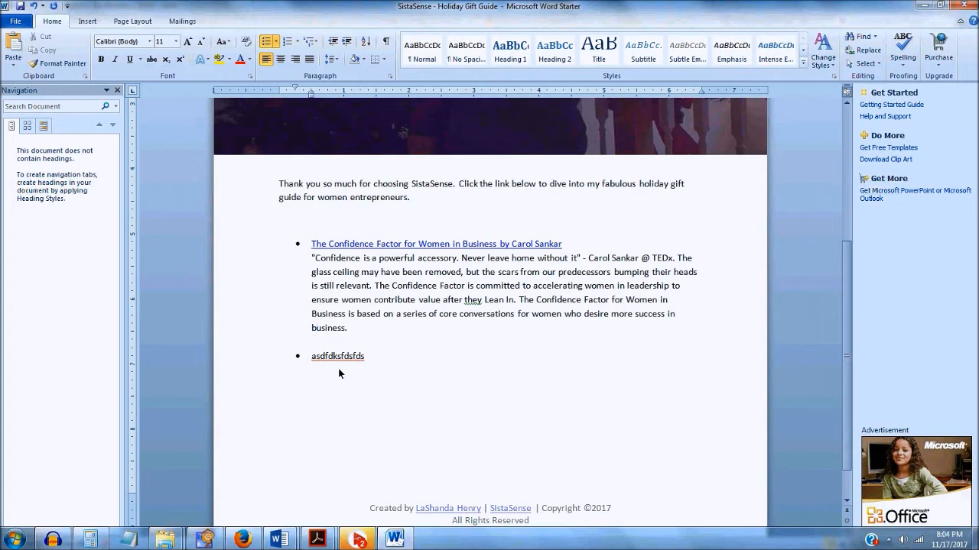
left_click(352, 388)
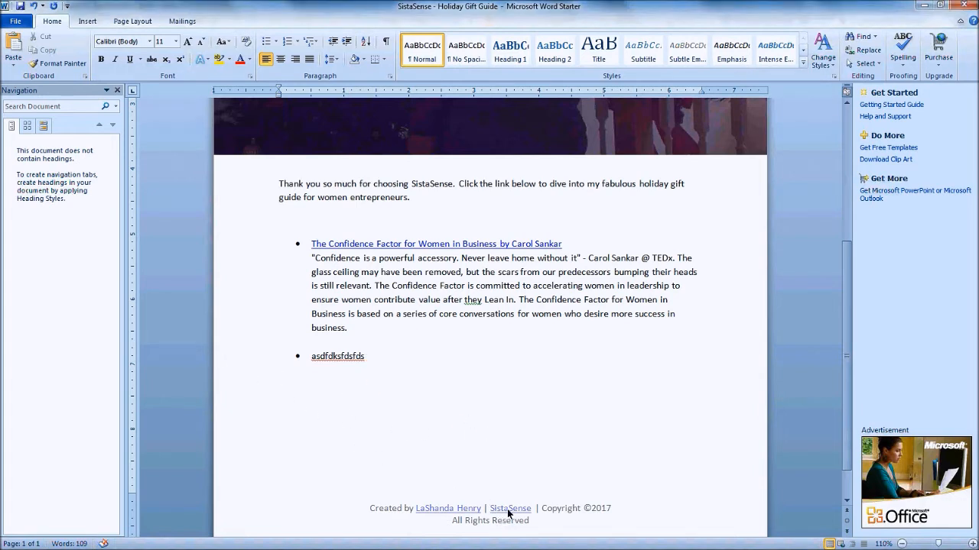
Scroll through the Back to Business PDF, then switch to the SistaSense Early Black Friday Goodies PDF
mouse_move(357, 549)
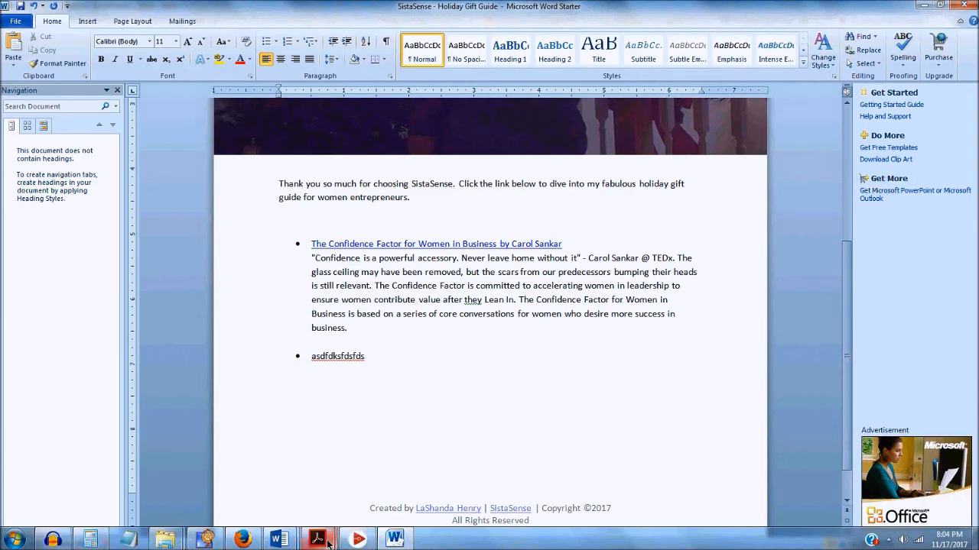
mouse_move(320, 539)
left_click(375, 477)
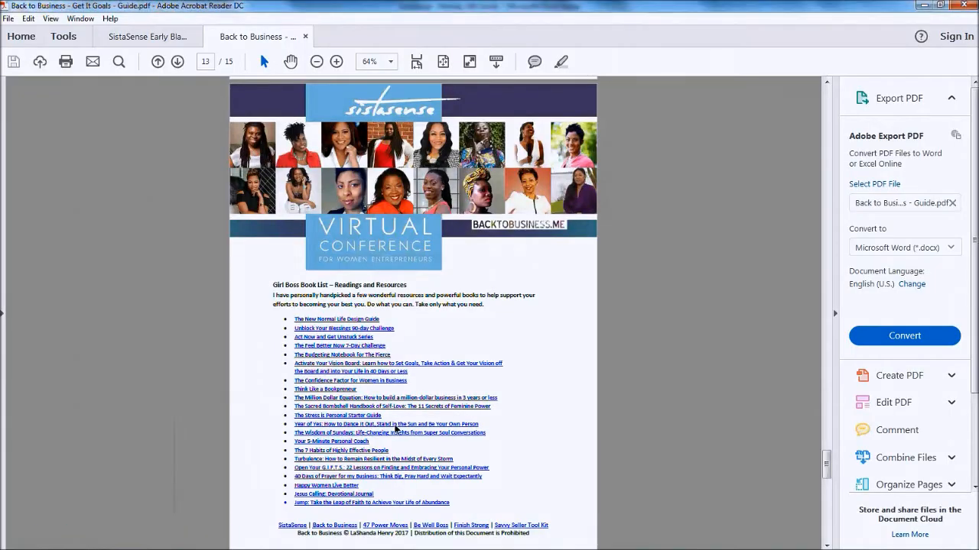
scroll(368, 329, "down", 1)
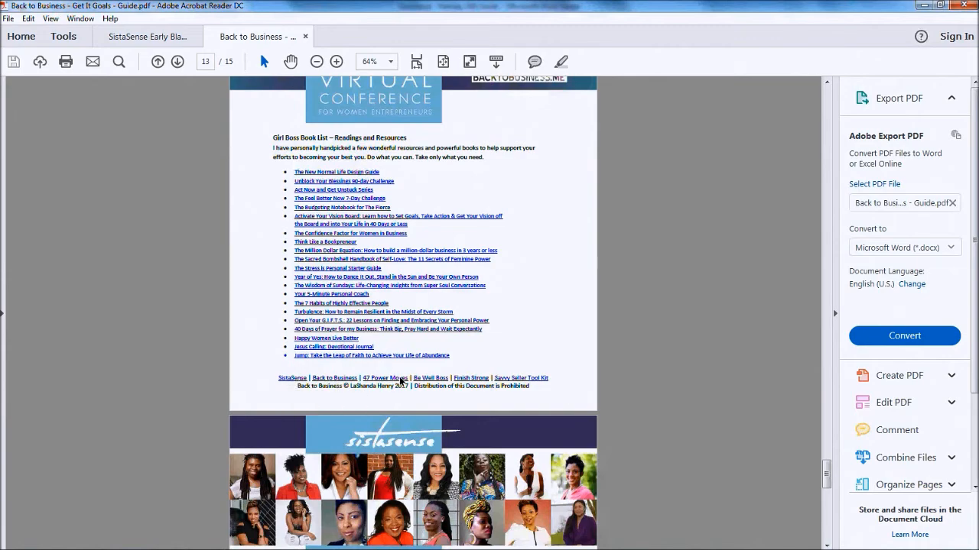
scroll(289, 415, "down", 3)
scroll(289, 415, "up", 15)
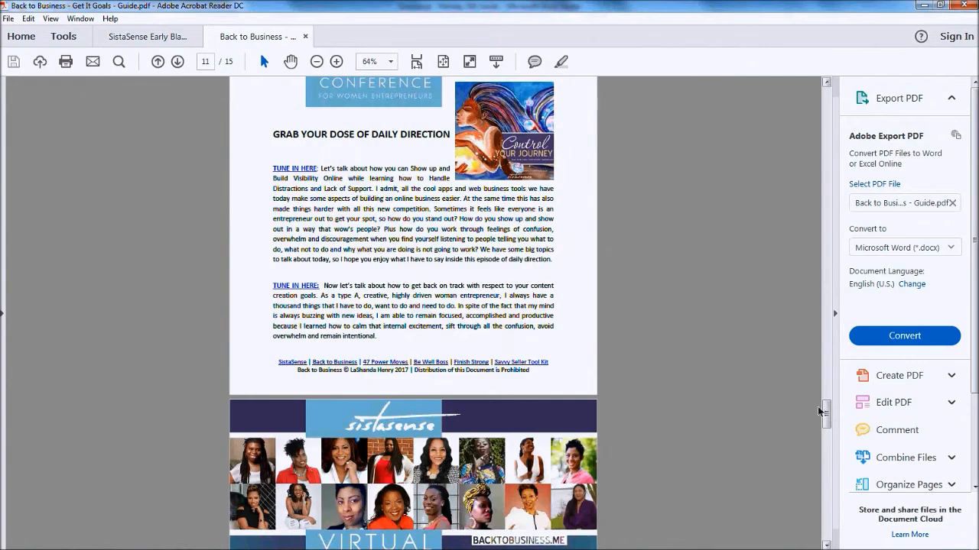
left_click_drag(826, 408, 825, 90)
scroll(328, 316, "down", 9)
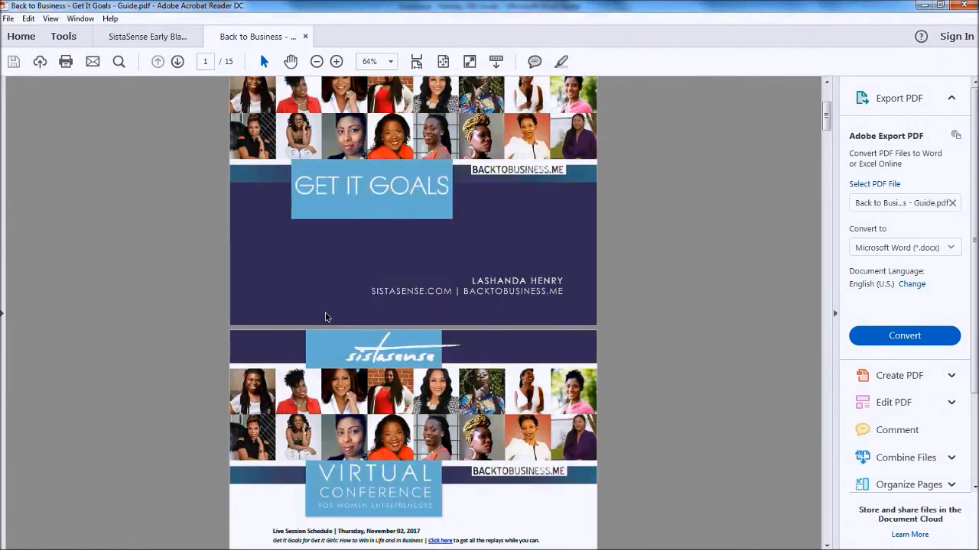
scroll(222, 344, "up", 2)
scroll(229, 353, "up", 3)
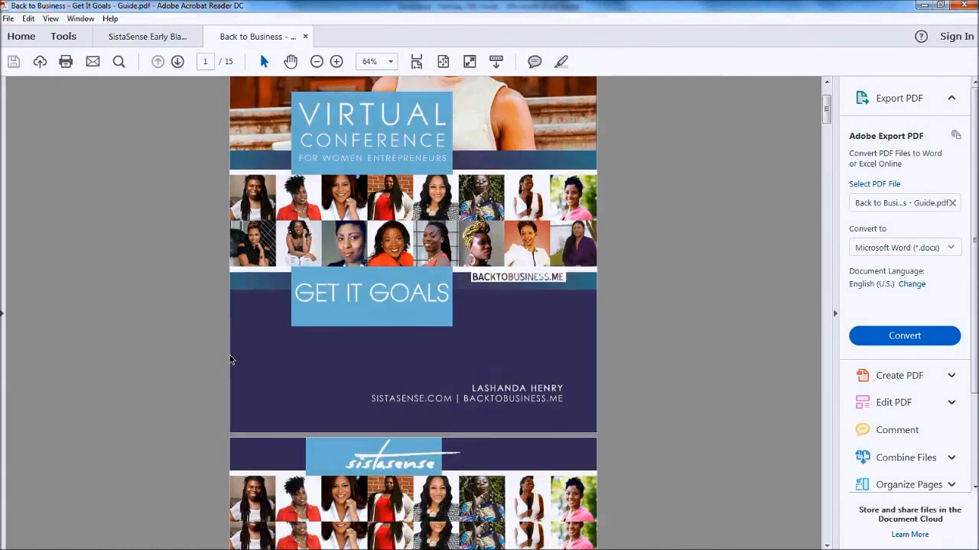
scroll(232, 358, "down", 7)
scroll(233, 361, "down", 4)
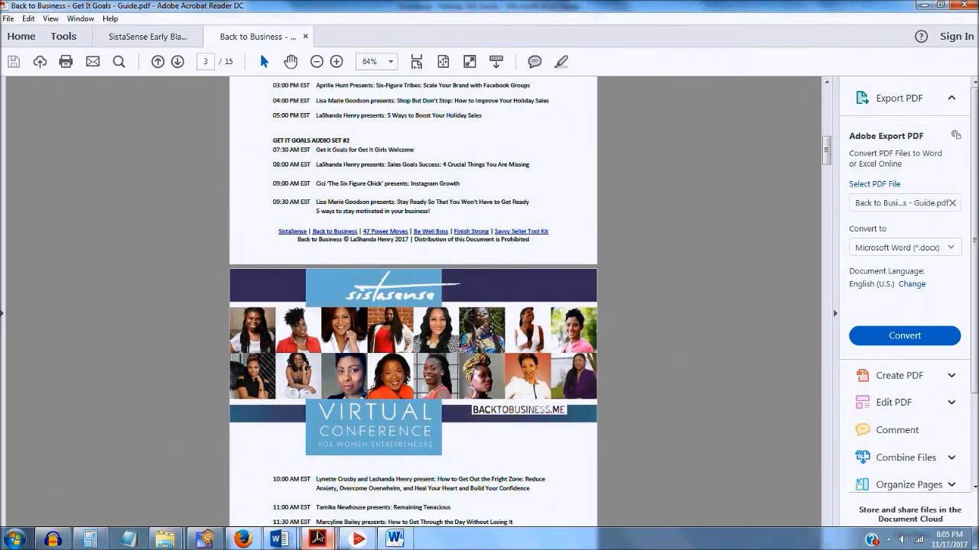
mouse_move(317, 538)
left_click(276, 479)
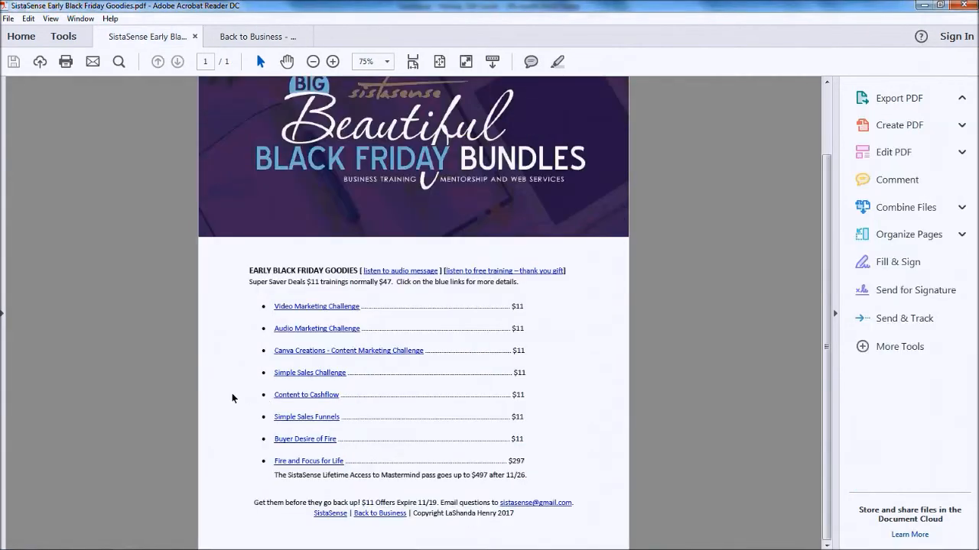
left_click(533, 506)
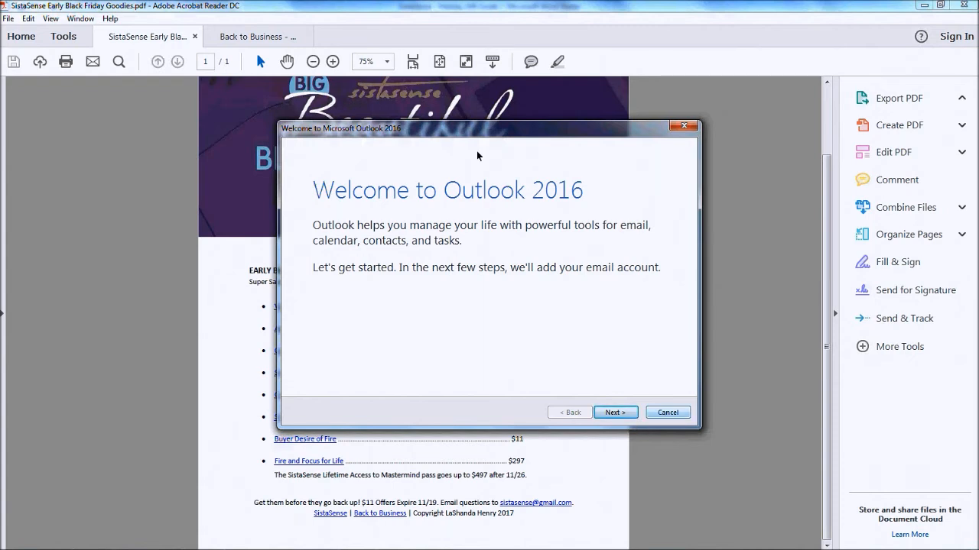
left_click(683, 127)
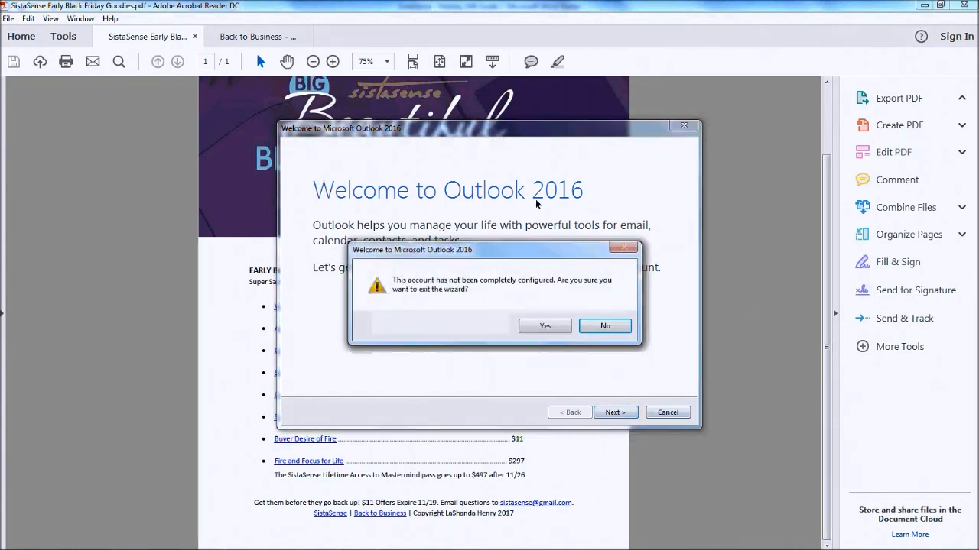
left_click(596, 326)
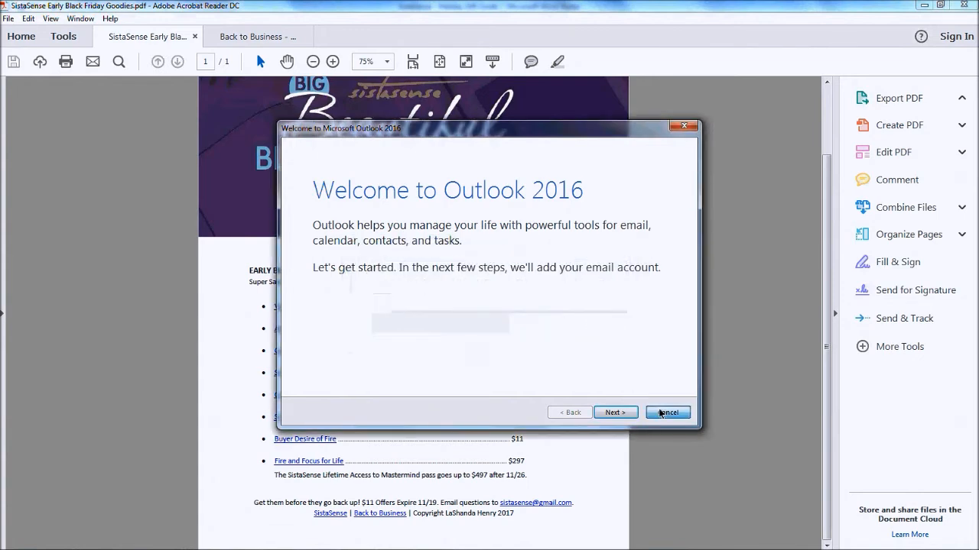
left_click(659, 413)
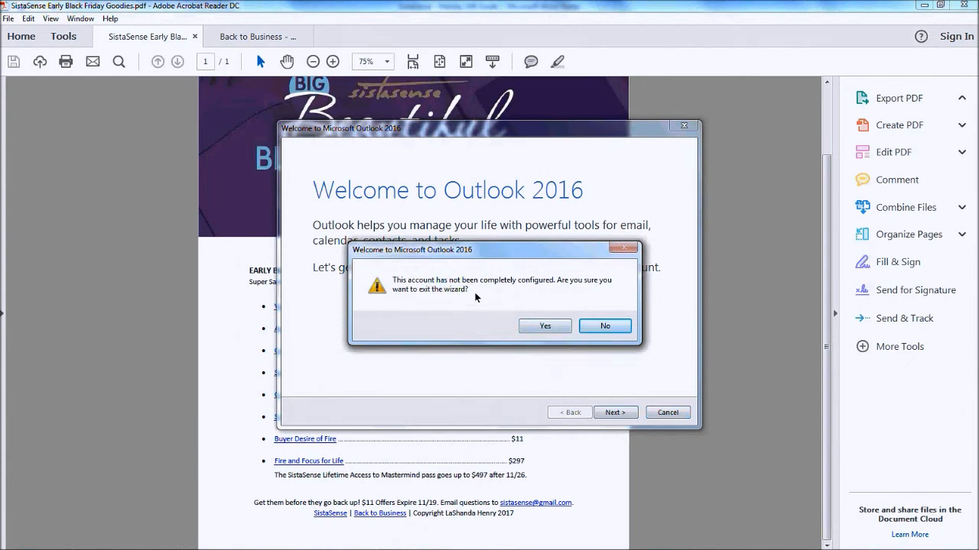
left_click(545, 327)
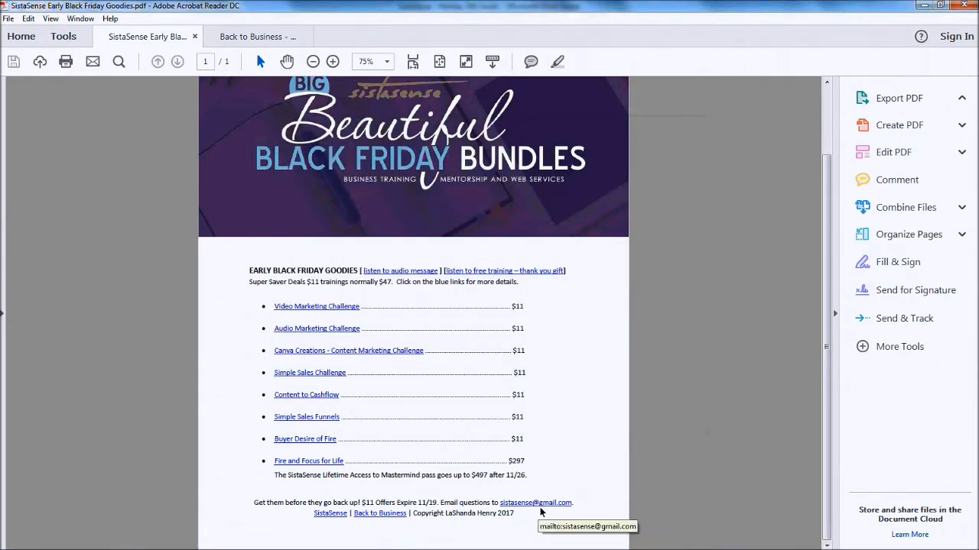
scroll(176, 299, "up", 2)
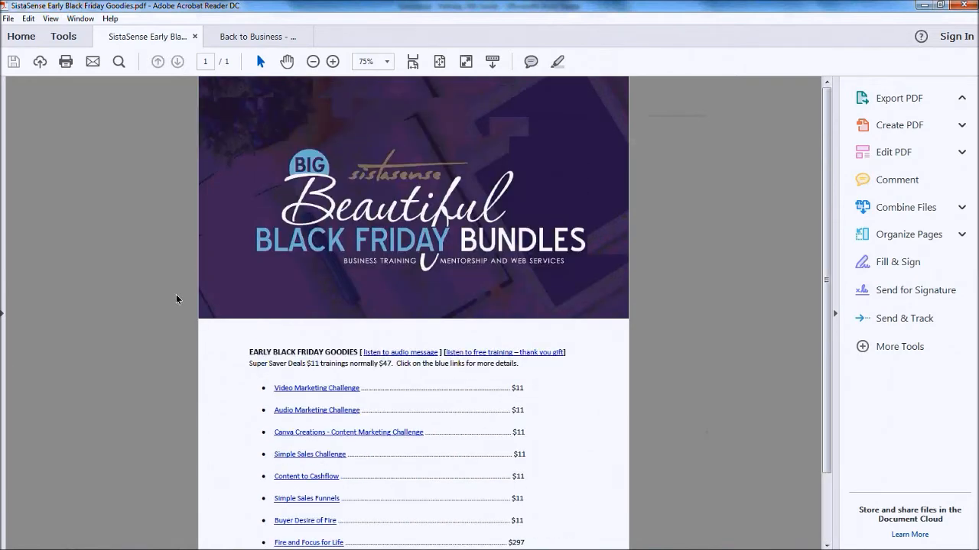
scroll(191, 328, "down", 1)
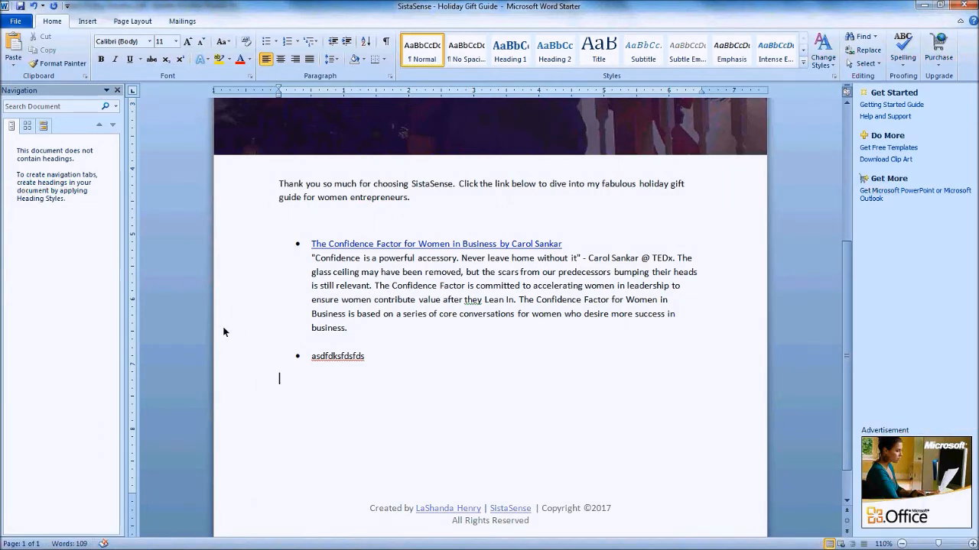
Select the placeholder bullet text, then bring up the Amazon Associates tab in Firefox
left_click_drag(310, 359, 349, 362)
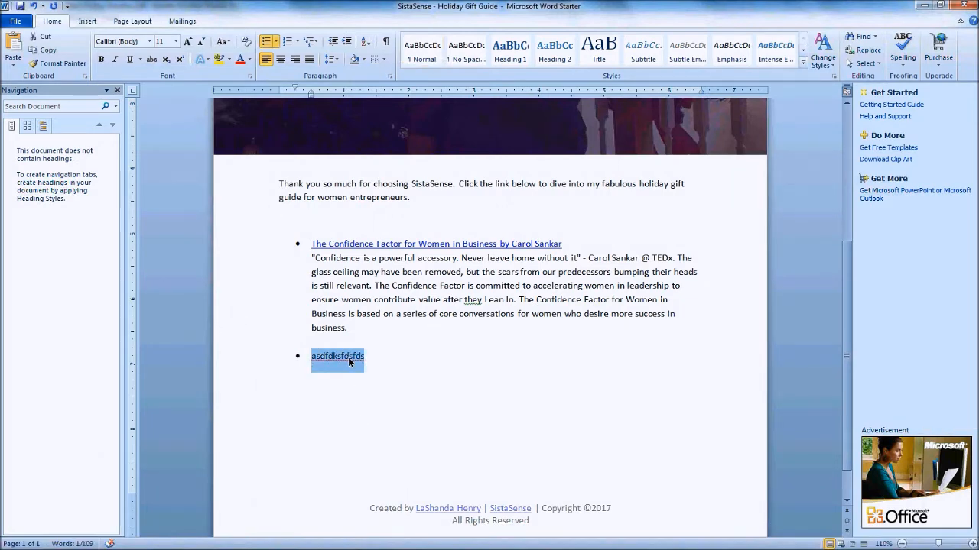
mouse_move(394, 539)
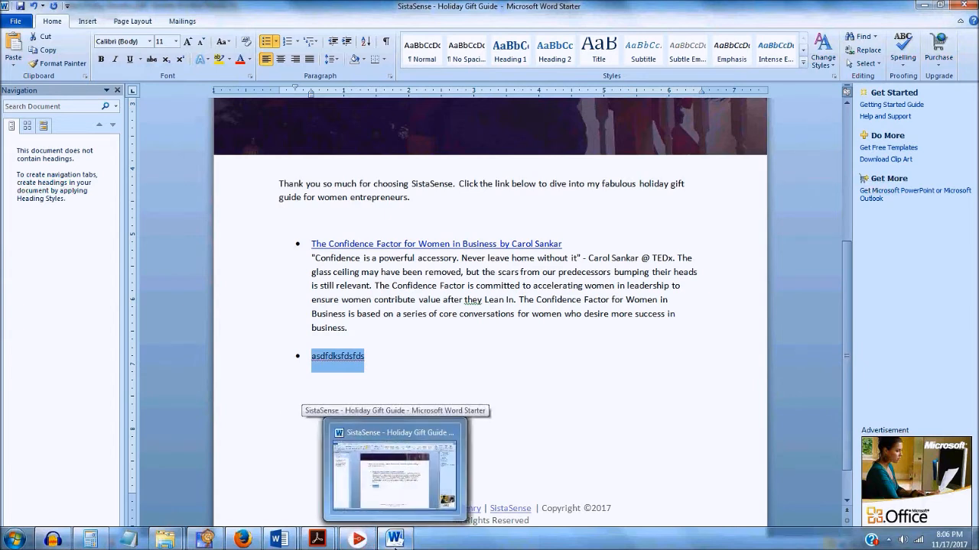
mouse_move(317, 541)
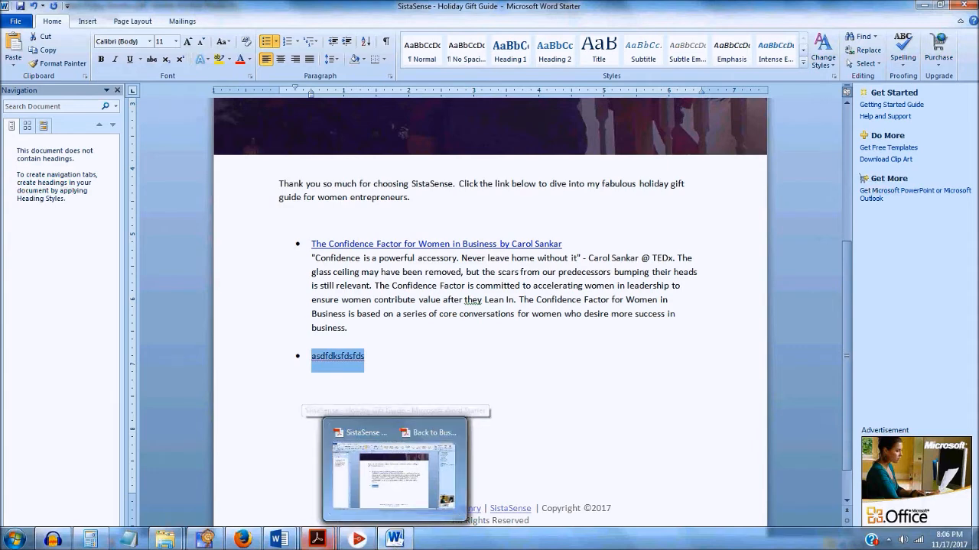
mouse_move(243, 539)
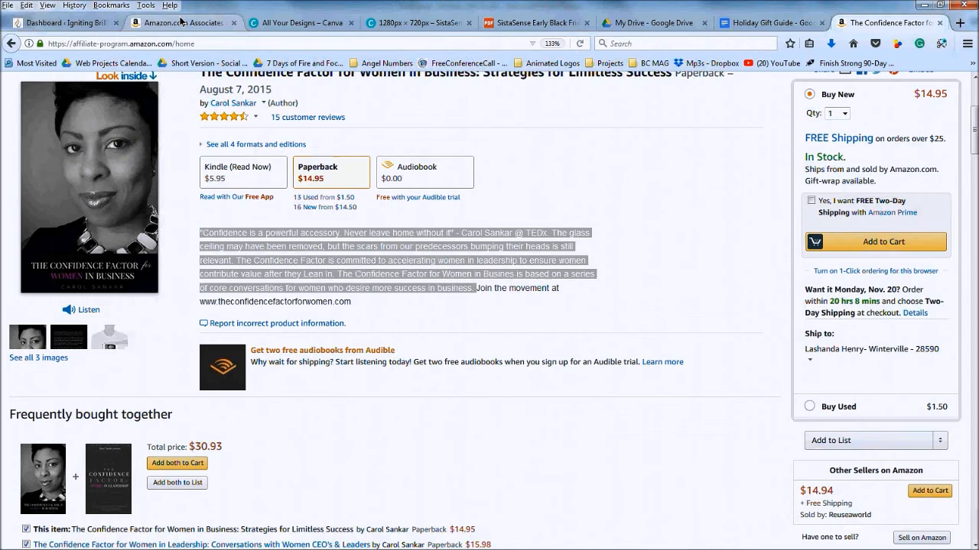
left_click(181, 21)
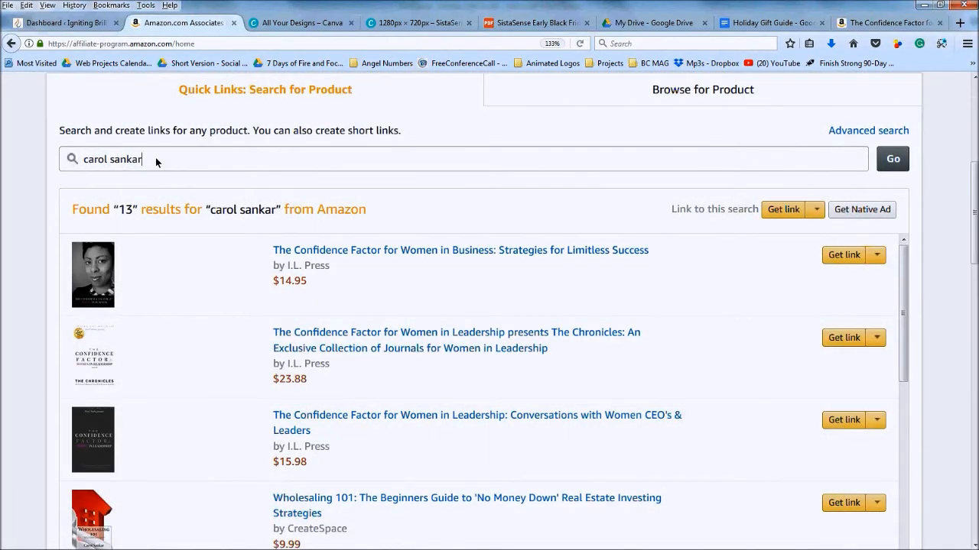
Search Amazon Associates for a singer's Christmas products and browse the results
left_click_drag(156, 156, 65, 165)
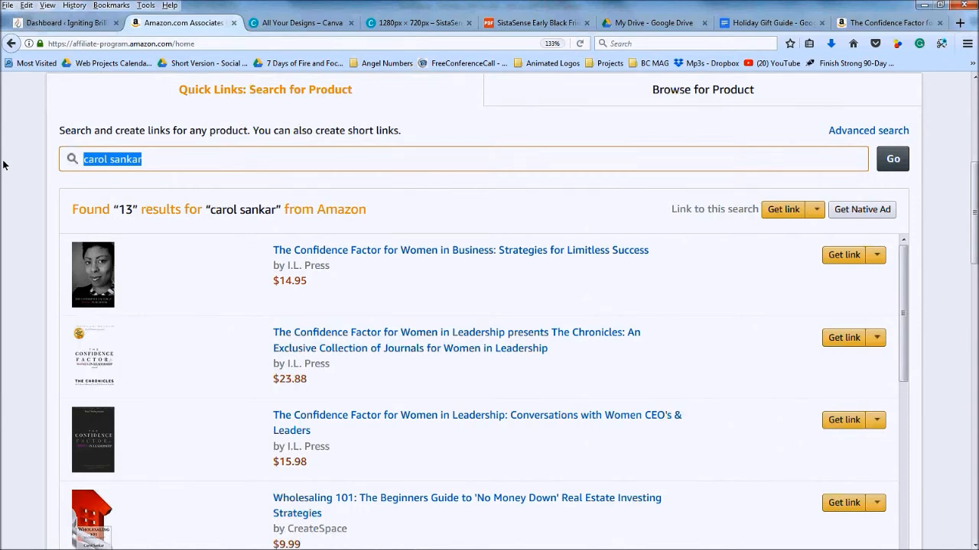
type("beyonce")
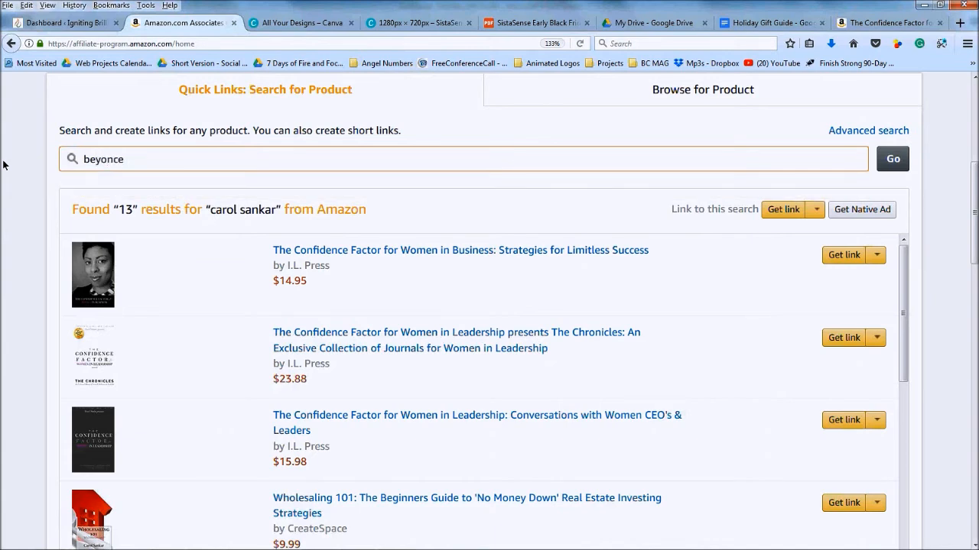
type(" chris")
key("BackSpace")
key("BackSpace")
key("BackSpace")
key("BackSpace")
key("BackSpace")
key("BackSpace")
key("BackSpace")
key("BackSpace")
key("BackSpace")
key("BackSpace")
key("BackSpace")
type("mariah carey christmas")
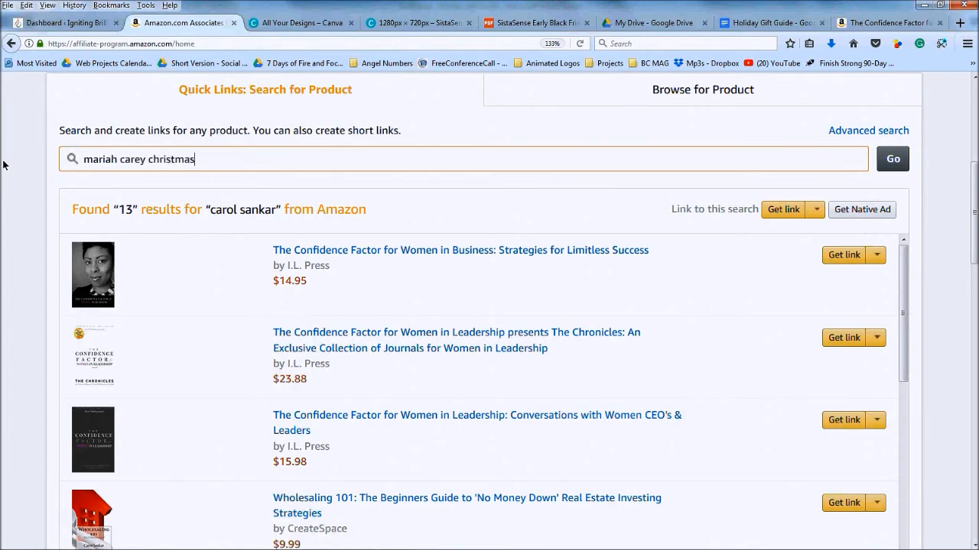
left_click(893, 161)
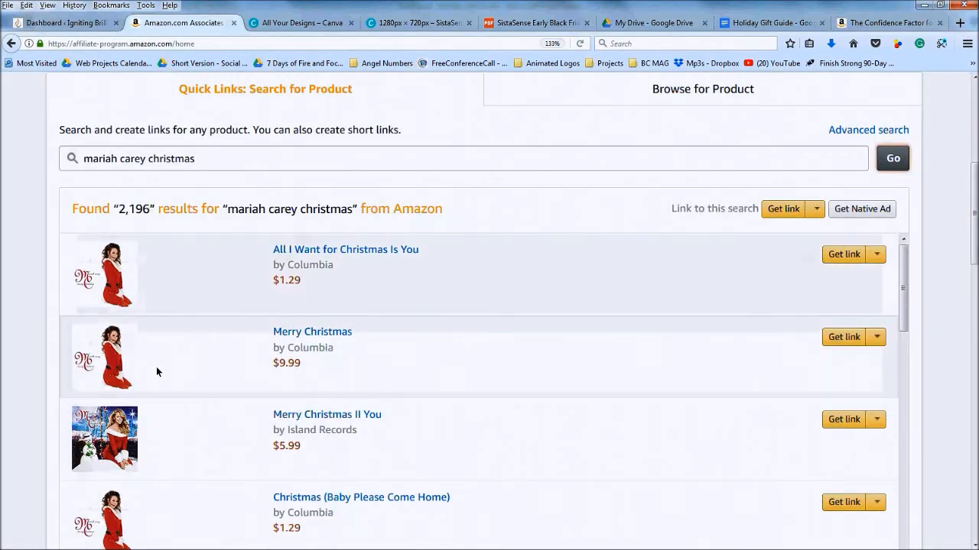
scroll(156, 367, "up", 2)
scroll(157, 360, "down", 2)
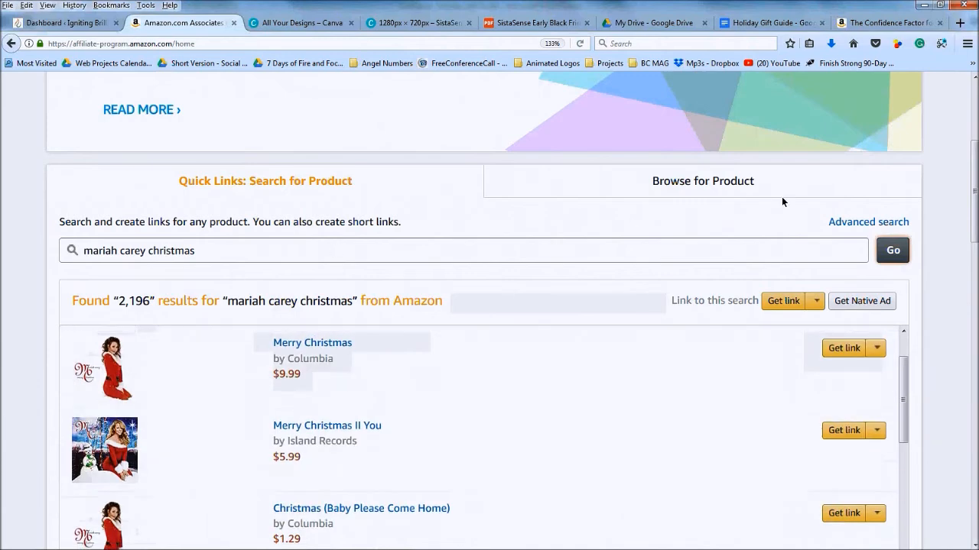
left_click_drag(971, 193, 971, 214)
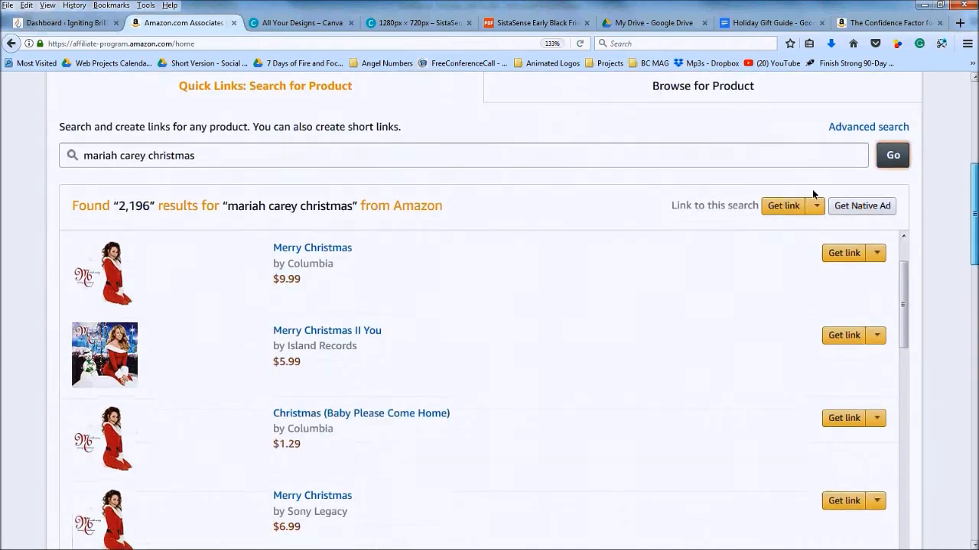
Search for the Driven Success author's products and select the book's title and author line
left_click_drag(231, 149, 25, 170)
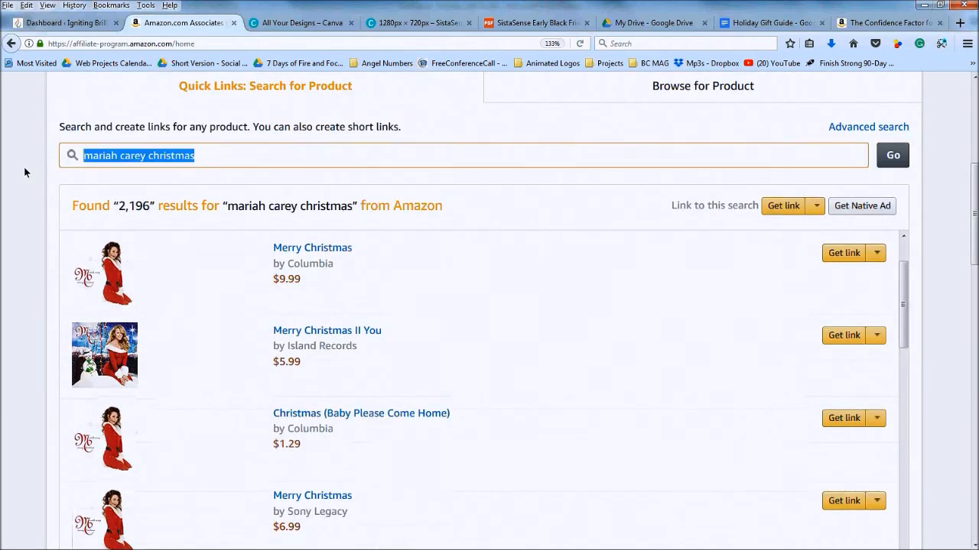
type("ap")
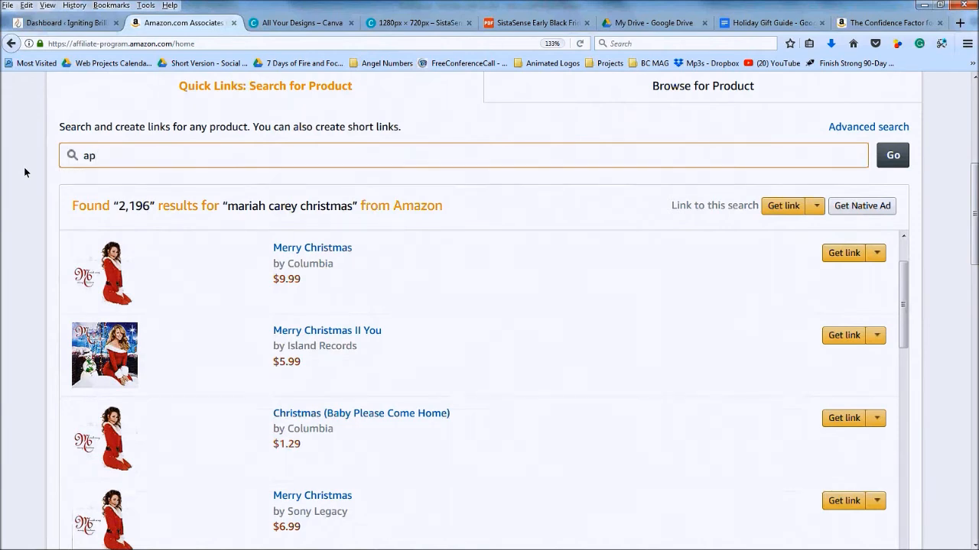
type("rille franks hunt")
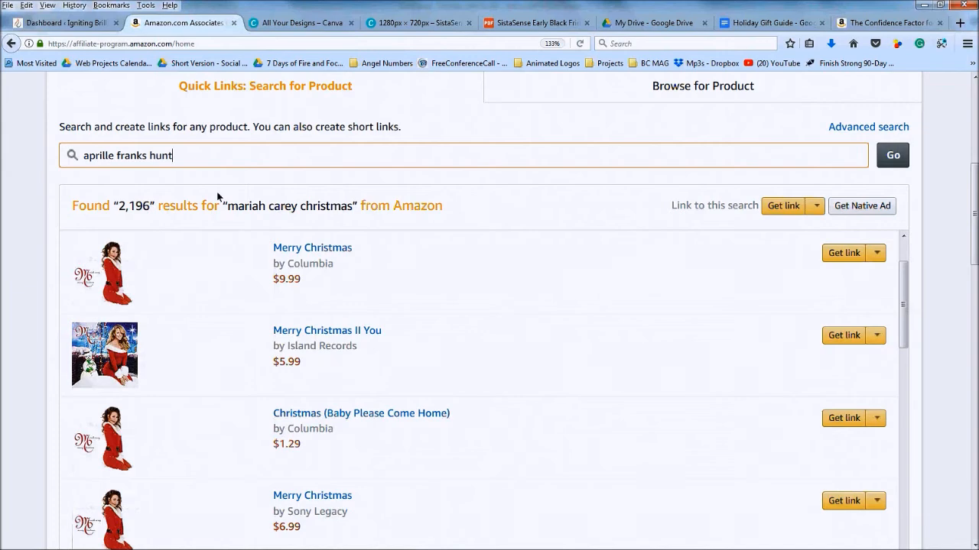
left_click(895, 159)
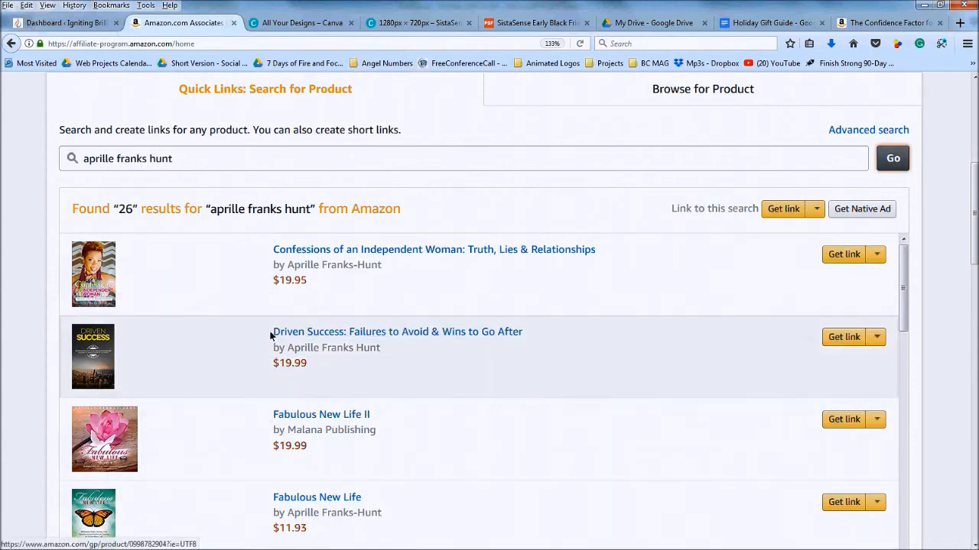
left_click_drag(272, 334, 513, 342)
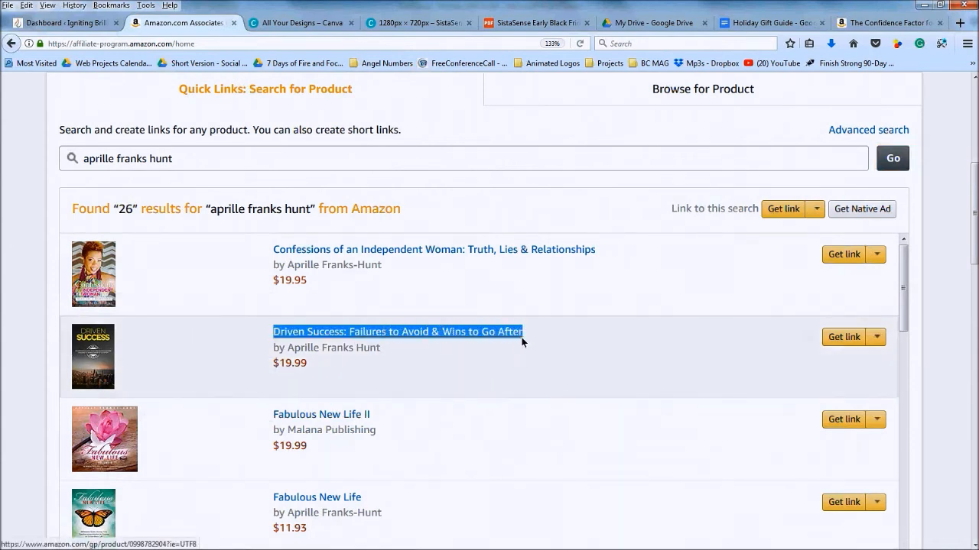
left_click_drag(391, 348, 209, 329)
key("ctrl+c")
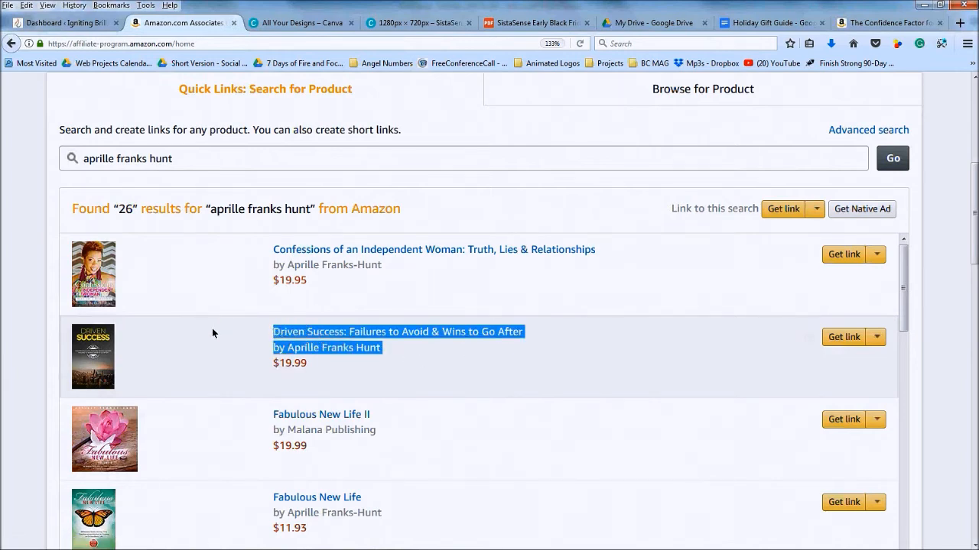
left_click(392, 539)
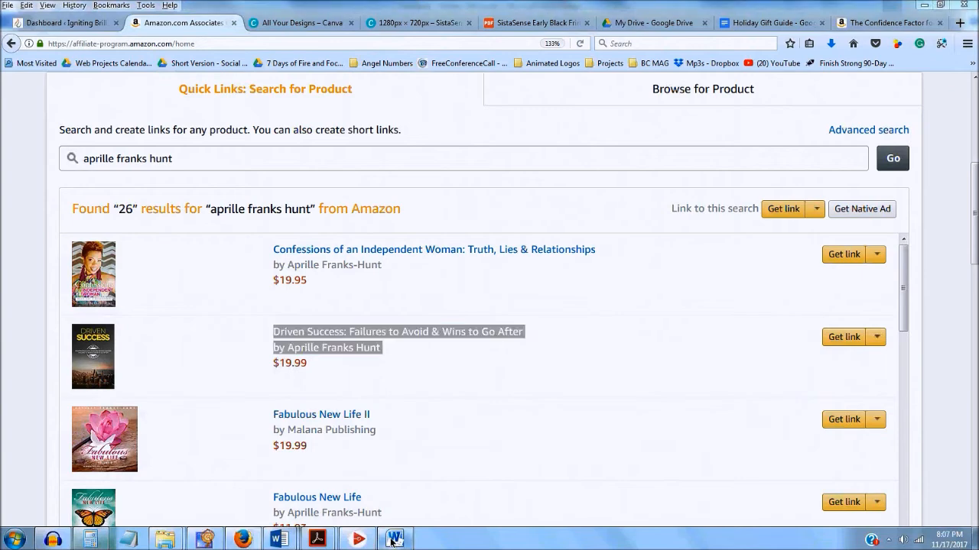
Paste the Driven Success title and author over the placeholder using Keep Text Only
key("ctrl+v")
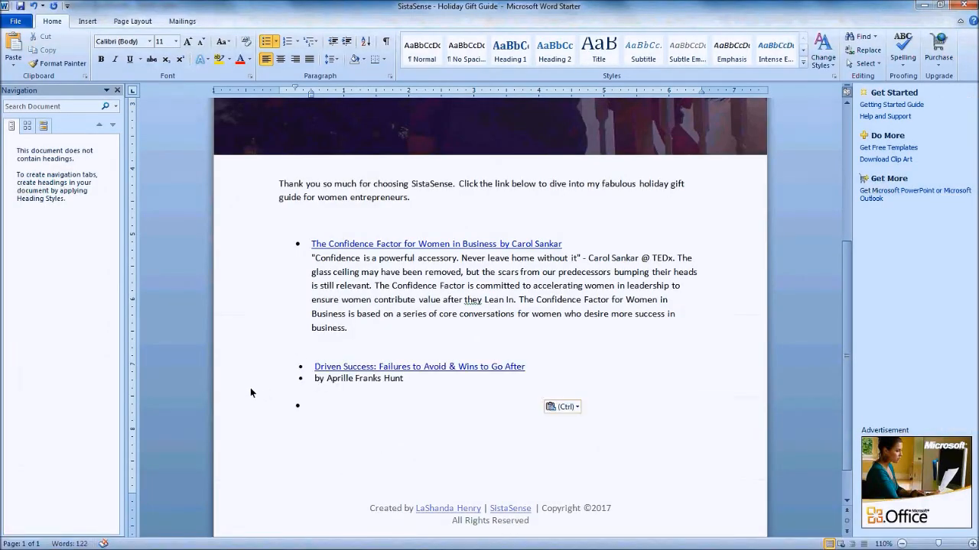
key("BackSpace")
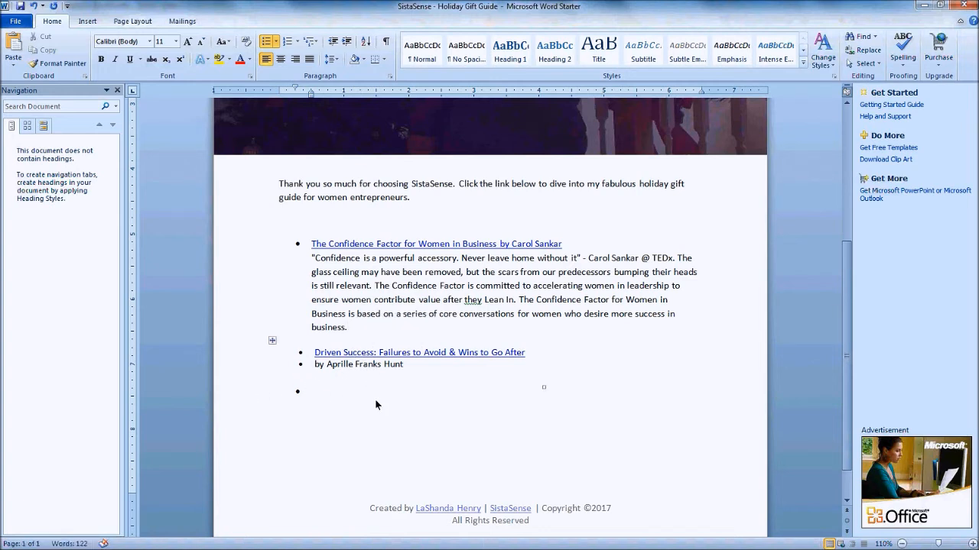
key("ctrl+z")
key("ctrl+z")
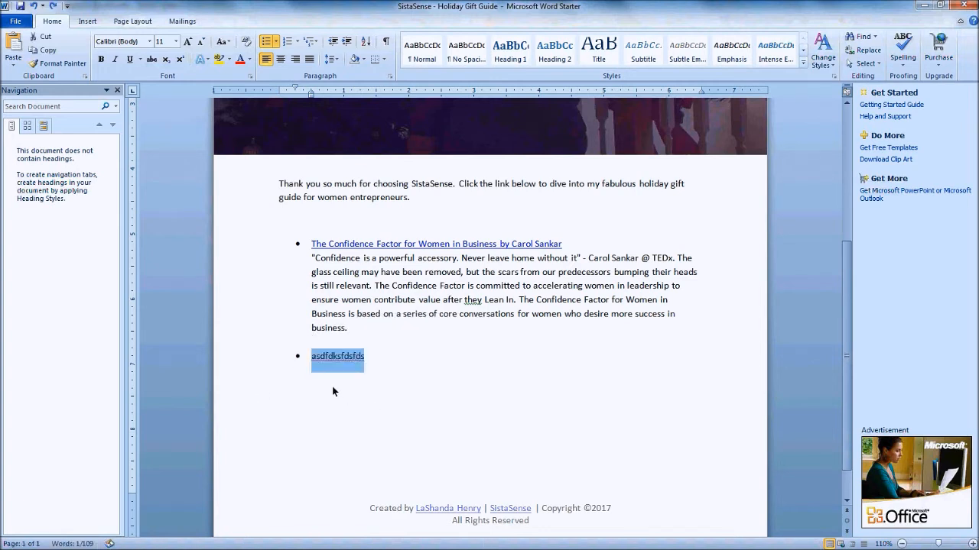
left_click(13, 67)
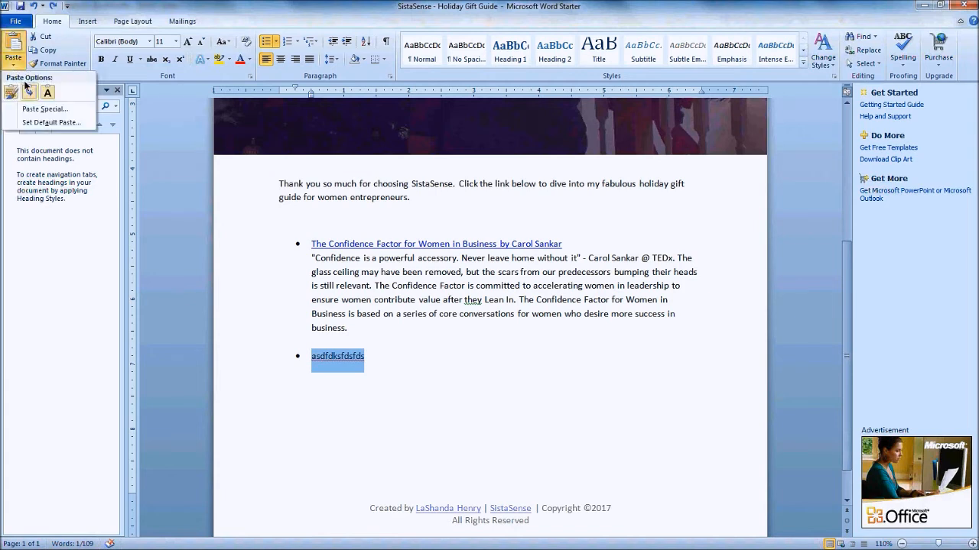
left_click(49, 98)
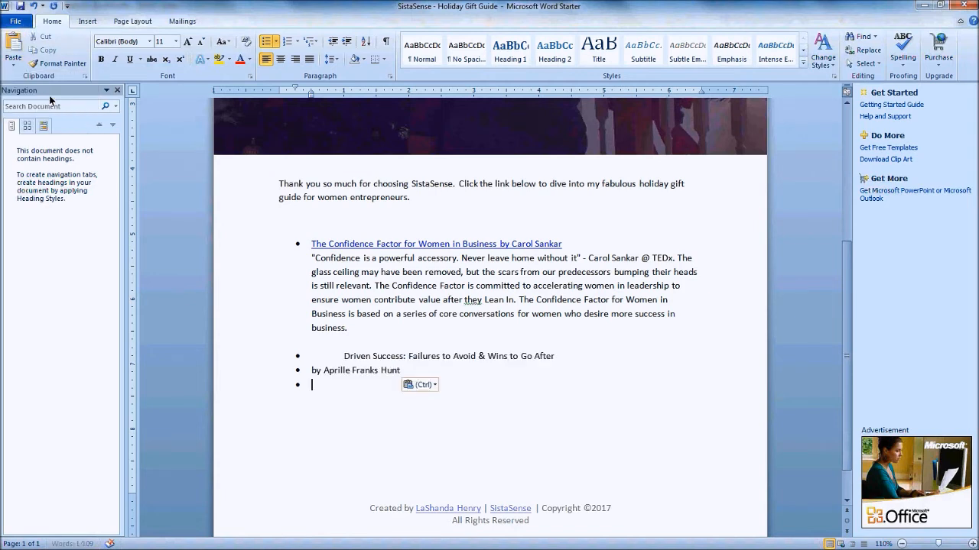
Remove the stray tab, join the author onto the title line, and delete the leftover bullet
left_click_drag(344, 356, 315, 360)
key("BackSpace")
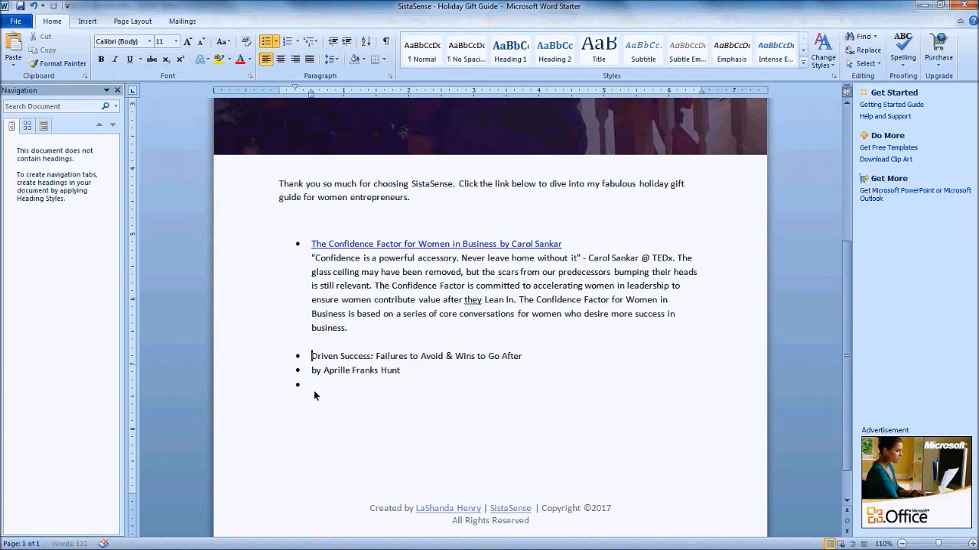
left_click(312, 373)
key("BackSpace")
key("BackSpace")
key("BackSpace")
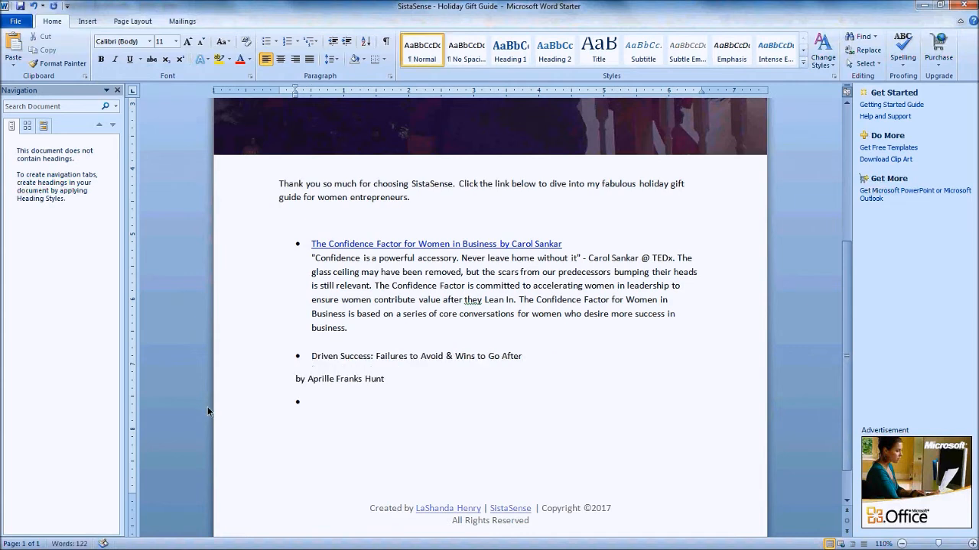
left_click(312, 371)
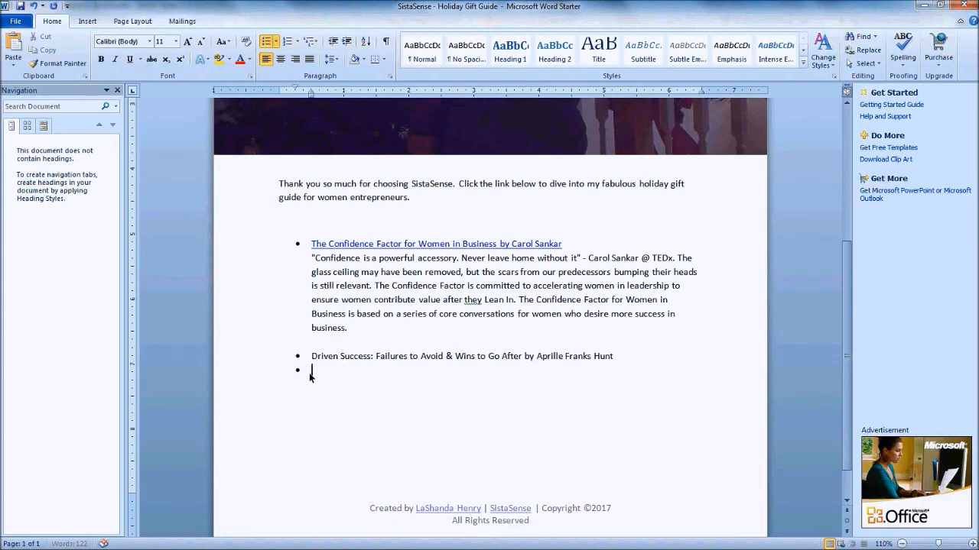
key("BackSpace")
key("BackSpace")
key("shift+Return")
mouse_move(245, 542)
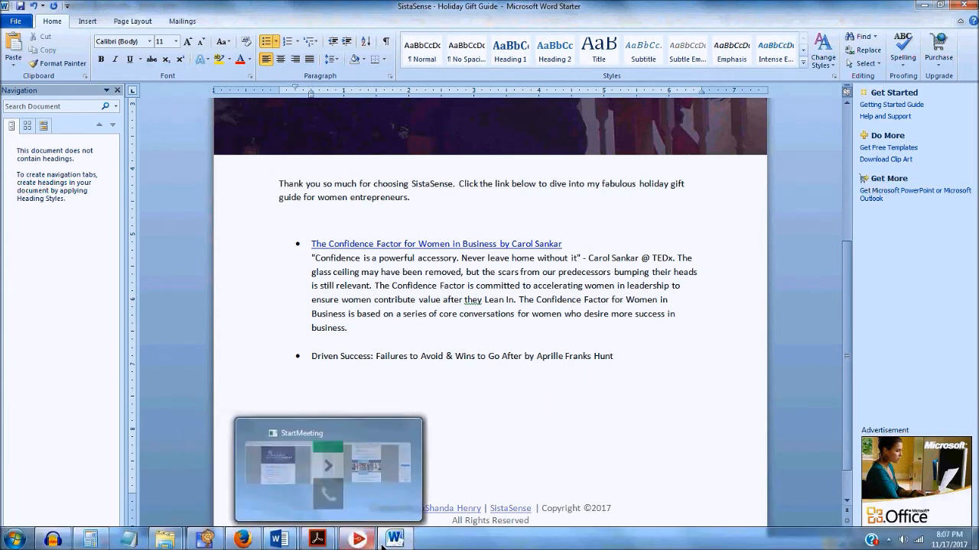
Get a shortened amzn.to affiliate link for Driven Success and select it
left_click(241, 539)
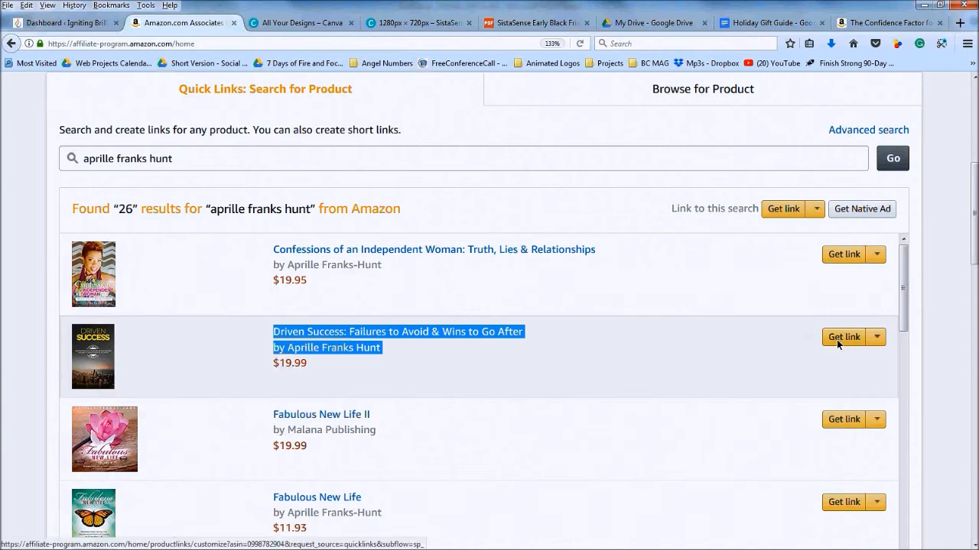
left_click(878, 337)
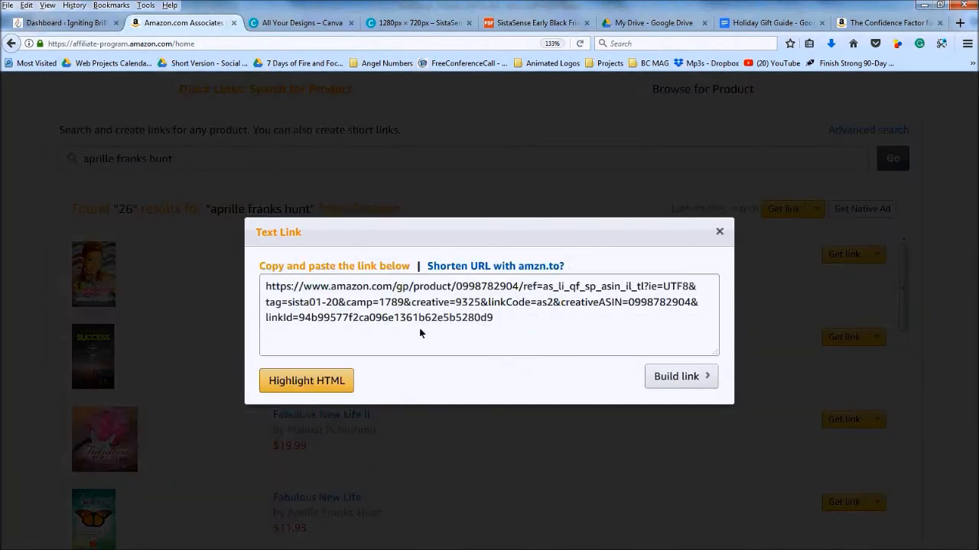
left_click(466, 267)
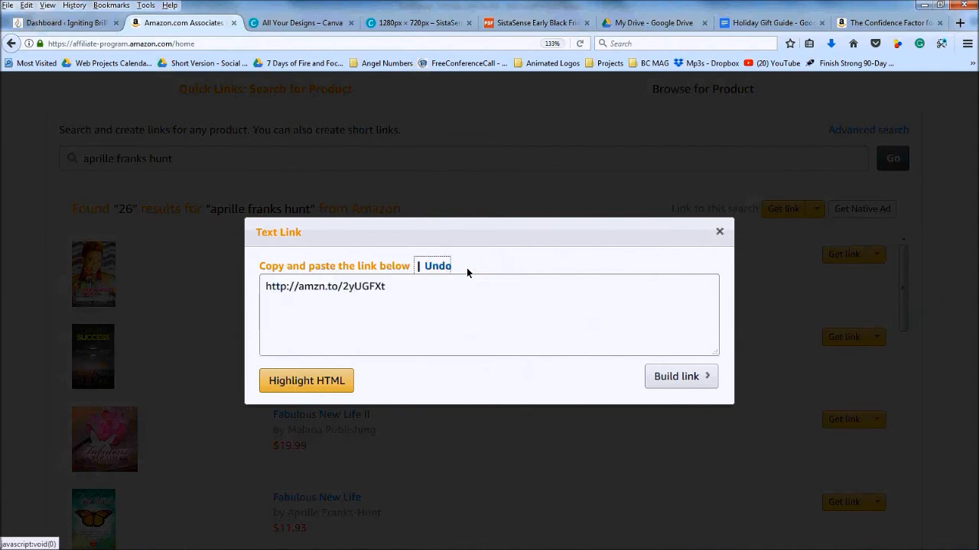
left_click(397, 284)
key("ctrl+c")
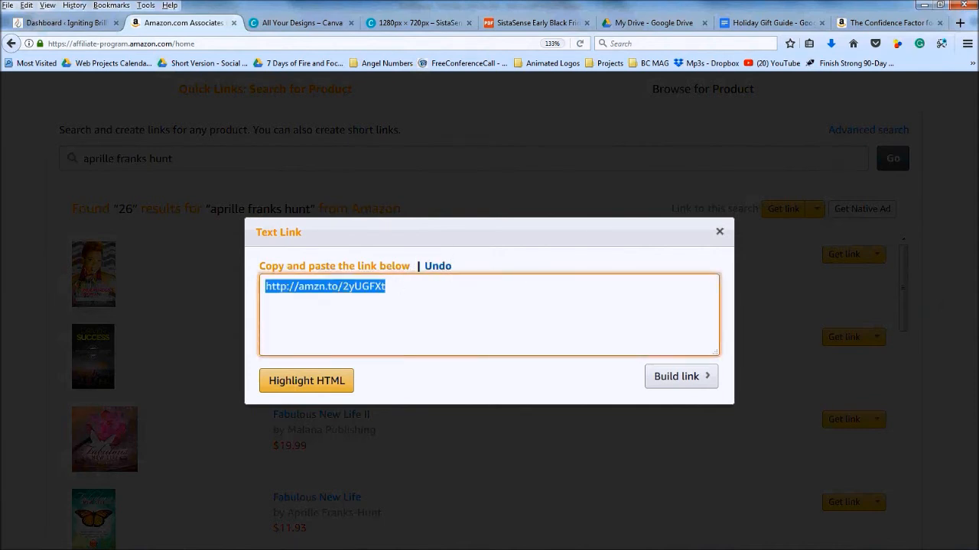
mouse_move(313, 543)
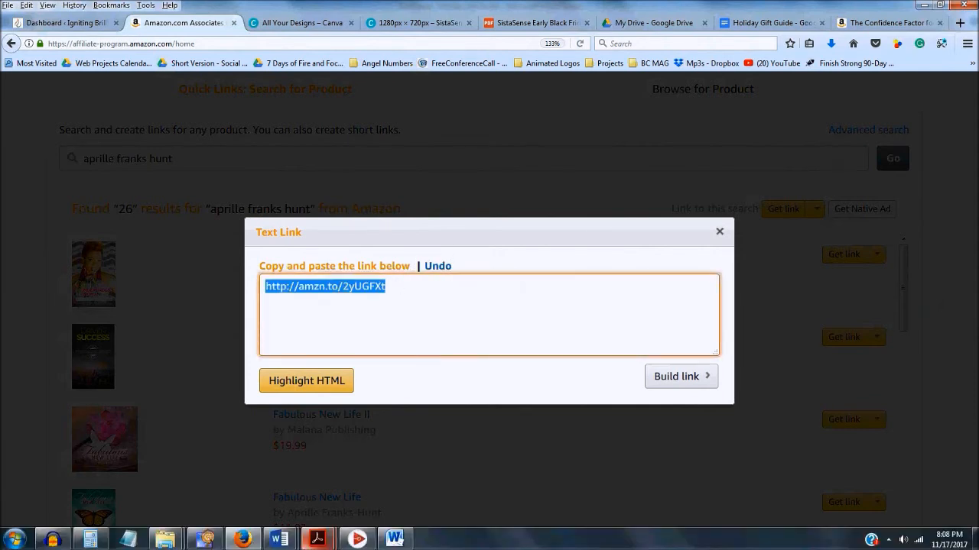
Hyperlink the whole Driven Success bullet line to the copied short address
left_click(396, 539)
left_click_drag(312, 356, 613, 356)
right_click(611, 357)
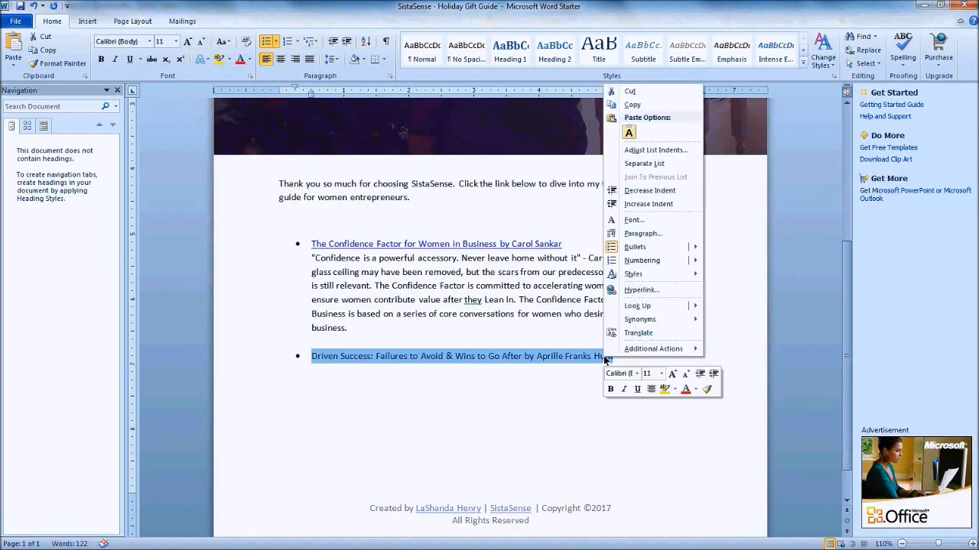
left_click(640, 291)
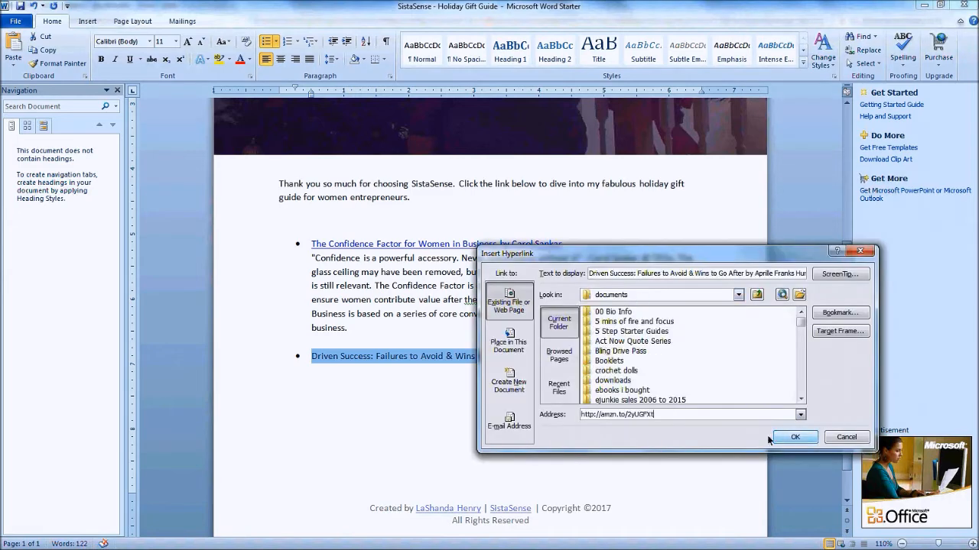
key("Return")
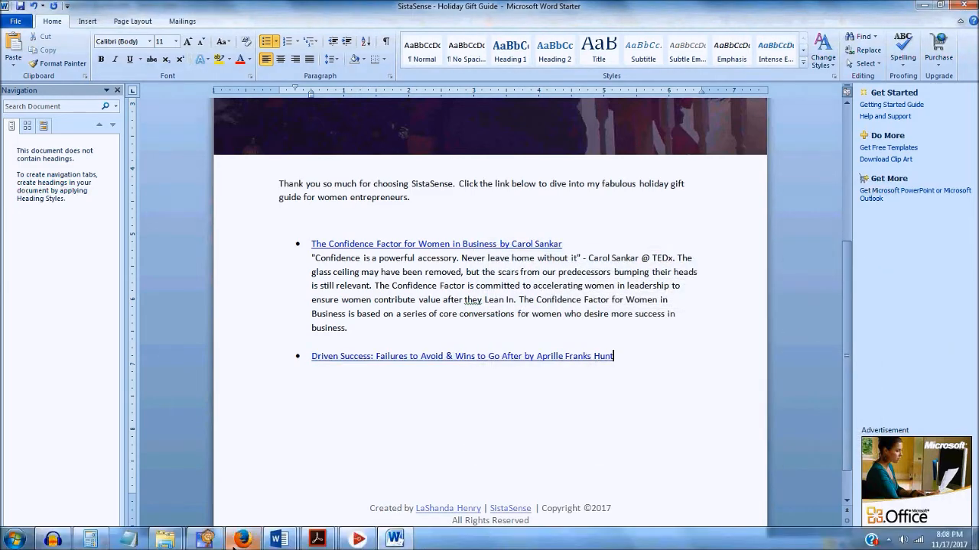
left_click(245, 529)
left_click(887, 22)
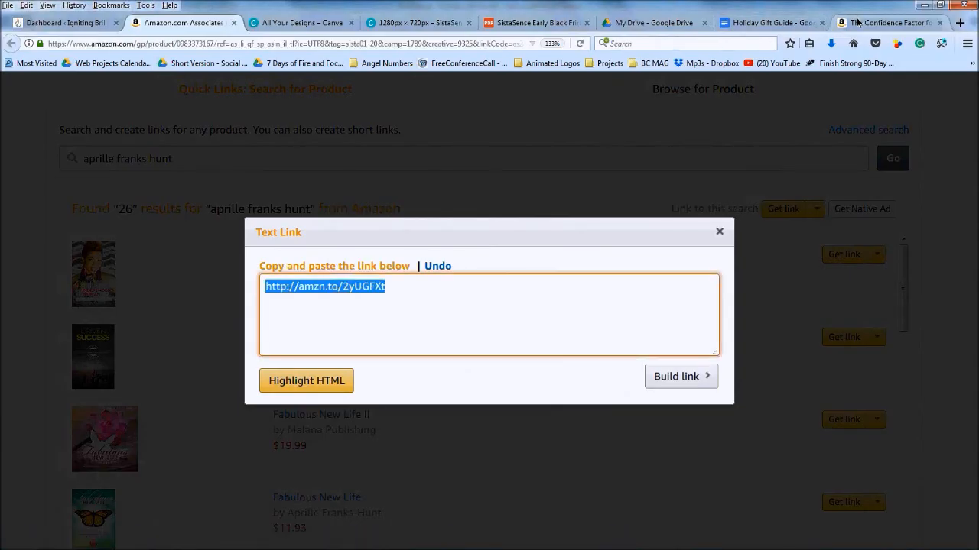
Open the Driven Success Amazon page from the amzn.to short link
left_click(566, 45)
key("ctrl+v")
left_click(579, 42)
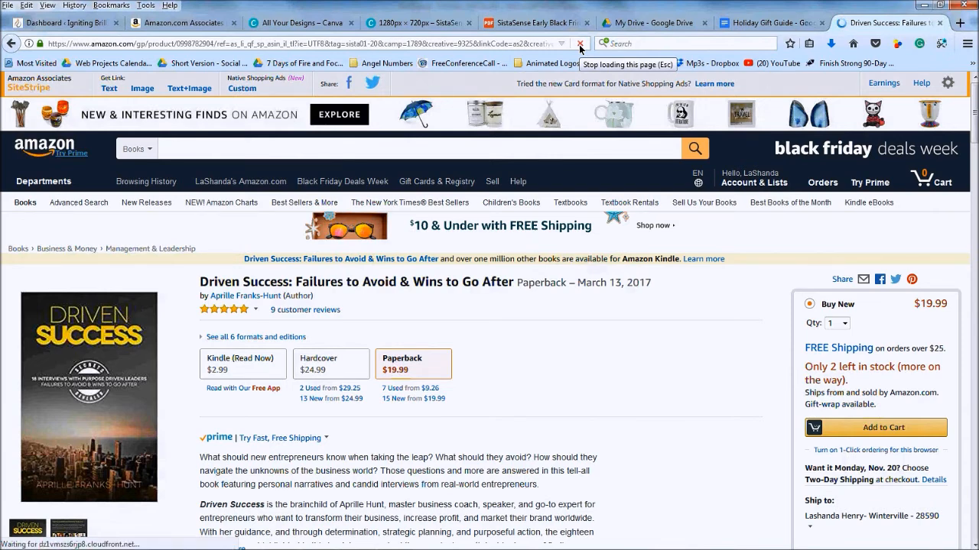
scroll(345, 321, "down", 3)
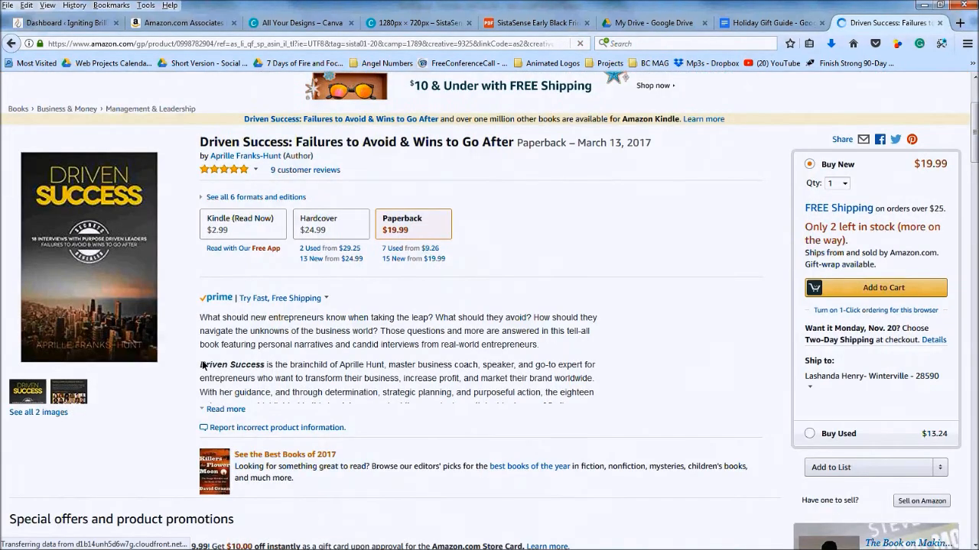
Expand the Driven Success book description with Read more and copy it
left_click_drag(202, 368, 476, 372)
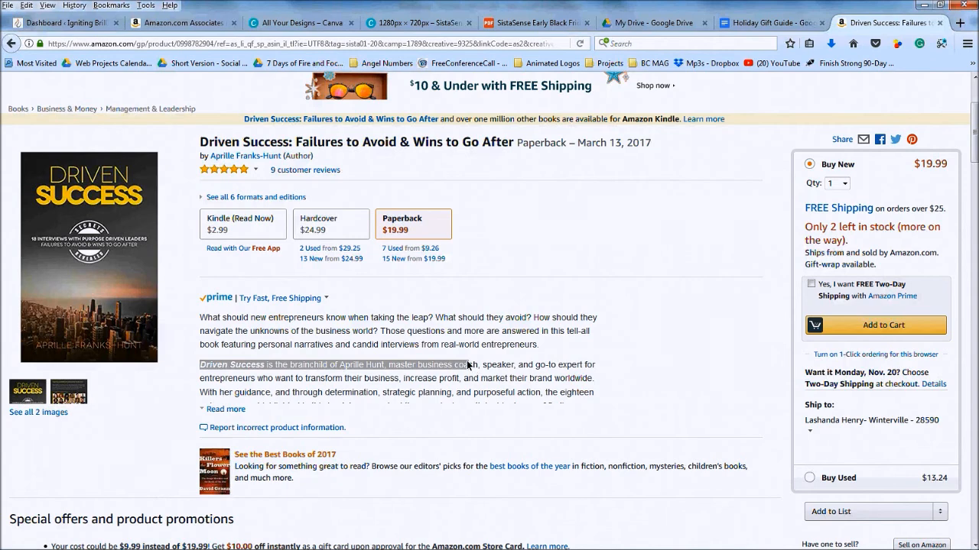
scroll(371, 243, "down", 3)
left_click_drag(371, 243, 232, 276)
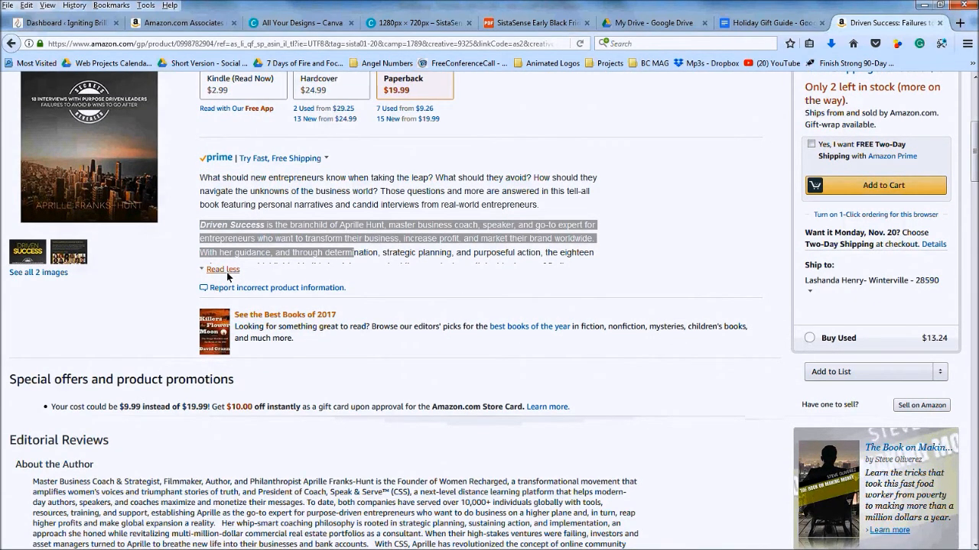
left_click(227, 270)
left_click(205, 229)
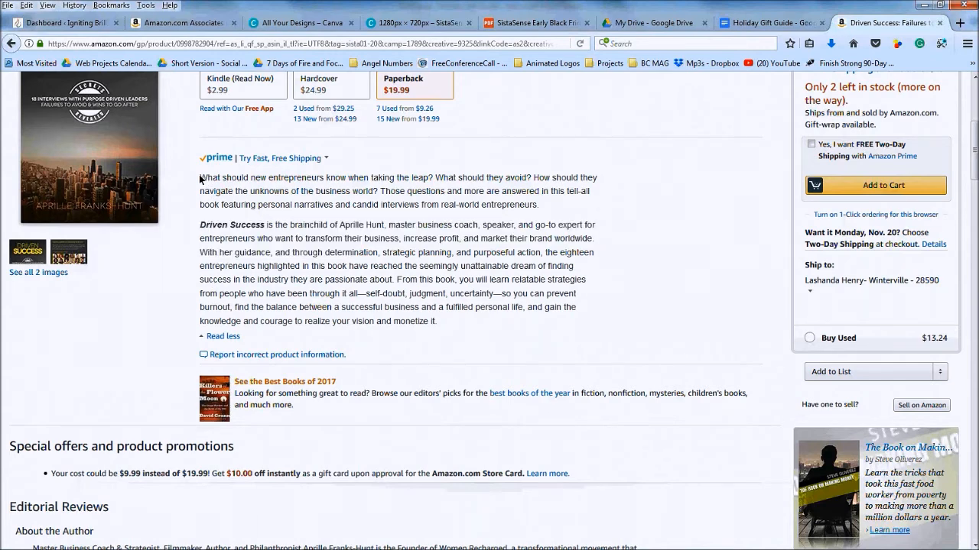
left_click_drag(201, 178, 304, 267)
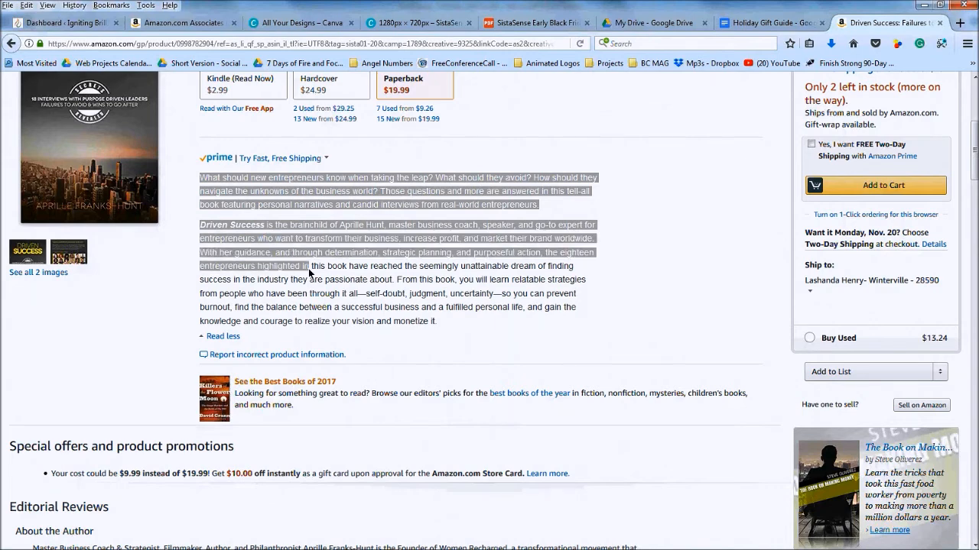
left_click(297, 256)
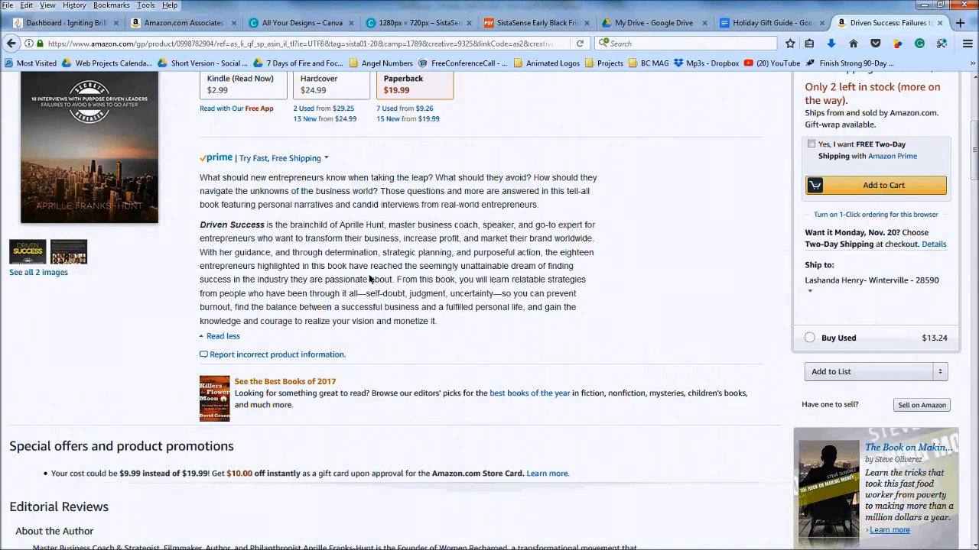
left_click_drag(434, 321, 200, 225)
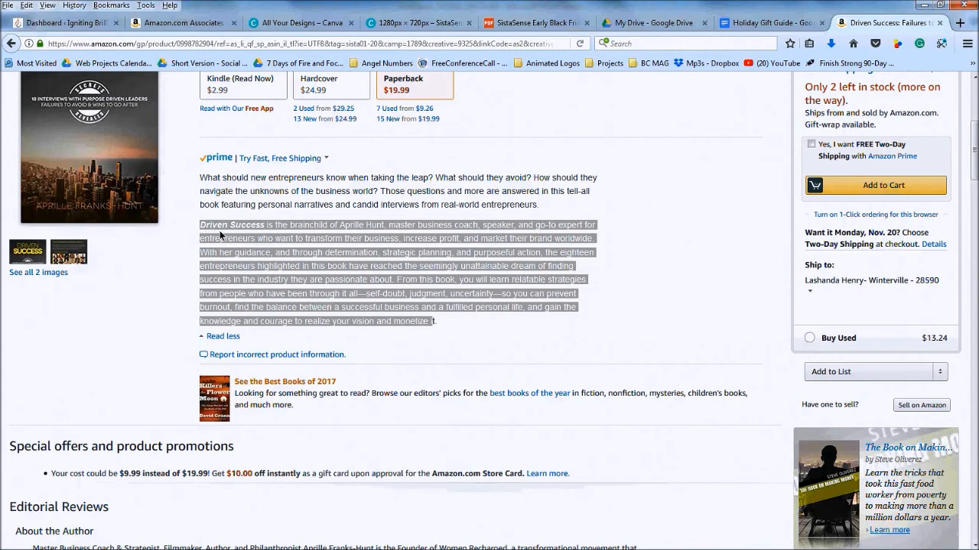
right_click(214, 232)
left_click(227, 238)
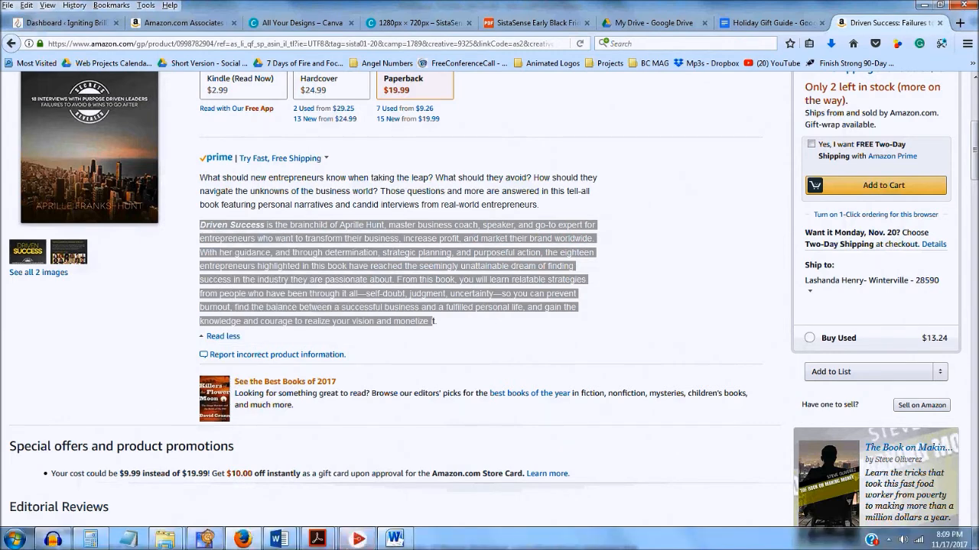
left_click(394, 539)
Try a Keep Text Only paste below the Driven Success entry, then undo it
left_click(335, 388)
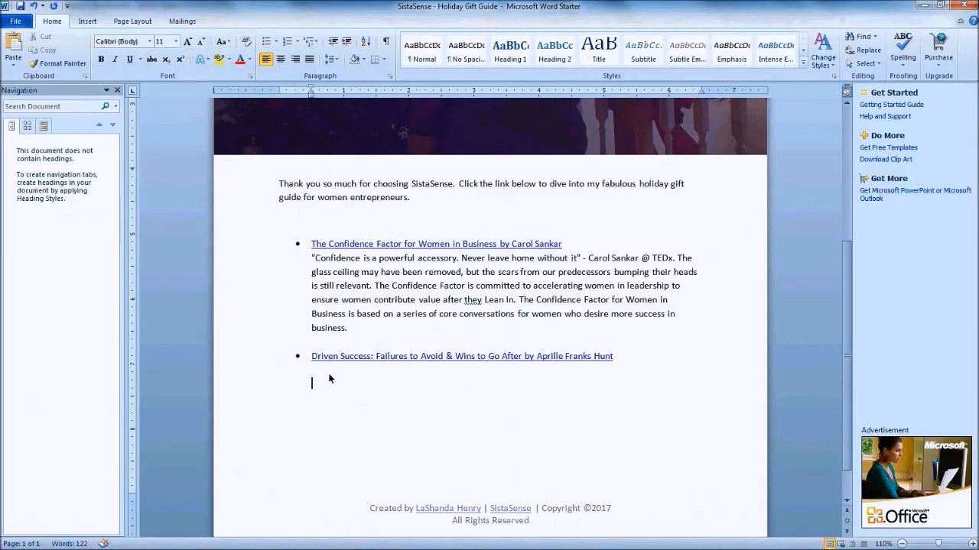
left_click(13, 65)
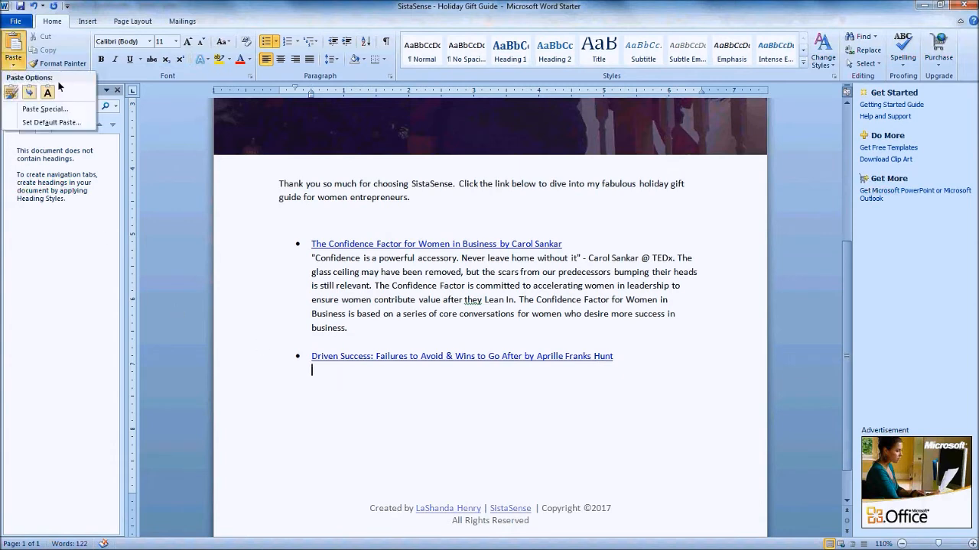
left_click(55, 92)
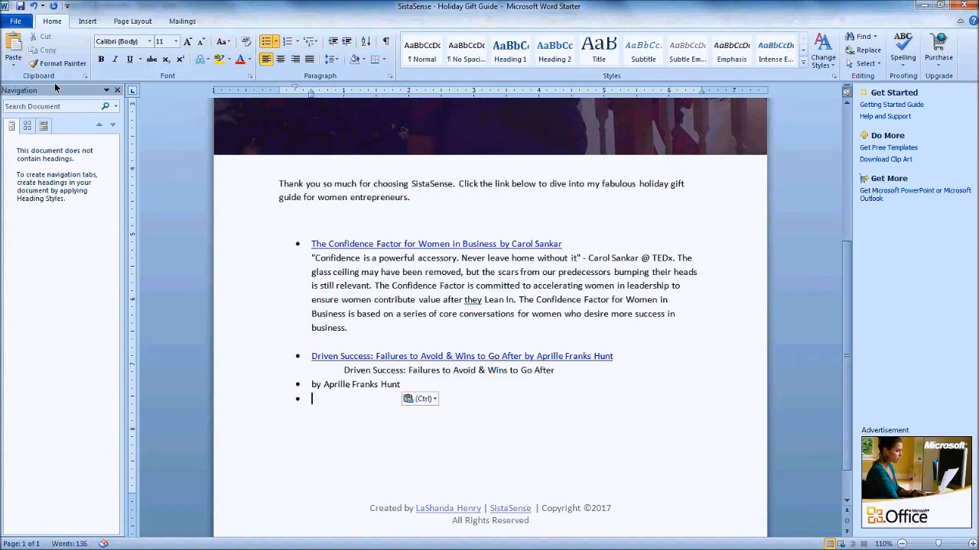
key("ctrl+z")
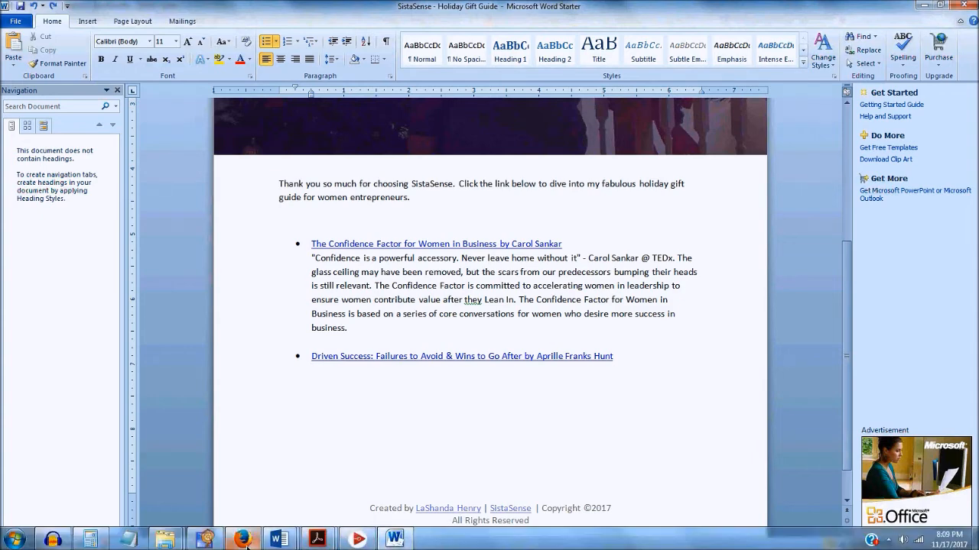
Recopy the description from Amazon, paste it as plain text, and undo the wrong result
key("alt+Tab")
right_click(324, 232)
left_click(329, 241)
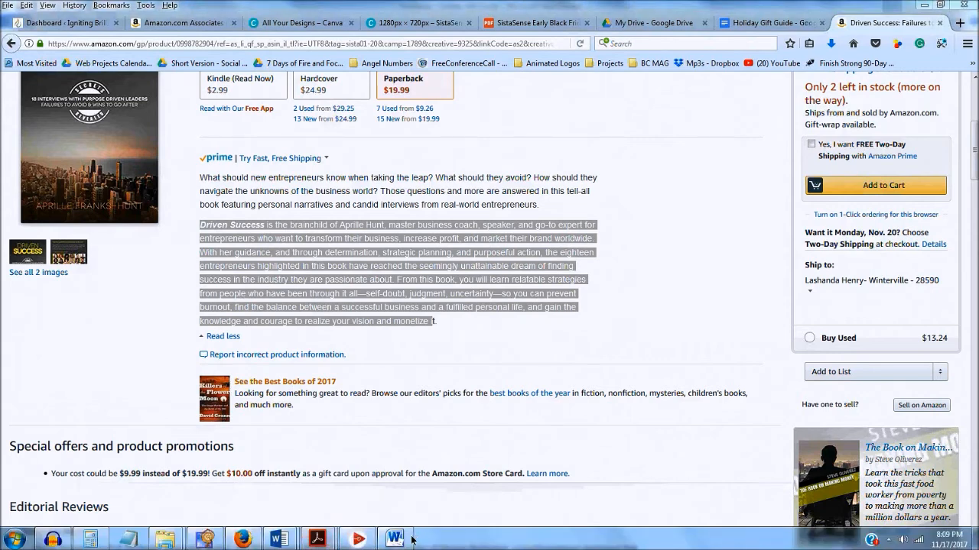
left_click(396, 539)
left_click(13, 64)
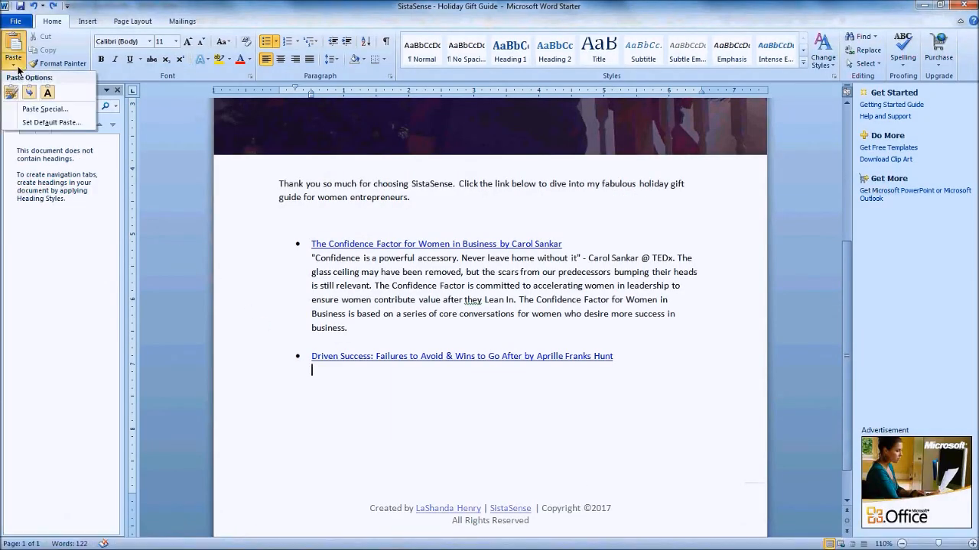
left_click(49, 97)
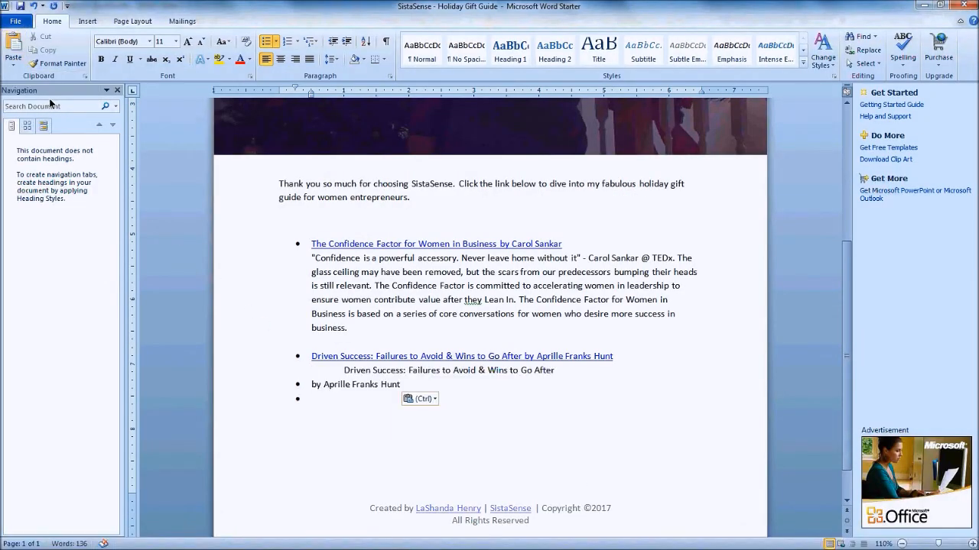
key("ctrl+z")
mouse_move(310, 544)
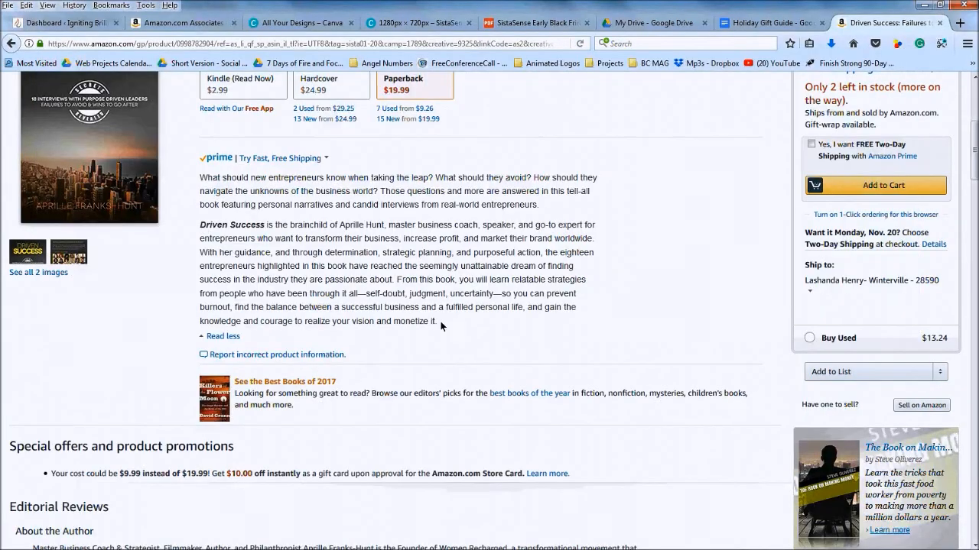
Select the Driven Success description and paste it into the browser address bar to strip formatting
left_click_drag(440, 326, 201, 223)
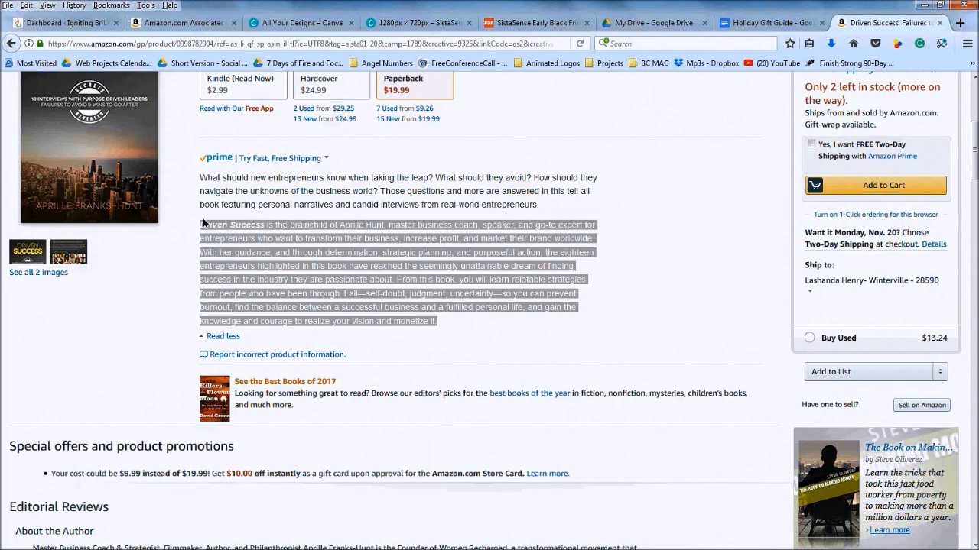
left_click(275, 44)
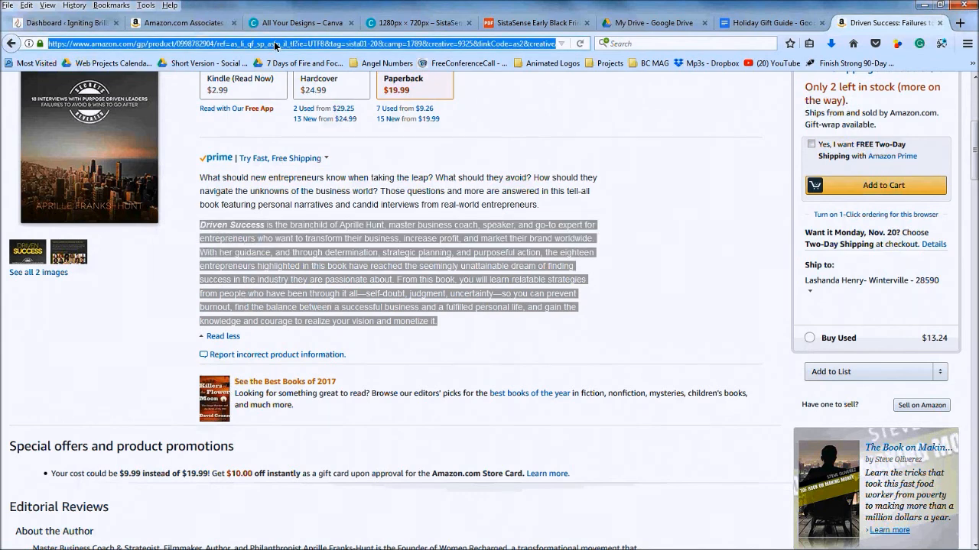
key("ctrl+v")
key("ctrl+a")
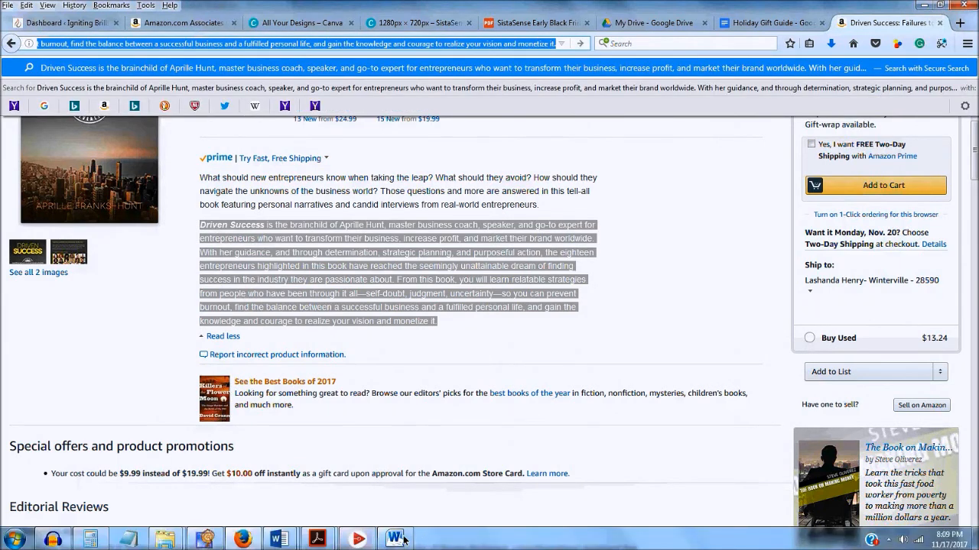
left_click(394, 539)
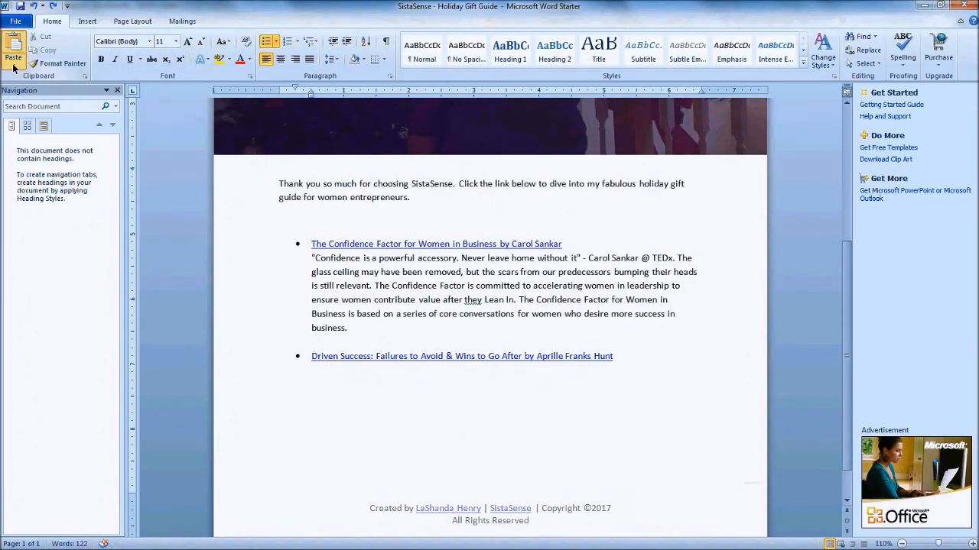
Try Paste Special as Unformatted Text, then undo the wrong pasted text
left_click(13, 64)
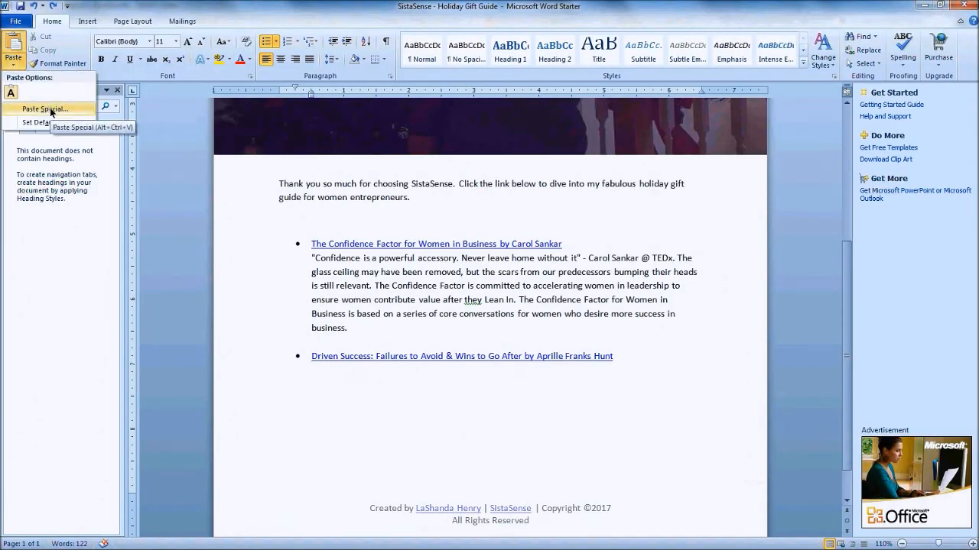
left_click(47, 110)
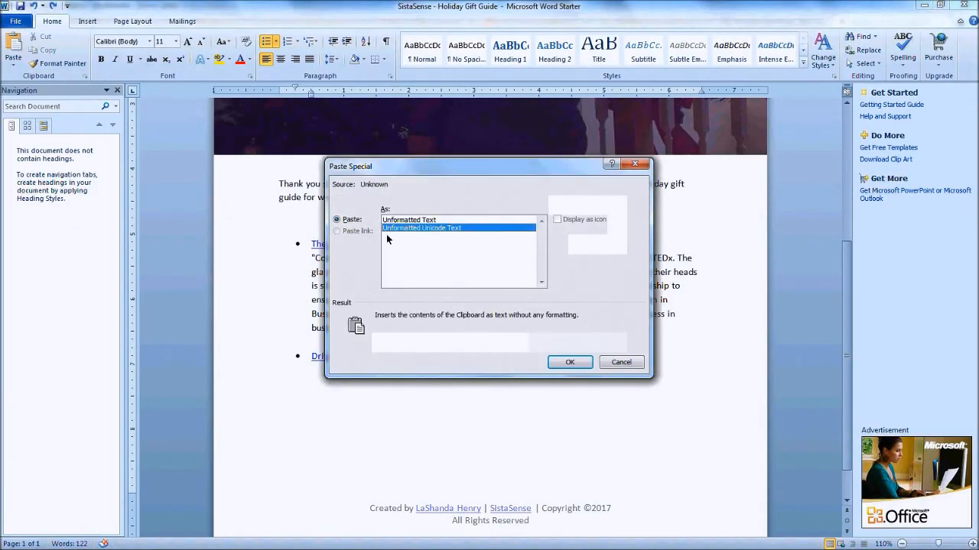
left_click(411, 220)
left_click(566, 360)
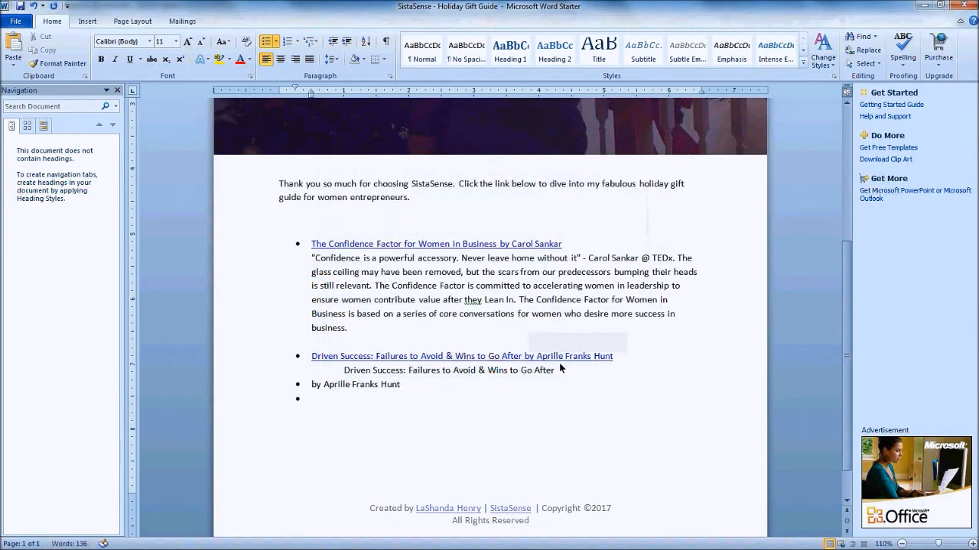
key("ctrl+z")
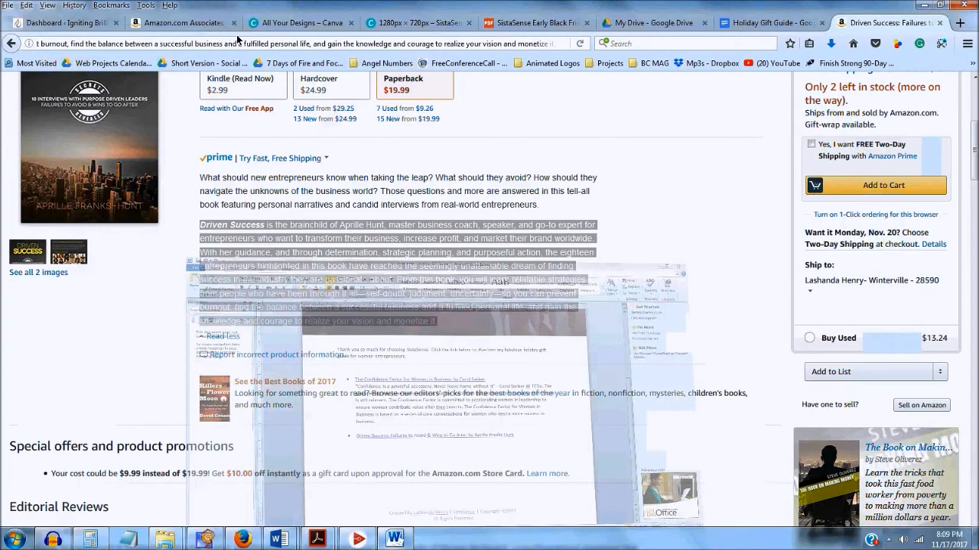
Recopy the description from Firefox's address bar and paste it under the Driven Success link
left_click(237, 41)
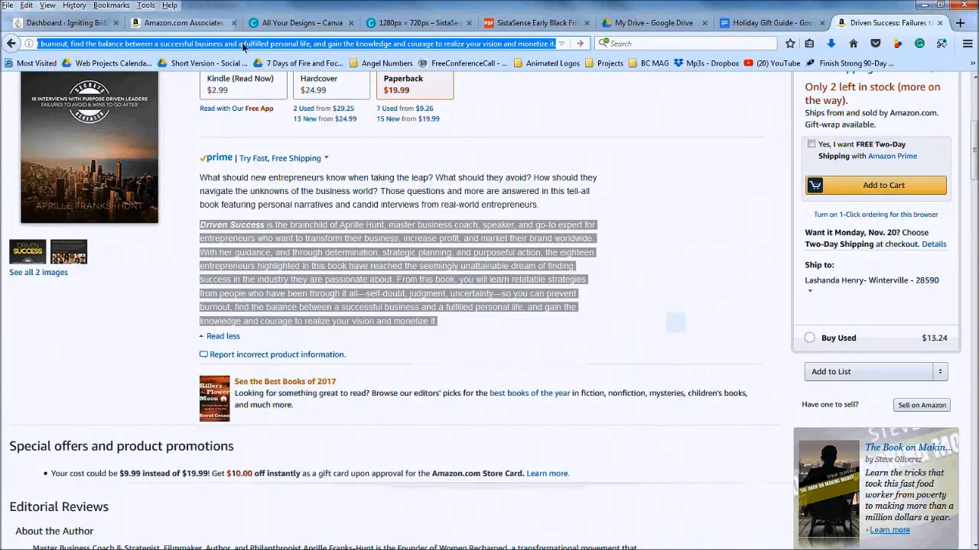
triple_click(243, 46)
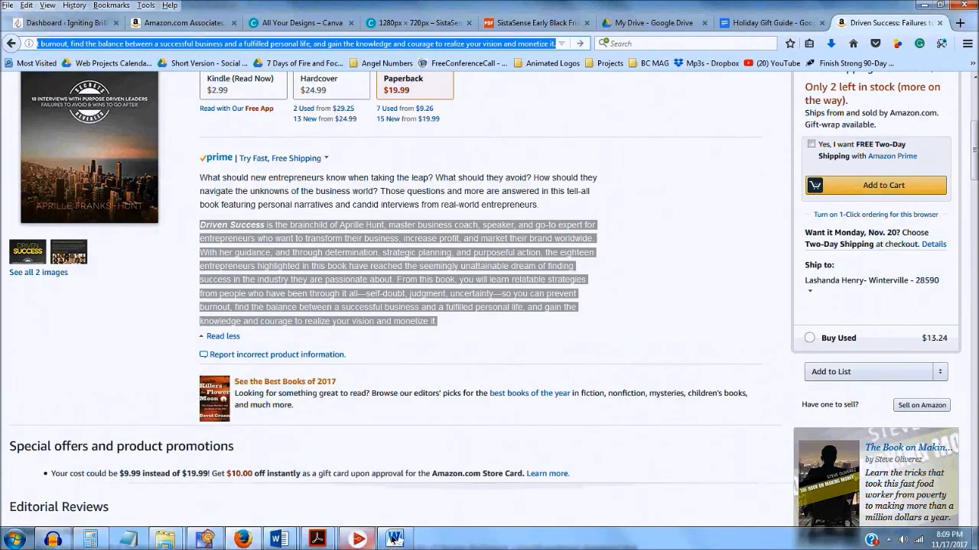
left_click(395, 539)
key("ctrl+v")
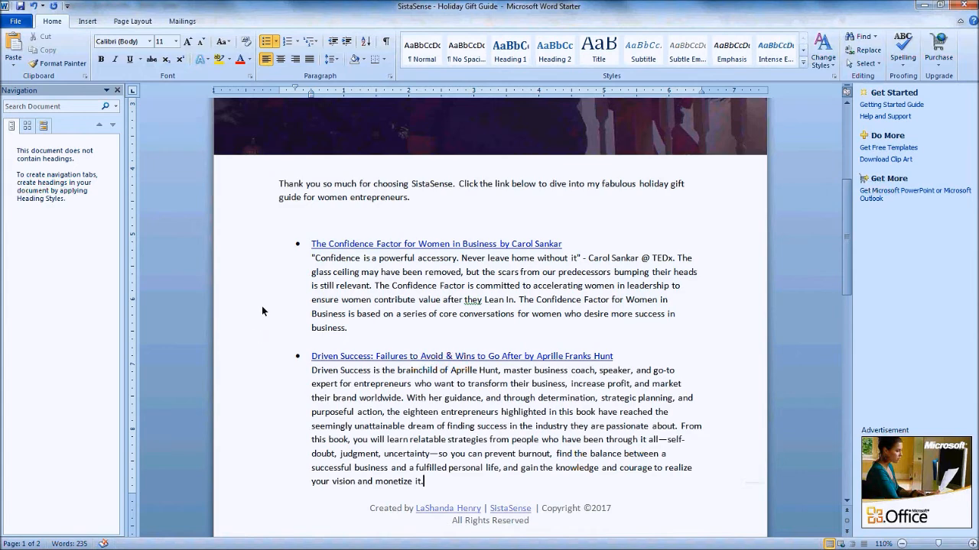
Delete the empty line above the book bullets and scroll through to review the guide
scroll(262, 306, "down", 1)
left_click(296, 189)
key("BackSpace")
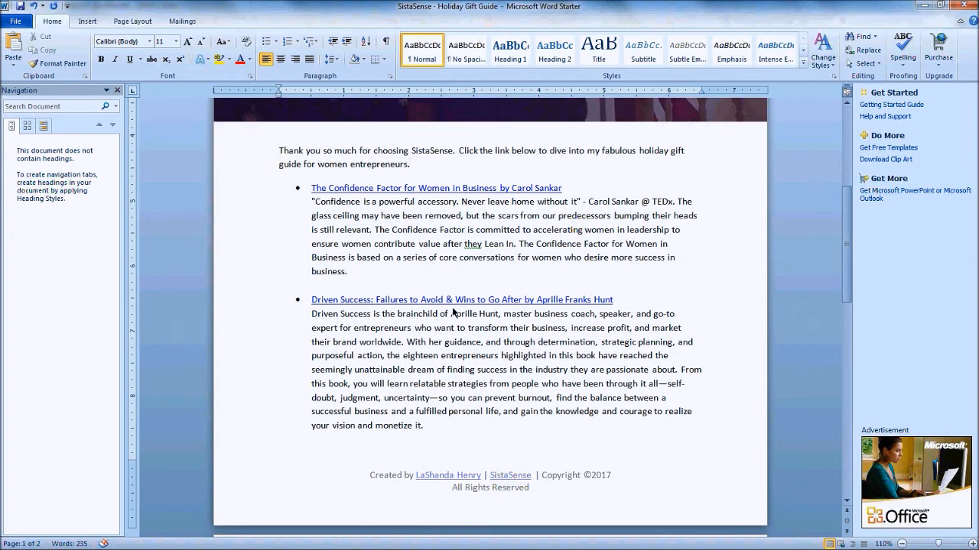
scroll(453, 312, "down", 4)
scroll(413, 367, "up", 5)
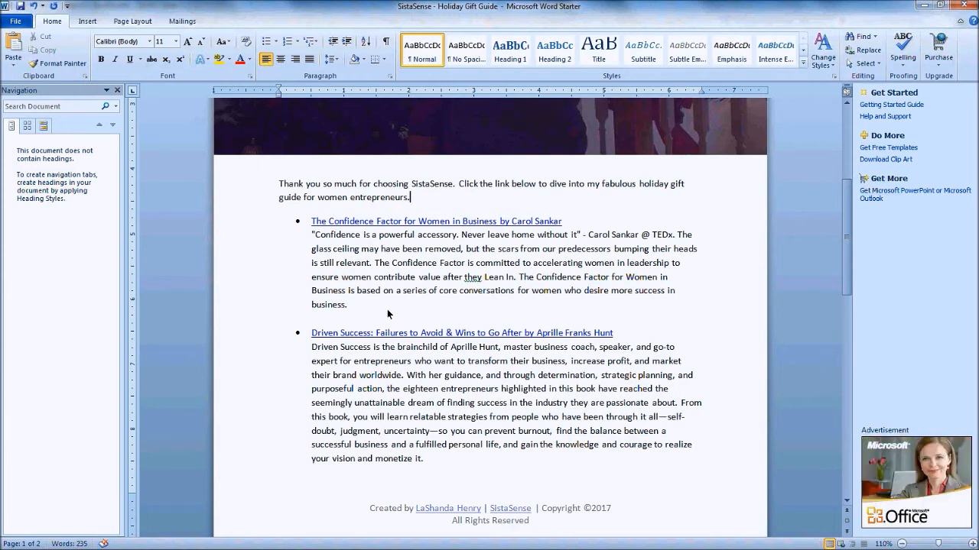
scroll(387, 312, "down", 7)
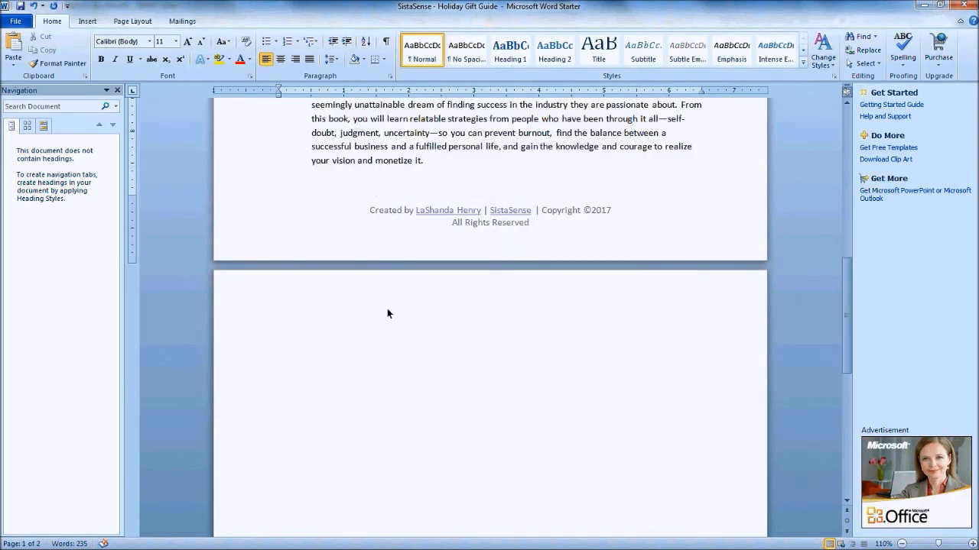
scroll(385, 305, "up", 10)
scroll(387, 306, "up", 3)
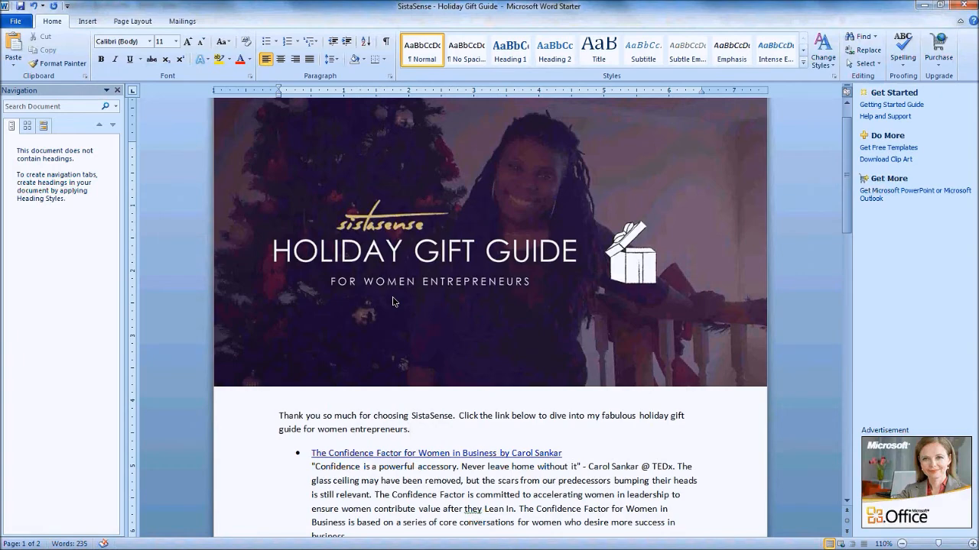
scroll(392, 298, "down", 5)
scroll(398, 306, "up", 4)
scroll(417, 309, "down", 15)
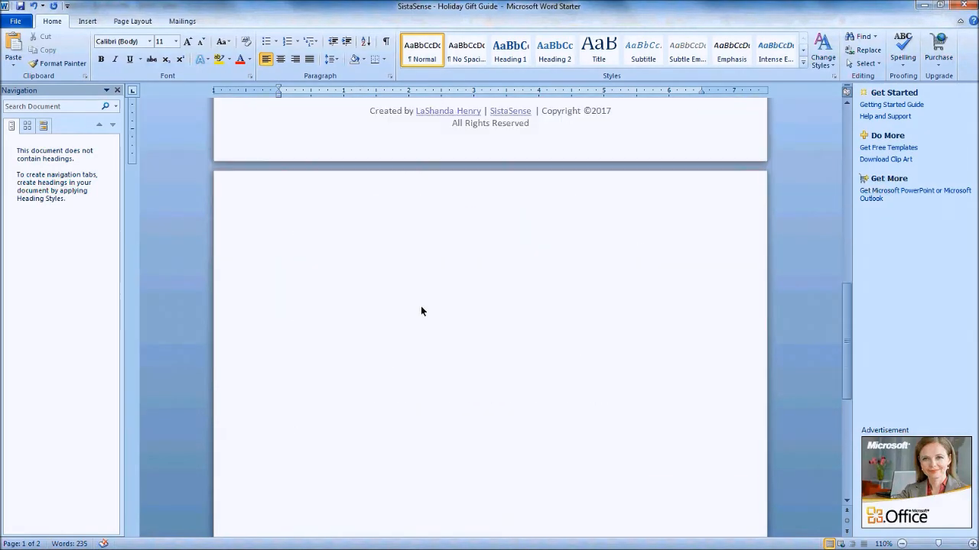
scroll(421, 310, "down", 2)
scroll(424, 317, "up", 15)
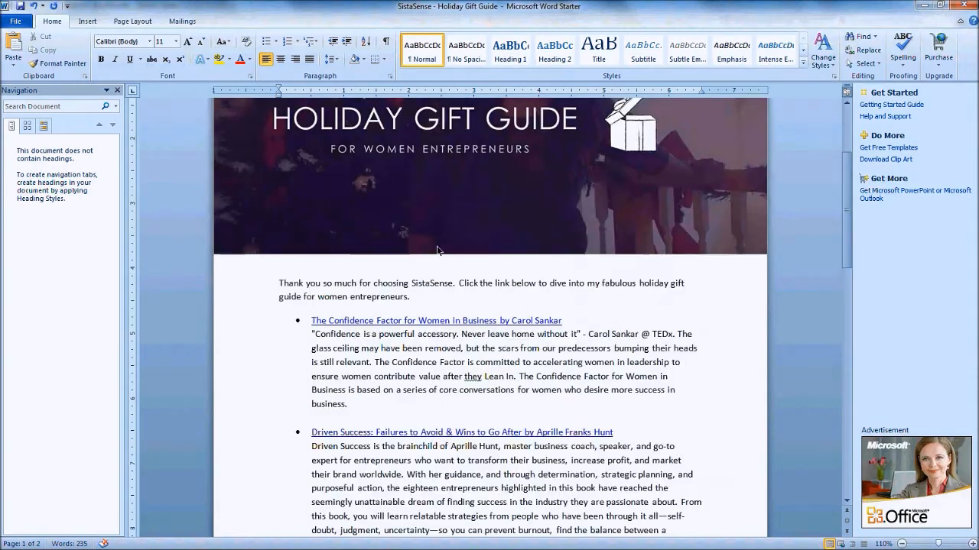
scroll(437, 251, "up", 3)
left_click(432, 240)
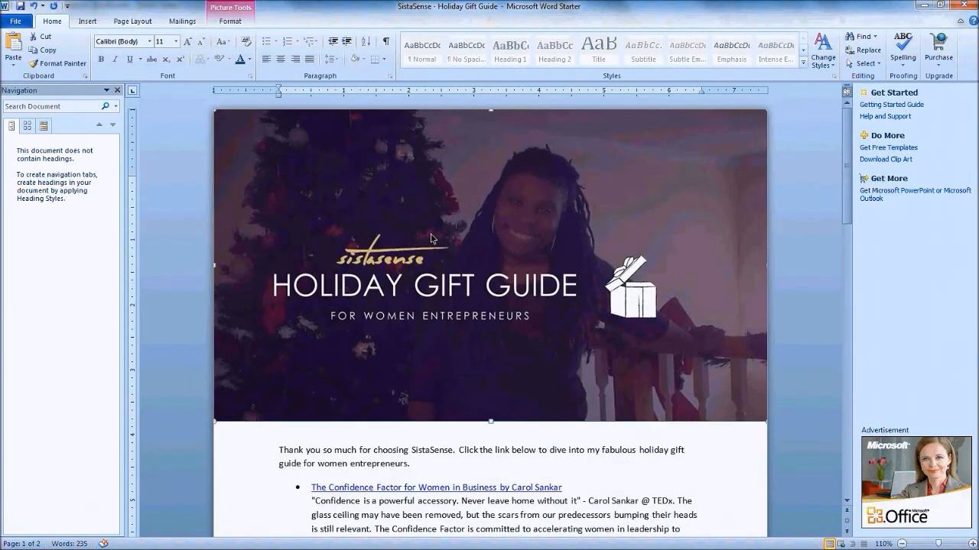
key("Delete")
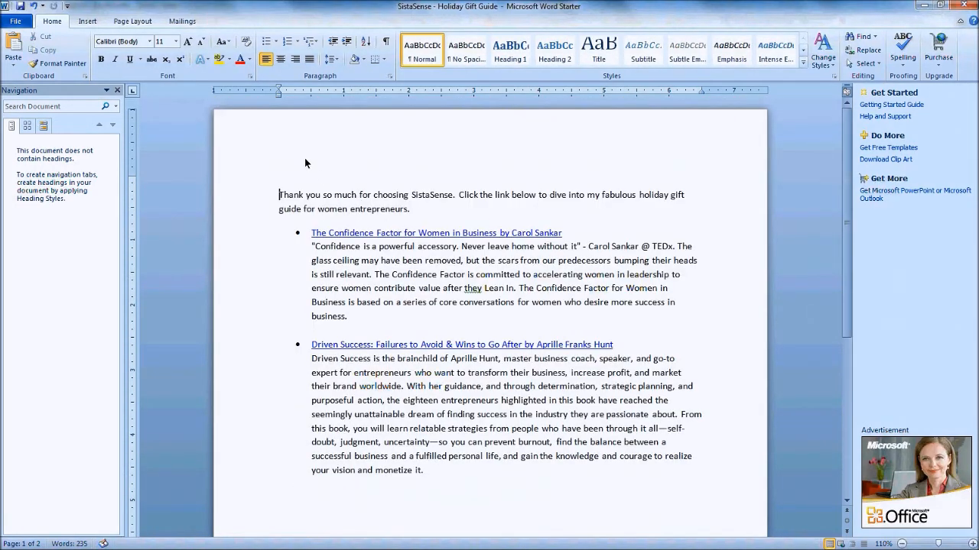
double_click(286, 121)
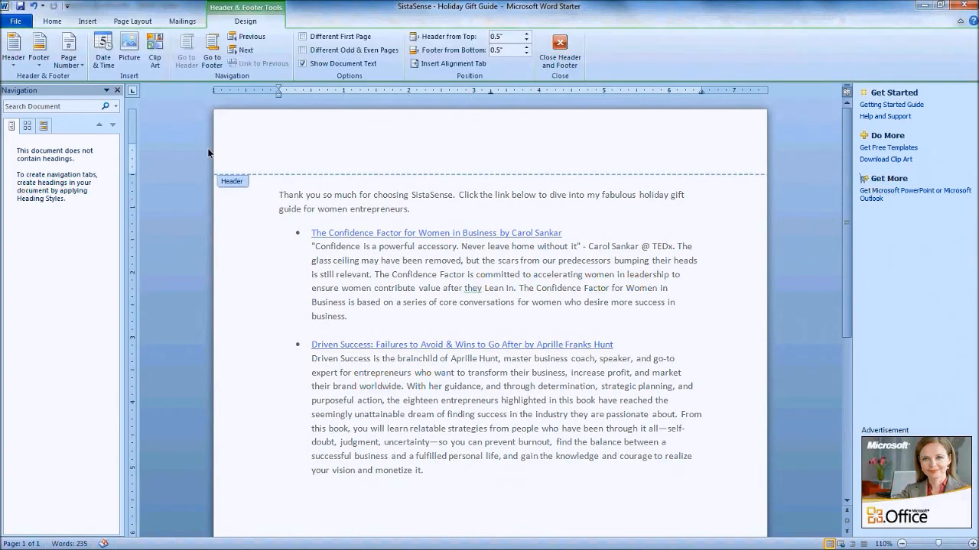
key("ctrl+v")
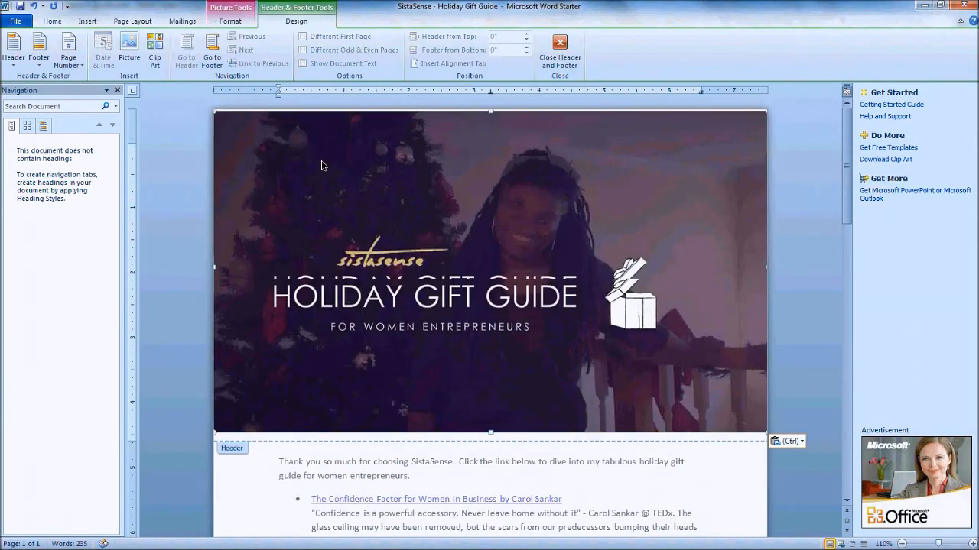
key("Delete")
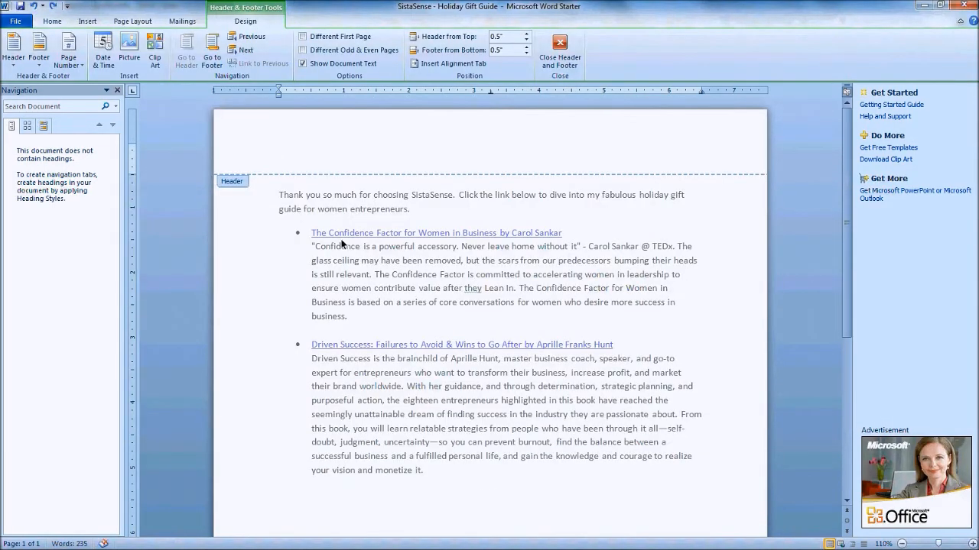
double_click(342, 244)
key("ctrl+v")
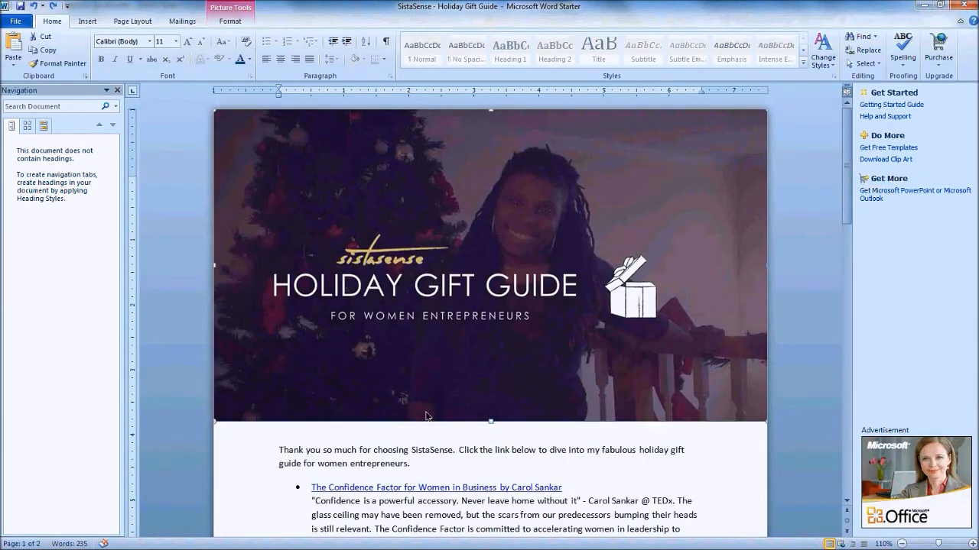
key("Delete")
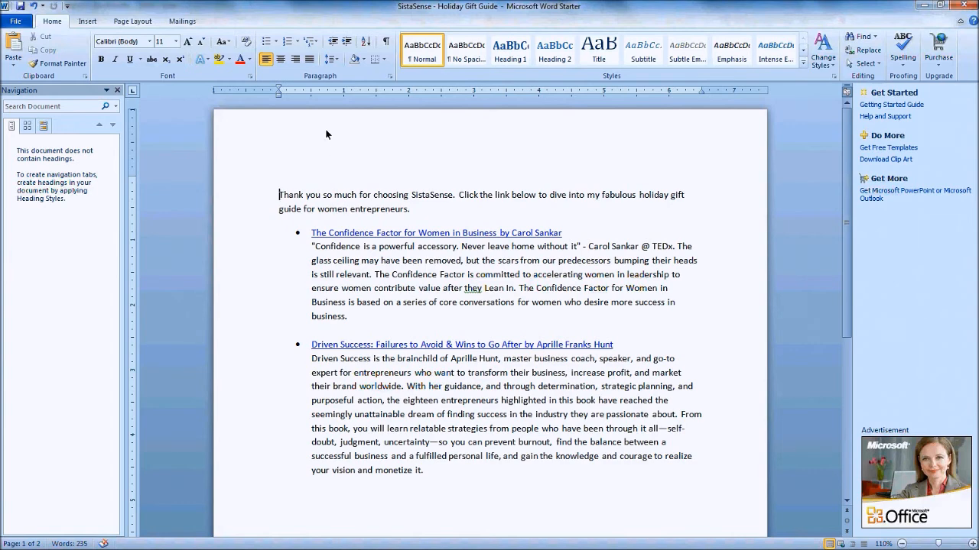
double_click(324, 120)
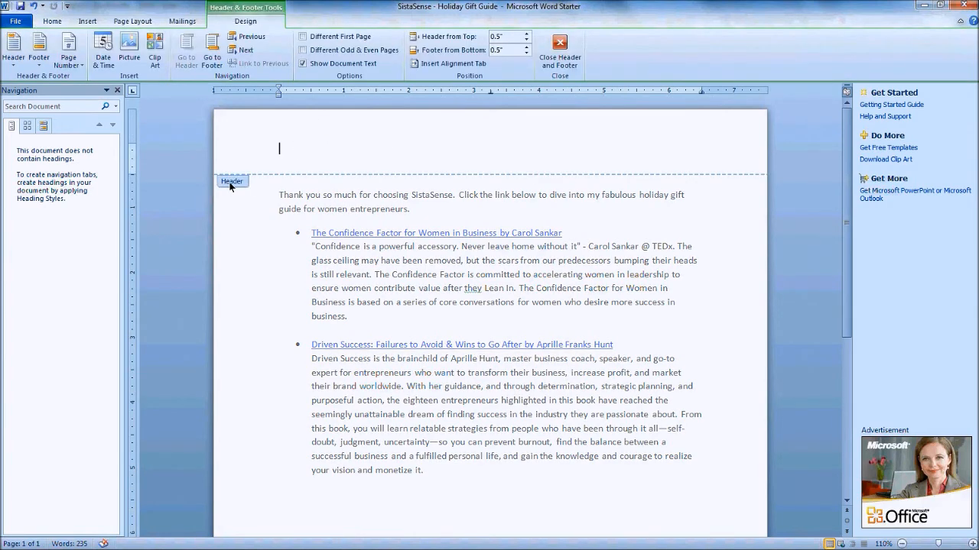
key("ctrl+v")
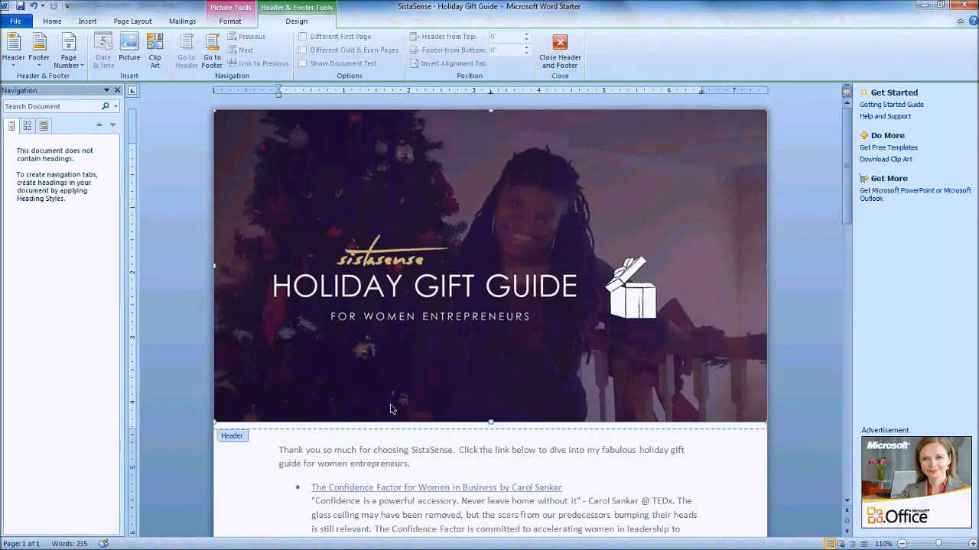
double_click(406, 450)
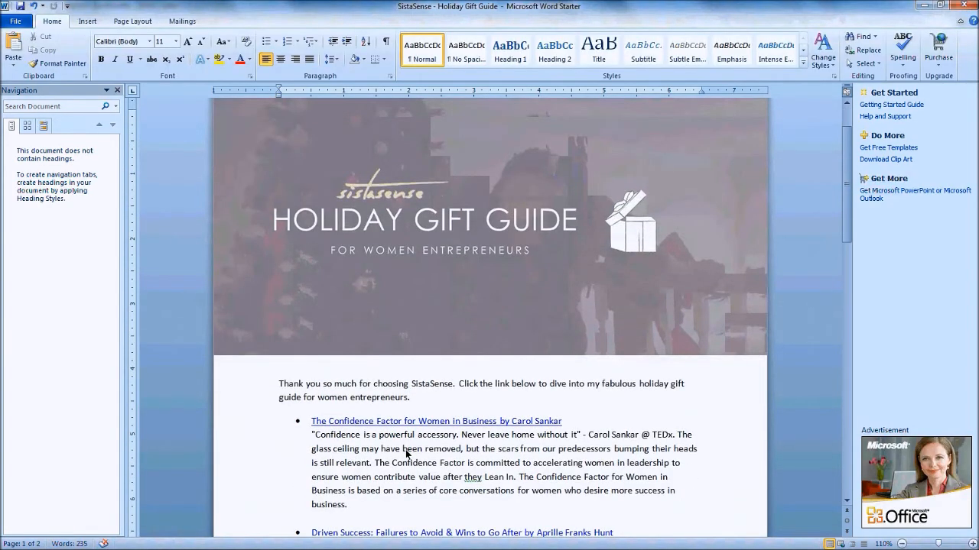
double_click(316, 215)
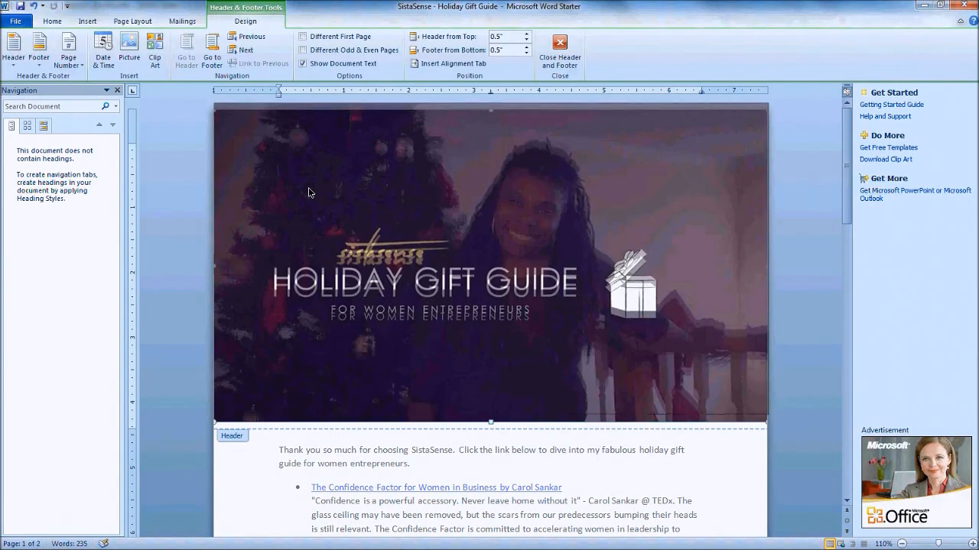
left_click(309, 189)
double_click(407, 472)
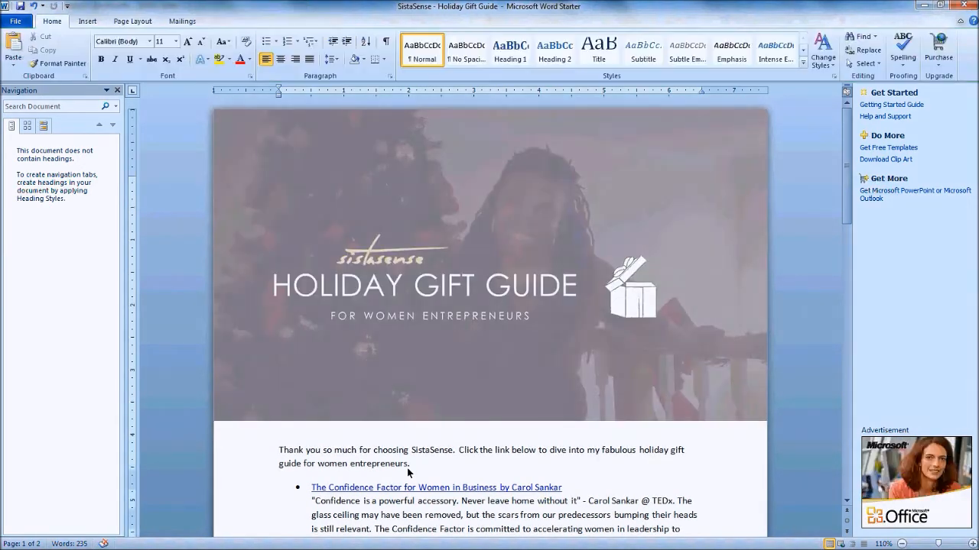
scroll(407, 471, "down", 15)
scroll(403, 352, "down", 7)
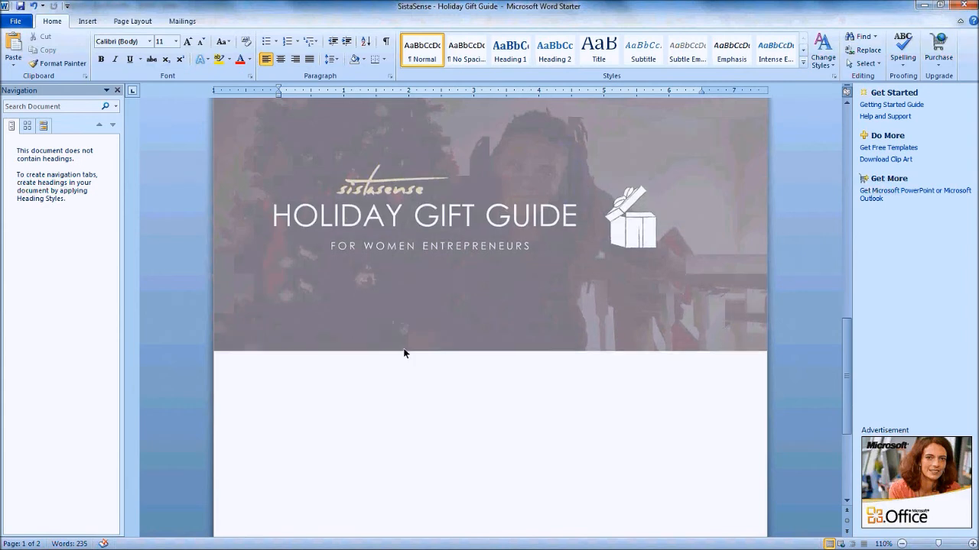
scroll(402, 342, "up", 5)
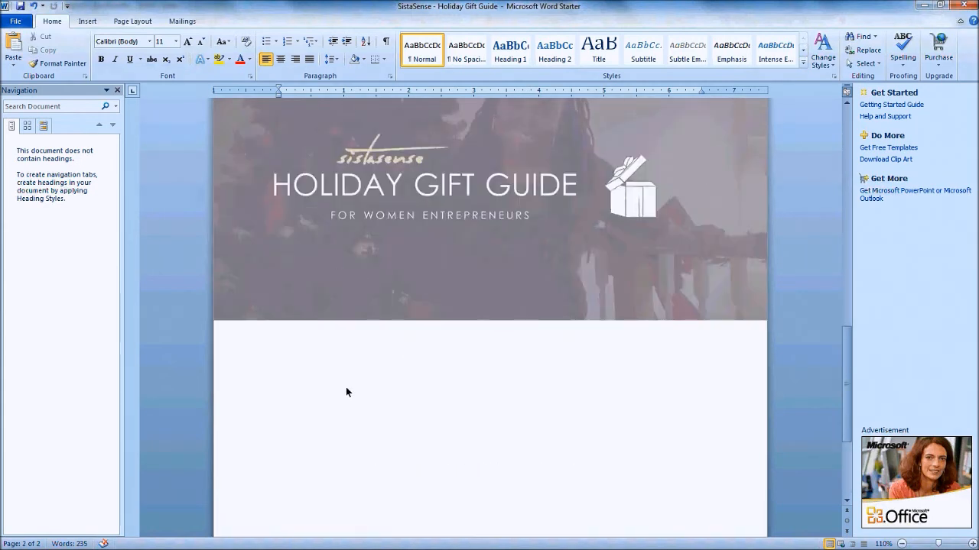
scroll(354, 401, "down", 18)
scroll(382, 386, "up", 2)
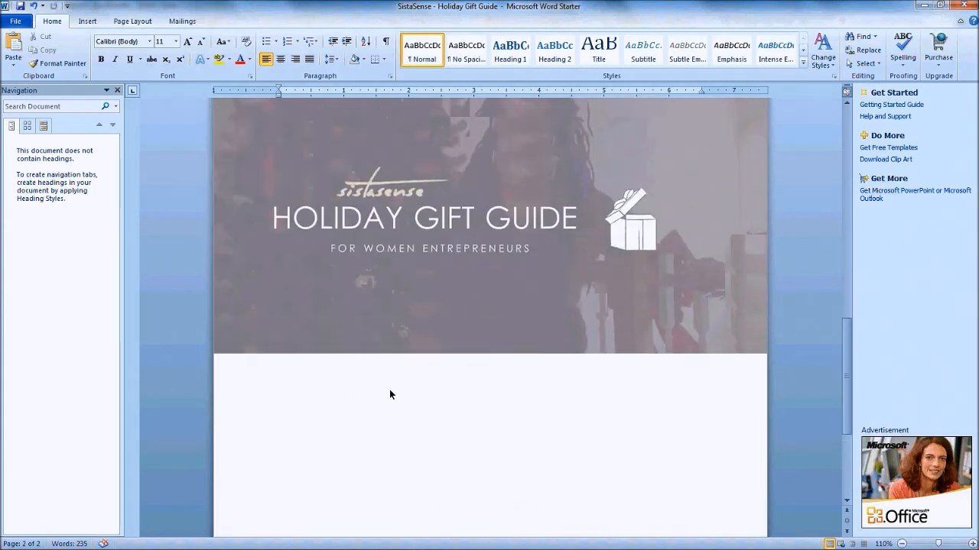
scroll(390, 391, "down", 7)
scroll(391, 390, "up", 13)
scroll(401, 370, "up", 5)
scroll(472, 343, "down", 6)
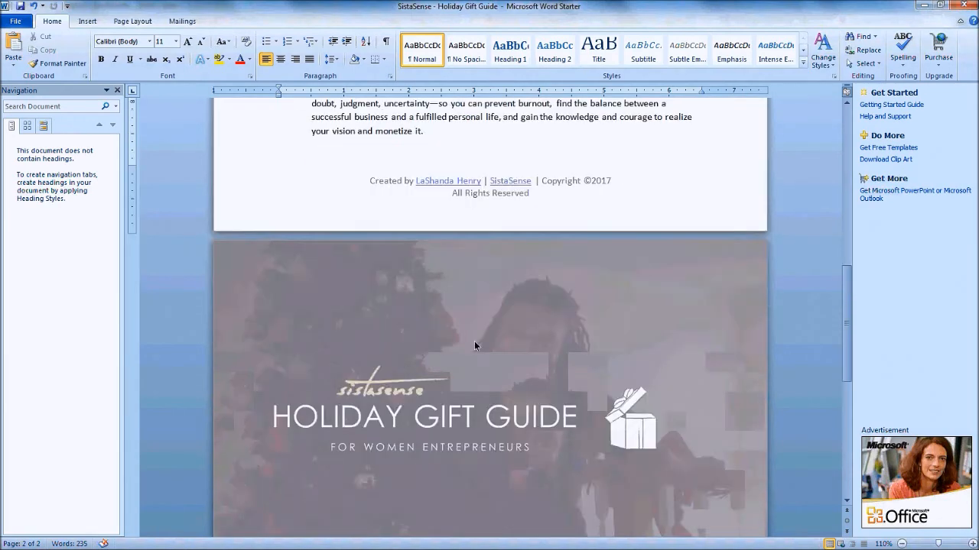
scroll(451, 406, "up", 4)
scroll(453, 403, "down", 9)
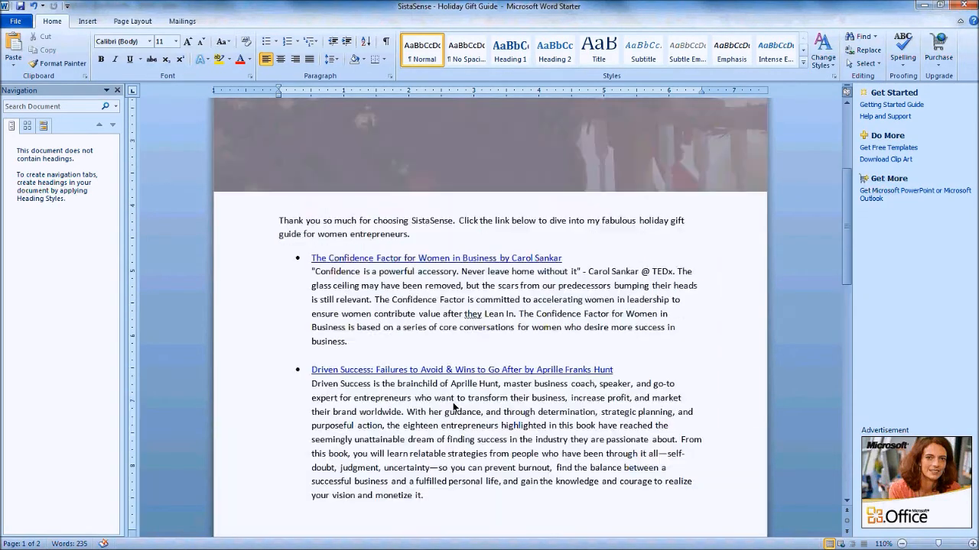
scroll(382, 237, "up", 3)
double_click(382, 237)
left_click(381, 243)
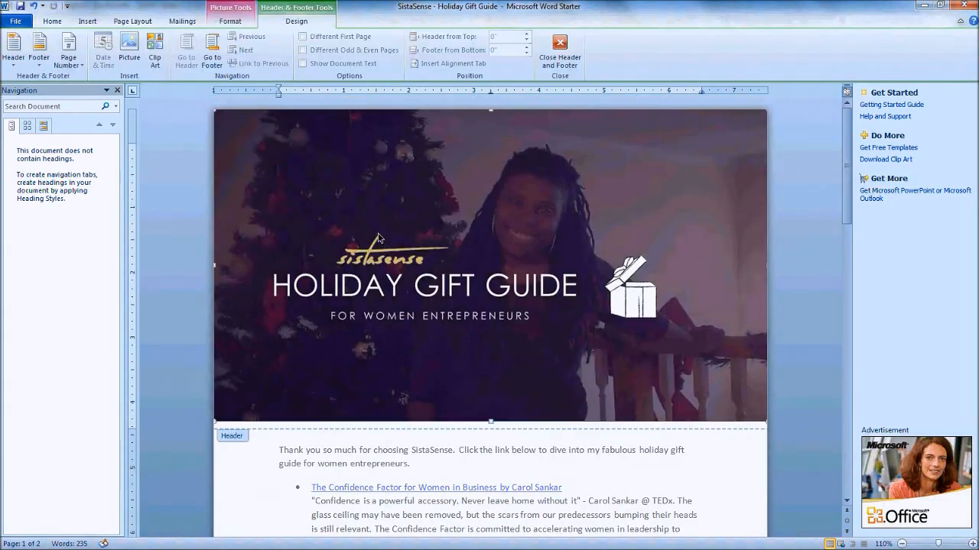
right_click(383, 202)
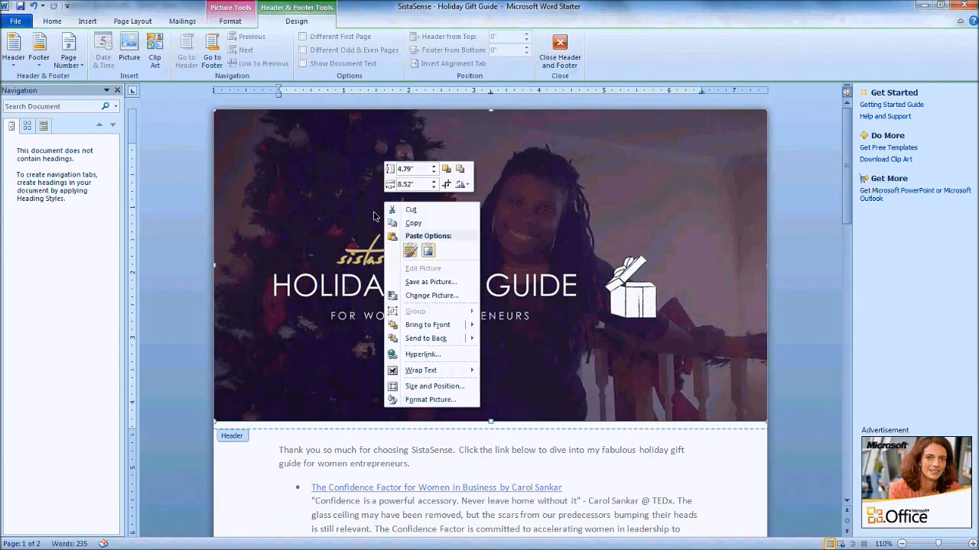
right_click(318, 195)
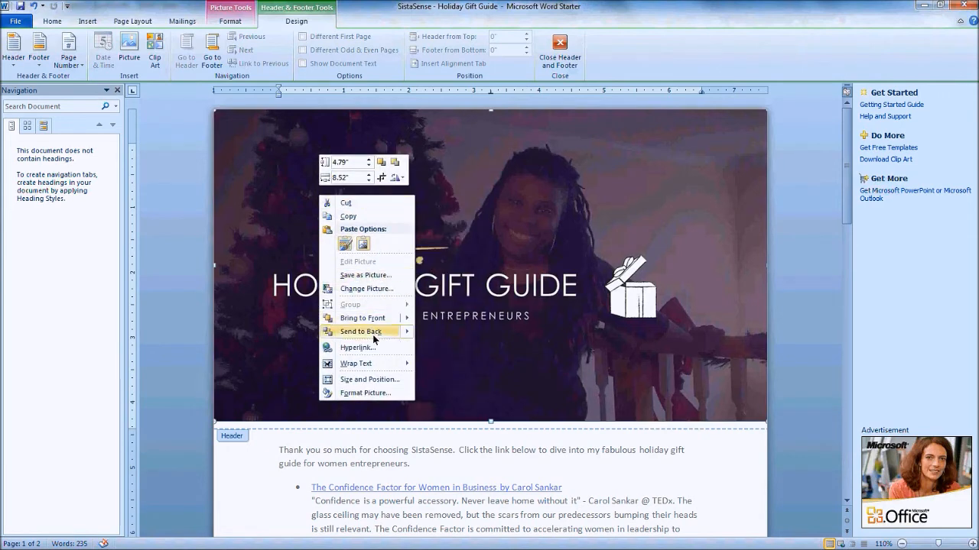
left_click(358, 347)
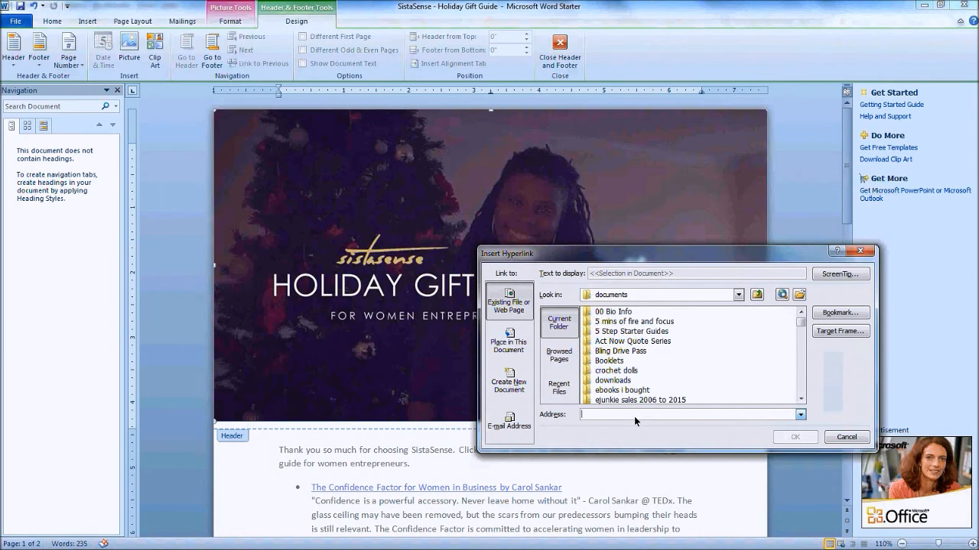
type("http")
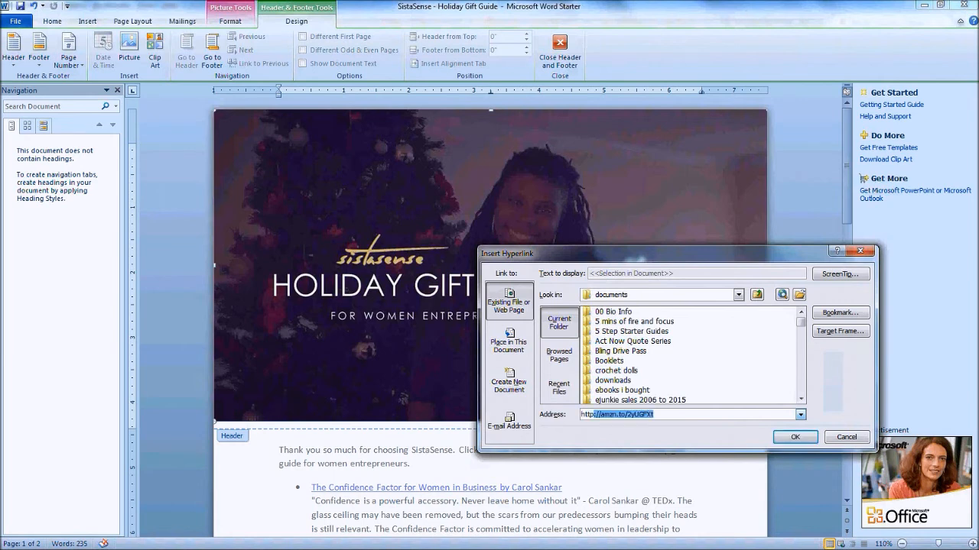
type("://")
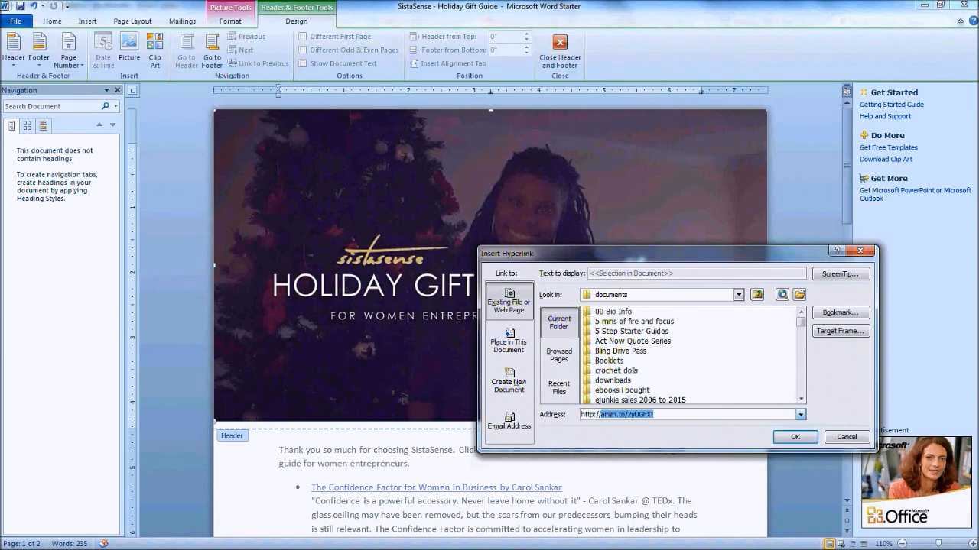
type("shop.sistasense.com")
key("Return")
scroll(495, 228, "down", 4)
scroll(496, 234, "down", 4)
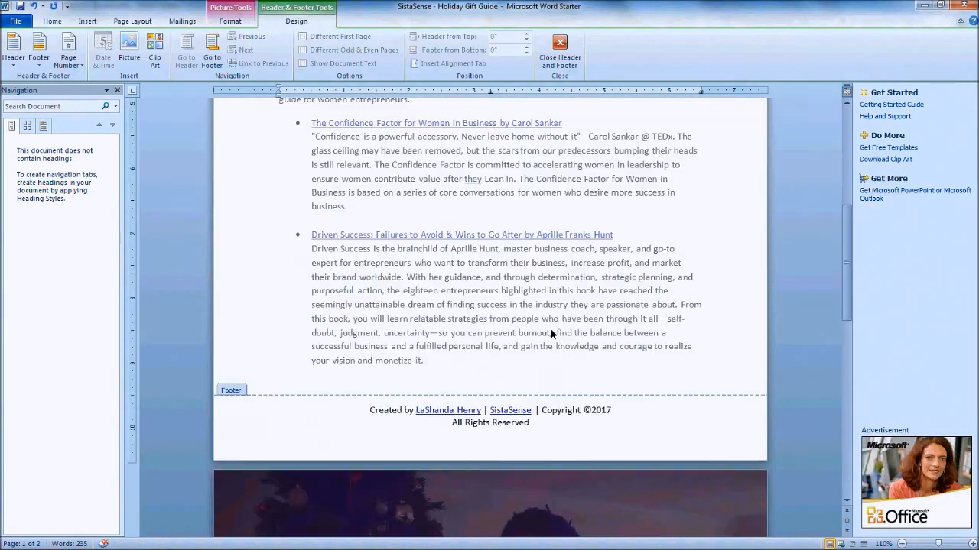
double_click(550, 330)
Delete the trailing empty page after the last paragraph and check the one-page layout
left_click(464, 407)
key("Delete")
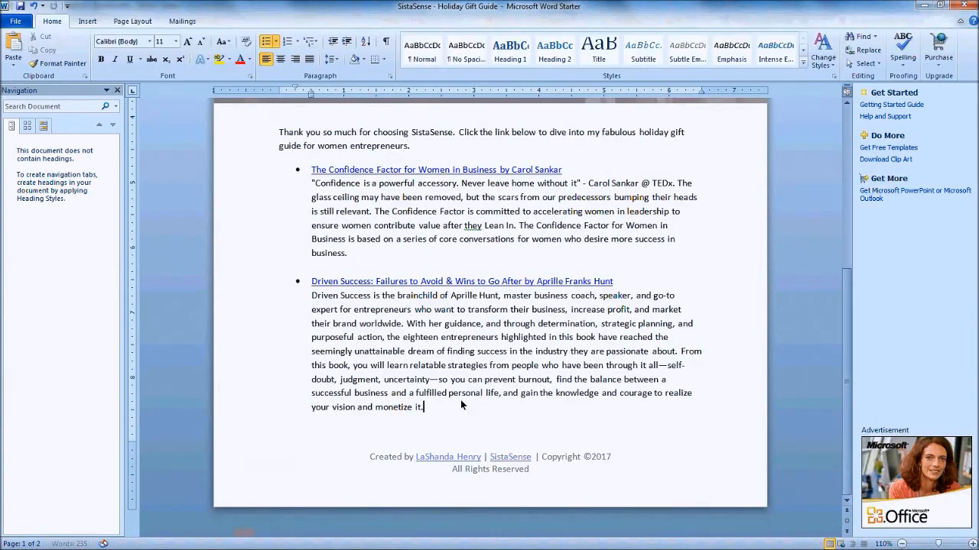
scroll(463, 401, "up", 4)
scroll(461, 399, "up", 3)
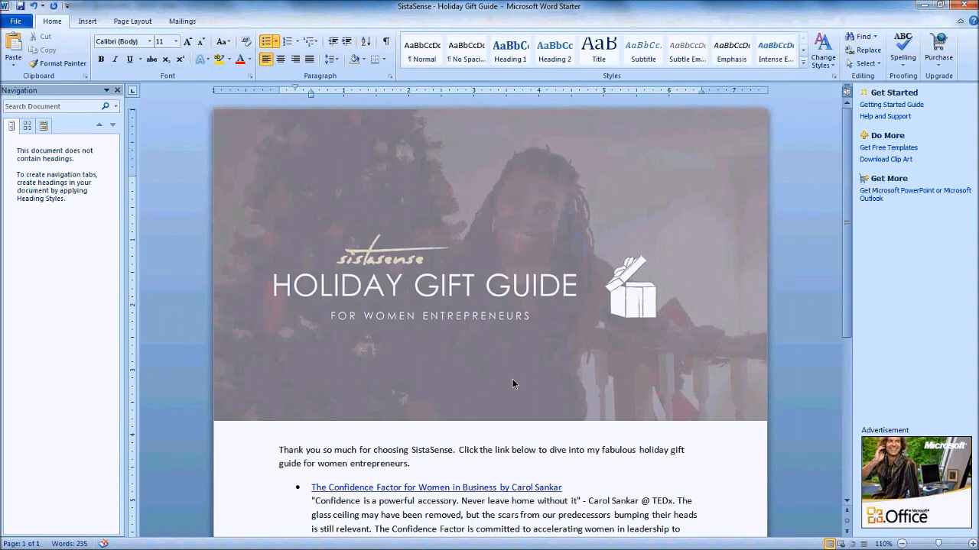
scroll(512, 379, "down", 8)
scroll(469, 384, "up", 7)
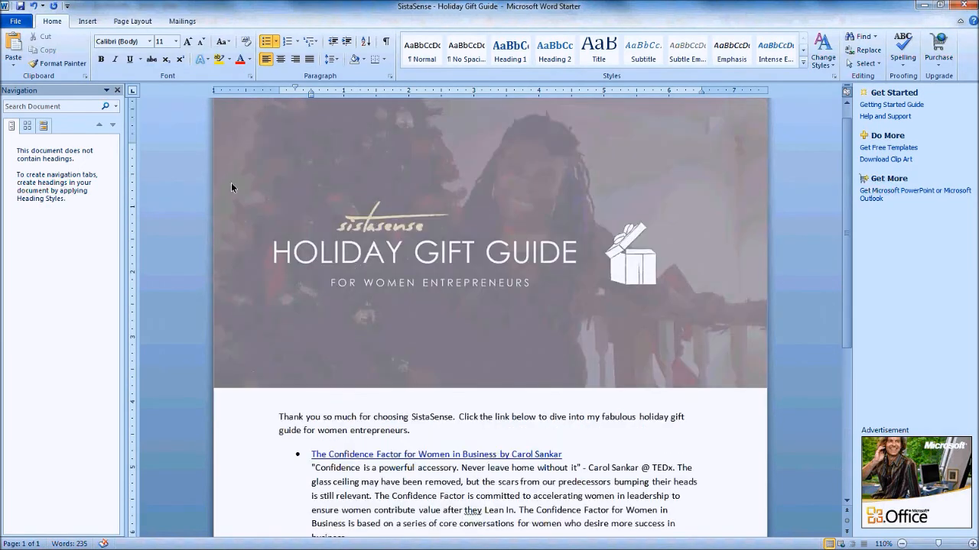
Publish the guide as 'SistaSense - Holiday Gift Guide.pdf' with the Save As PDF file type
left_click(20, 6)
left_click(21, 23)
left_click(39, 59)
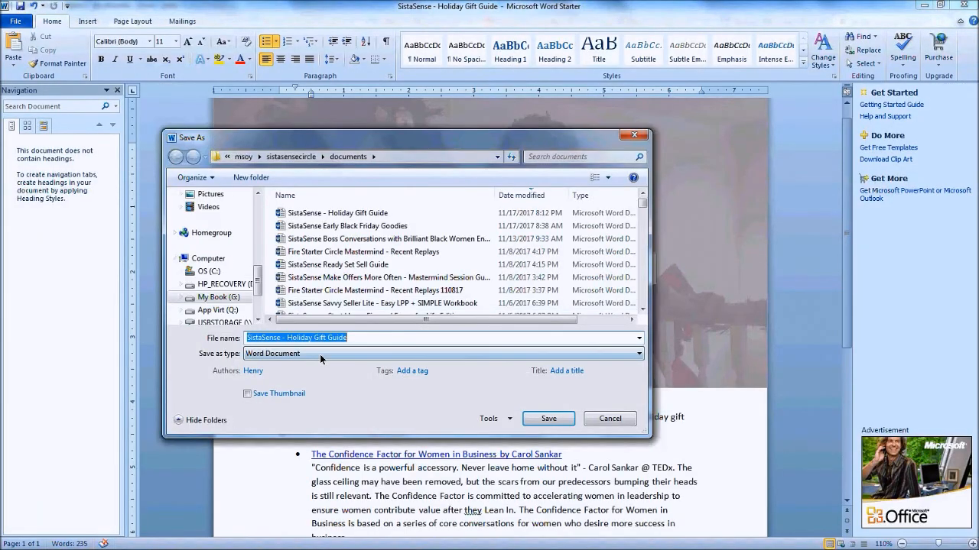
left_click(320, 353)
left_click(277, 424)
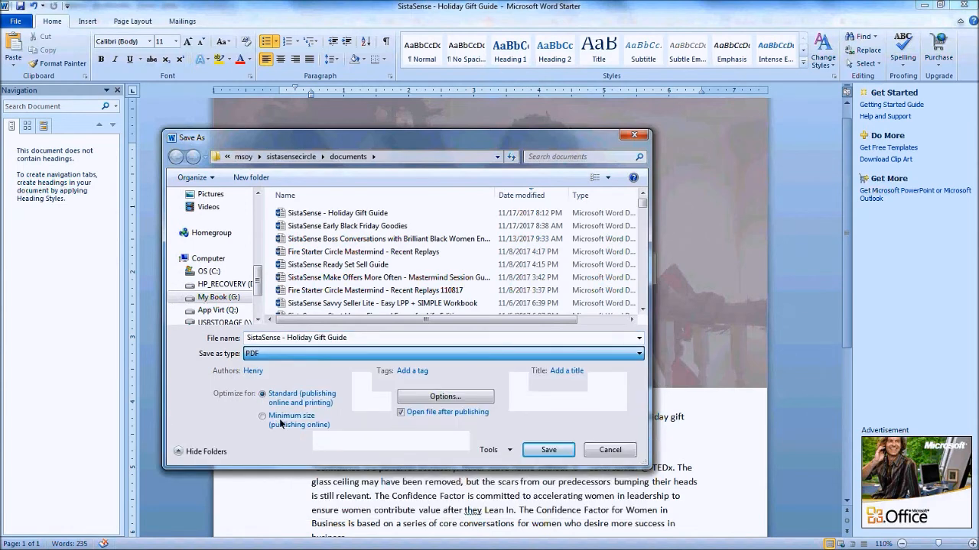
left_click(545, 450)
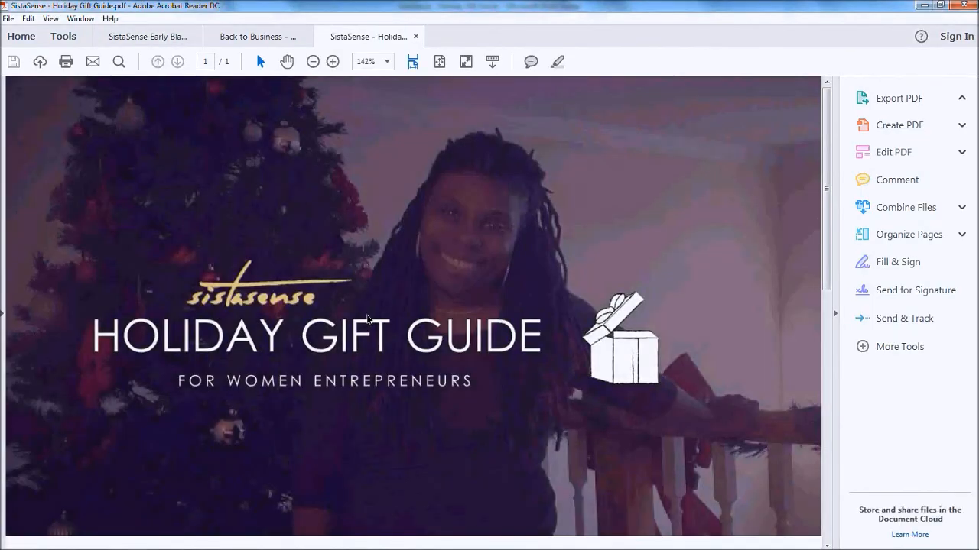
Scroll the one-page PDF, then follow the cover image link to sistasense.com/eshop
scroll(367, 318, "down", 10)
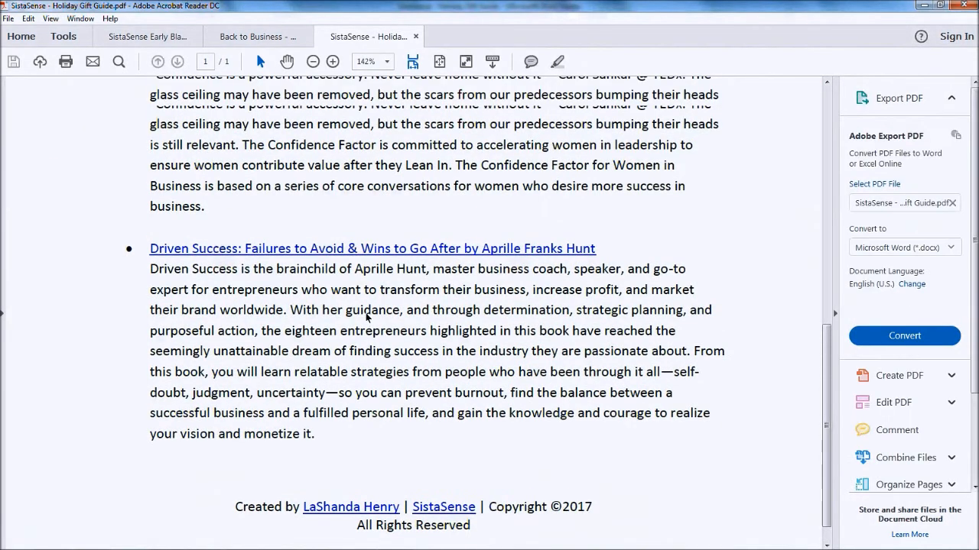
scroll(306, 237, "up", 10)
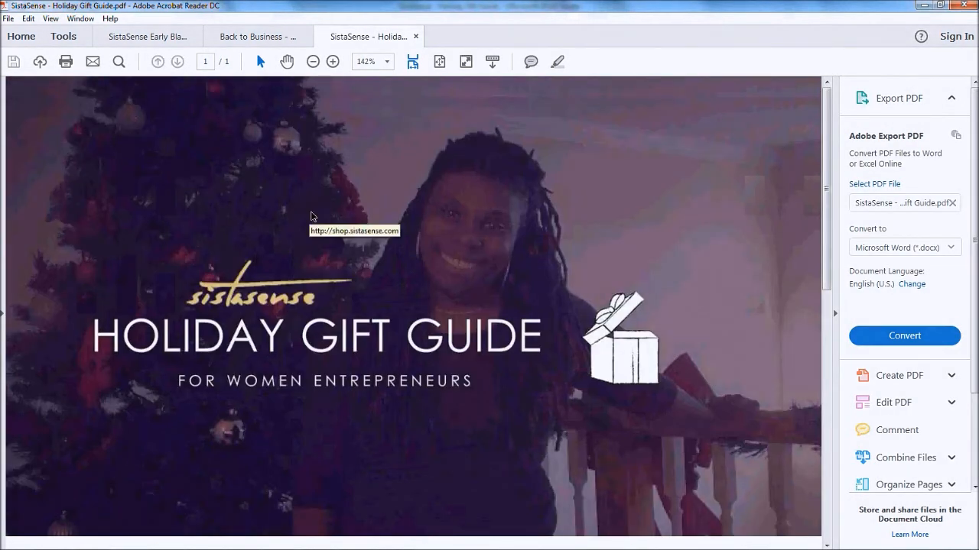
left_click(311, 216)
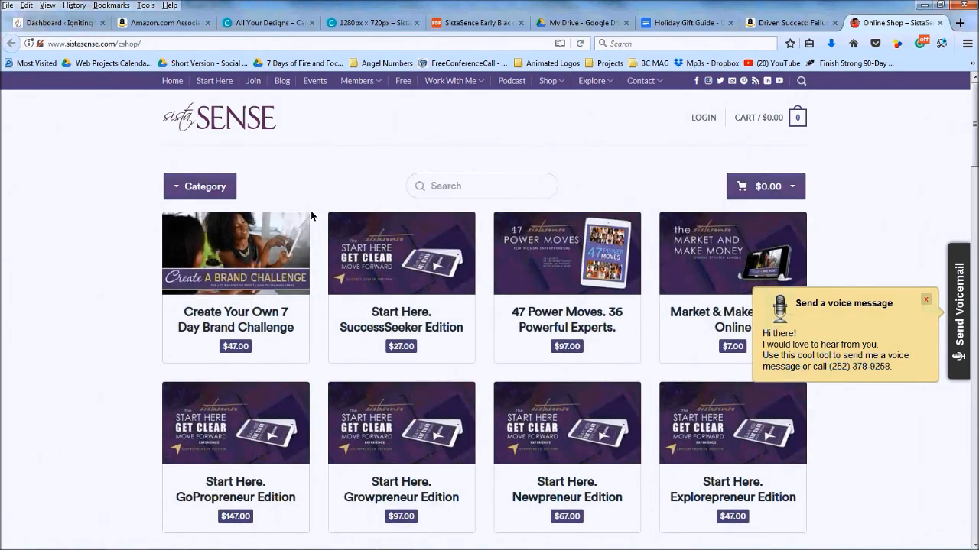
Dismiss the voicemail popup and load the Drive downloads folder from the 'download' address suggestion
left_click(928, 300)
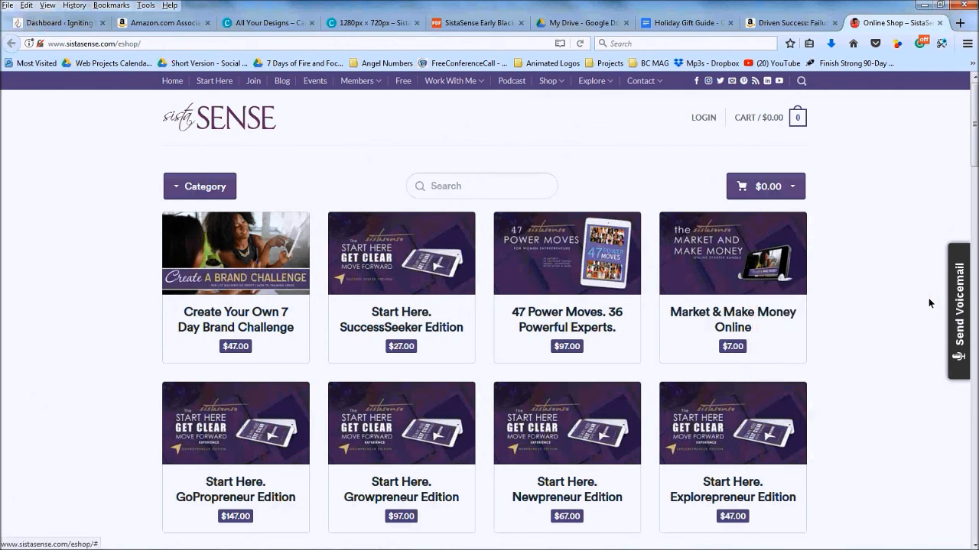
left_click(559, 22)
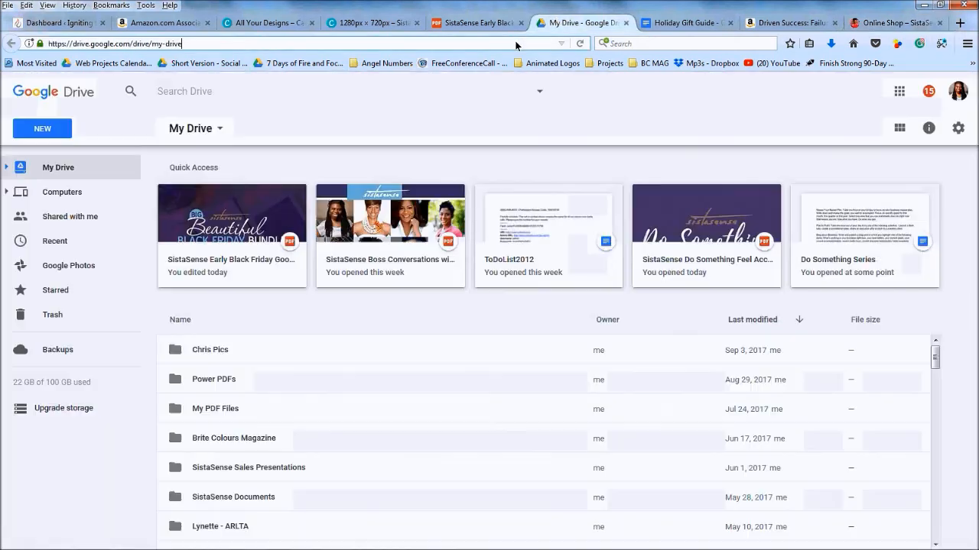
left_click(515, 44)
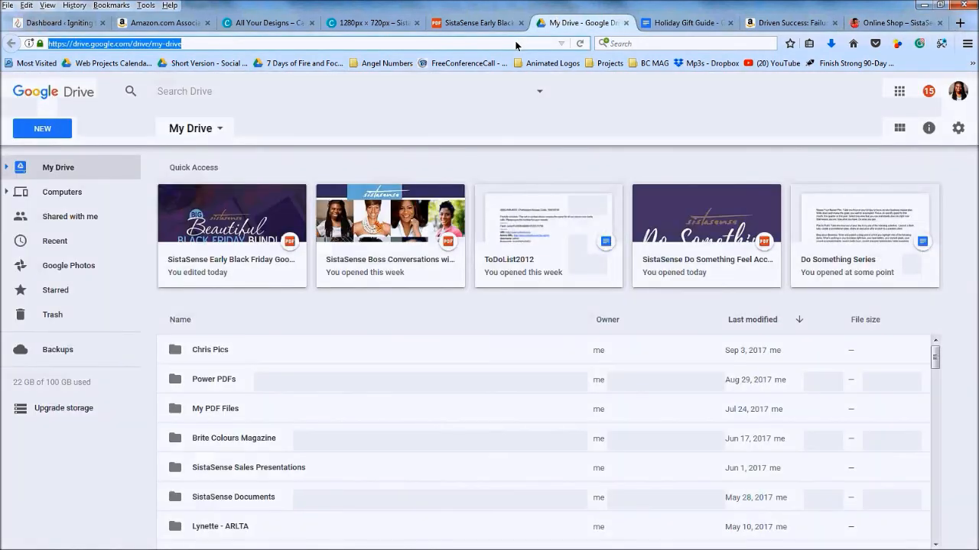
type("download")
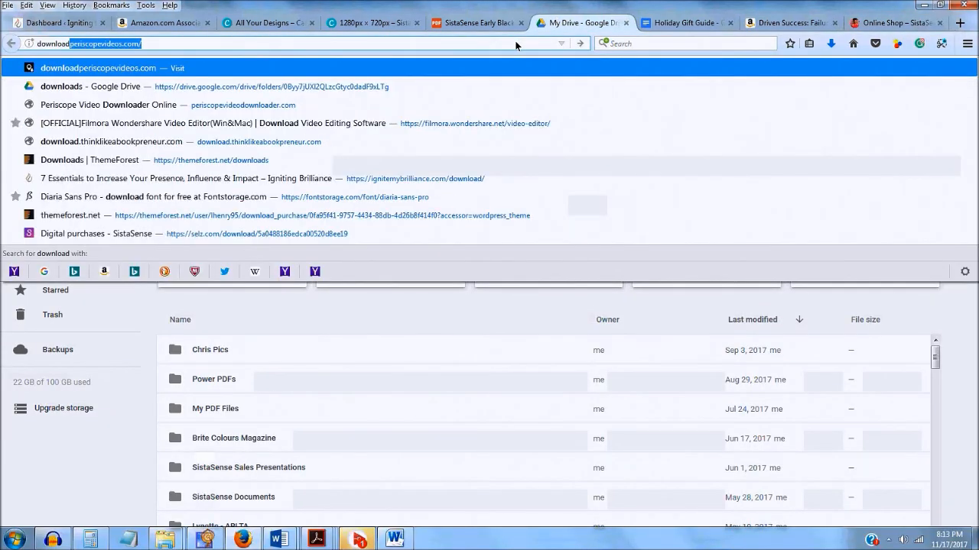
key("Down")
key("Return")
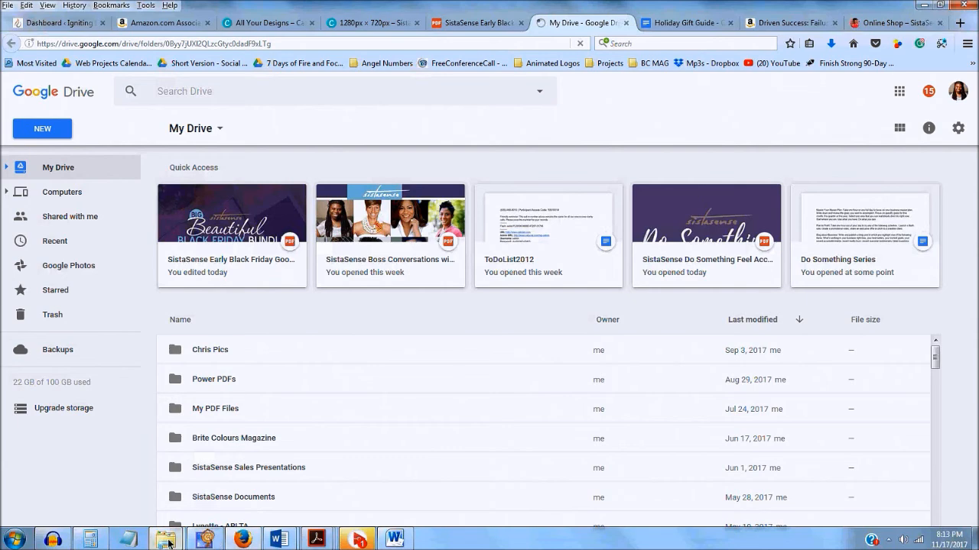
Narrow the Name column in the documents folder and sort files by name in reverse order
mouse_move(169, 542)
left_click(239, 477)
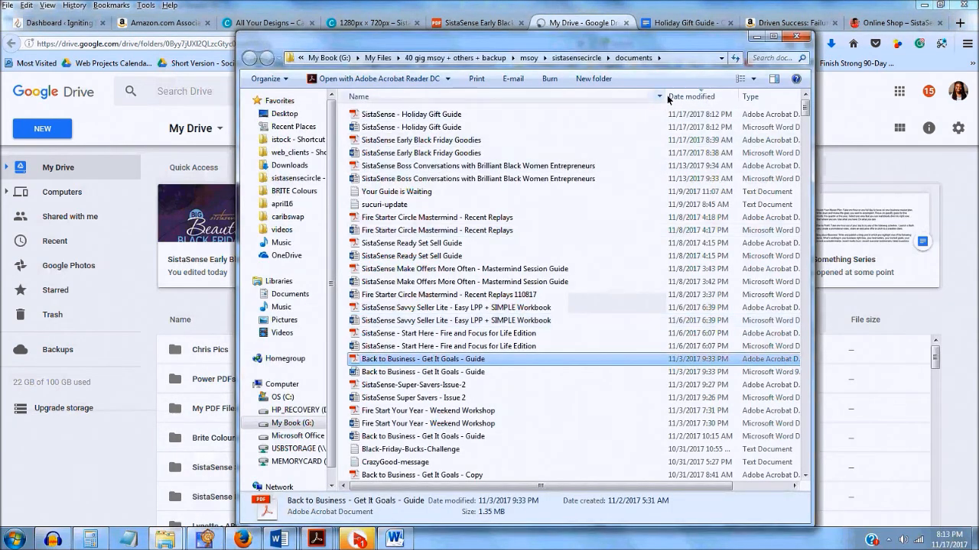
left_click_drag(665, 96, 631, 94)
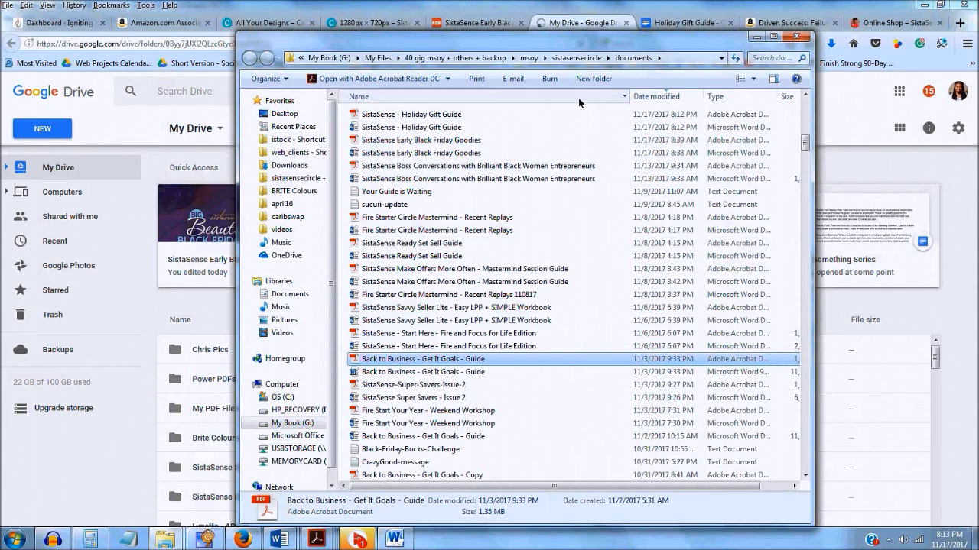
left_click(578, 98)
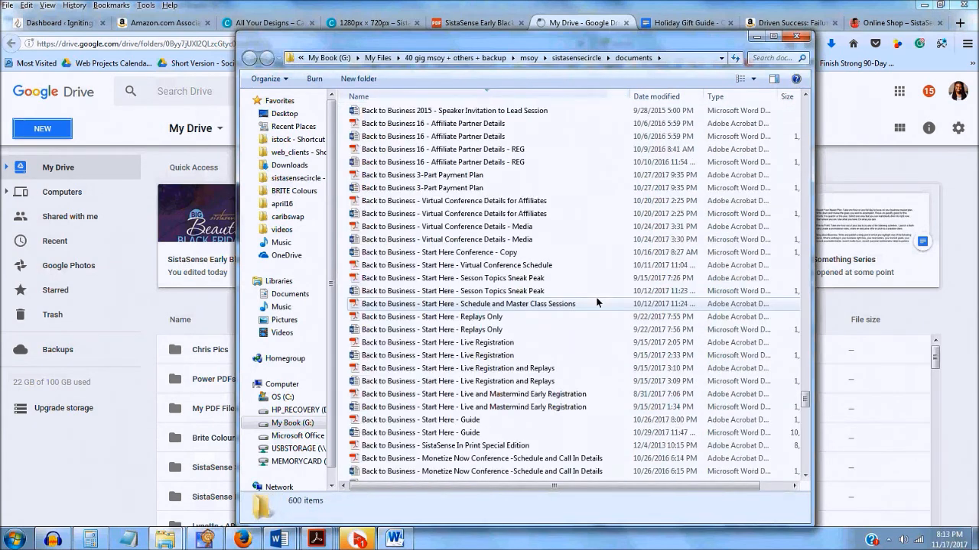
scroll(599, 302, "up", 20)
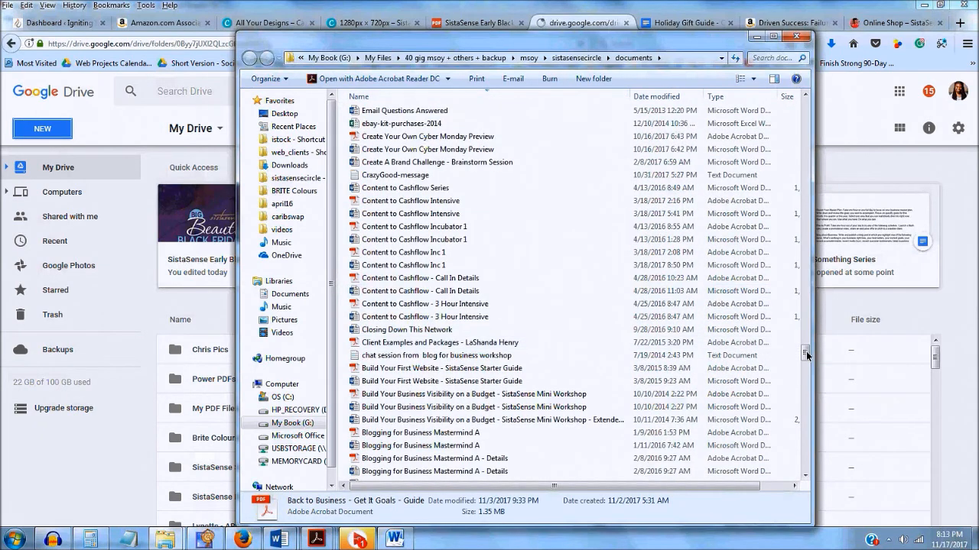
left_click_drag(805, 353, 792, 129)
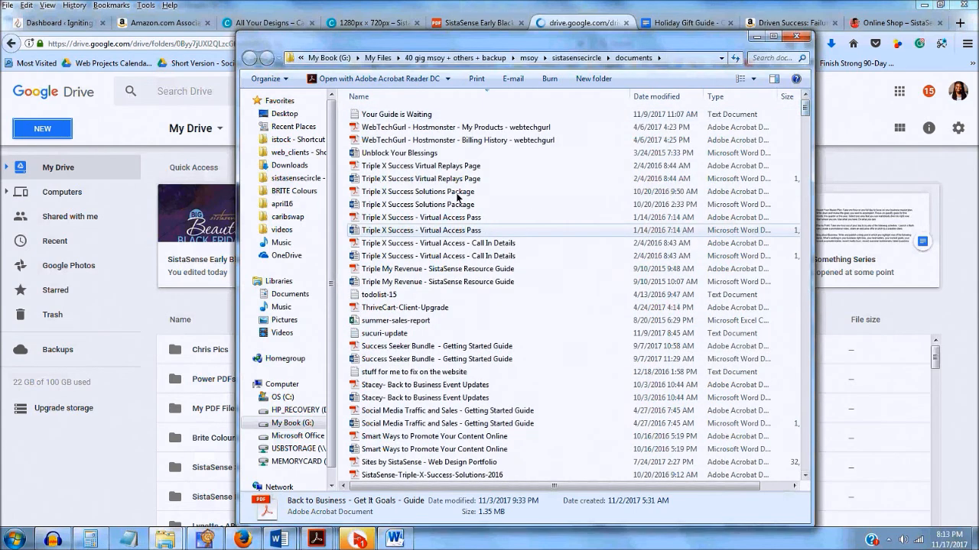
left_click(388, 97)
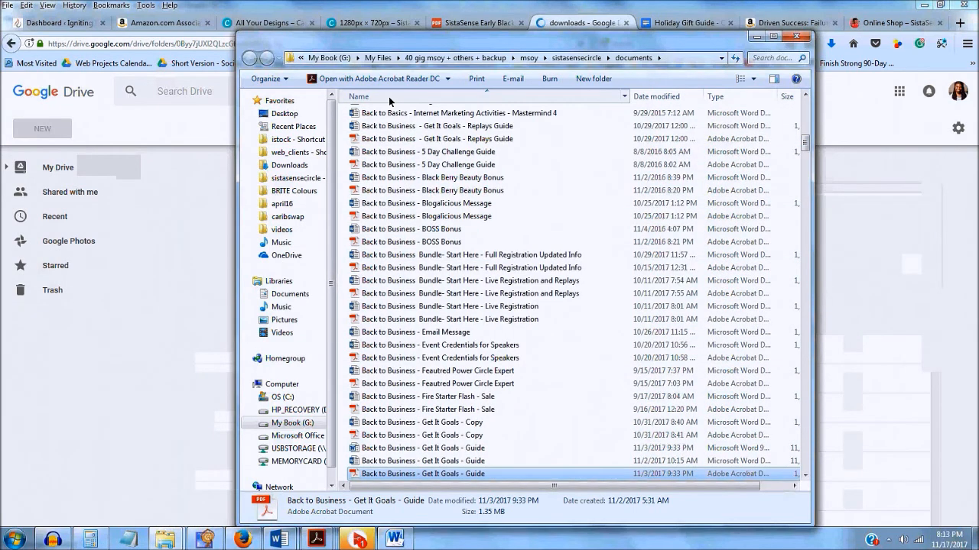
left_click_drag(804, 142, 802, 100)
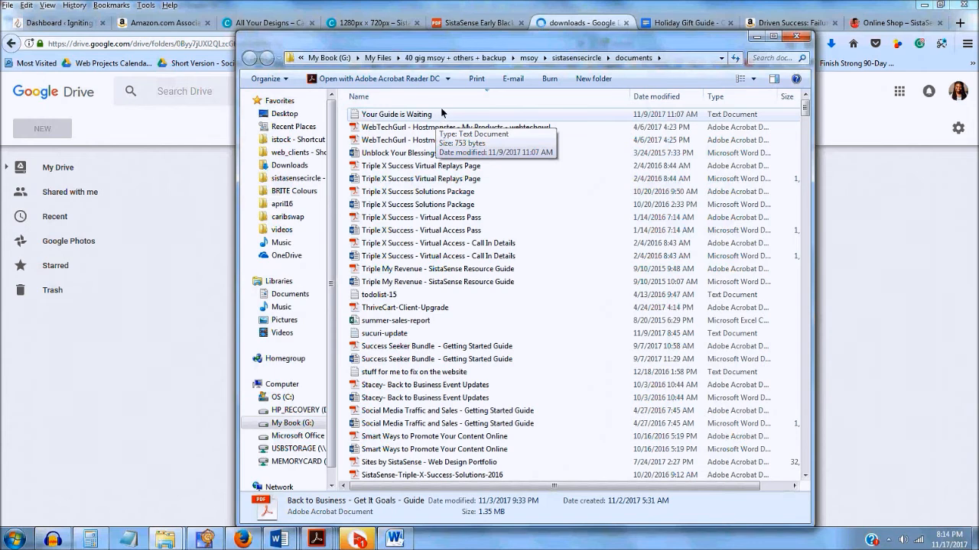
Browse the Sort by > More… column choices and close them without changes
right_click(518, 194)
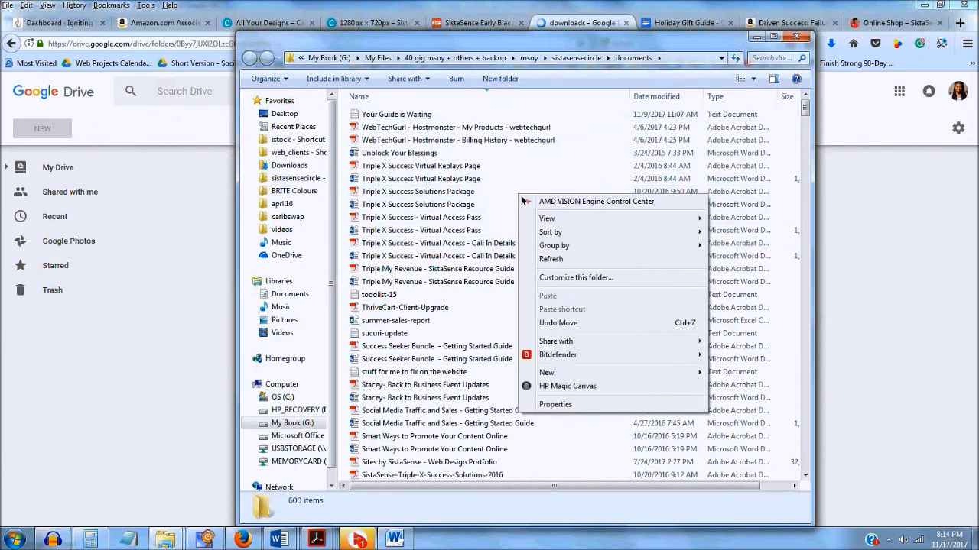
mouse_move(567, 237)
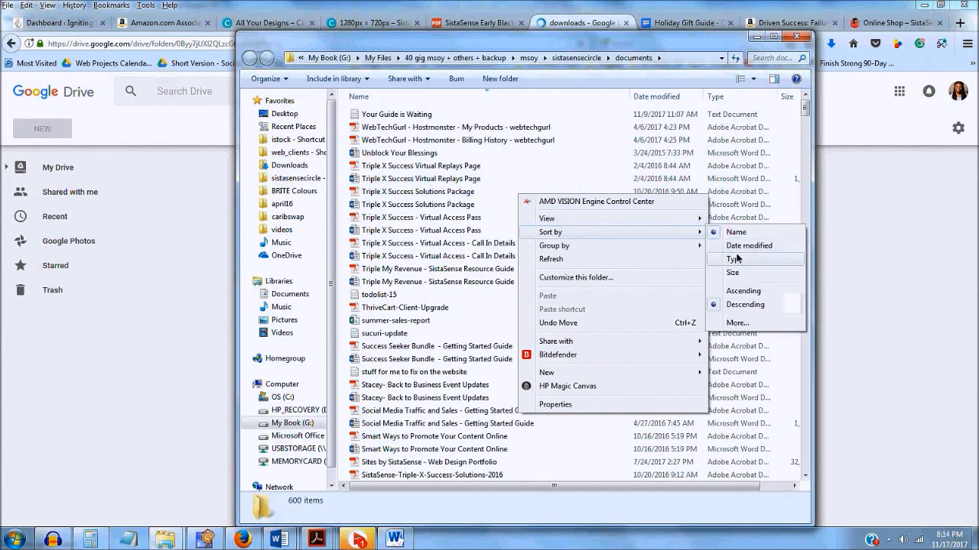
left_click(753, 328)
scroll(433, 269, "down", 15)
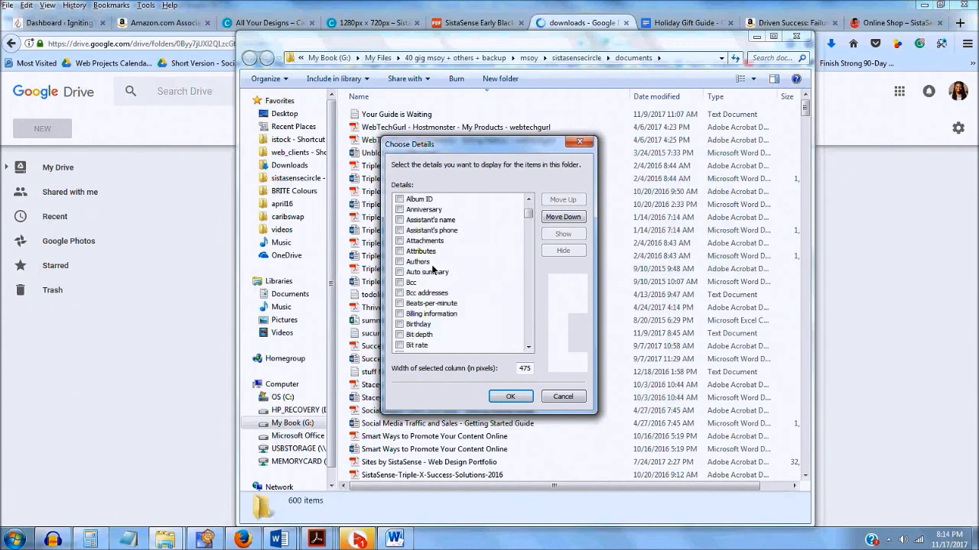
scroll(433, 270, "down", 10)
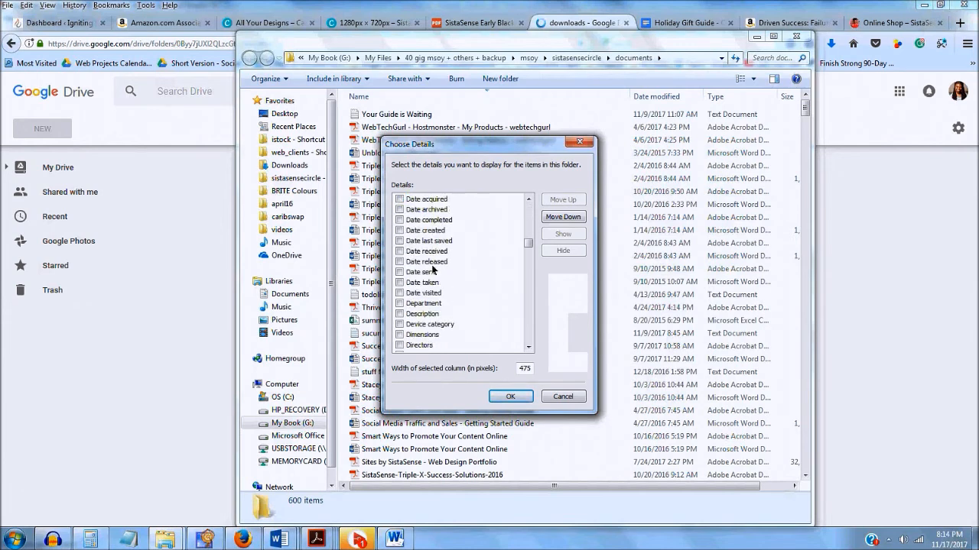
scroll(433, 269, "down", 1)
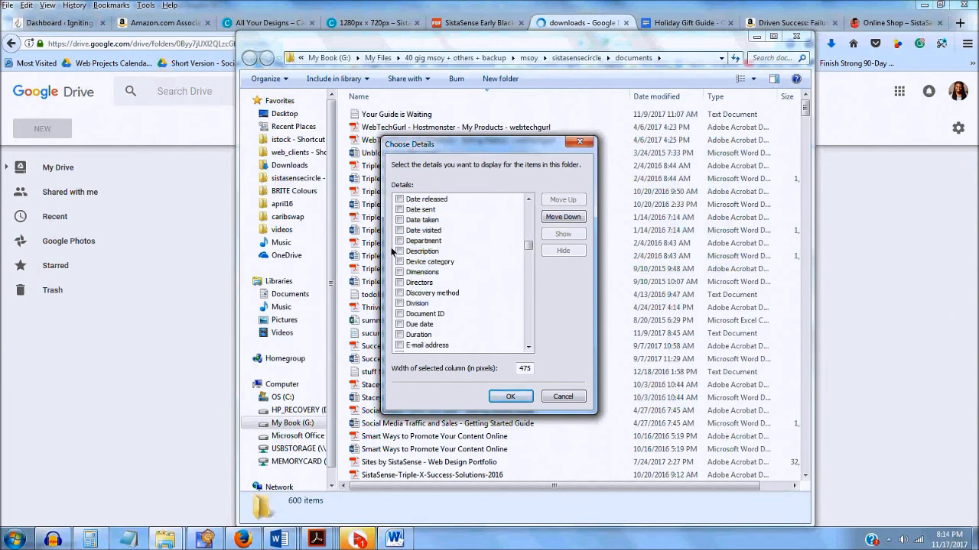
scroll(393, 249, "up", 3)
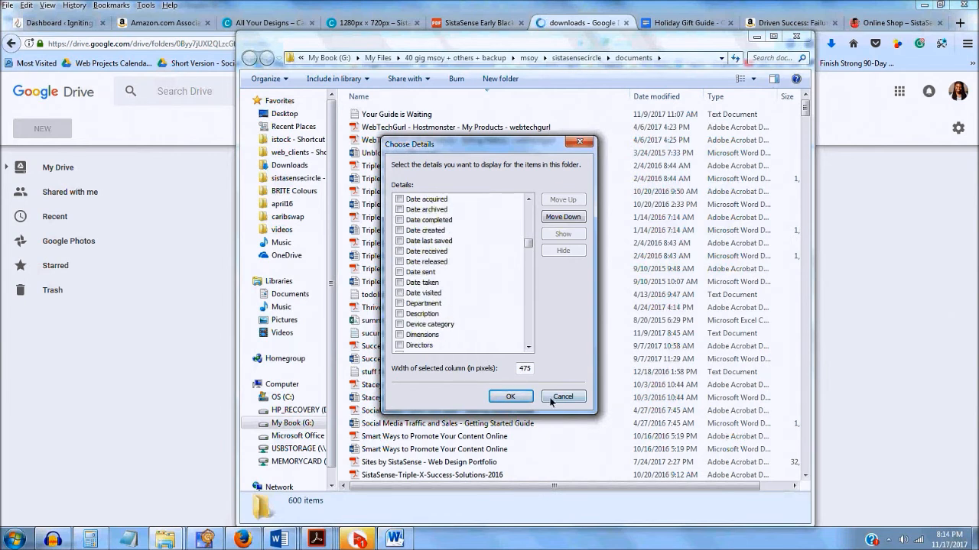
left_click(511, 397)
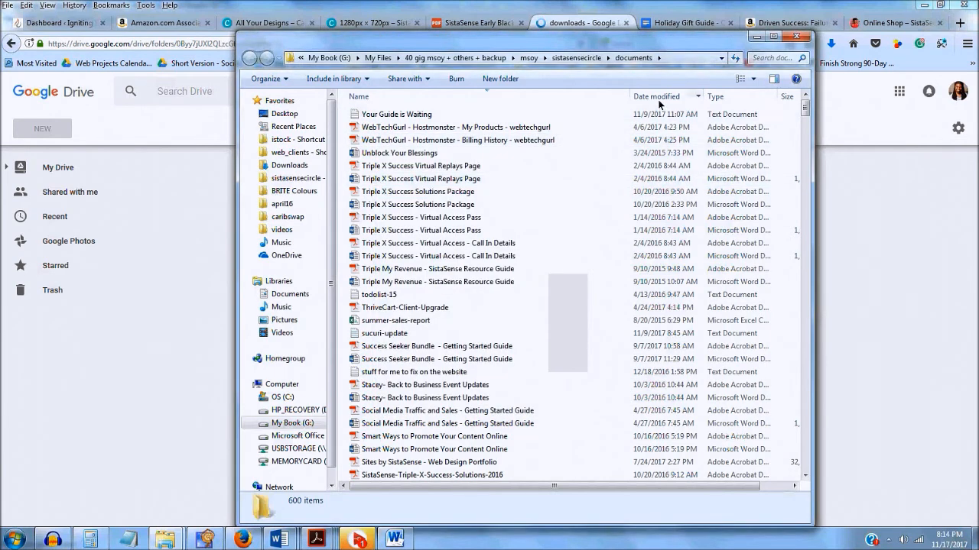
Sort by Date modified with newest first and select the Holiday Gift Guide PDF
left_click(658, 97)
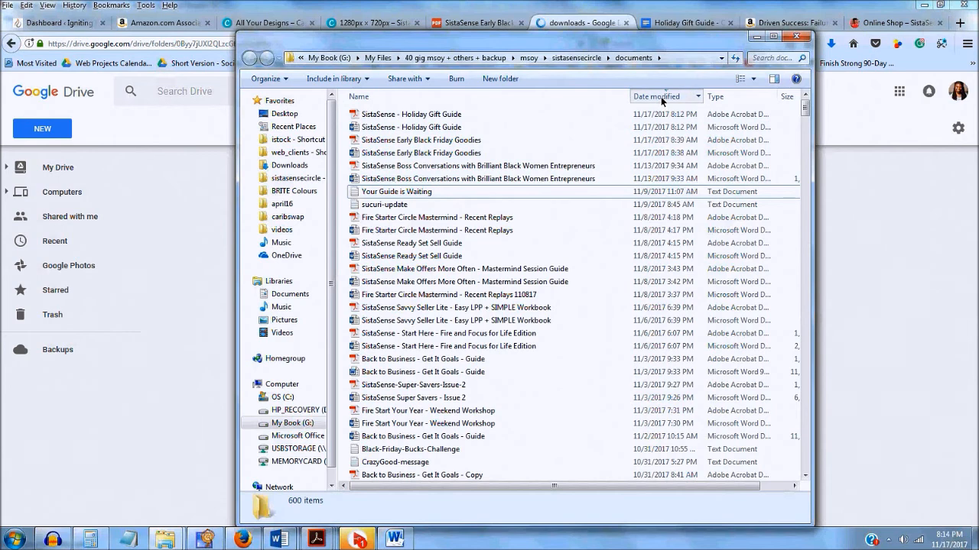
left_click(661, 97)
left_click(660, 97)
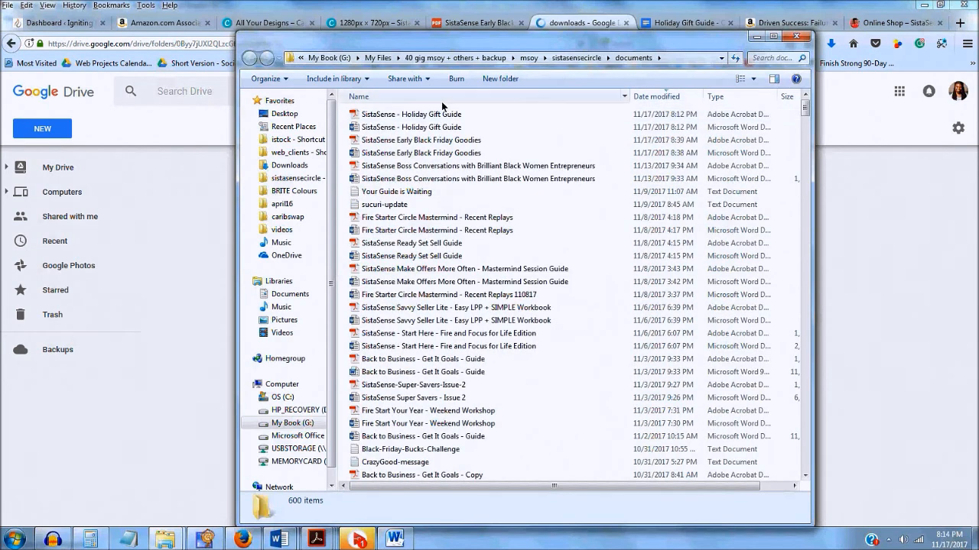
left_click(637, 95)
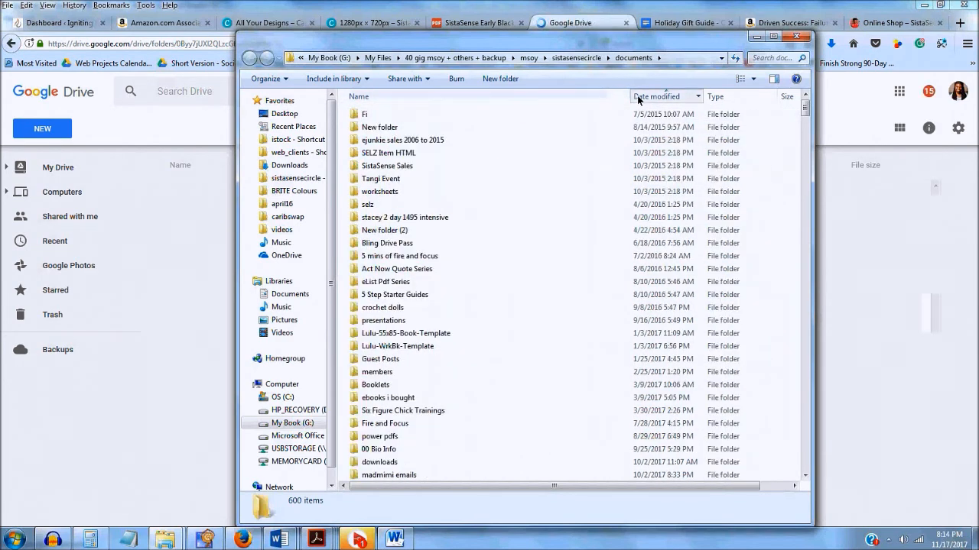
left_click(637, 95)
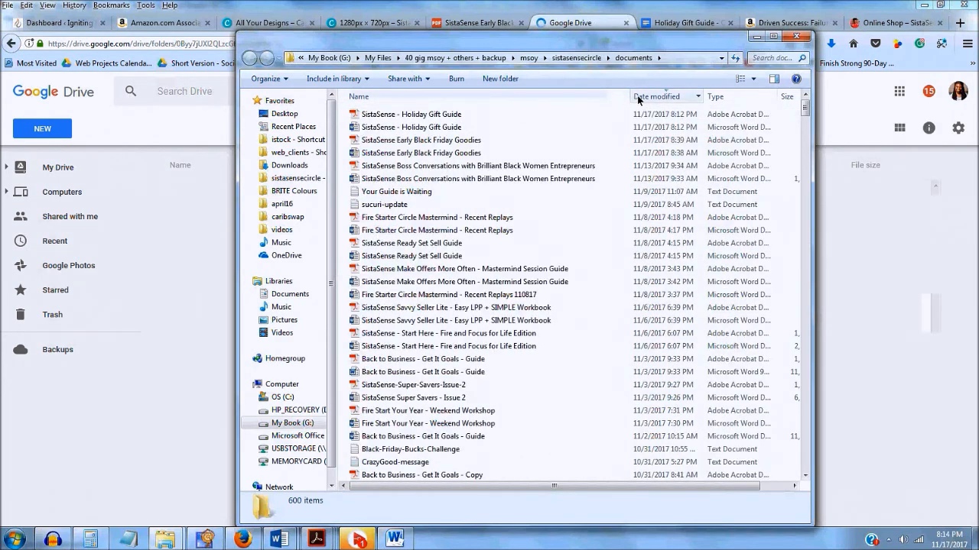
left_click(413, 119)
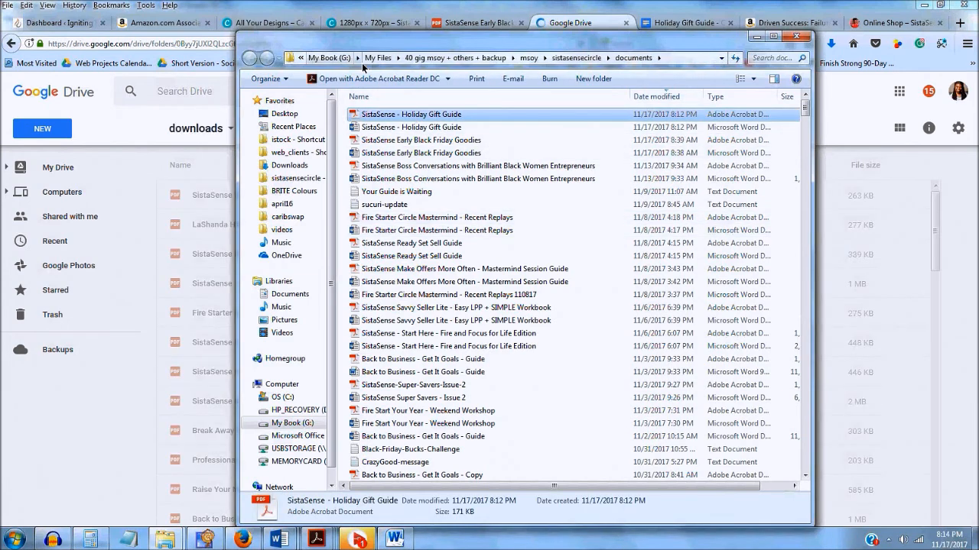
Drag SistaSense - Holiday Gift Guide.pdf from Explorer onto the Drive downloads file list
left_click_drag(631, 40, 893, 51)
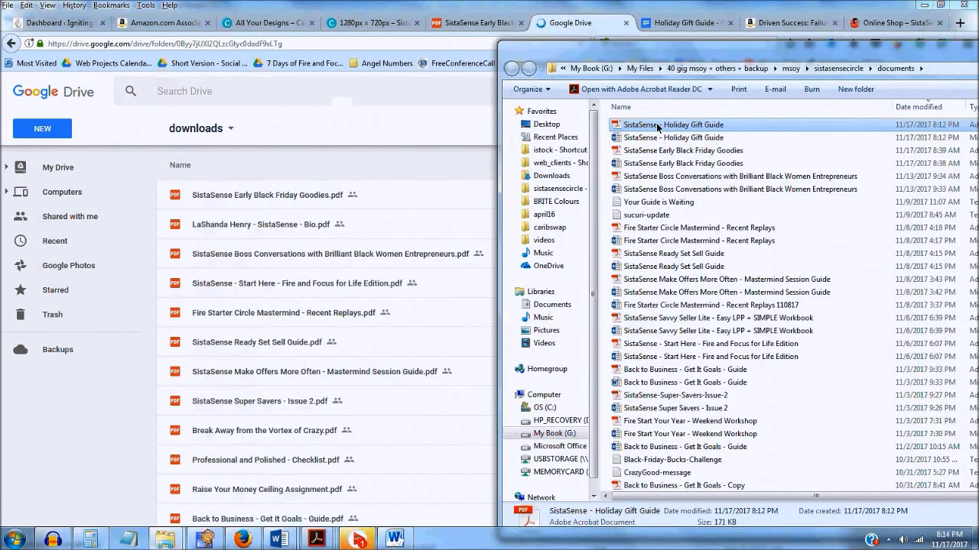
left_click_drag(657, 129, 288, 233)
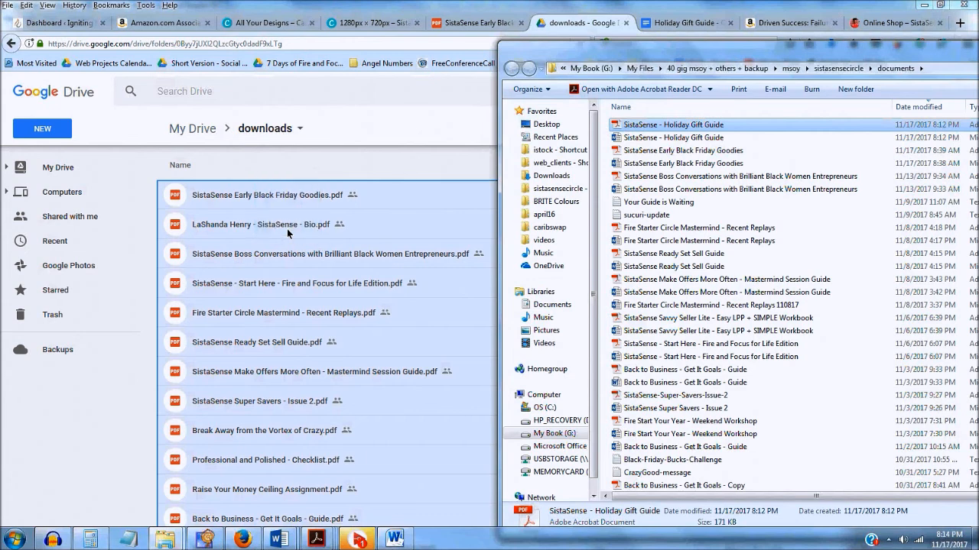
left_click(486, 4)
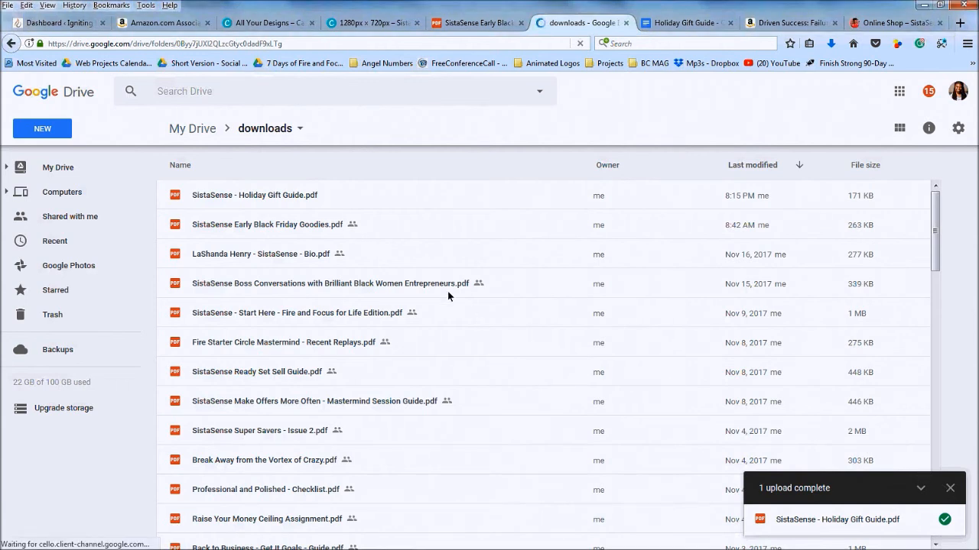
Get a shareable link for SistaSense - Holiday Gift Guide.pdf, then open a new Firefox tab
left_click(311, 197)
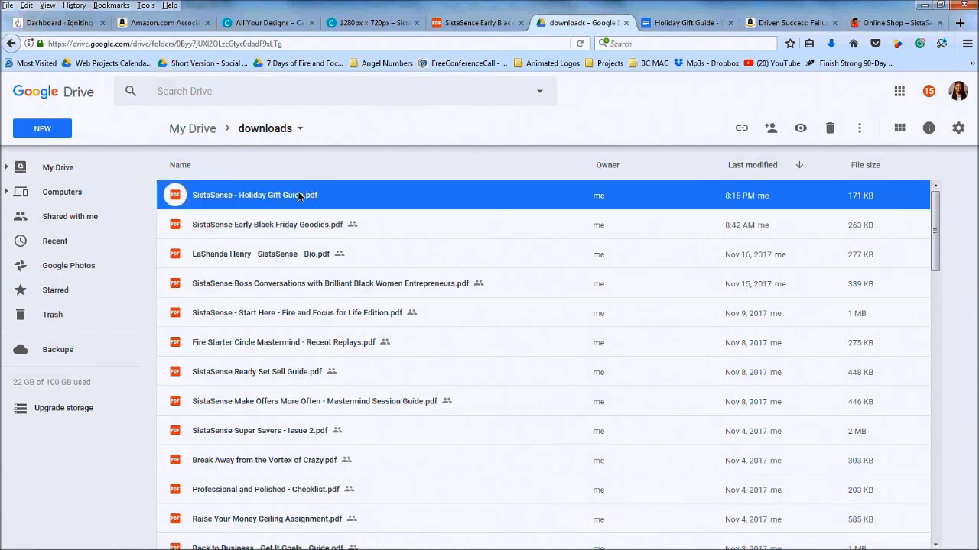
right_click(239, 196)
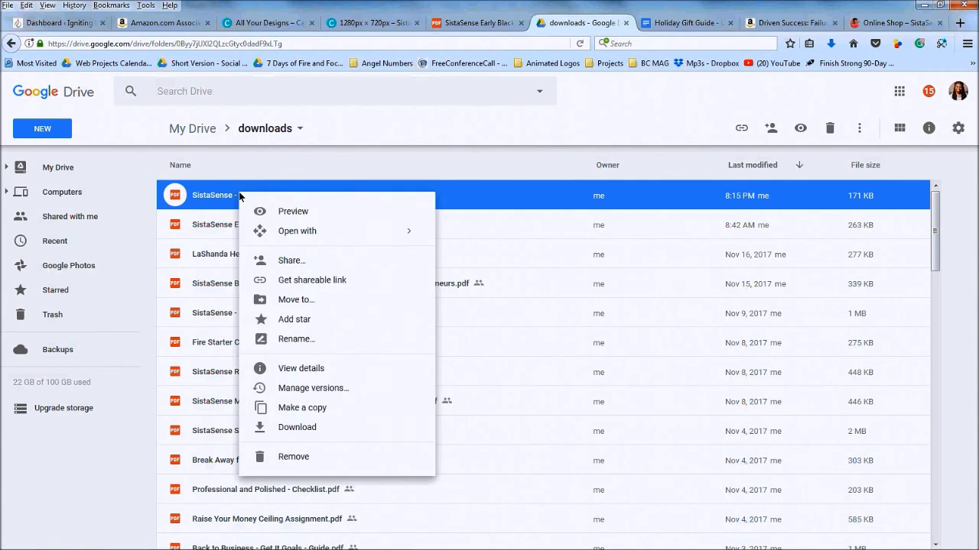
left_click(304, 282)
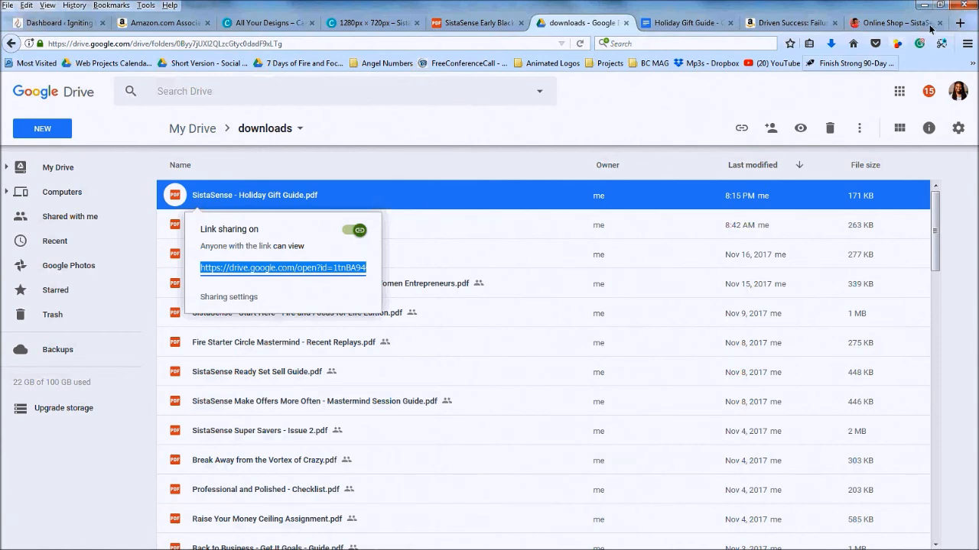
left_click(961, 23)
key("ctrl+t")
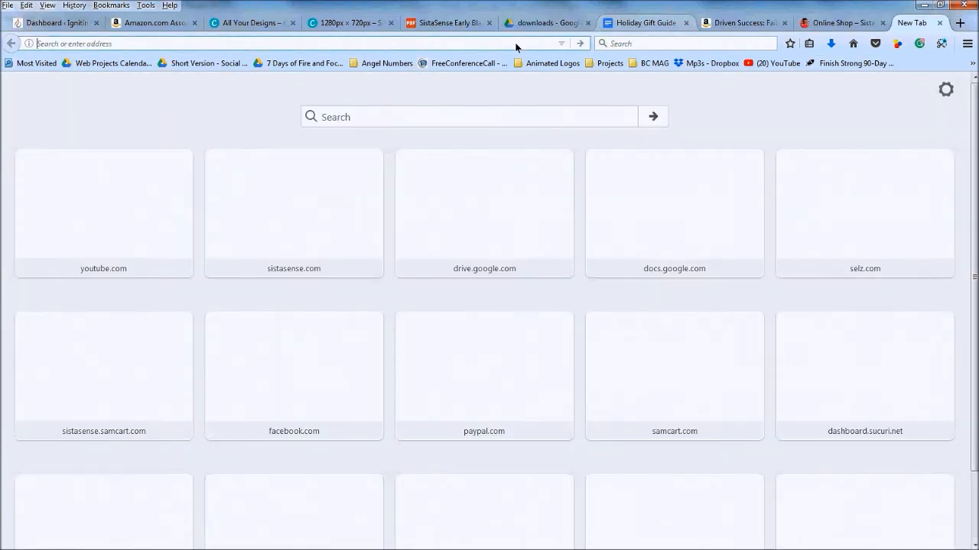
Load the pasted sharing link to view the gift guide PDF, briefly checking the Black Friday tab
key("ctrl+v")
left_click(582, 46)
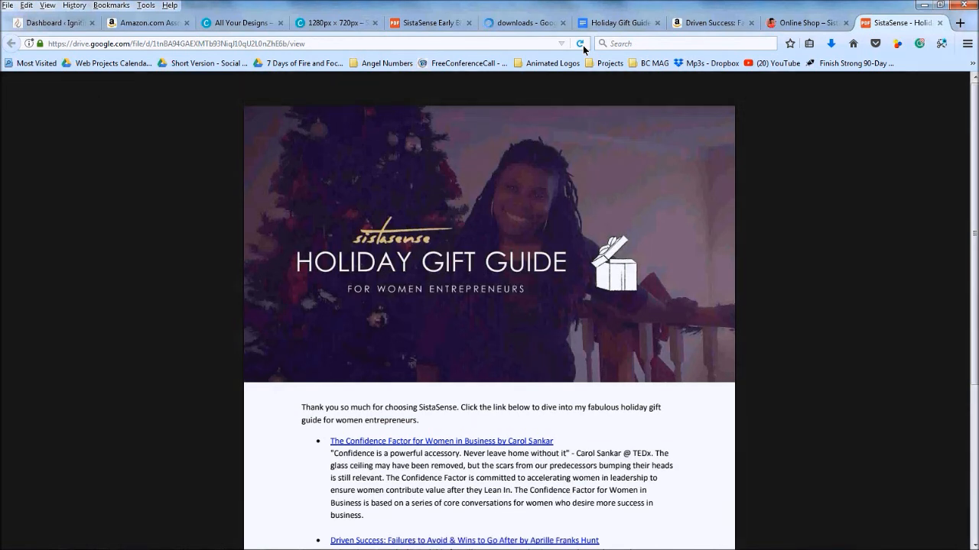
left_click(415, 24)
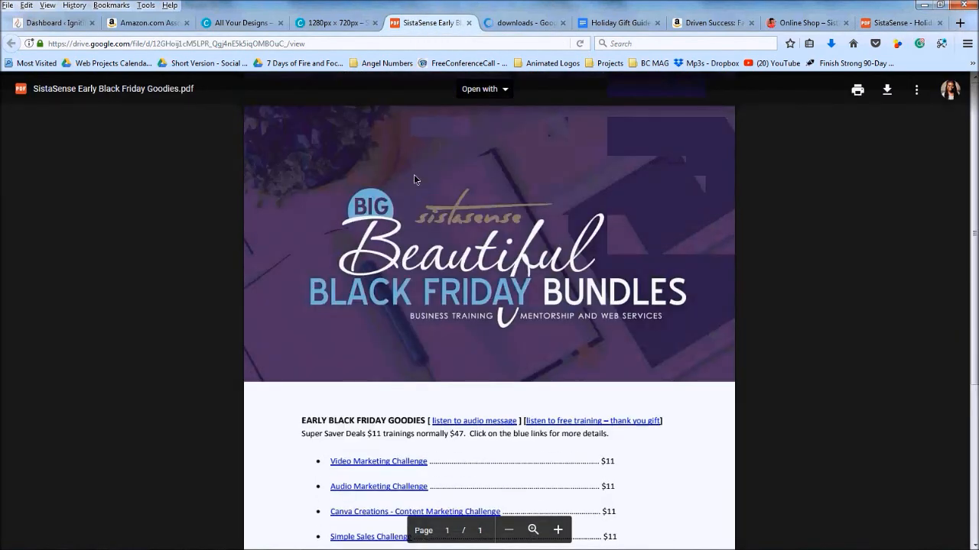
left_click(895, 24)
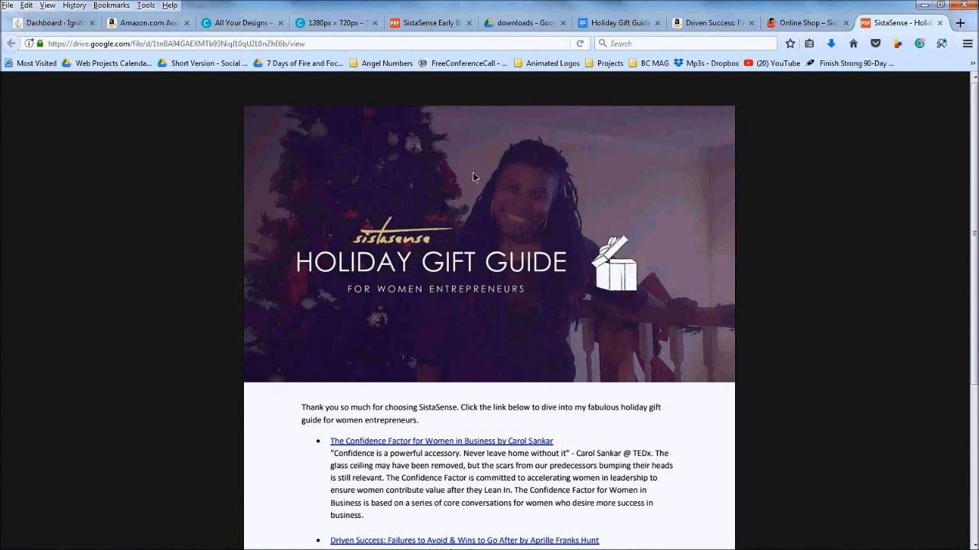
scroll(472, 176, "down", 3)
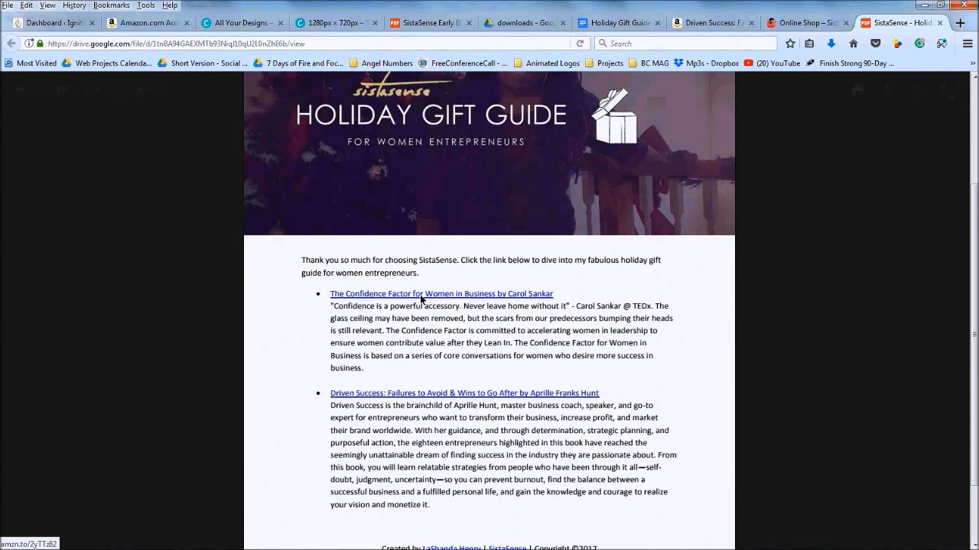
scroll(416, 298, "up", 3)
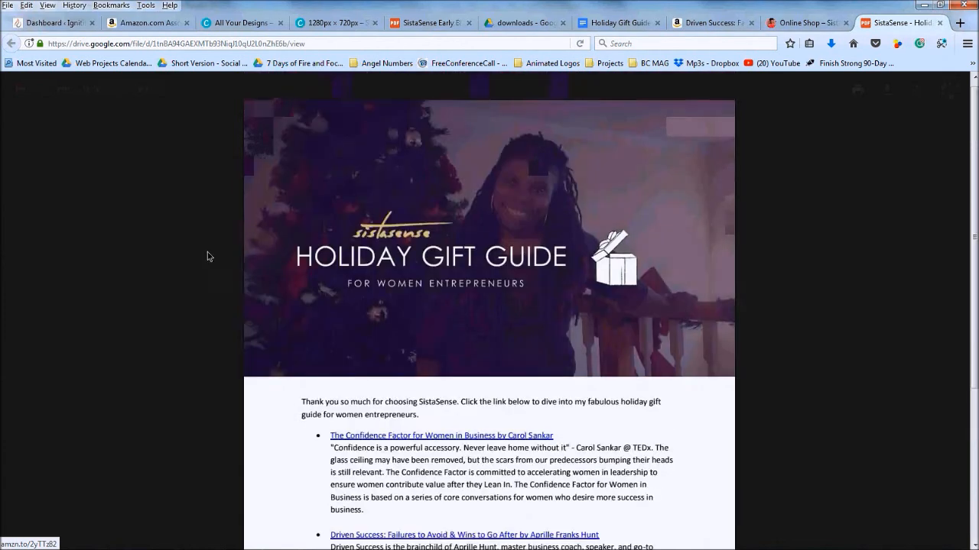